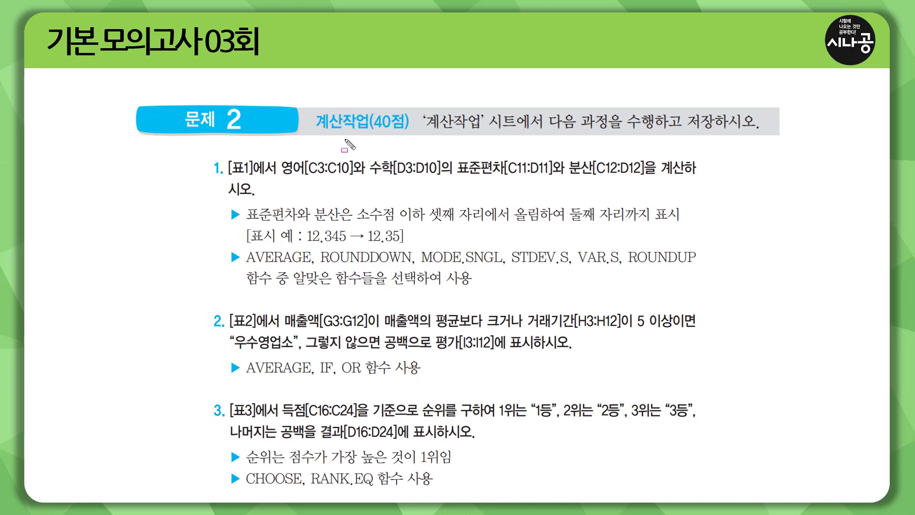
pyautogui.moveTo(313, 130); pyautogui.dragTo(479, 131)
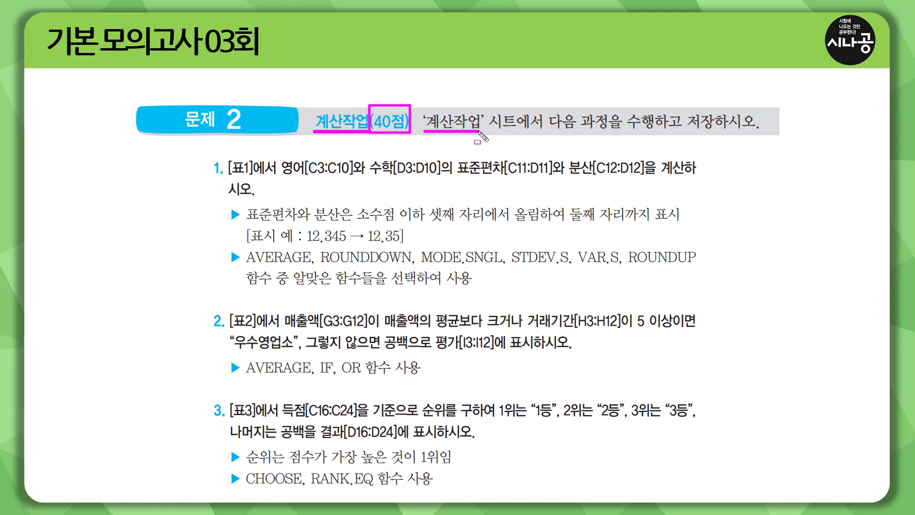
pyautogui.moveTo(687, 132); pyautogui.dragTo(759, 132)
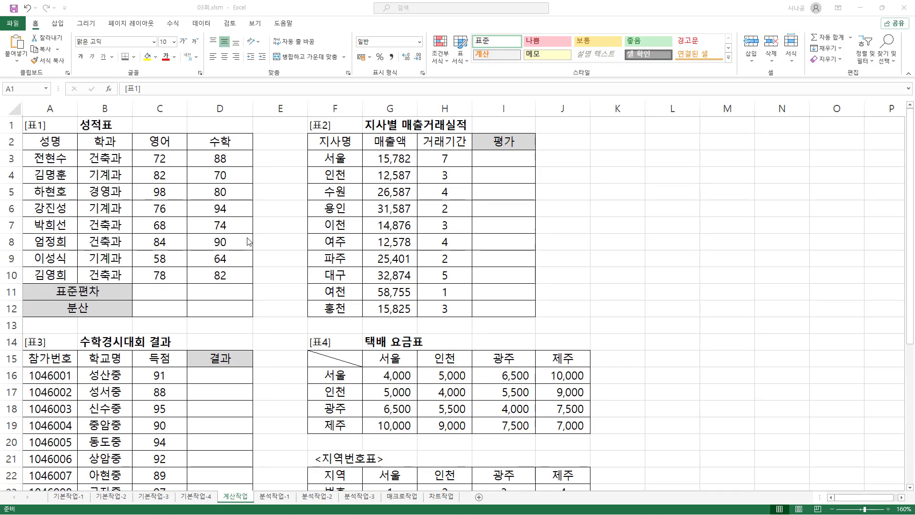
# Step: Examine the tables on the 계산작업 sheet and the 표1 task's ranges, rounding rule and permitted functions for standard deviation and variance
pyautogui.scroll(-6, 292, 259)
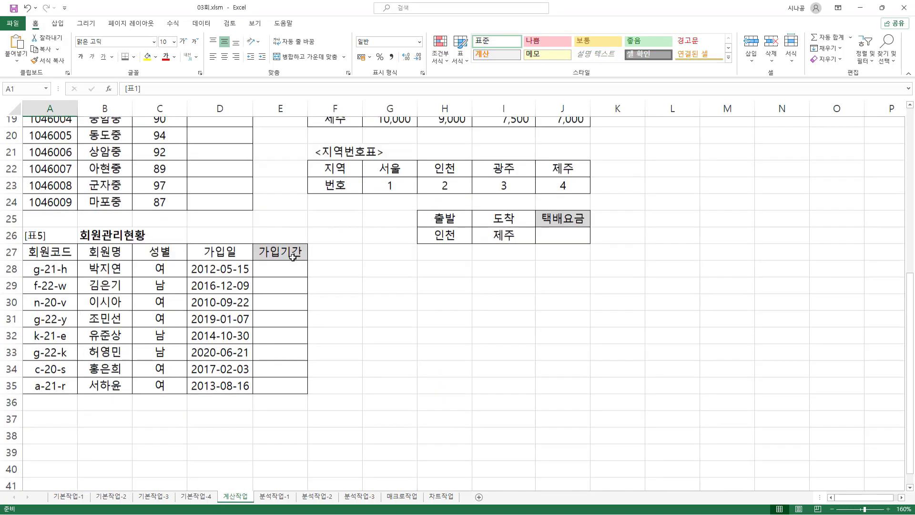
pyautogui.scroll(6, 293, 257)
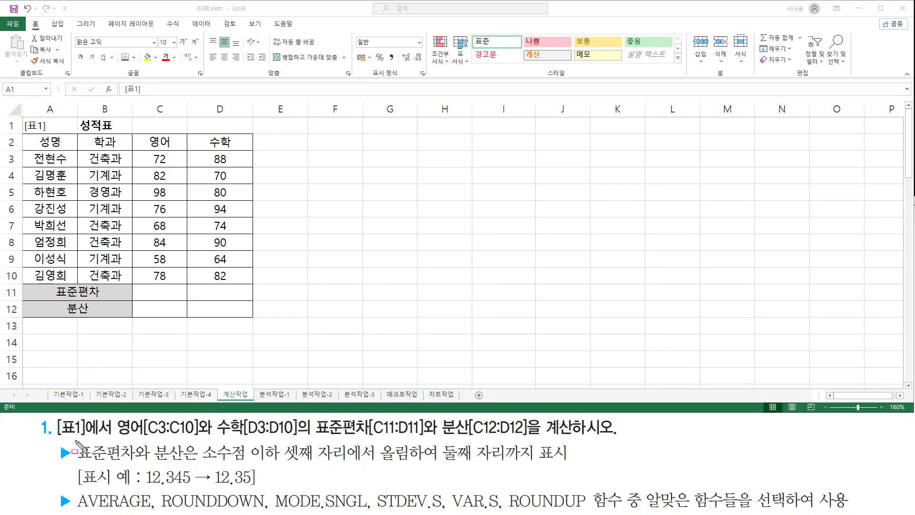
pyautogui.moveTo(57, 434); pyautogui.dragTo(110, 436)
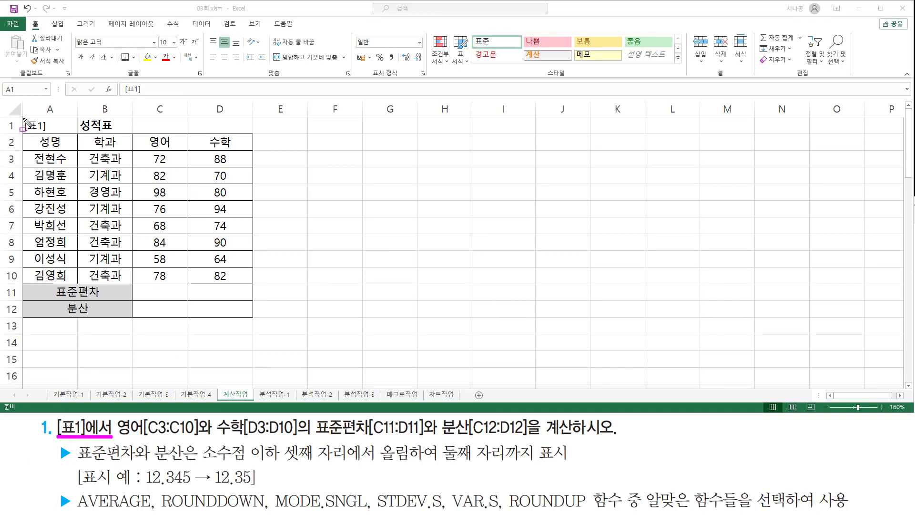
pyautogui.moveTo(24, 119)
pyautogui.mouseDown()
pyautogui.moveTo(35, 249)
pyautogui.moveTo(252, 317)
pyautogui.mouseUp()
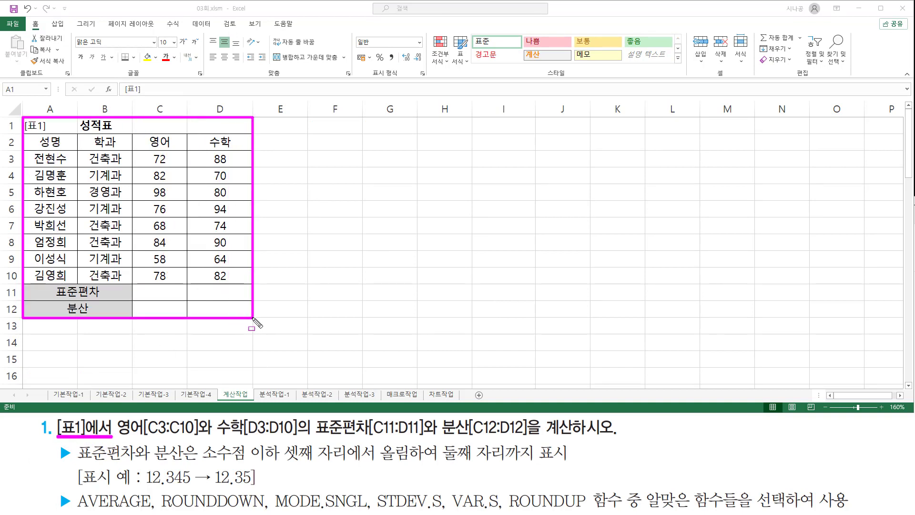
pyautogui.press('Escape')
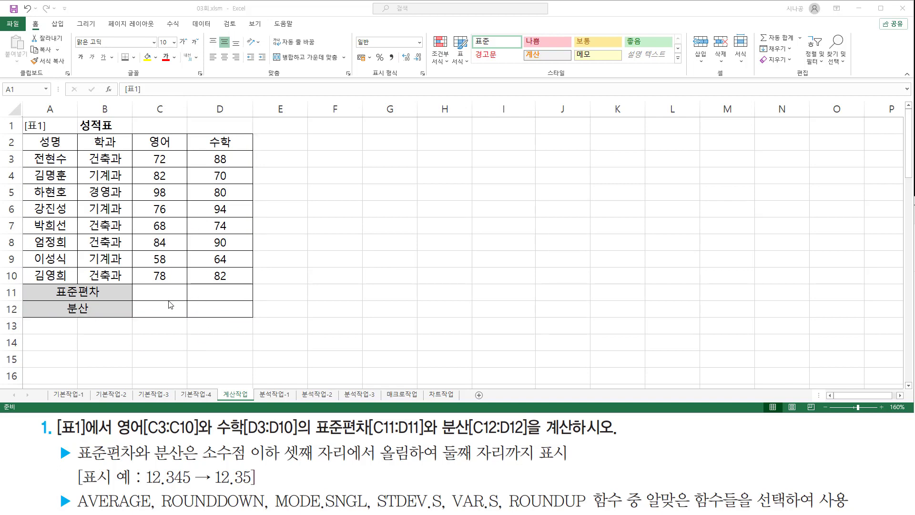
pyautogui.moveTo(117, 436); pyautogui.dragTo(295, 436)
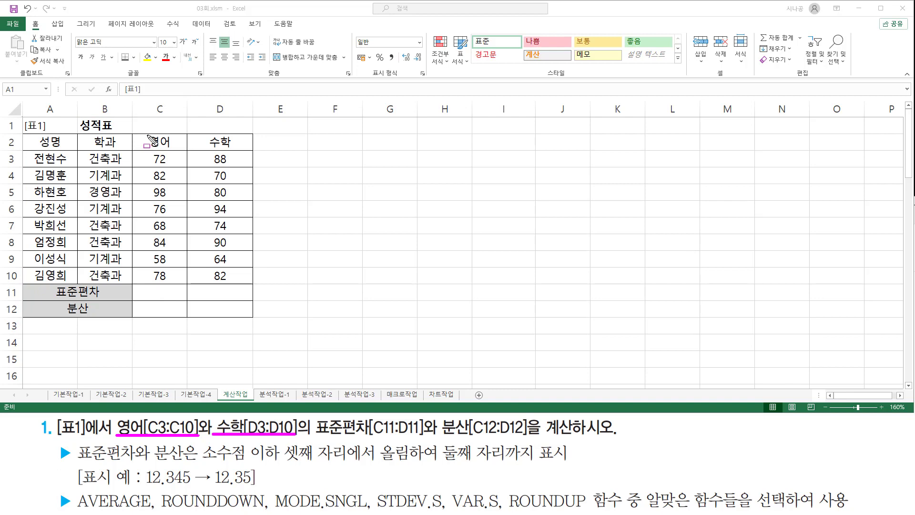
pyautogui.moveTo(147, 135)
pyautogui.mouseDown()
pyautogui.moveTo(177, 149)
pyautogui.moveTo(237, 150)
pyautogui.mouseUp()
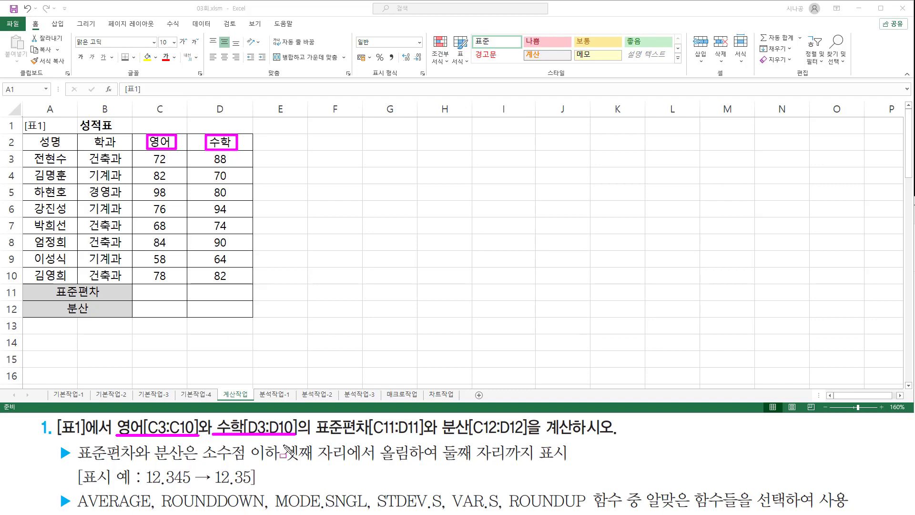
pyautogui.moveTo(317, 434); pyautogui.dragTo(532, 435)
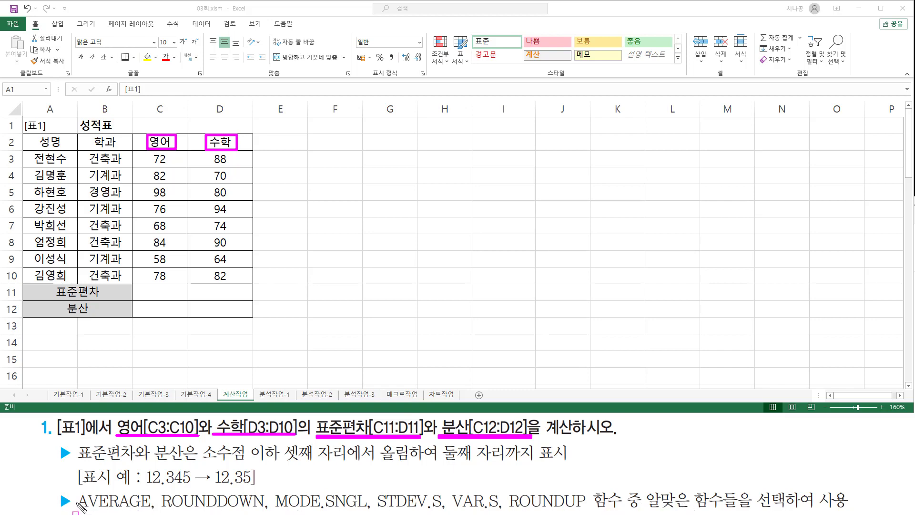
pyautogui.moveTo(78, 502); pyautogui.dragTo(147, 503)
pyautogui.moveTo(274, 502); pyautogui.dragTo(367, 501)
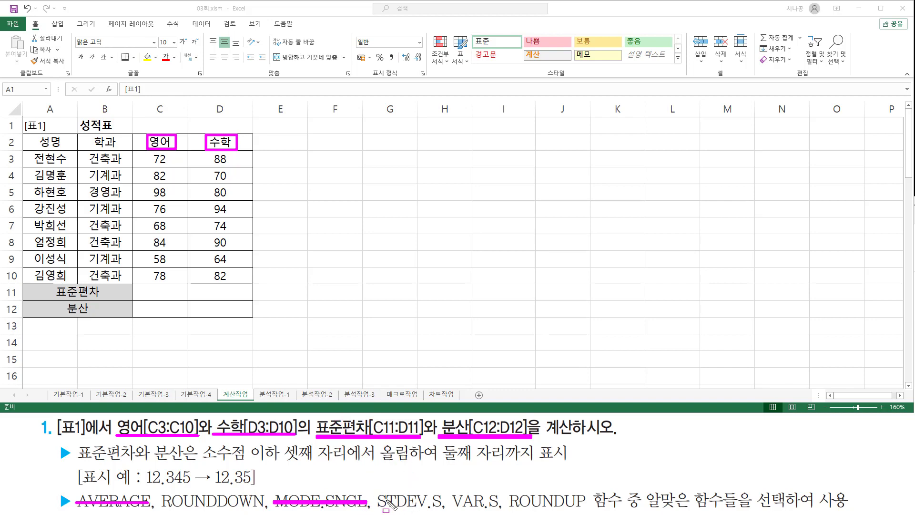
pyautogui.moveTo(376, 489); pyautogui.dragTo(445, 511)
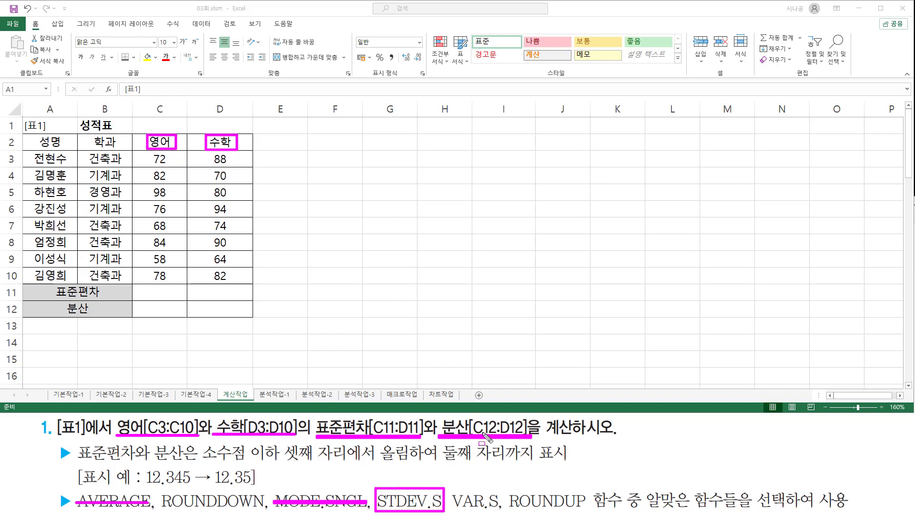
pyautogui.moveTo(449, 487)
pyautogui.mouseDown()
pyautogui.moveTo(484, 511)
pyautogui.moveTo(499, 491)
pyautogui.moveTo(502, 511)
pyautogui.mouseUp()
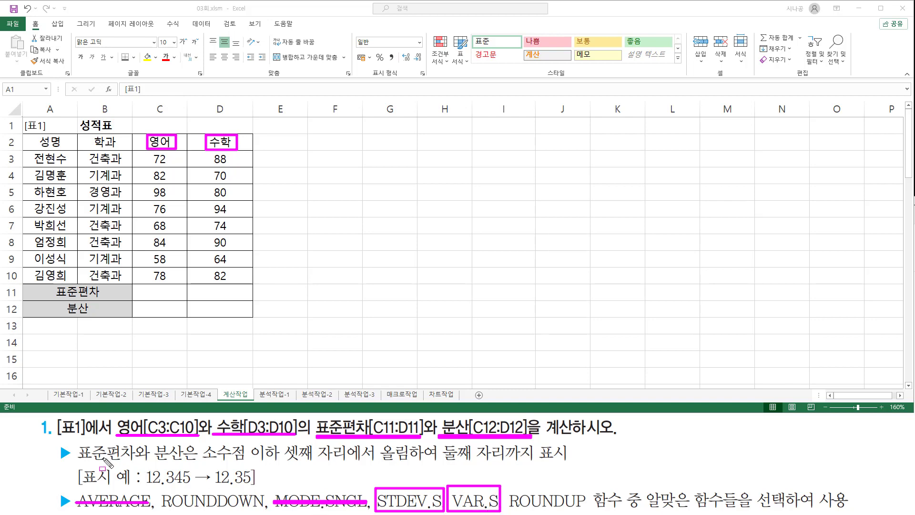
pyautogui.moveTo(78, 461)
pyautogui.mouseDown()
pyautogui.moveTo(406, 463)
pyautogui.moveTo(384, 469)
pyautogui.moveTo(572, 461)
pyautogui.mouseUp()
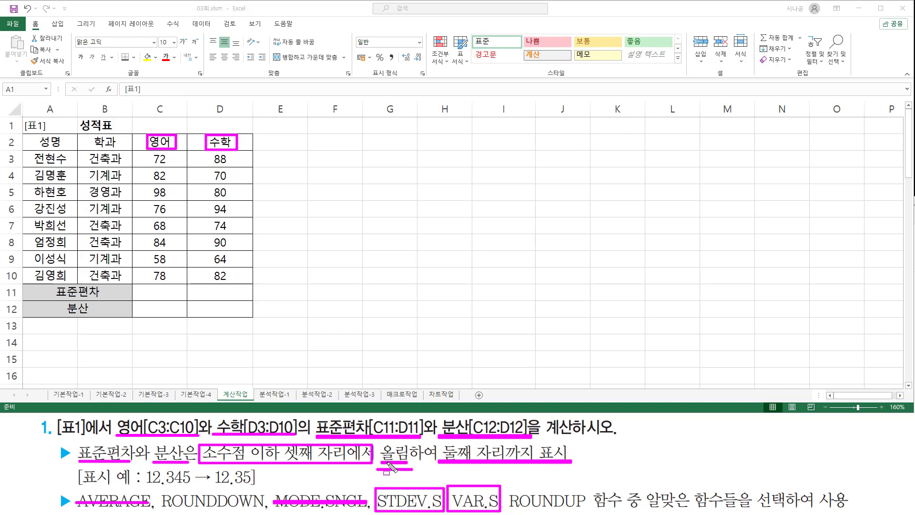
pyautogui.moveTo(507, 496)
pyautogui.mouseDown()
pyautogui.moveTo(588, 486)
pyautogui.moveTo(590, 513)
pyautogui.mouseUp()
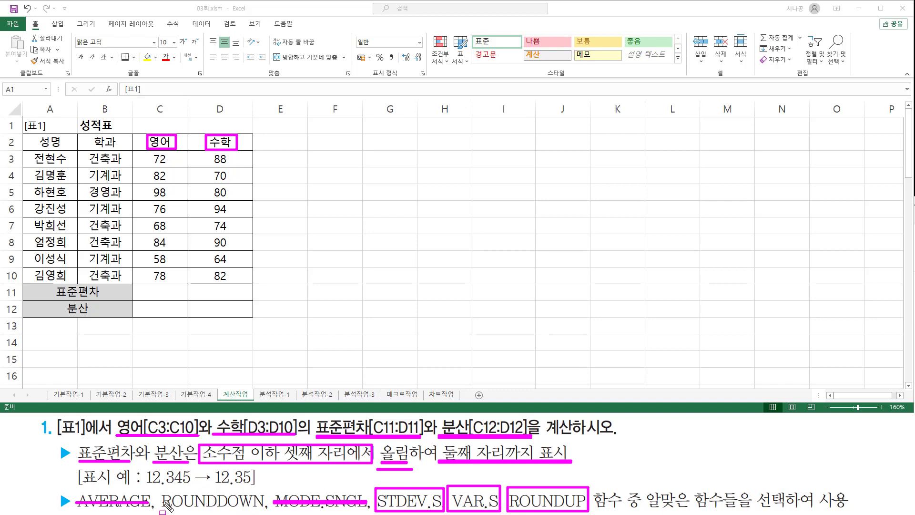
pyautogui.moveTo(162, 500); pyautogui.dragTo(256, 501)
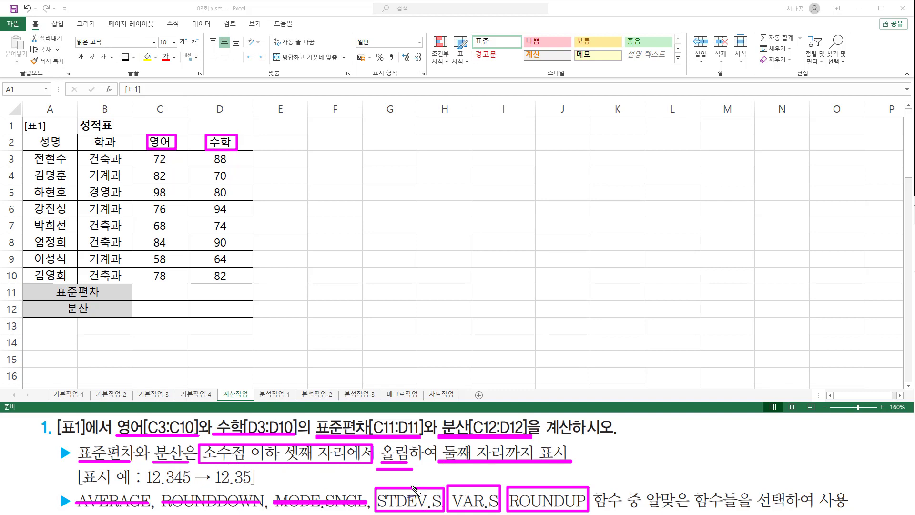
pyautogui.moveTo(402, 485)
pyautogui.mouseDown()
pyautogui.moveTo(415, 475)
pyautogui.moveTo(469, 488)
pyautogui.moveTo(477, 480)
pyautogui.mouseUp()
pyautogui.press('Escape')
# Step: Calculate the standard deviation of the English scores in C11 with =STDEV.S(C3:C10)
pyautogui.click(160, 292)
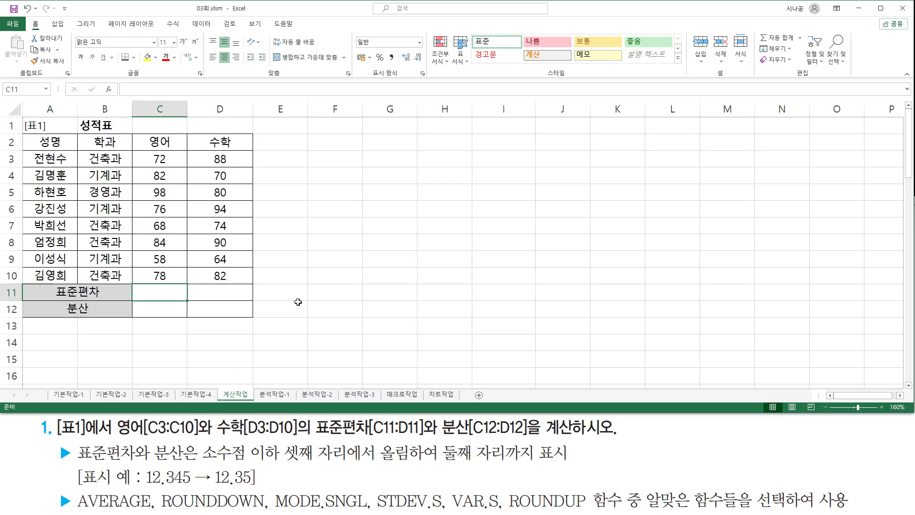
pyautogui.write('=')
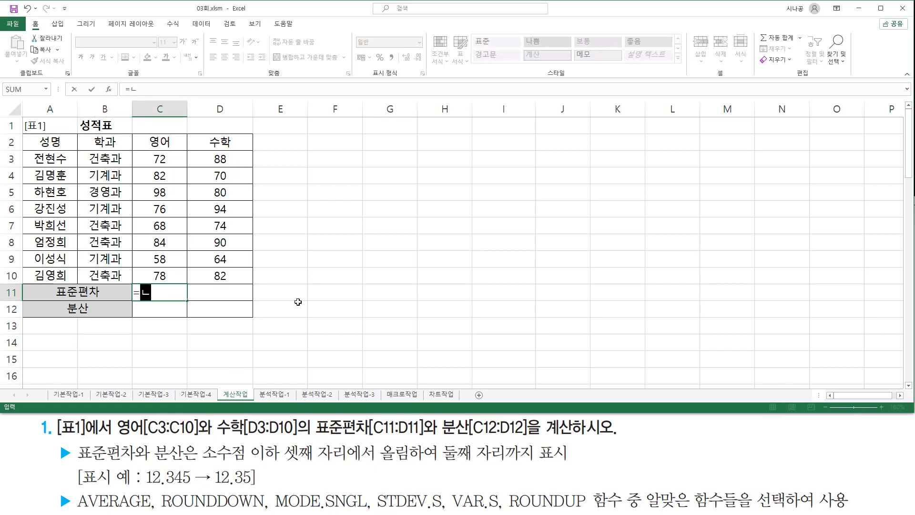
pyautogui.write('std')
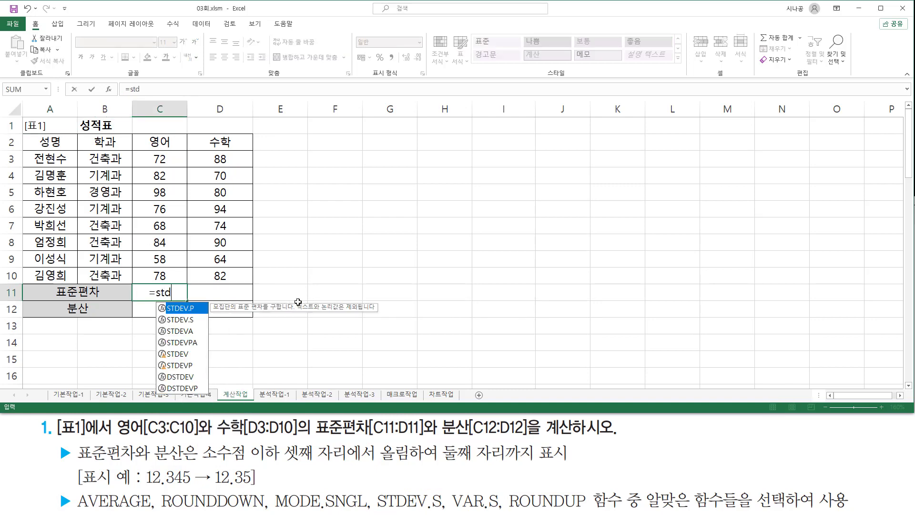
pyautogui.write('ev')
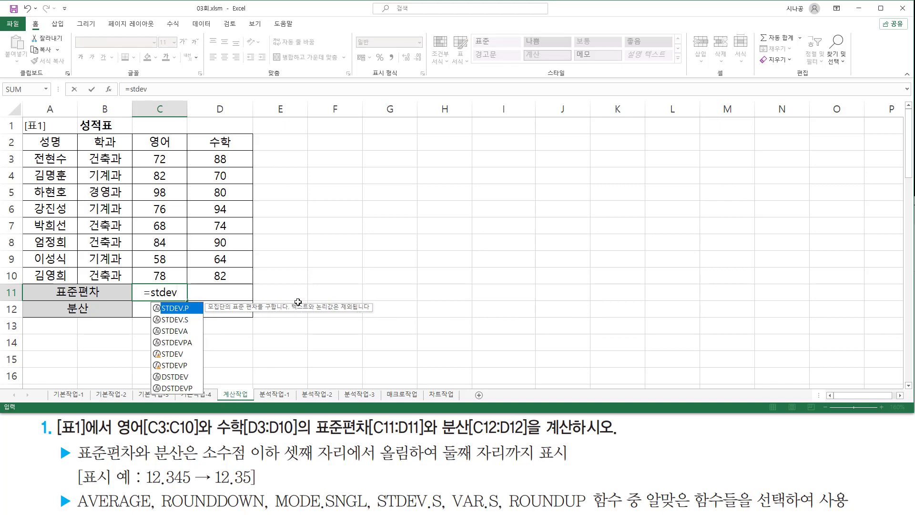
pyautogui.write('.s')
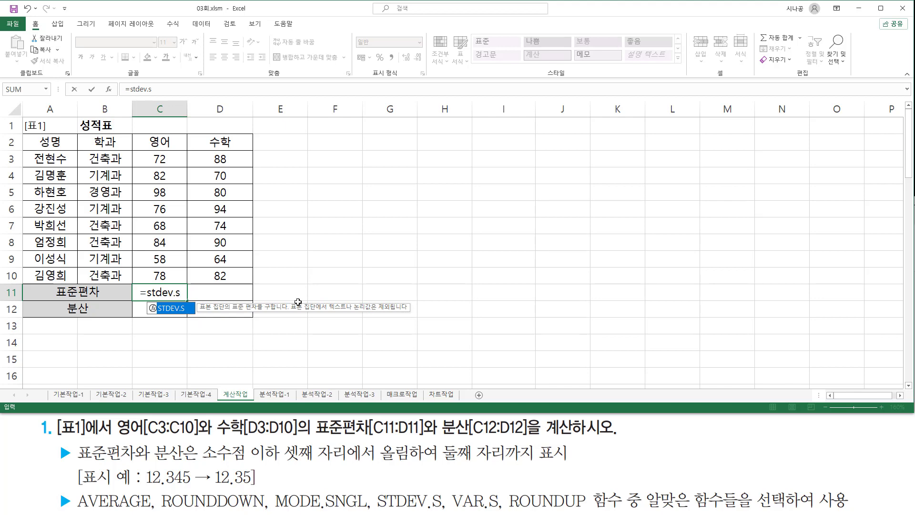
pyautogui.press('Tab')
pyautogui.moveTo(170, 162); pyautogui.dragTo(166, 275)
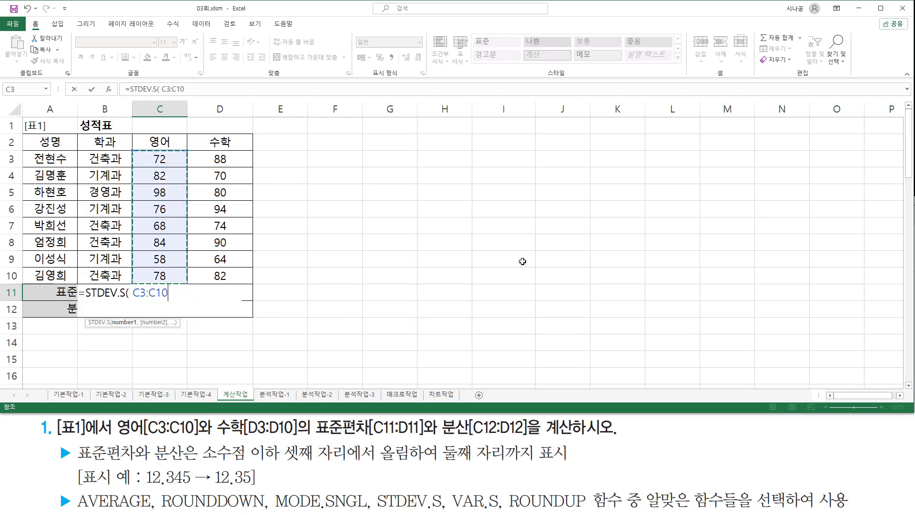
pyautogui.write(')')
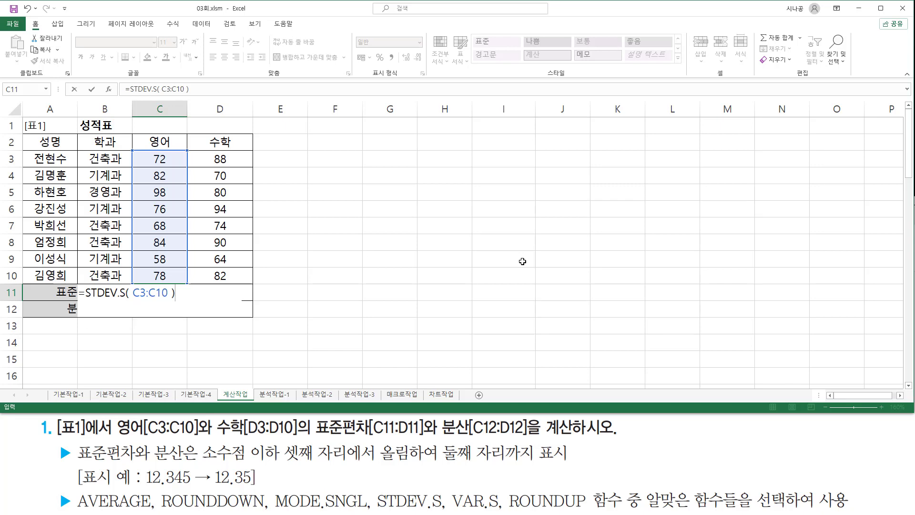
pyautogui.press('Return')
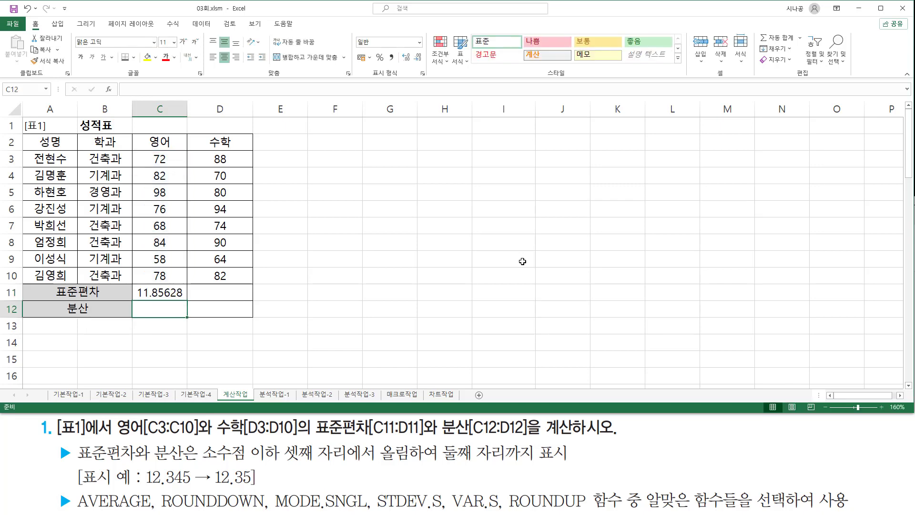
# Step: Calculate the variance of the English scores in C12 with =VAR.S(C3:C10)
pyautogui.write('=')
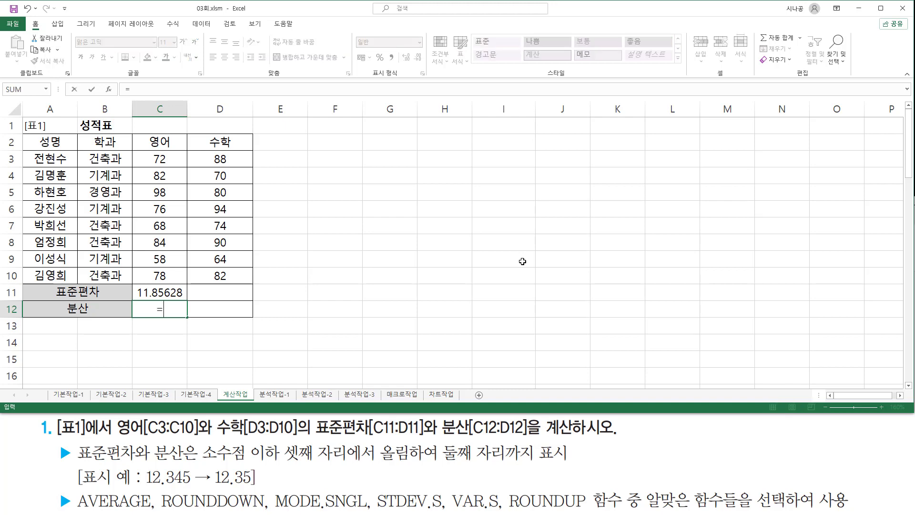
pyautogui.write('var.s')
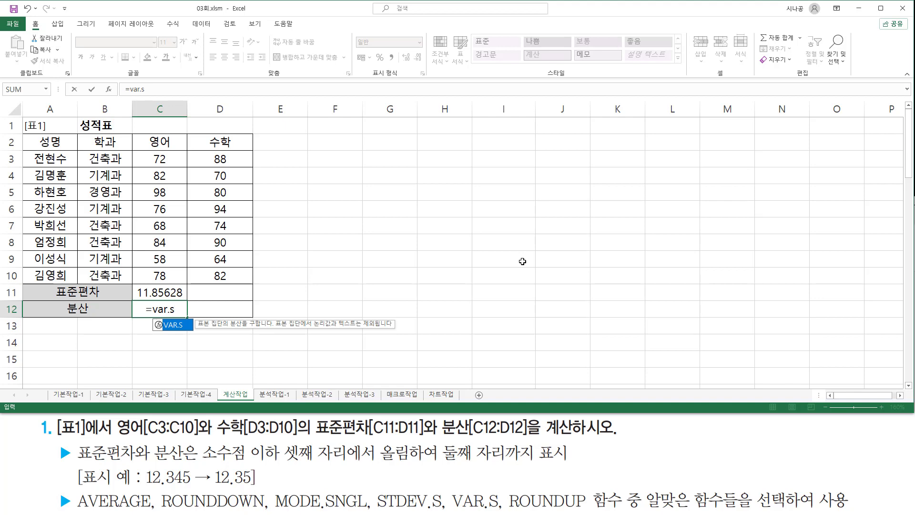
pyautogui.press('Tab')
pyautogui.moveTo(170, 159); pyautogui.dragTo(162, 280)
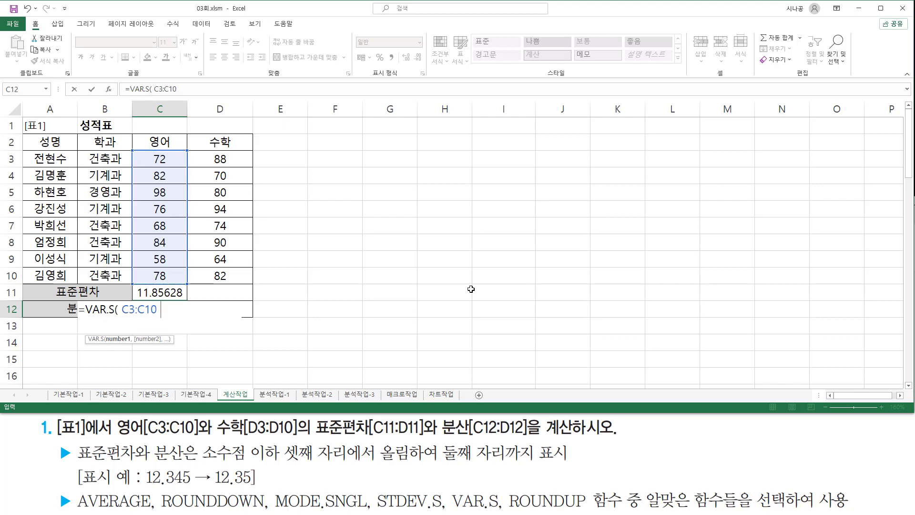
pyautogui.write(')')
pyautogui.press('Return')
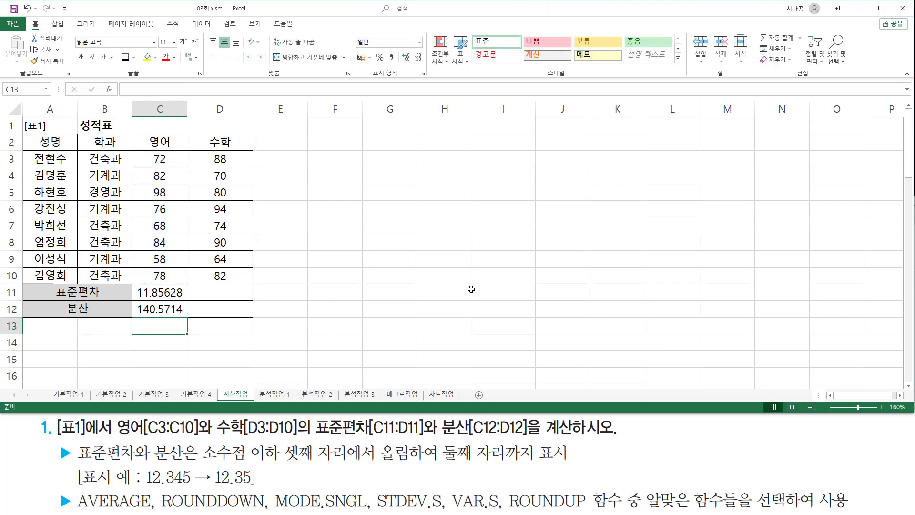
# Step: Fill the standard deviation and variance formulas from C11 and C12 across to D11 and D12 for the math scores
pyautogui.click(176, 295)
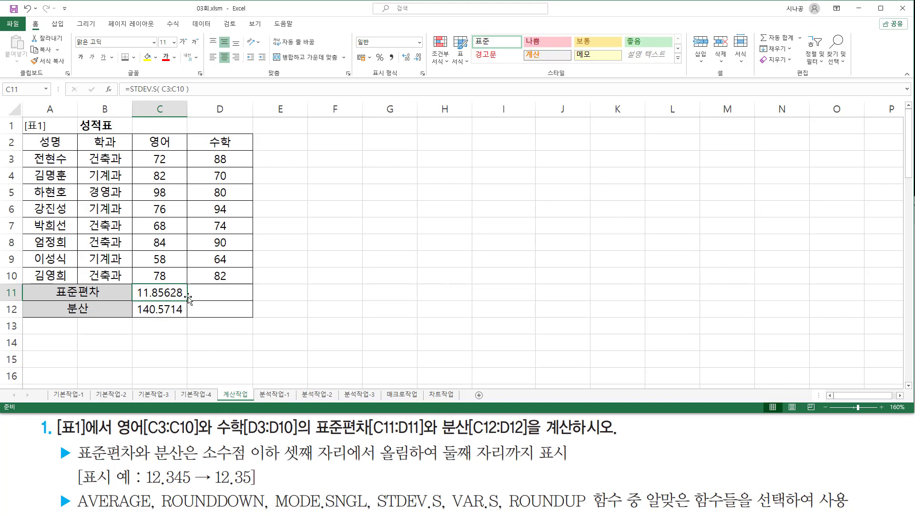
pyautogui.moveTo(188, 301); pyautogui.dragTo(237, 301)
pyautogui.click(181, 313)
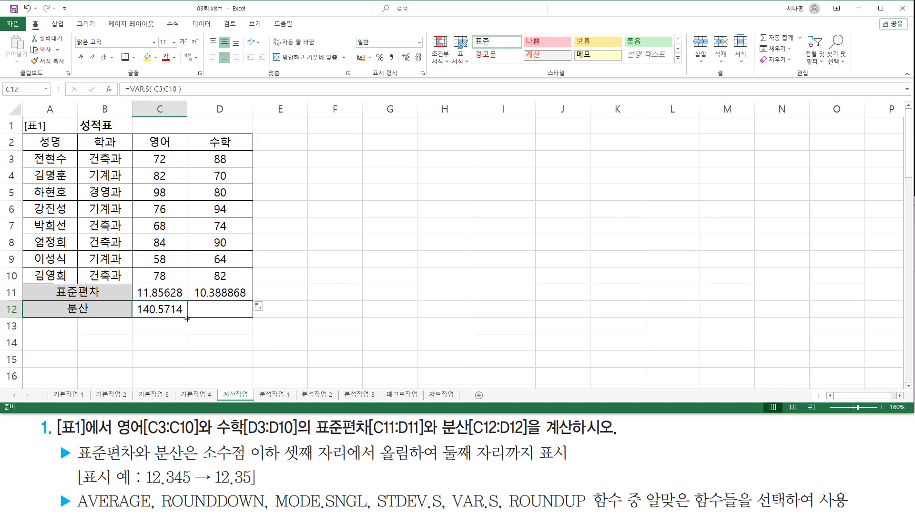
pyautogui.moveTo(187, 318); pyautogui.dragTo(234, 317)
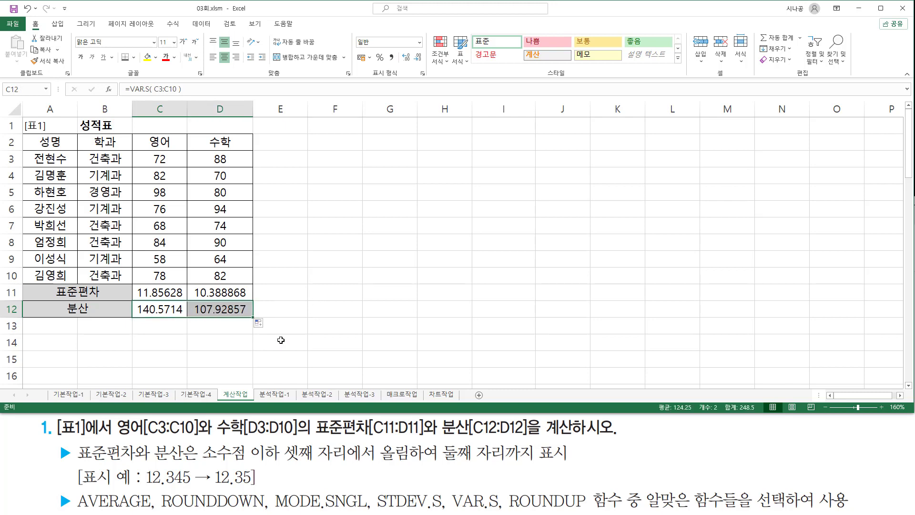
pyautogui.moveTo(73, 441); pyautogui.dragTo(193, 465)
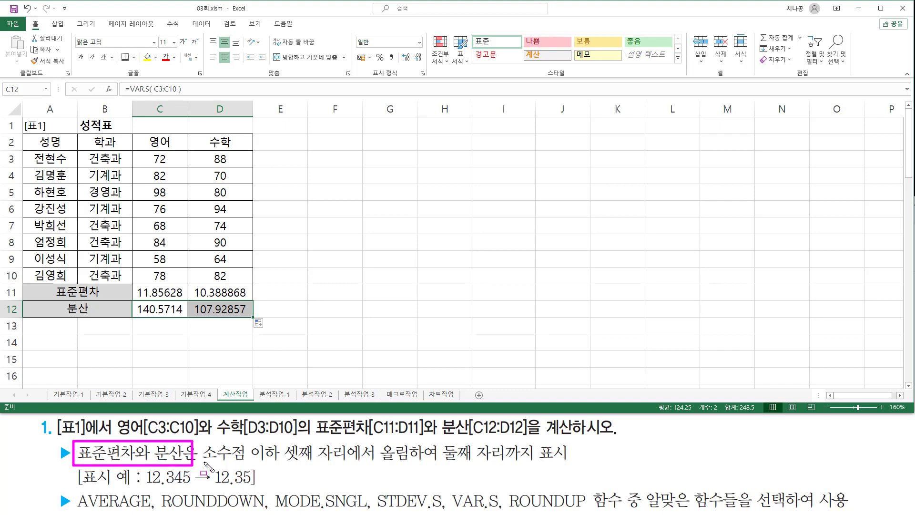
pyautogui.moveTo(204, 460)
pyautogui.mouseDown()
pyautogui.moveTo(375, 461)
pyautogui.moveTo(393, 453)
pyautogui.moveTo(423, 465)
pyautogui.moveTo(569, 463)
pyautogui.mouseUp()
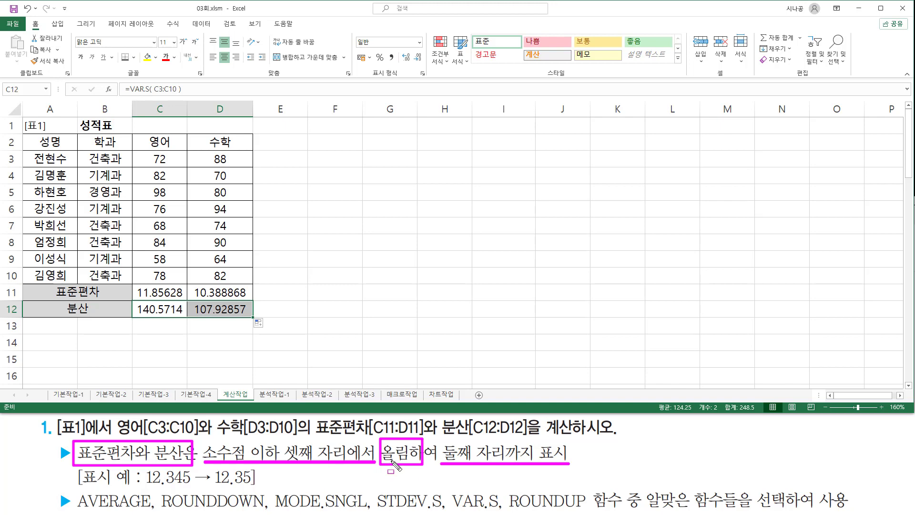
pyautogui.moveTo(508, 487)
pyautogui.mouseDown()
pyautogui.moveTo(513, 507)
pyautogui.moveTo(591, 510)
pyautogui.mouseUp()
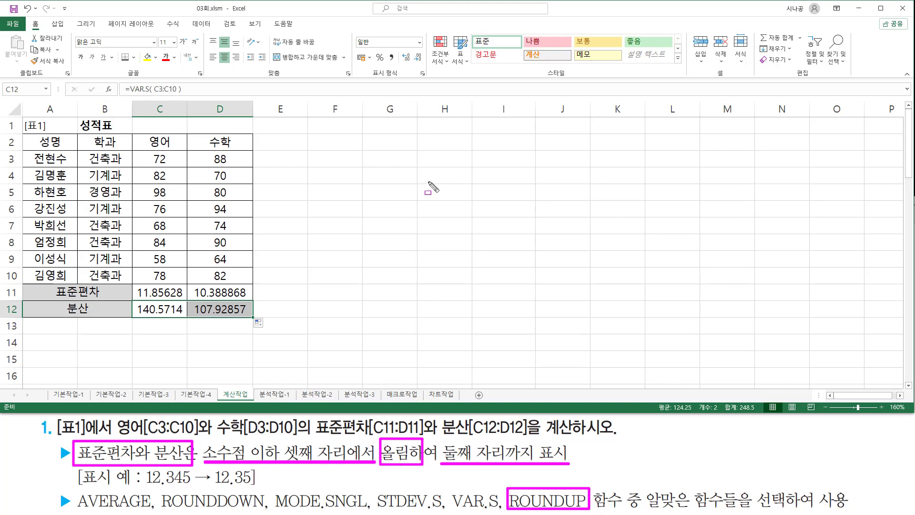
pyautogui.press('Escape')
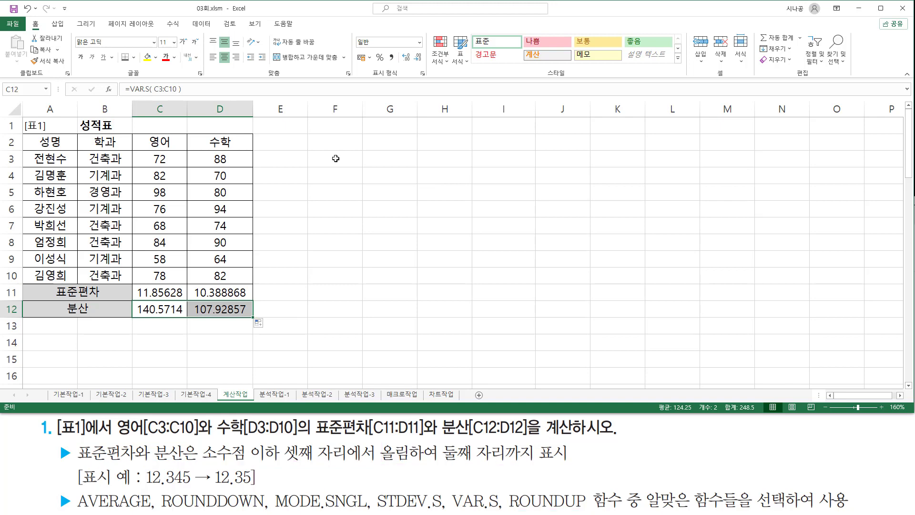
# Step: Enter the note "round(반올림)" in cell F3 beside the score table
pyautogui.click(337, 158)
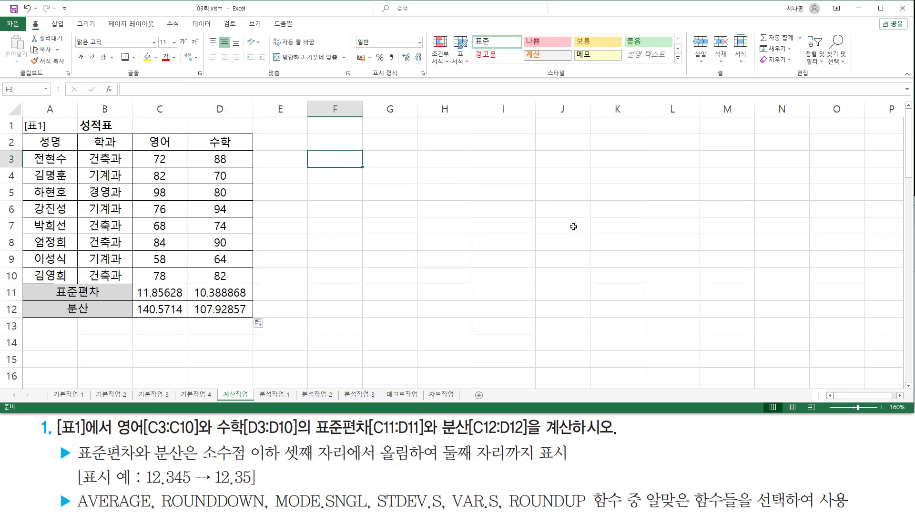
pyautogui.write('rou')
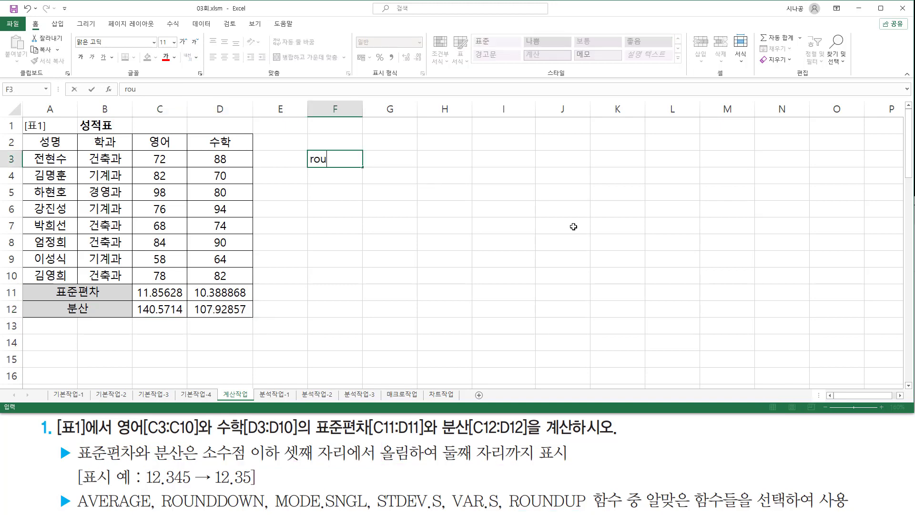
pyautogui.write('nd')
pyautogui.write('(반올리')
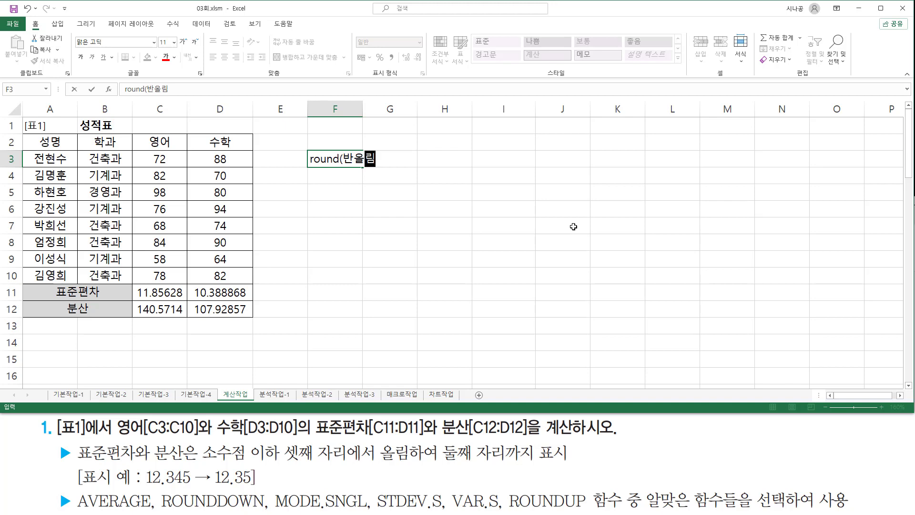
pyautogui.write(')')
pyautogui.press('Return')
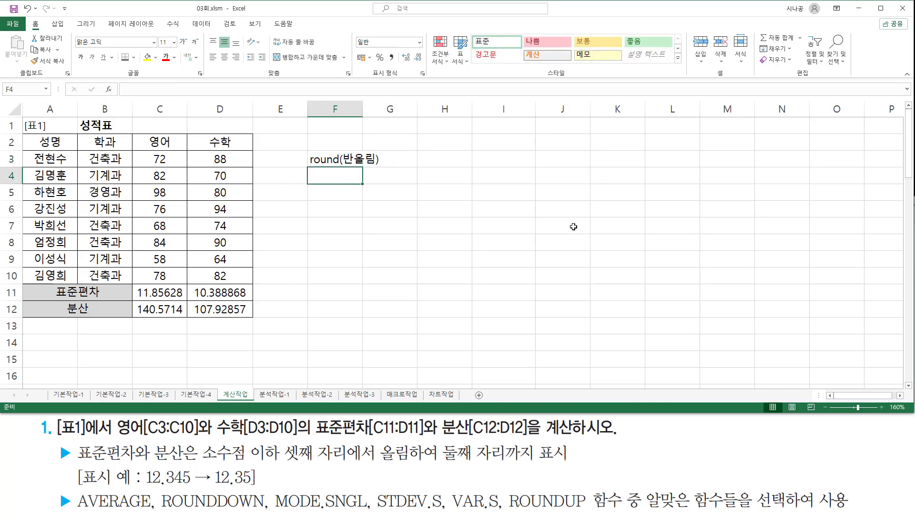
# Step: Add the note "rounddown(내림)" in cell F4
pyautogui.write('round')
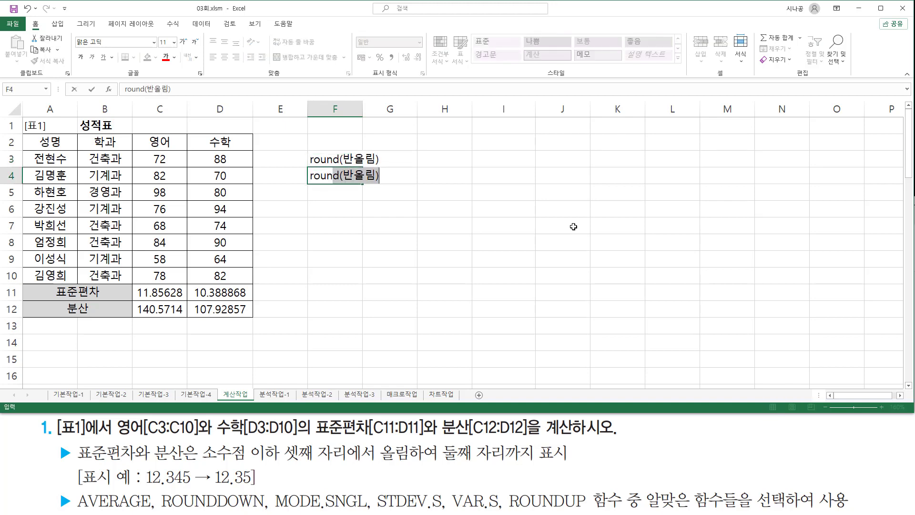
pyautogui.write('dwo')
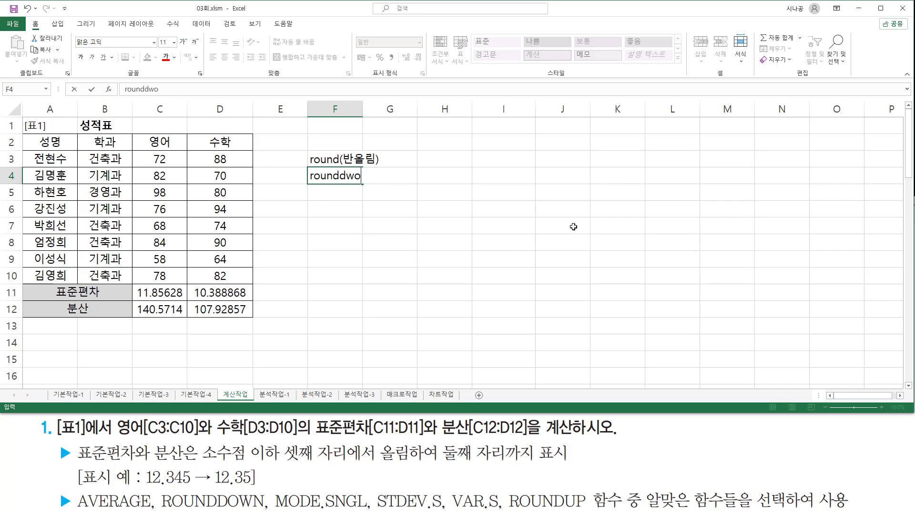
pyautogui.press('BackSpace')
pyautogui.press('BackSpace')
pyautogui.write('own(내림)')
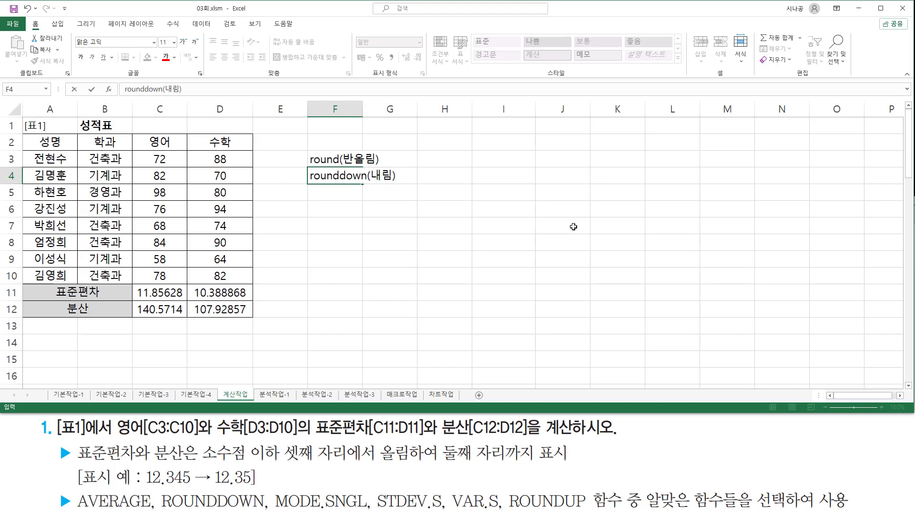
pyautogui.press('Return')
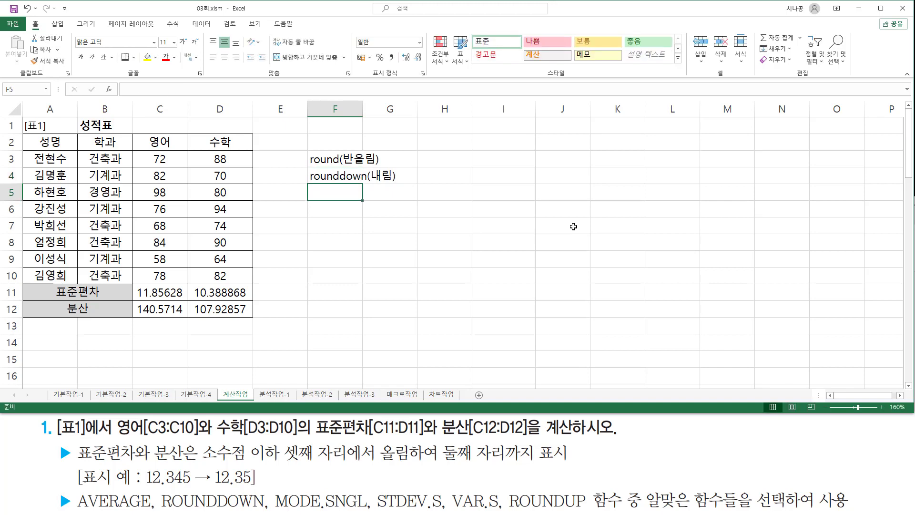
# Step: Add the note "roundup(올림)" in cell F5
pyautogui.write('round')
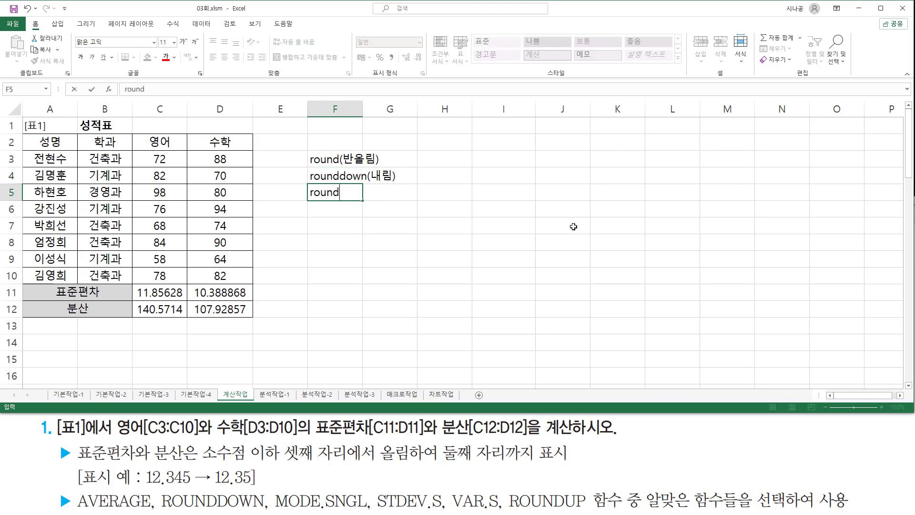
pyautogui.write('up(올림)')
pyautogui.press('Return')
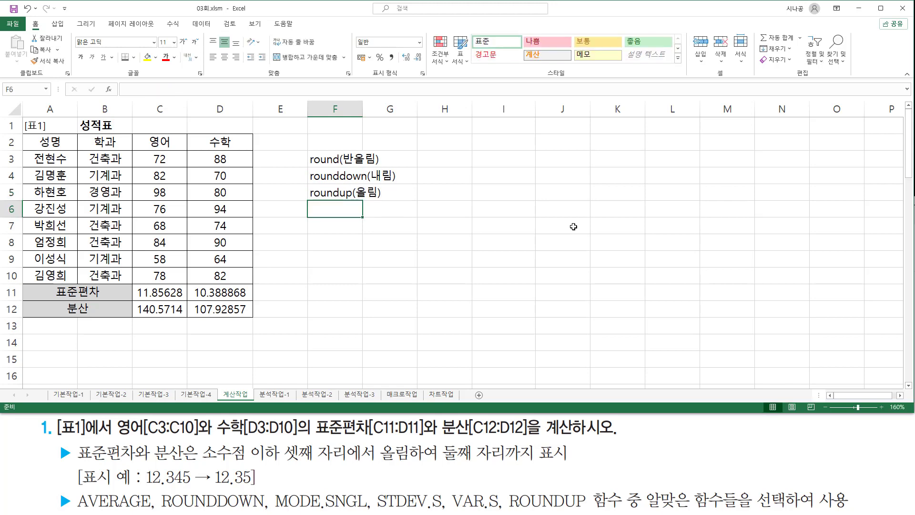
pyautogui.press('Up')
pyautogui.press('Up')
pyautogui.press('Up')
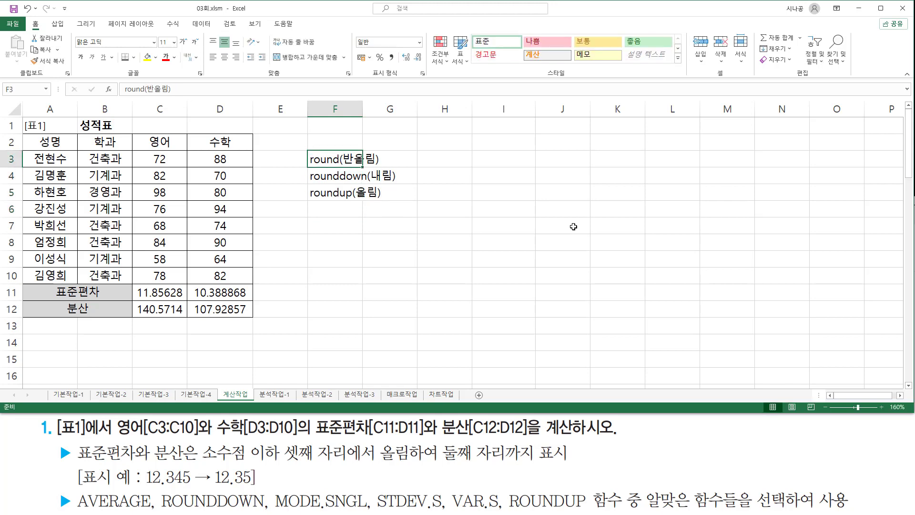
pyautogui.press('Down')
pyautogui.press('Down')
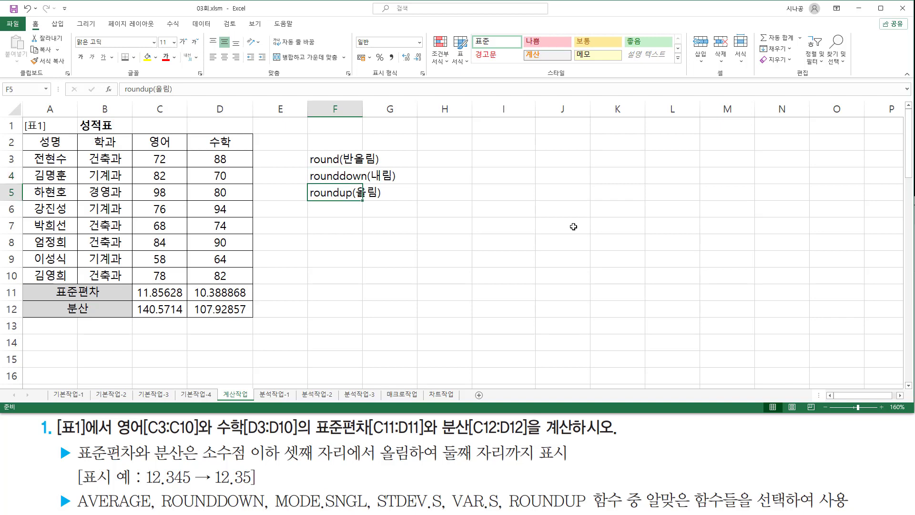
# Step: Note the shared argument syntax of the rounding functions, "( 인수, 자릿수 )", in cell F7
pyautogui.press('Down')
pyautogui.press('Down')
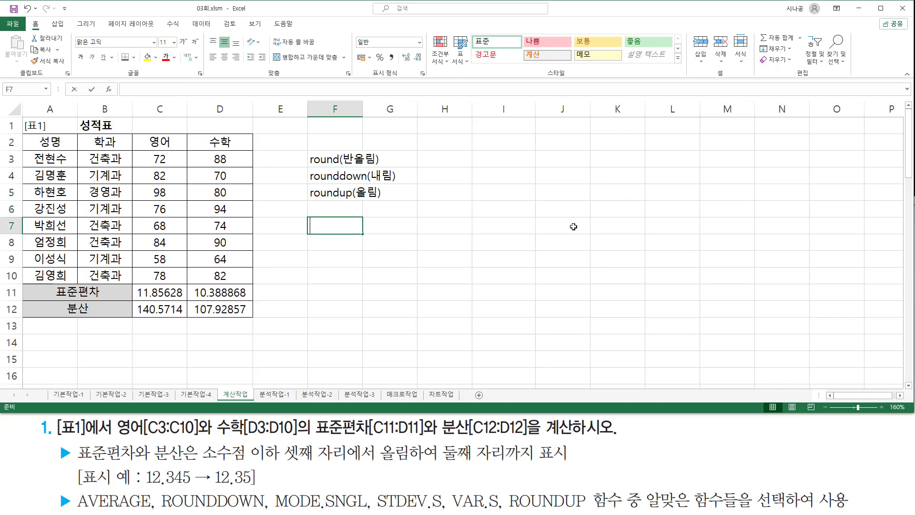
pyautogui.write('(이')
pyautogui.press('BackSpace')
pyautogui.press('BackSpace')
pyautogui.write('인ㅅ')
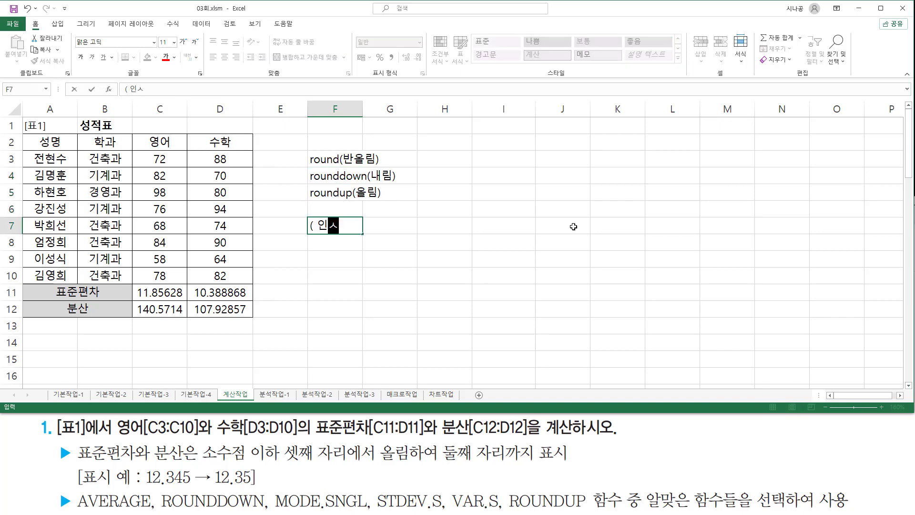
pyautogui.write('수, 자릿수 ')
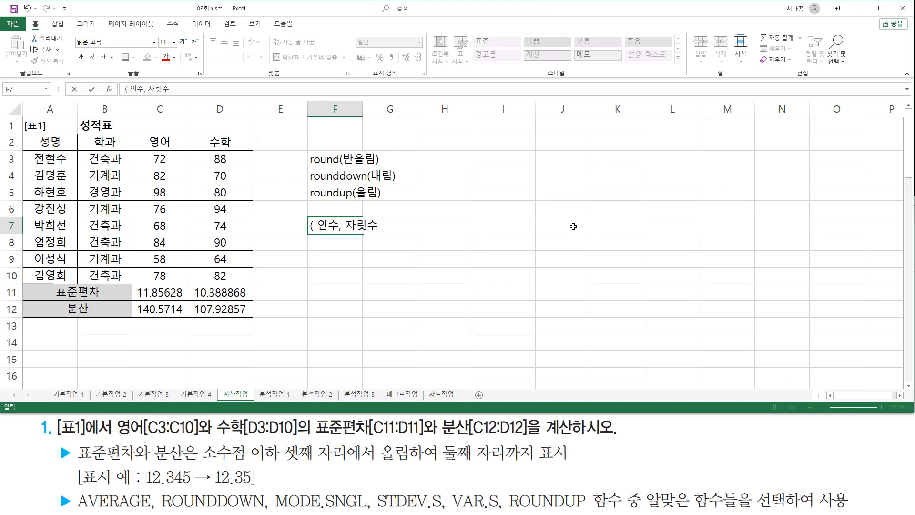
pyautogui.write(')')
pyautogui.press('Return')
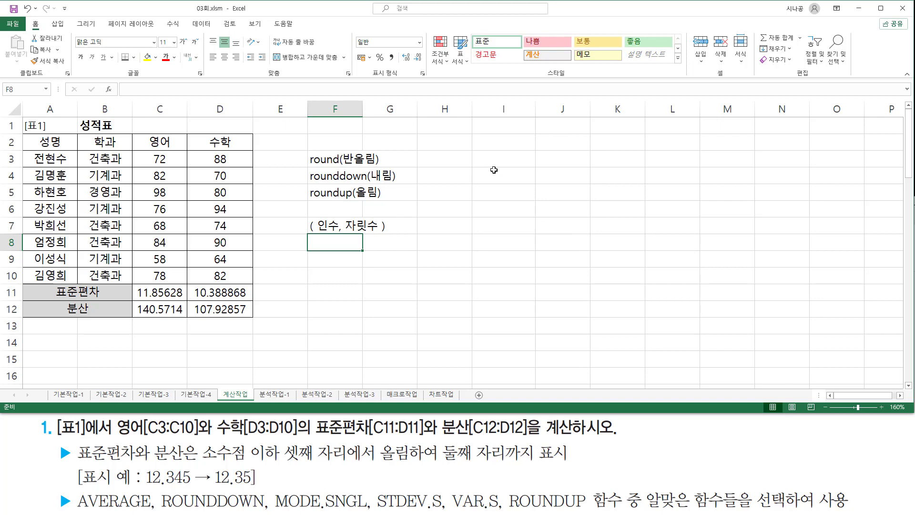
# Step: Enter the heading 값 in I2 with the sample number 12345.12345 below it, and widen column I to show all decimals
pyautogui.click(479, 142)
pyautogui.write('가ㅂㅅ')
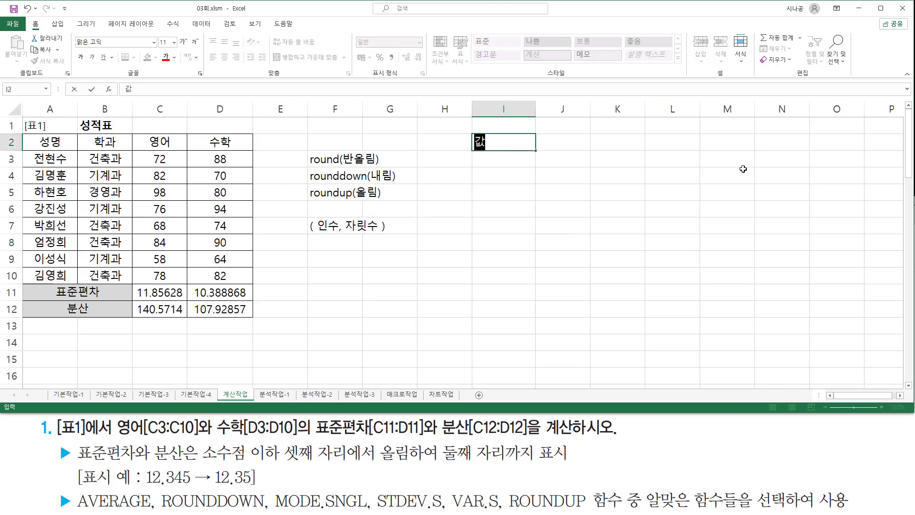
pyautogui.press('Return')
pyautogui.write('1234')
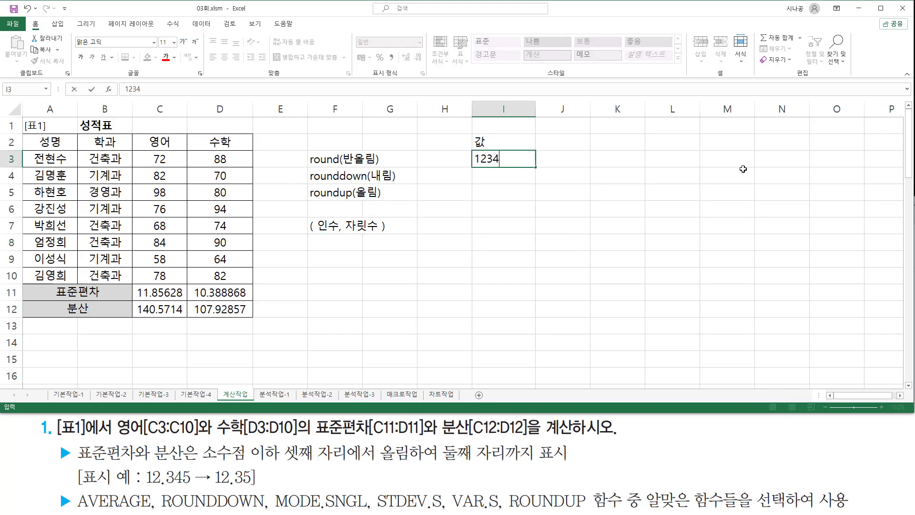
pyautogui.write('5.12345')
pyautogui.press('Return')
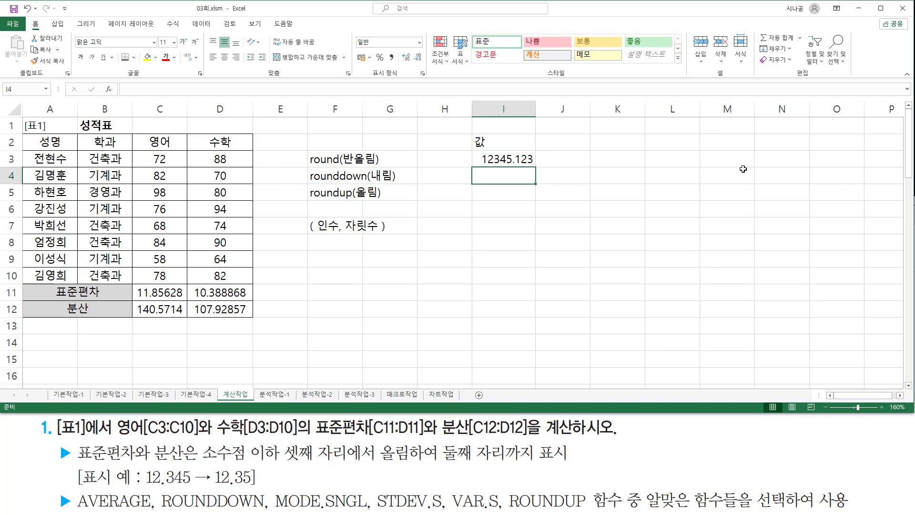
pyautogui.moveTo(536, 109); pyautogui.dragTo(550, 109)
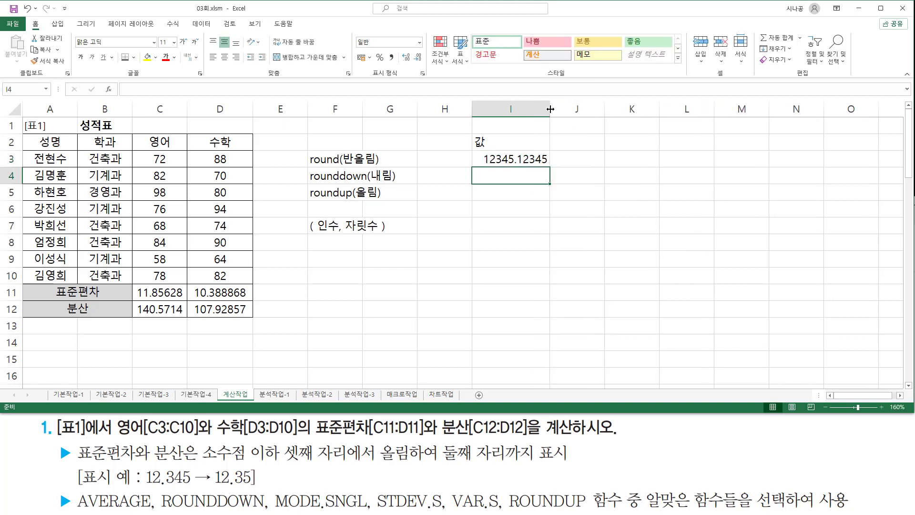
# Step: Enter the heading 자릿수 in cell J2
pyautogui.click(571, 142)
pyautogui.write('ㅈ')
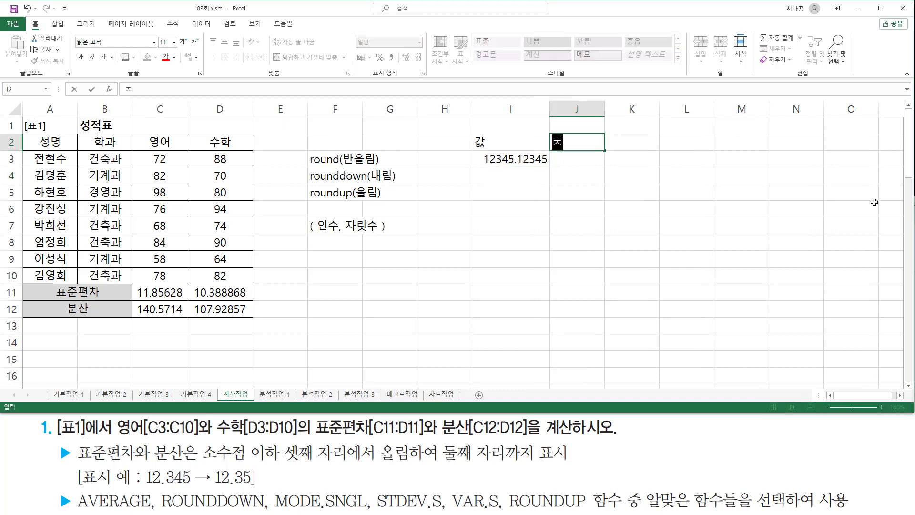
pyautogui.write('자릿수')
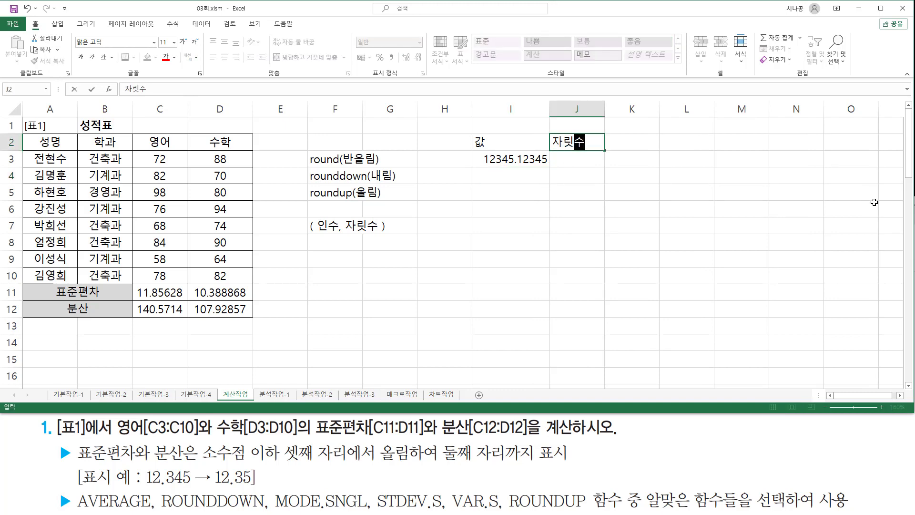
pyautogui.press('Return')
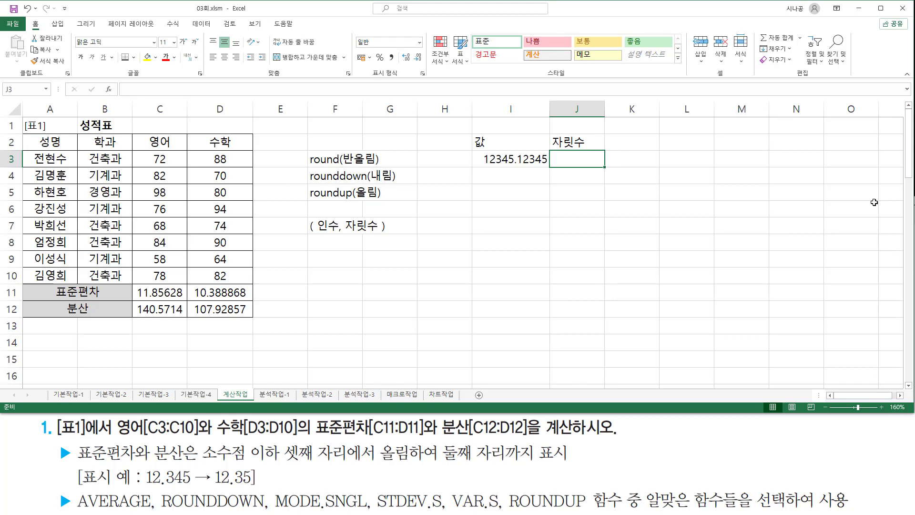
# Step: List the digit counts 3, 2, 1, 0, -1, -2 and -3 down cells J3 to J9
pyautogui.write('3')
pyautogui.press('Return')
pyautogui.write('2')
pyautogui.press('Return')
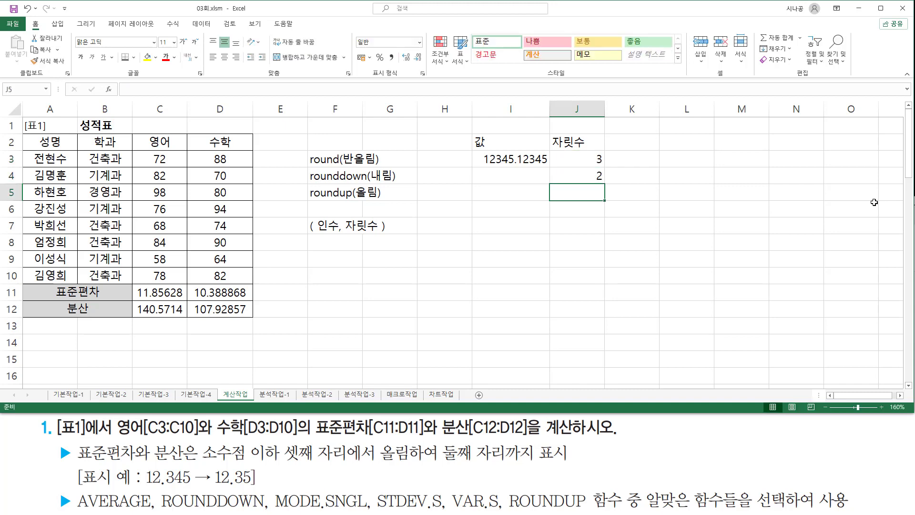
pyautogui.write('1')
pyautogui.press('Return')
pyautogui.write('0')
pyautogui.press('Return')
pyautogui.write('-1')
pyautogui.press('Return')
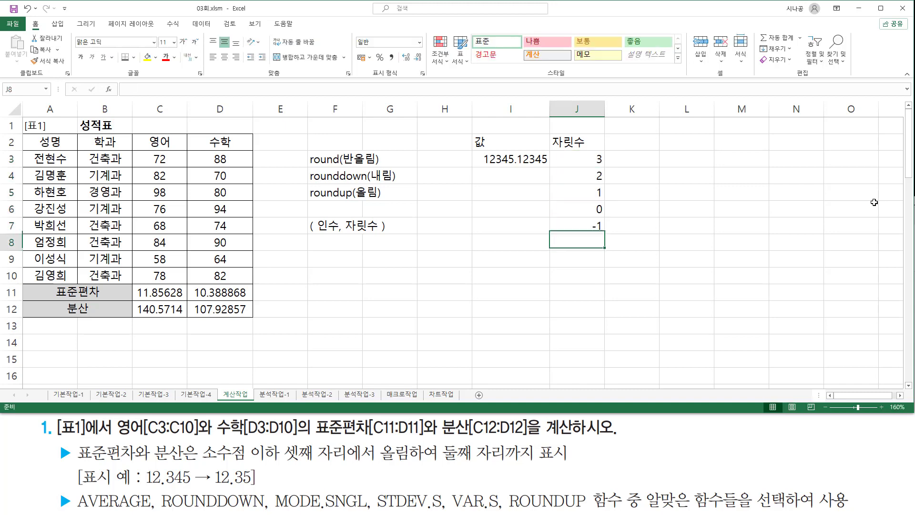
pyautogui.write('-2')
pyautogui.press('Return')
pyautogui.write('-3')
pyautogui.press('Return')
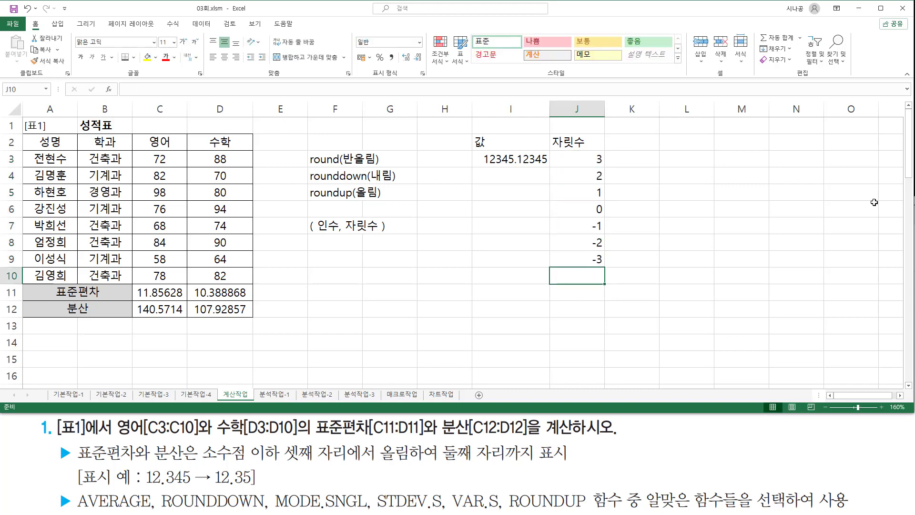
pyautogui.press('Up')
pyautogui.press('Up')
pyautogui.press('Up')
pyautogui.press('Up')
pyautogui.press('Up')
pyautogui.press('Up')
pyautogui.press('Up')
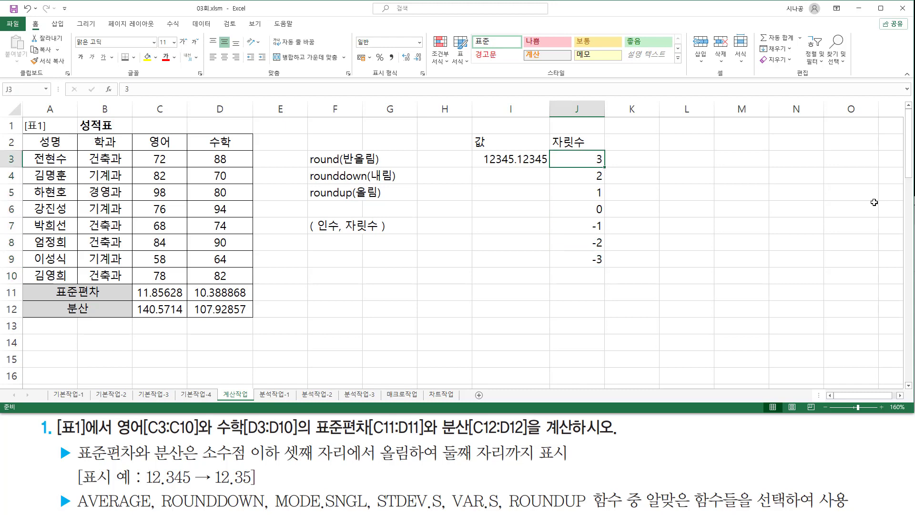
# Step: Fill the sample value in I3 down through I9, next to every digit count
pyautogui.click(521, 158)
pyautogui.moveTo(550, 166); pyautogui.dragTo(543, 275)
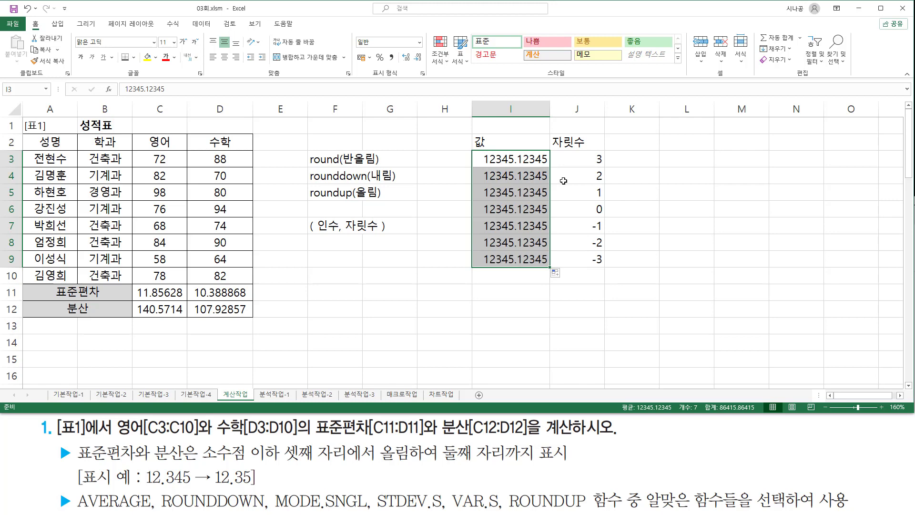
# Step: Enter the formula =ROUNDUP(I3,J3) in cell K3 to round the sample value up by its digit count
pyautogui.click(648, 158)
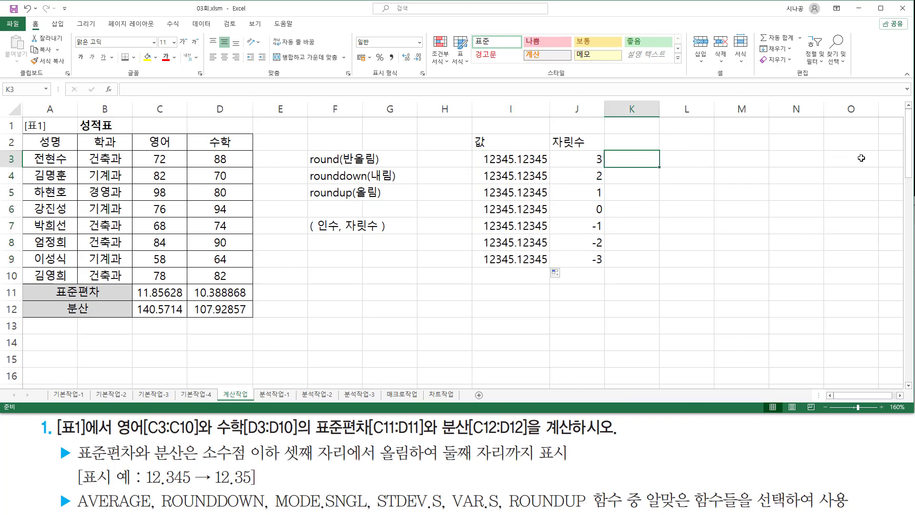
pyautogui.write('=roun')
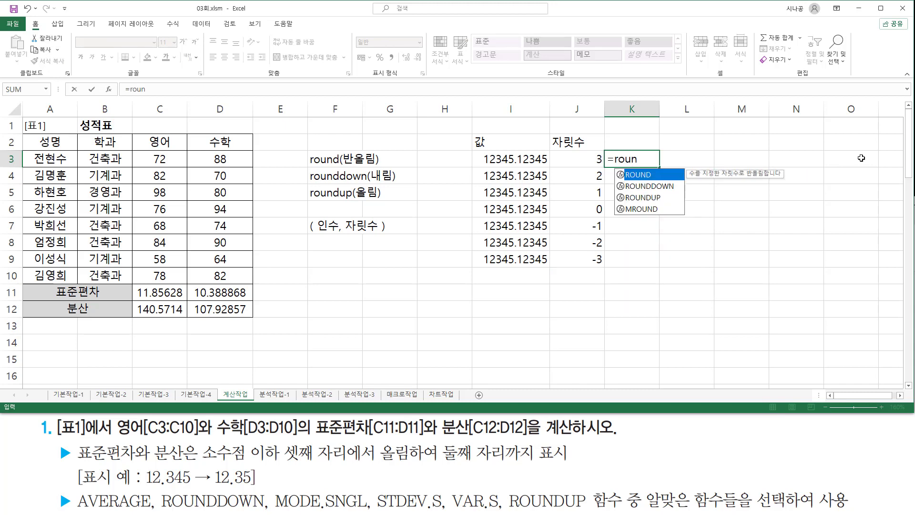
pyautogui.write('dup')
pyautogui.press('Tab')
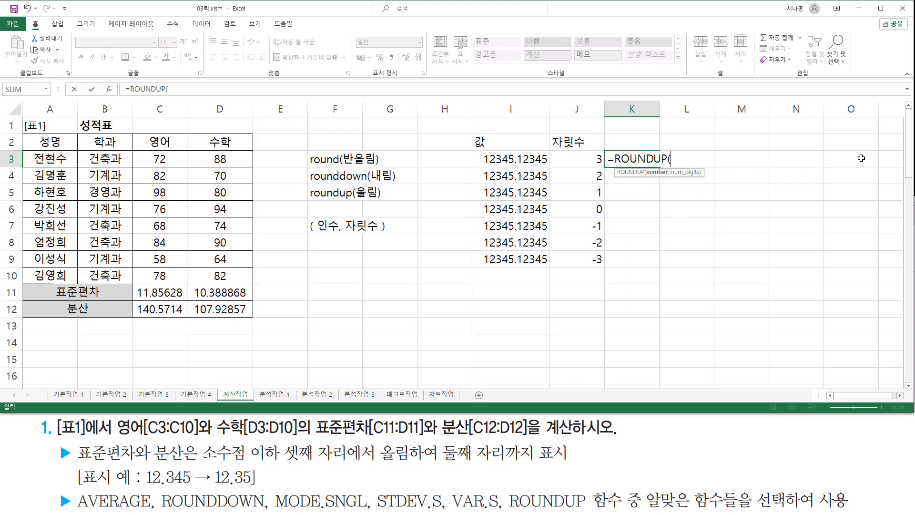
pyautogui.click(527, 160)
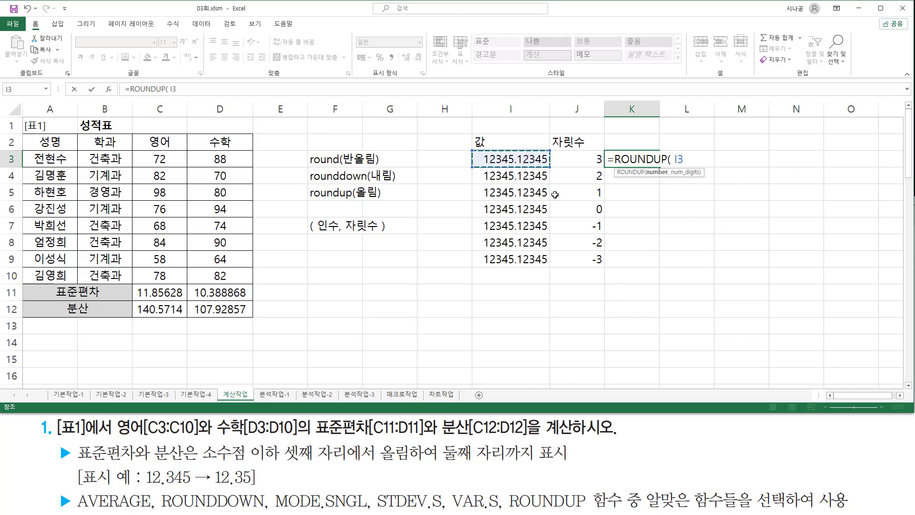
pyautogui.write(',')
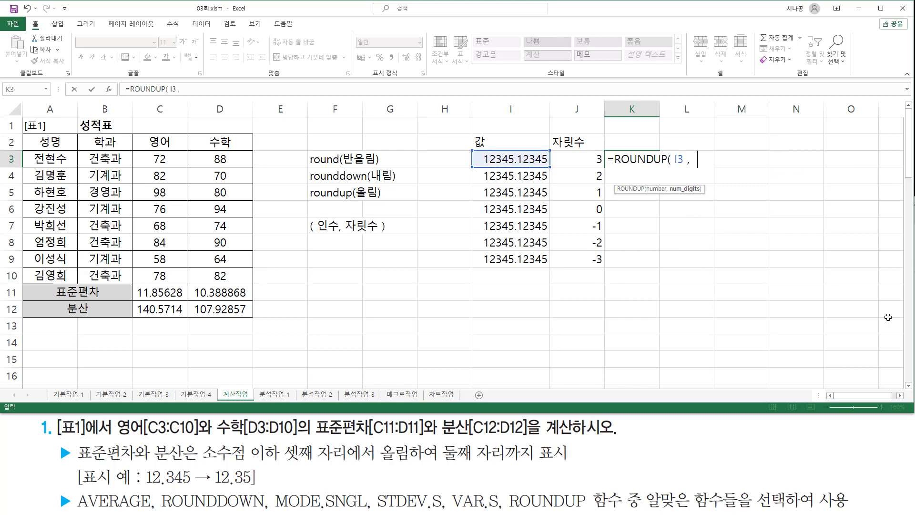
pyautogui.click(584, 162)
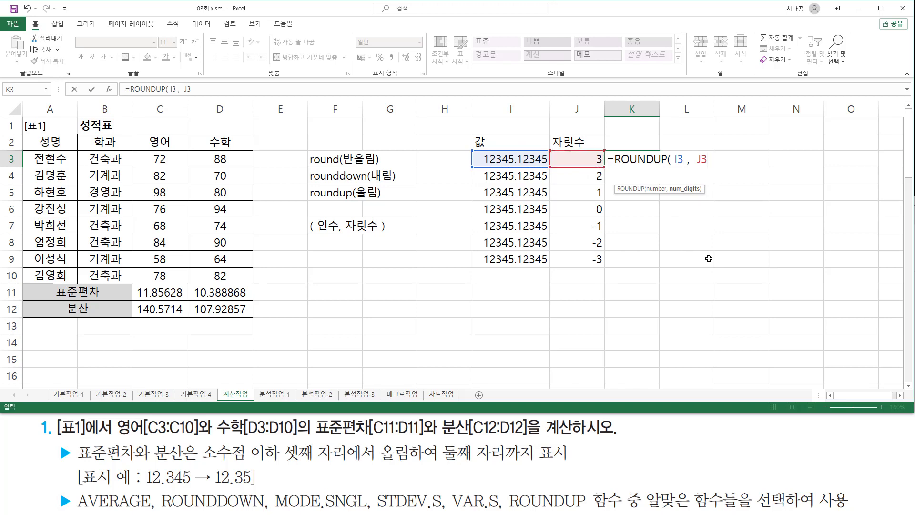
pyautogui.write(')')
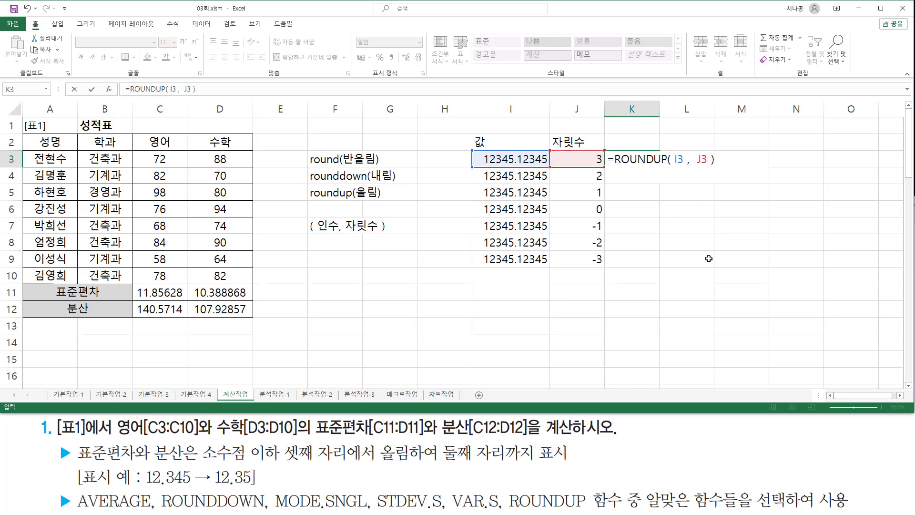
pyautogui.press('Return')
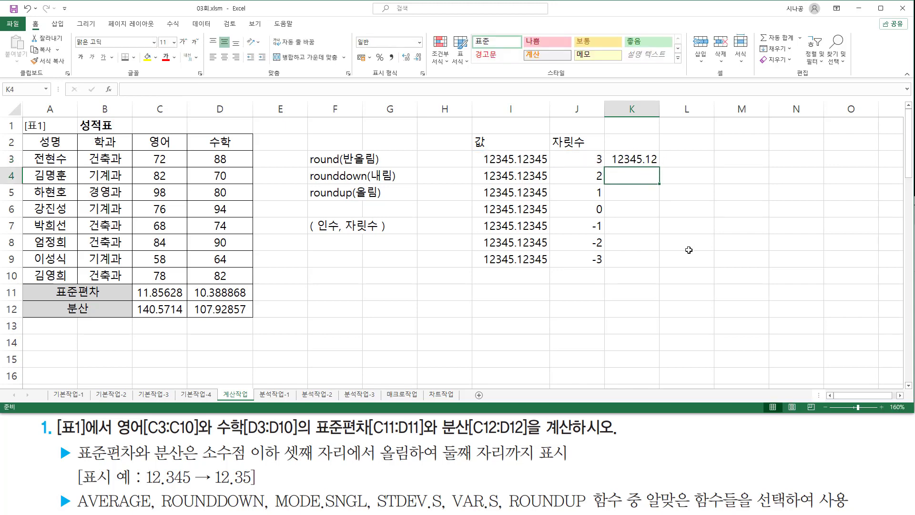
# Step: Widen column K to show all decimals and fill the ROUNDUP formula from K3 down through K9
pyautogui.moveTo(659, 112); pyautogui.dragTo(671, 113)
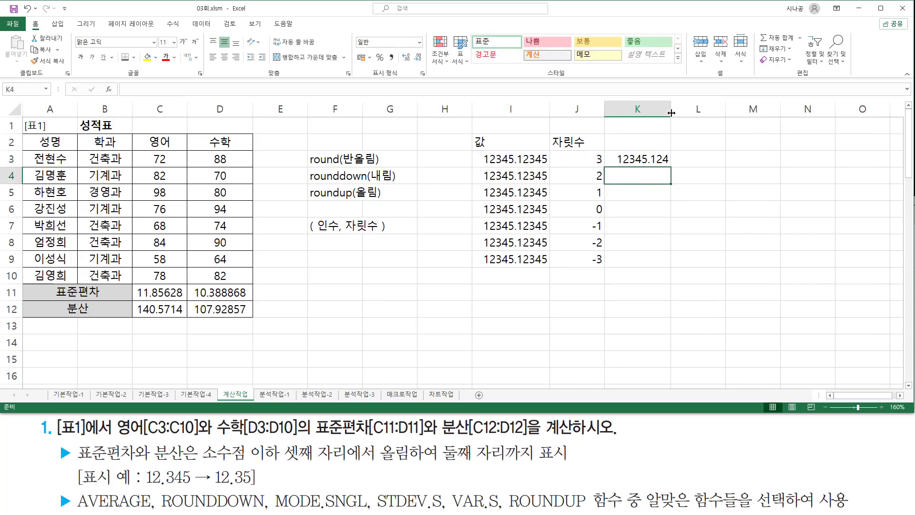
pyautogui.click(663, 159)
pyautogui.moveTo(670, 168); pyautogui.dragTo(662, 268)
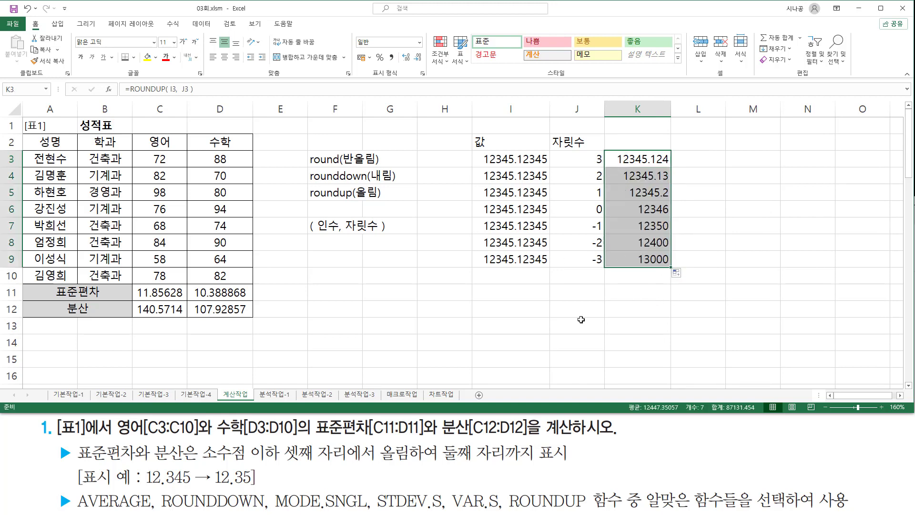
pyautogui.click(542, 309)
# Step: Compare each digit count in J3:J9 with the matching rounded-up result in K3:K9
pyautogui.moveTo(592, 165); pyautogui.dragTo(671, 164)
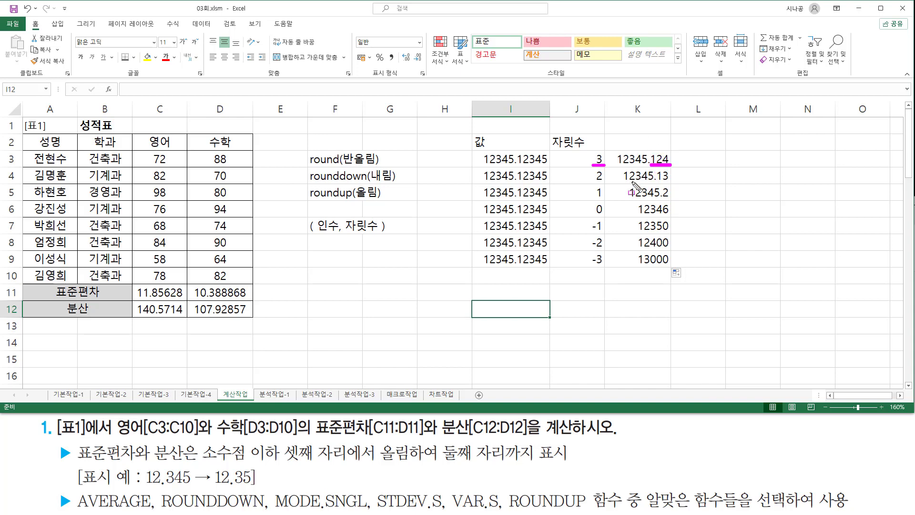
pyautogui.moveTo(594, 180); pyautogui.dragTo(669, 183)
pyautogui.moveTo(594, 197); pyautogui.dragTo(605, 197)
pyautogui.moveTo(663, 198); pyautogui.dragTo(670, 199)
pyautogui.moveTo(591, 202); pyautogui.dragTo(605, 215)
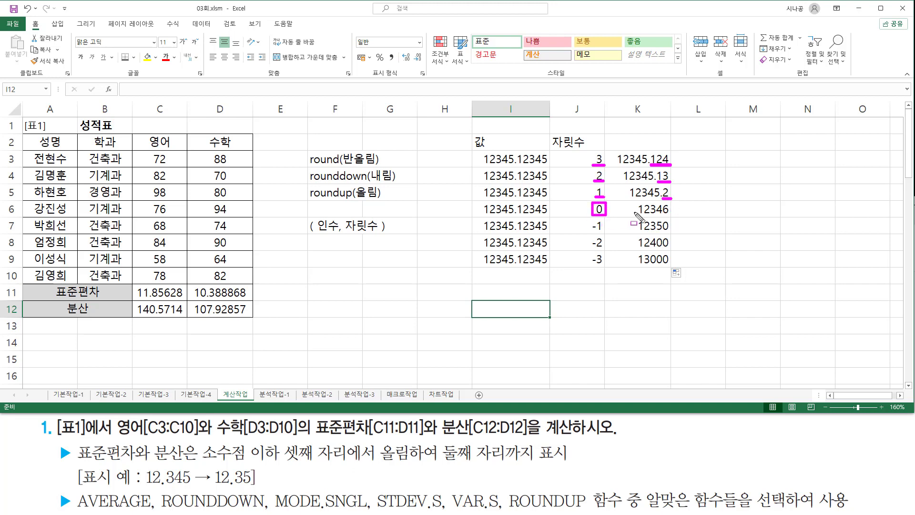
pyautogui.moveTo(635, 216); pyautogui.dragTo(669, 215)
pyautogui.moveTo(589, 232); pyautogui.dragTo(604, 233)
pyautogui.moveTo(657, 231); pyautogui.dragTo(671, 231)
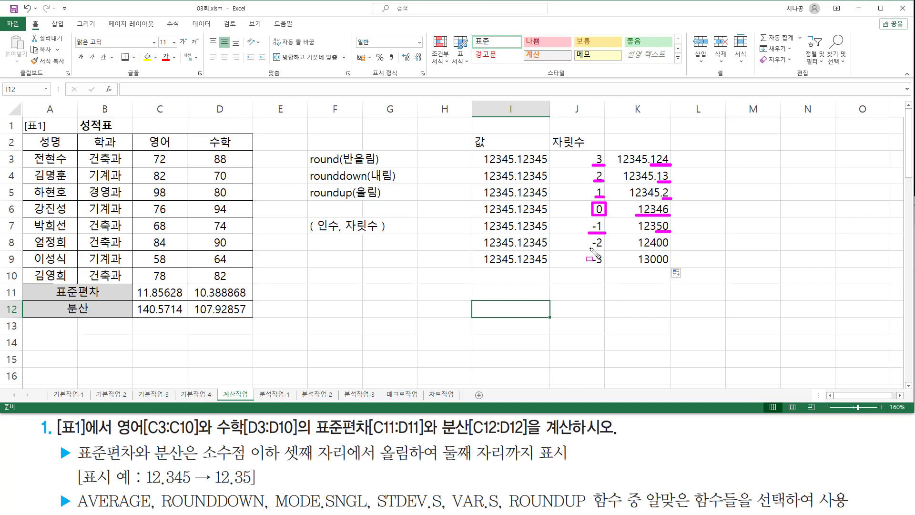
pyautogui.moveTo(592, 248); pyautogui.dragTo(672, 248)
pyautogui.moveTo(588, 263); pyautogui.dragTo(671, 264)
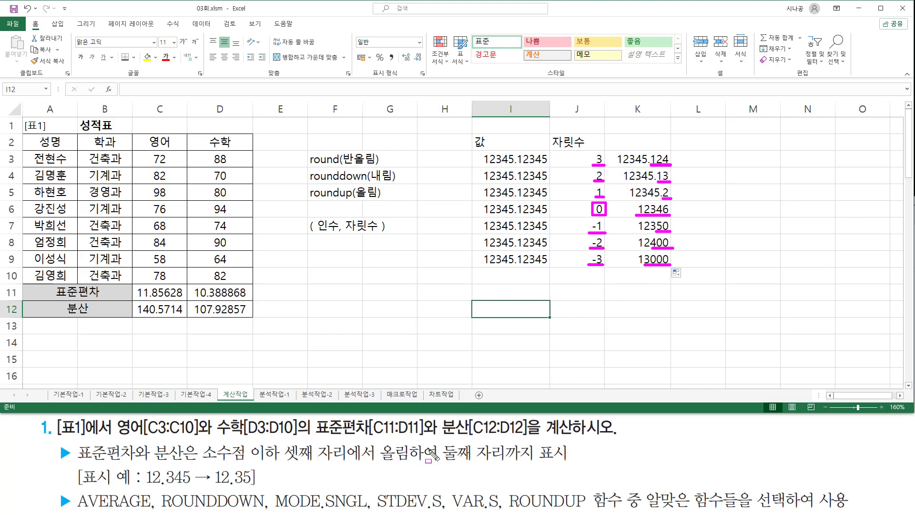
# Step: Check the task's rounding condition, 둘째 자리까지 표시, against the positive and zero digit counts in the sample table
pyautogui.moveTo(443, 442)
pyautogui.mouseDown()
pyautogui.moveTo(524, 469)
pyautogui.moveTo(571, 465)
pyautogui.mouseUp()
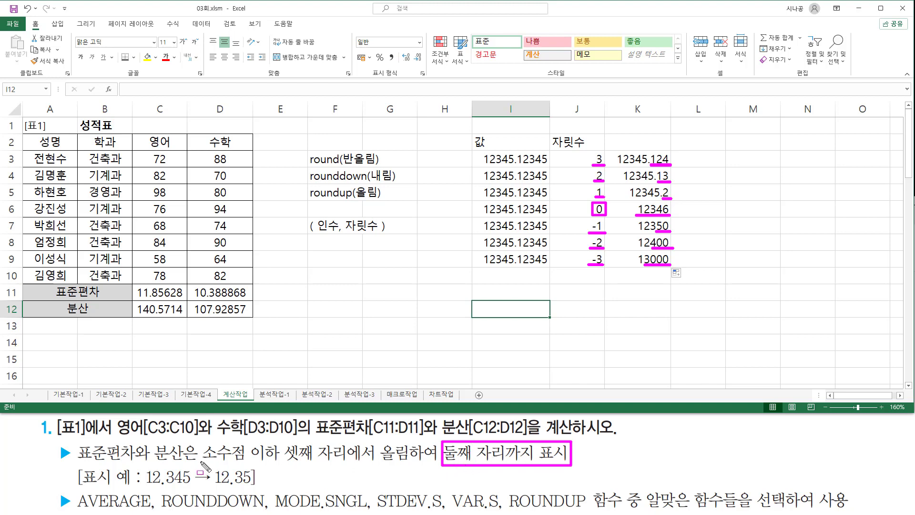
pyautogui.moveTo(201, 461); pyautogui.dragTo(352, 461)
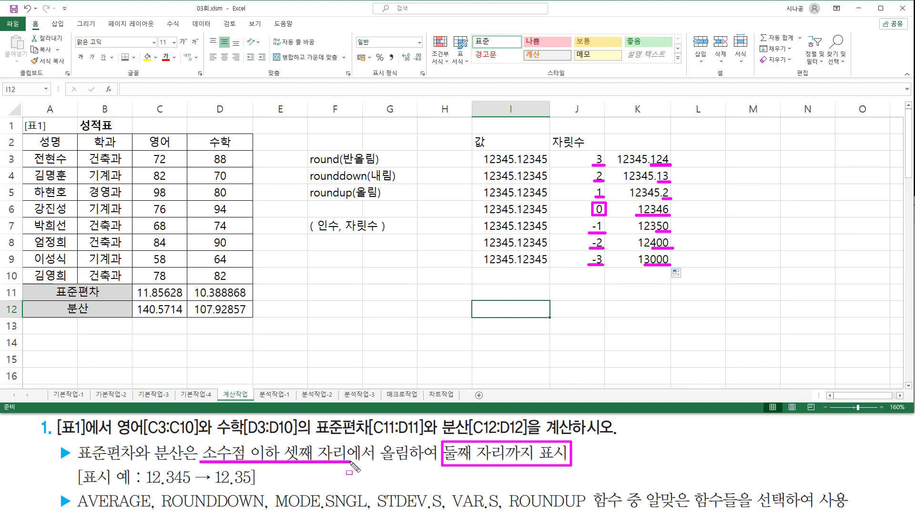
pyautogui.moveTo(197, 454); pyautogui.dragTo(352, 454)
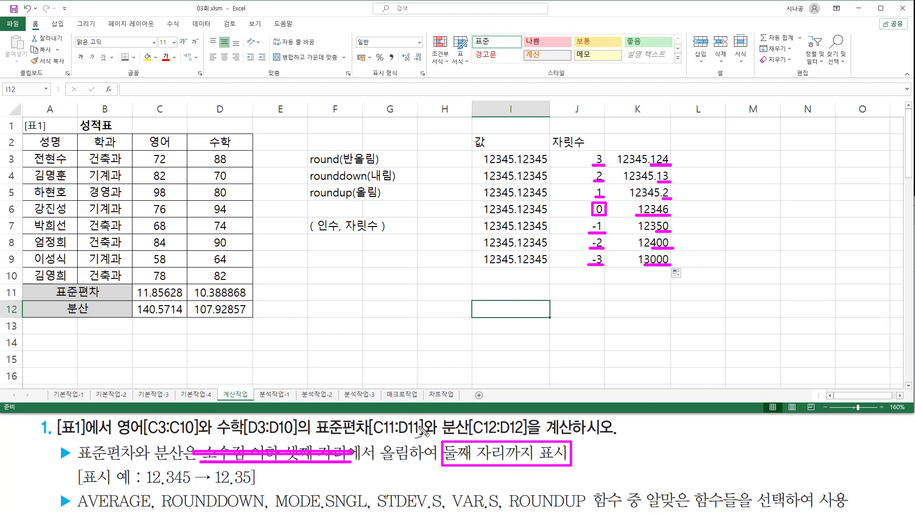
pyautogui.moveTo(511, 441)
pyautogui.mouseDown()
pyautogui.moveTo(519, 453)
pyautogui.moveTo(534, 432)
pyautogui.mouseUp()
pyautogui.moveTo(593, 156)
pyautogui.mouseDown()
pyautogui.moveTo(585, 177)
pyautogui.moveTo(593, 196)
pyautogui.mouseUp()
pyautogui.moveTo(650, 165)
pyautogui.mouseDown()
pyautogui.moveTo(680, 167)
pyautogui.moveTo(671, 181)
pyautogui.moveTo(677, 198)
pyautogui.mouseUp()
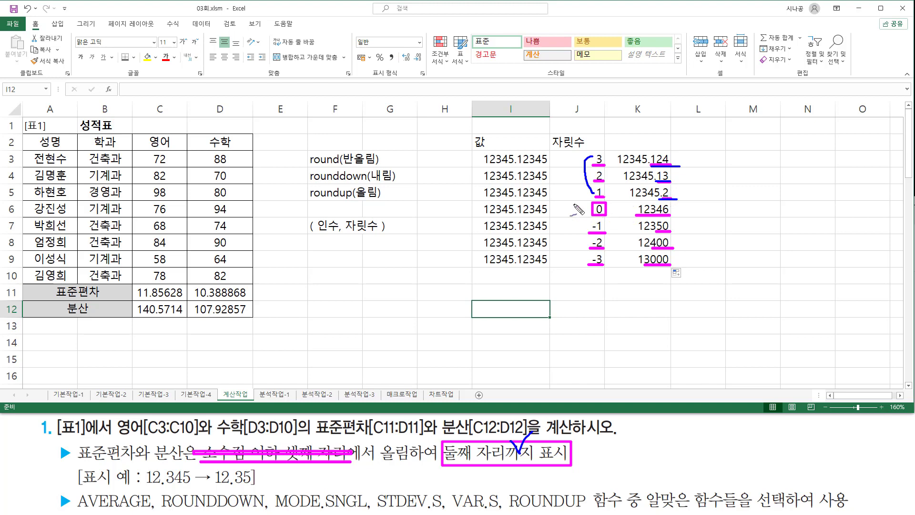
pyautogui.moveTo(580, 206)
pyautogui.mouseDown()
pyautogui.moveTo(586, 215)
pyautogui.moveTo(595, 199)
pyautogui.mouseUp()
pyautogui.moveTo(633, 228); pyautogui.dragTo(673, 216)
pyautogui.press('Escape')
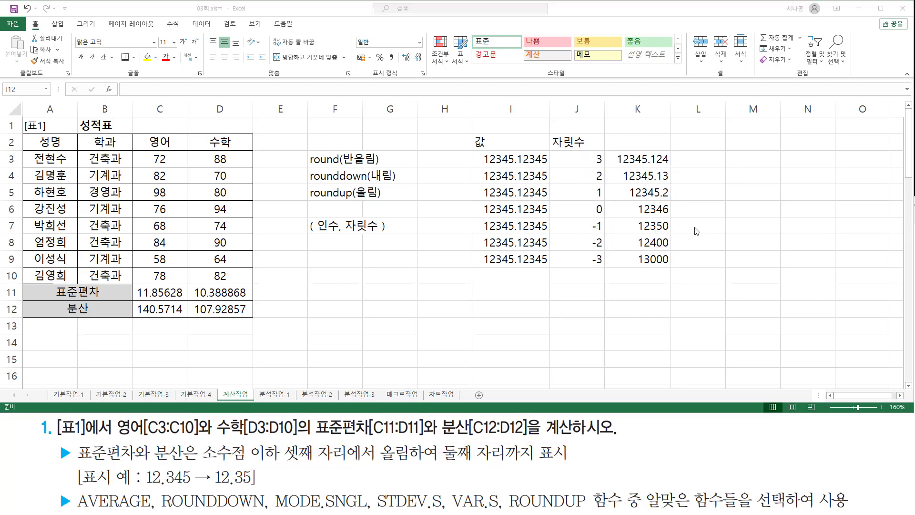
# Step: Enter the note 십의자리까지 in L7, beside the rounded result for digit count -1
pyautogui.click(704, 227)
pyautogui.moveTo(581, 224); pyautogui.dragTo(598, 251)
pyautogui.click(700, 224)
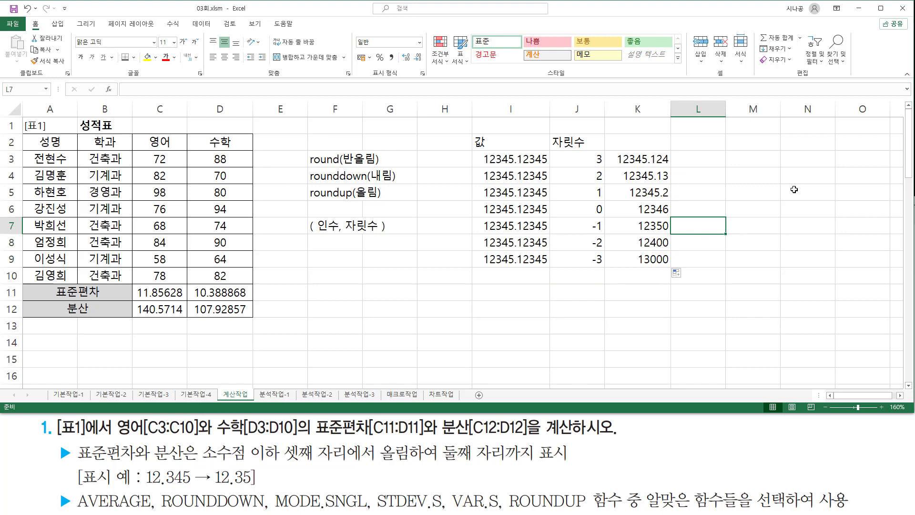
pyautogui.write('t')
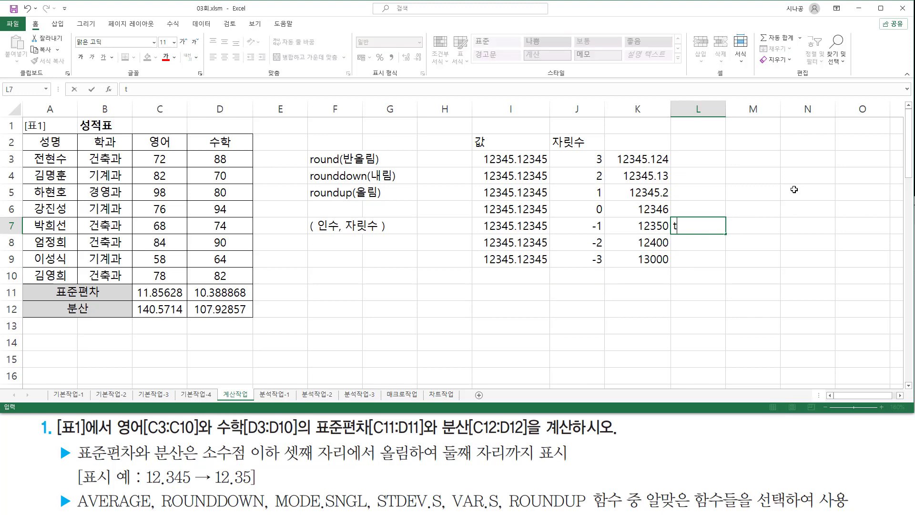
pyautogui.write('l십의자릿')
pyautogui.write('까지')
pyautogui.press('Return')
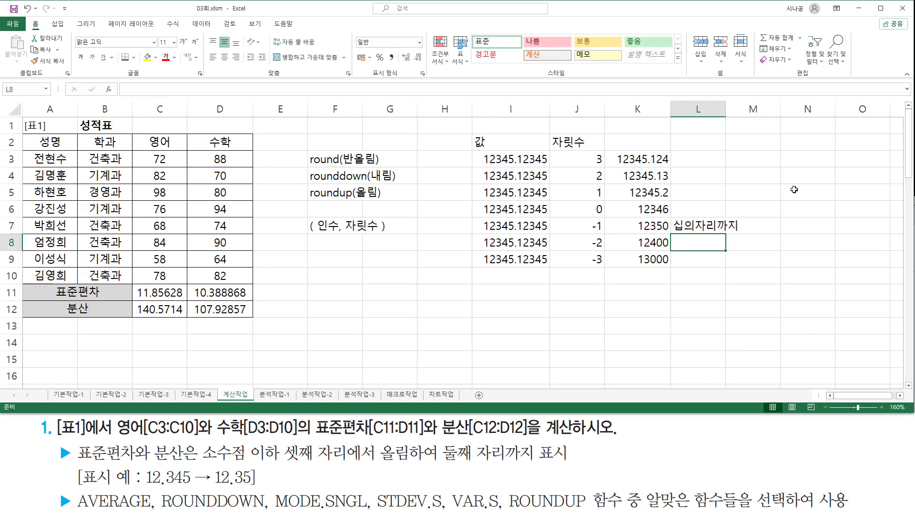
# Step: Enter the notes 백의자리까지 in L8 and 천의자리까지 in L9 for digit counts -2 and -3
pyautogui.write('백의자리')
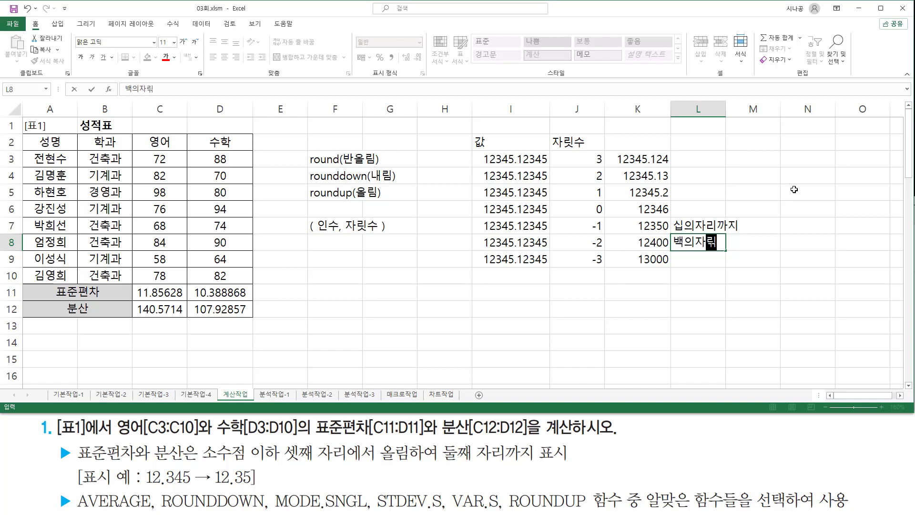
pyautogui.write('까지')
pyautogui.press('Return')
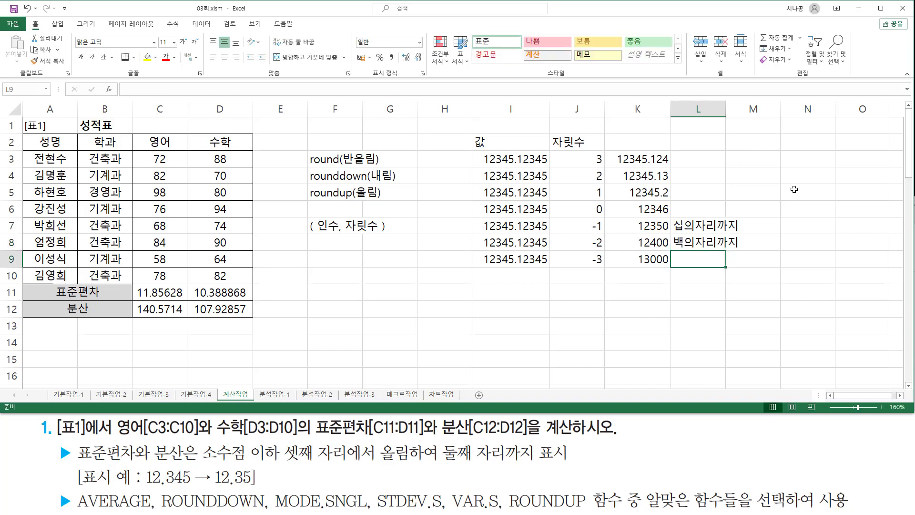
pyautogui.write('천의')
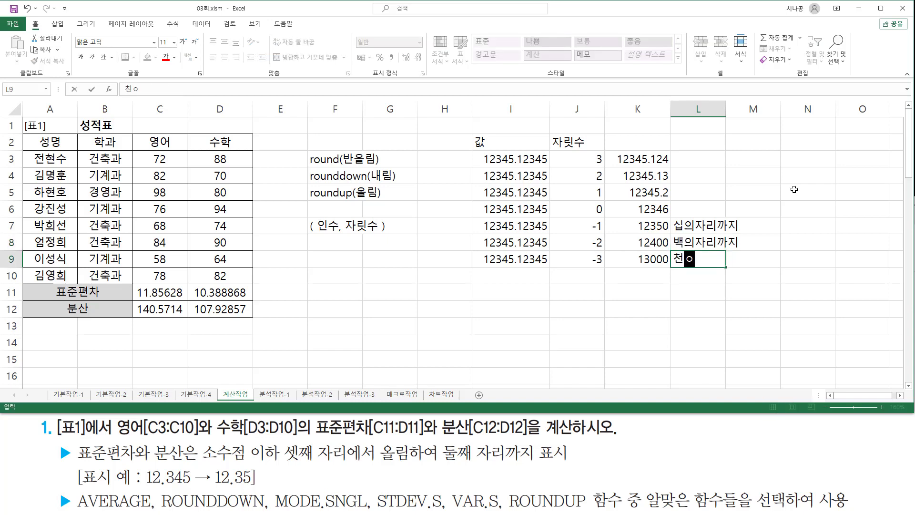
pyautogui.write('자리까지')
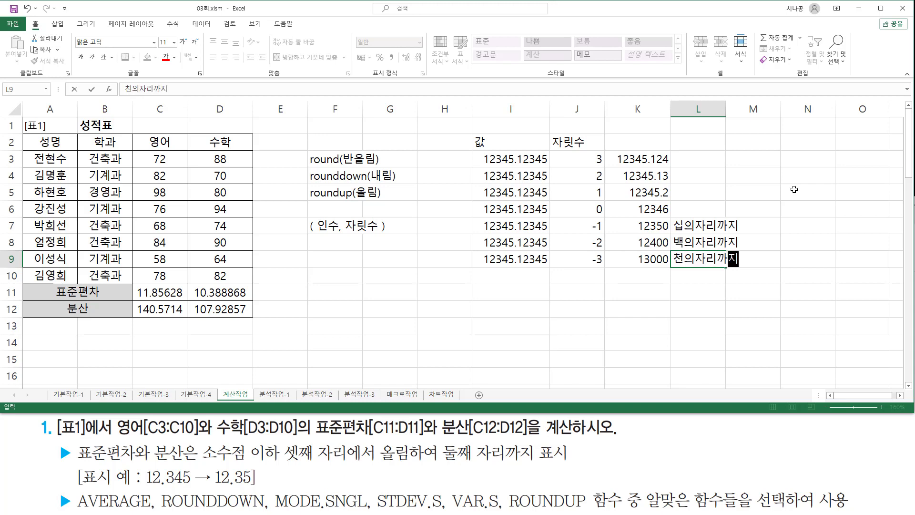
pyautogui.press('Return')
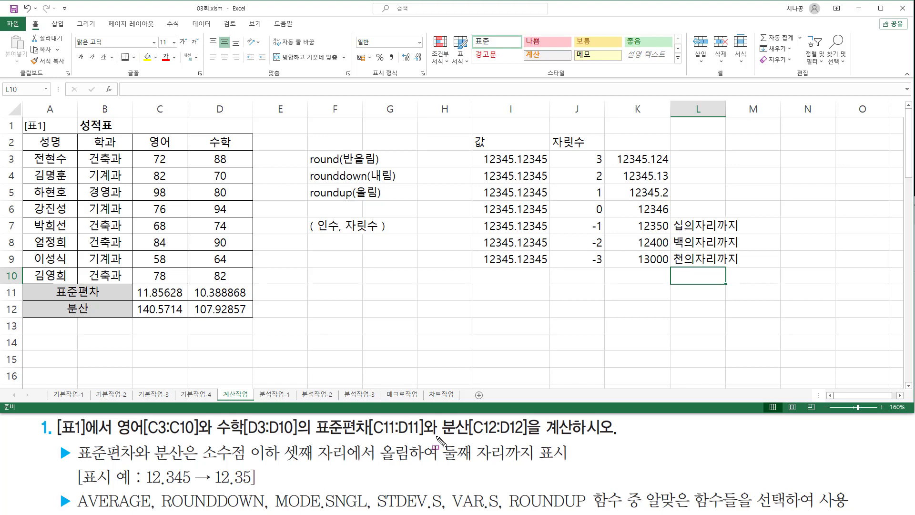
pyautogui.moveTo(439, 442)
pyautogui.mouseDown()
pyautogui.moveTo(590, 464)
pyautogui.moveTo(580, 462)
pyautogui.mouseUp()
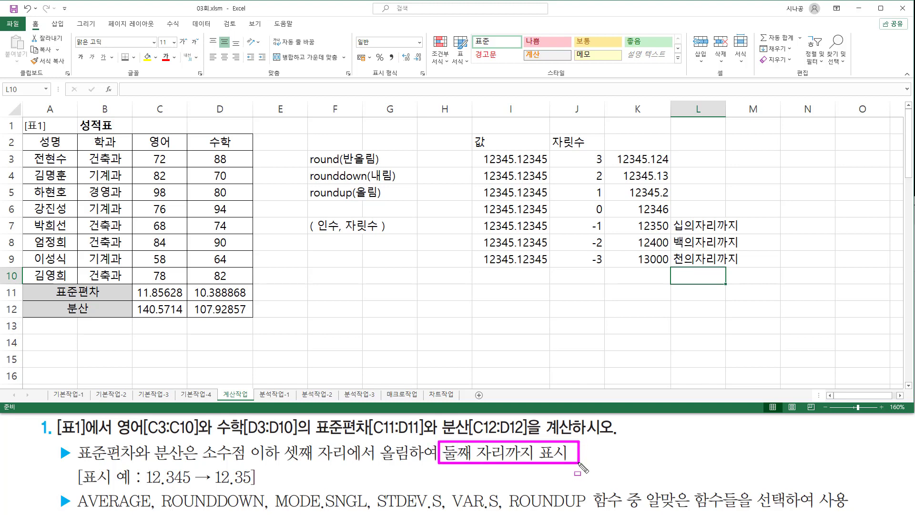
pyautogui.moveTo(586, 149)
pyautogui.mouseDown()
pyautogui.moveTo(594, 260)
pyautogui.moveTo(605, 265)
pyautogui.mouseUp()
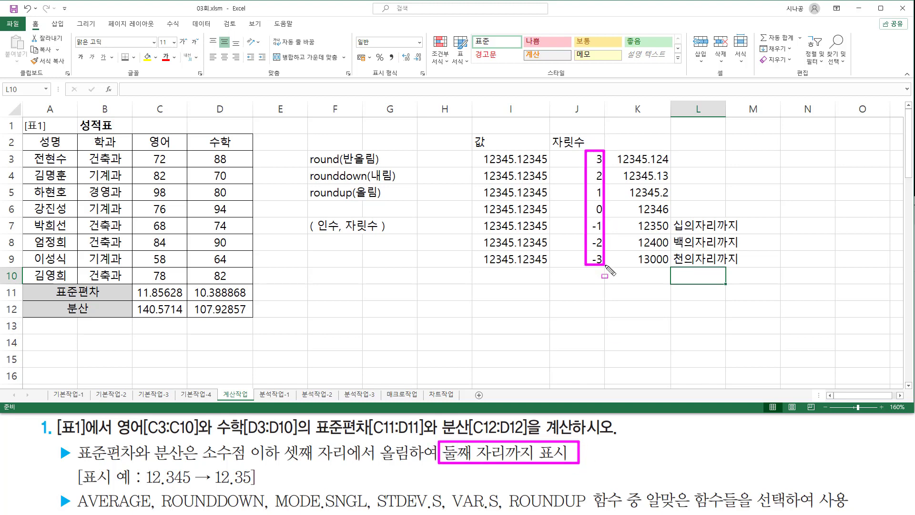
pyautogui.moveTo(673, 214)
pyautogui.mouseDown()
pyautogui.moveTo(672, 233)
pyautogui.moveTo(742, 268)
pyautogui.mouseUp()
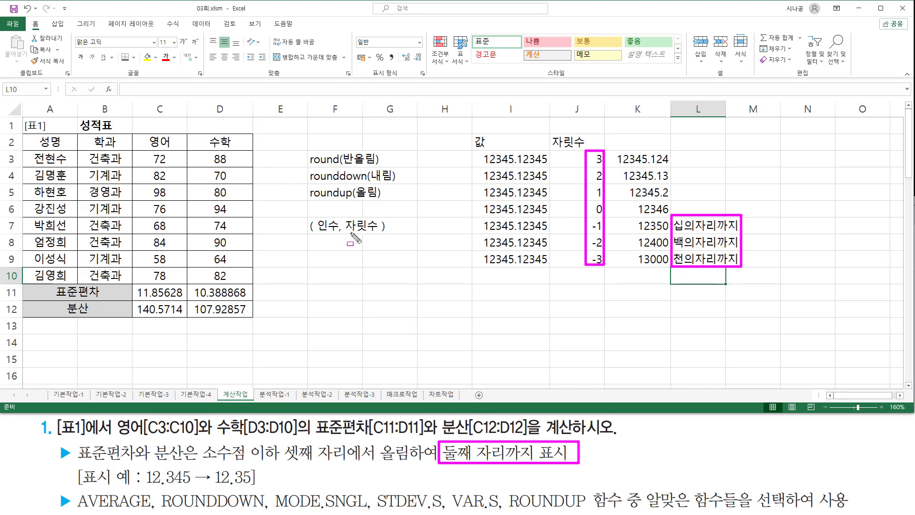
pyautogui.moveTo(347, 234); pyautogui.dragTo(376, 234)
# Step: Wrap the 영어 standard deviation formula in C11 with ROUNDUP to 2 digits: =ROUNDUP(STDEV.S(C3:C10), 2)
pyautogui.click(146, 292)
pyautogui.doubleClick(146, 293)
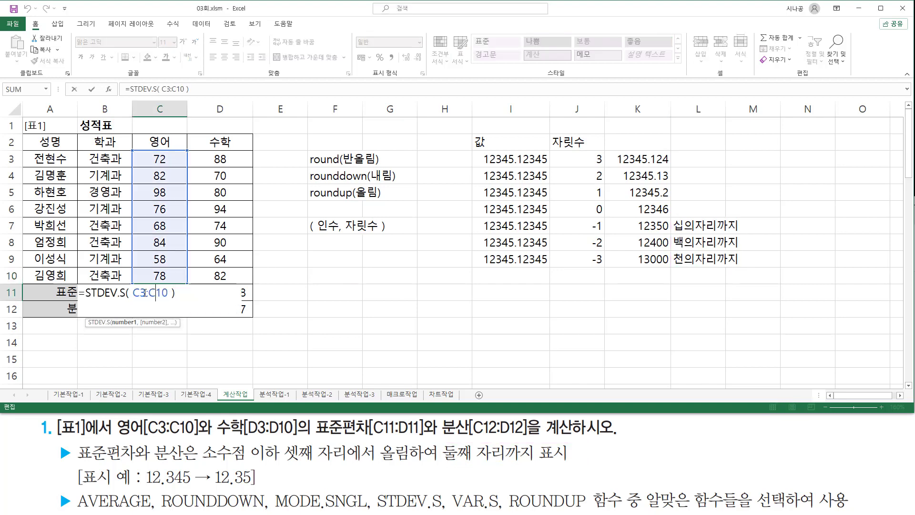
pyautogui.click(87, 293)
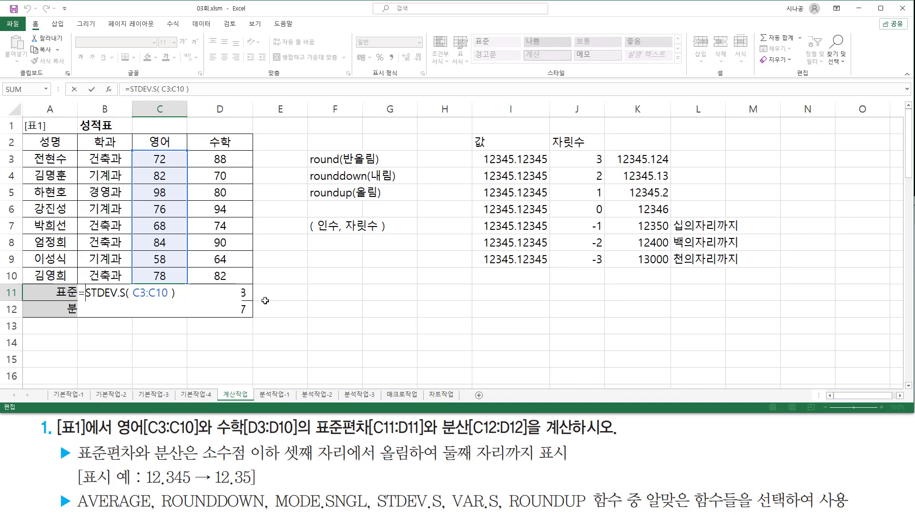
pyautogui.write('rou')
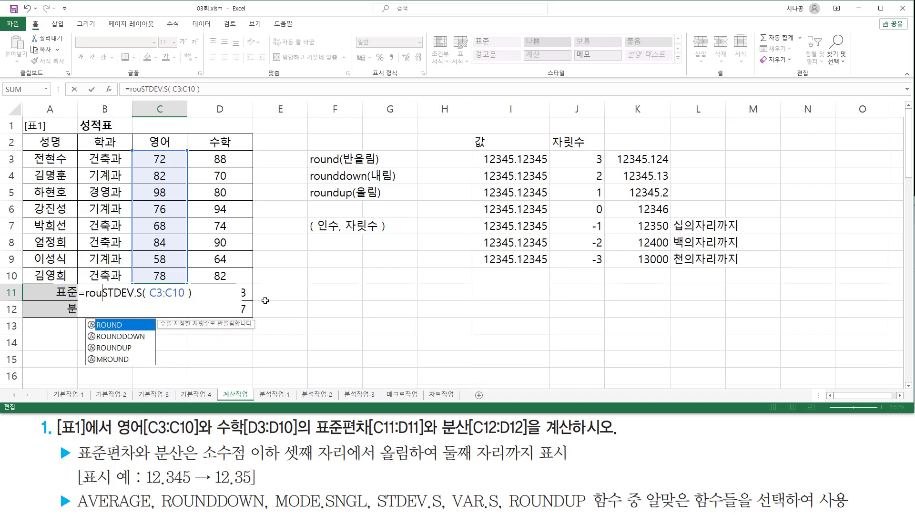
pyautogui.write('ndup')
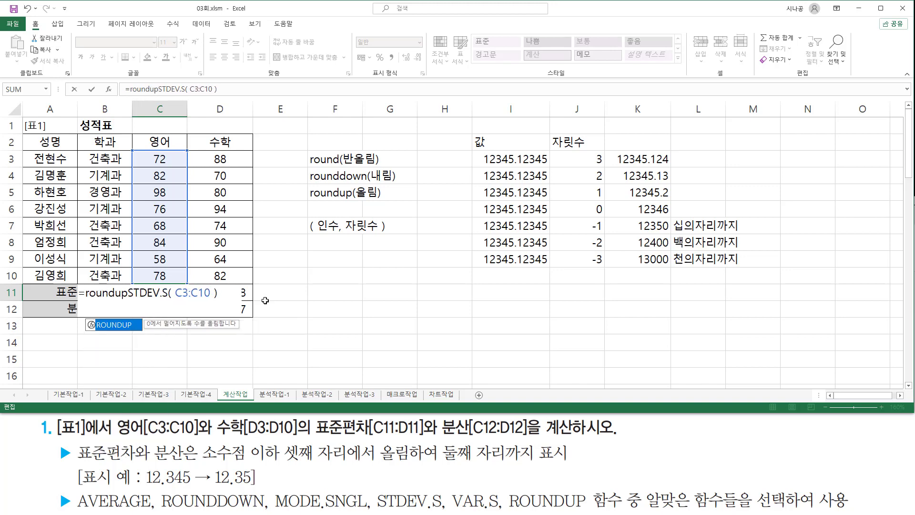
pyautogui.write('(')
pyautogui.hotkey('shift', 'End')
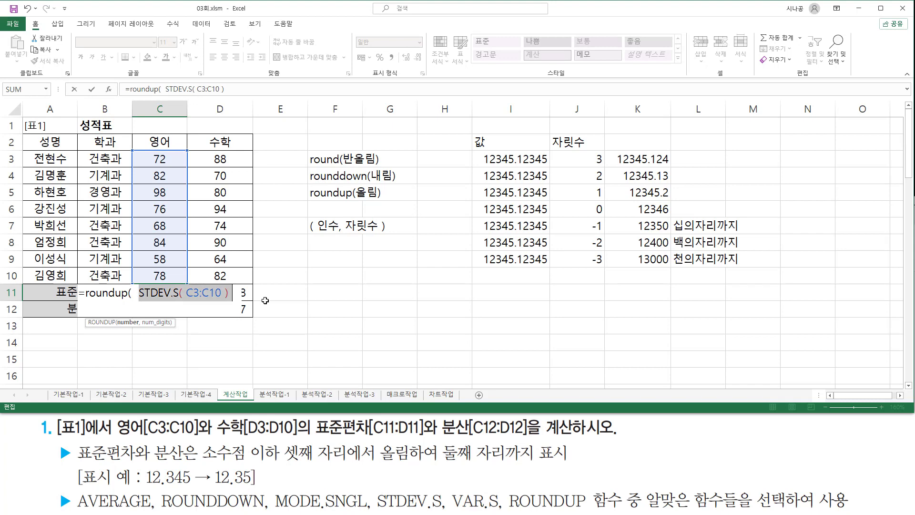
pyautogui.press('End')
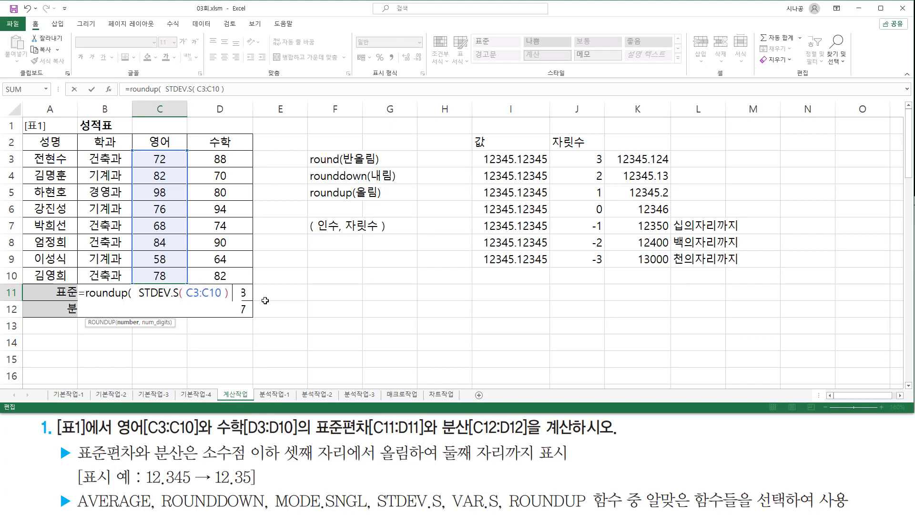
pyautogui.write(', ')
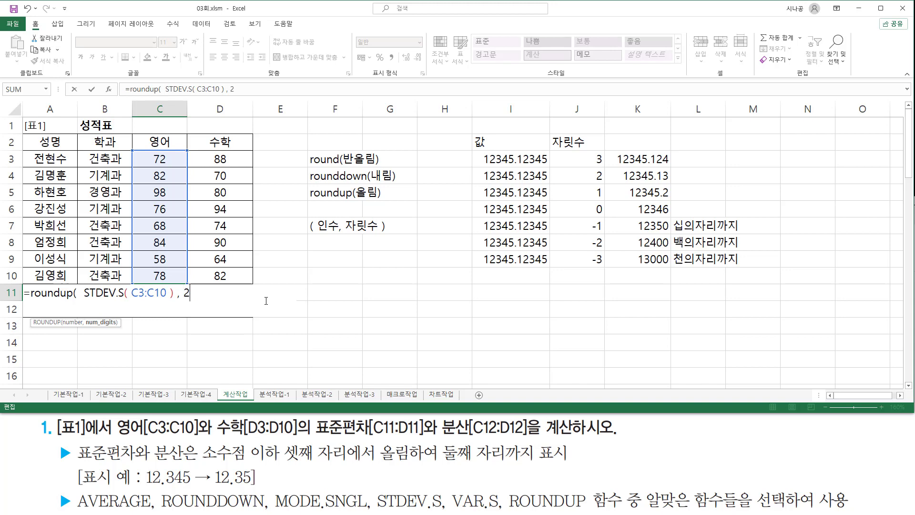
pyautogui.write('2 )')
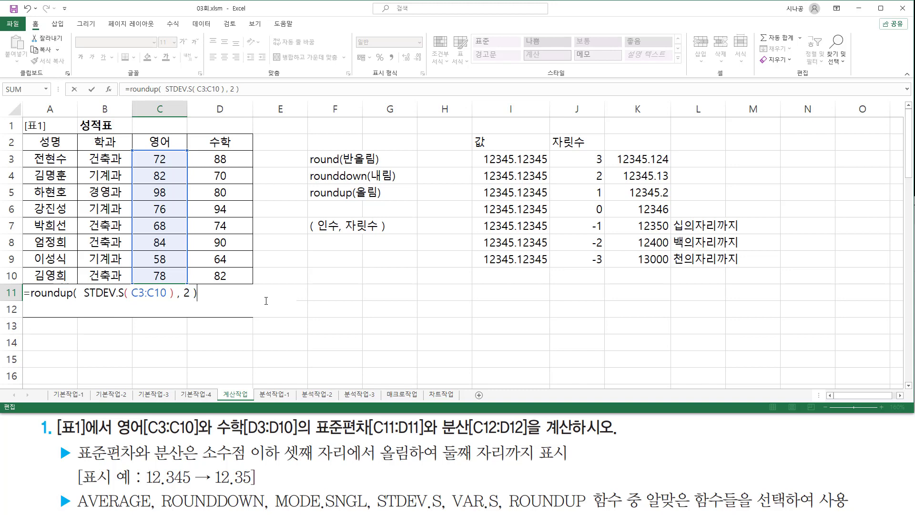
pyautogui.press('Return')
# Step: Wrap the 영어 variance formula in C12 with ROUNDUP to 2 digits: =ROUNDUP(VAR.S(C3:C10), 2)
pyautogui.press('F2')
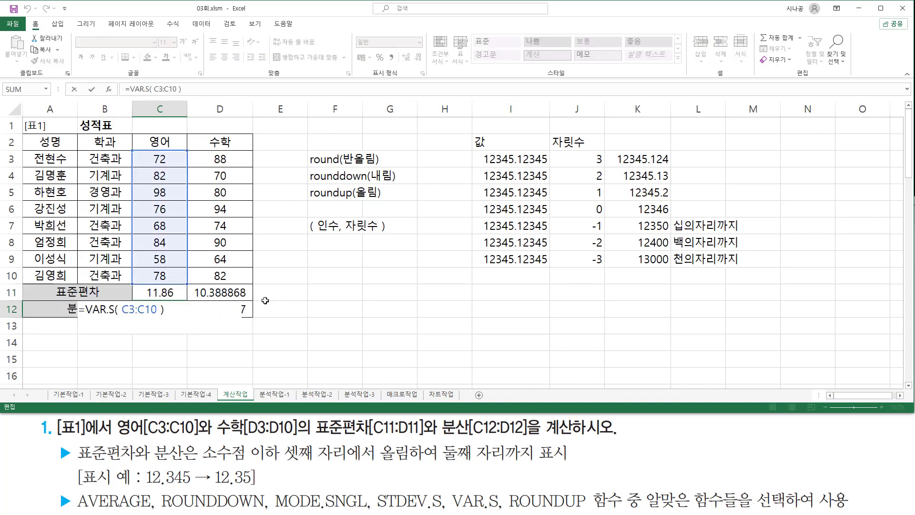
pyautogui.write('round')
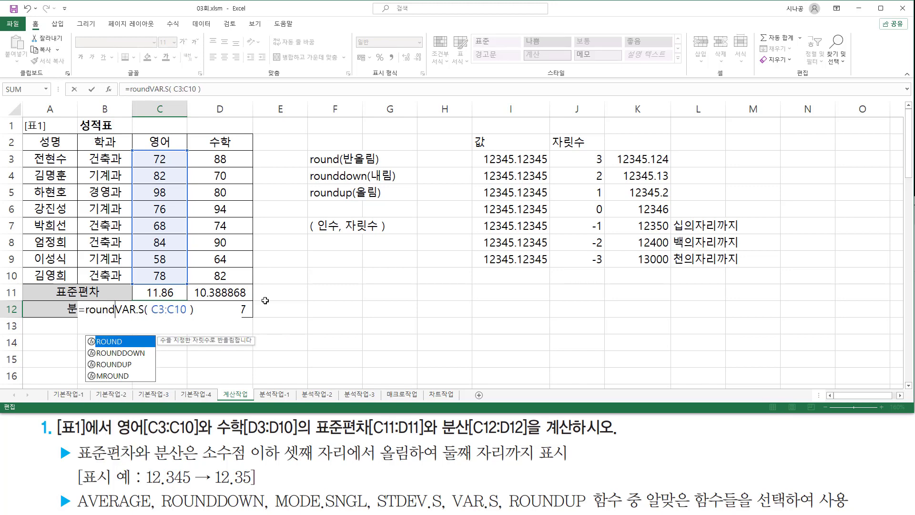
pyautogui.write('up')
pyautogui.press('Tab')
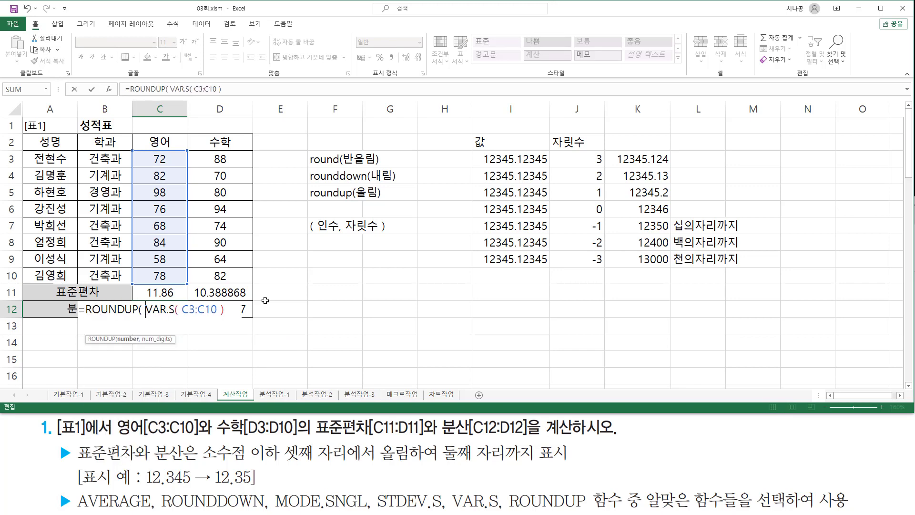
pyautogui.hotkey('shift', 'End')
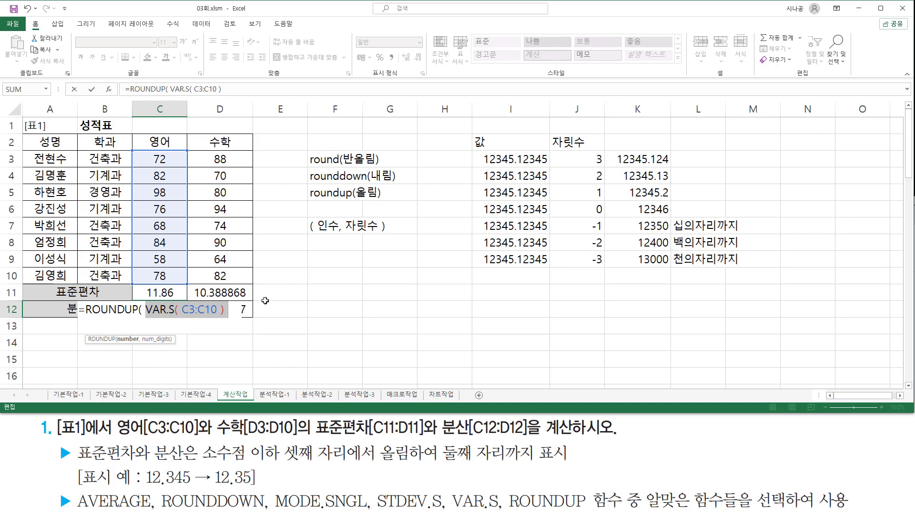
pyautogui.press('End')
pyautogui.write(',')
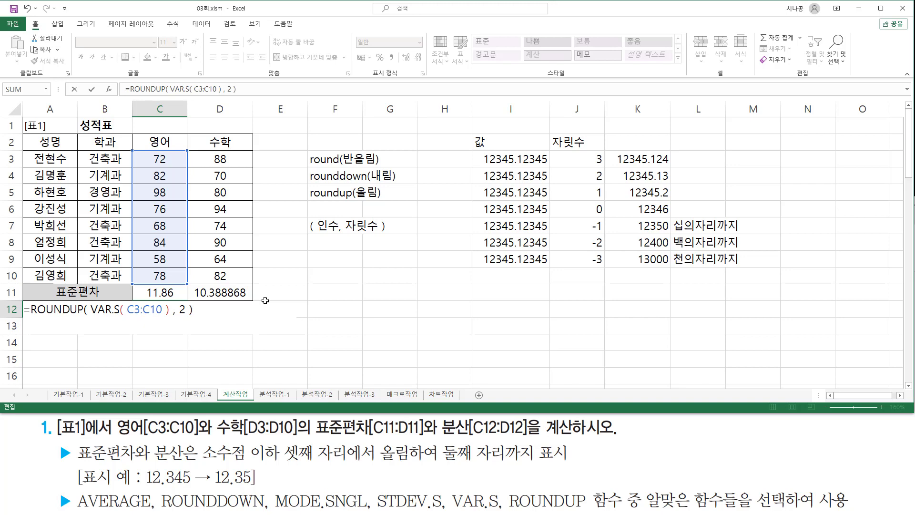
pyautogui.press('Return')
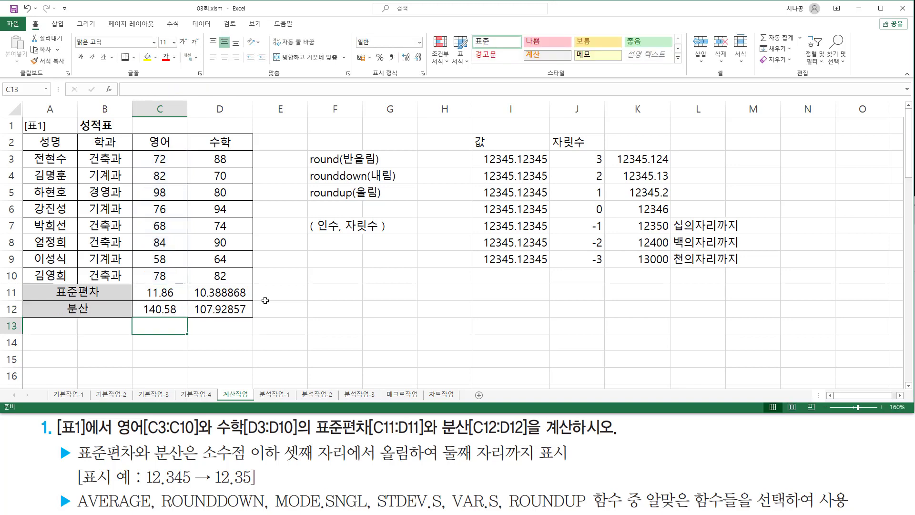
# Step: Fill the rounded standard deviation and variance formulas from C11 and C12 across to the 수학 cells D11 and D12
pyautogui.click(168, 288)
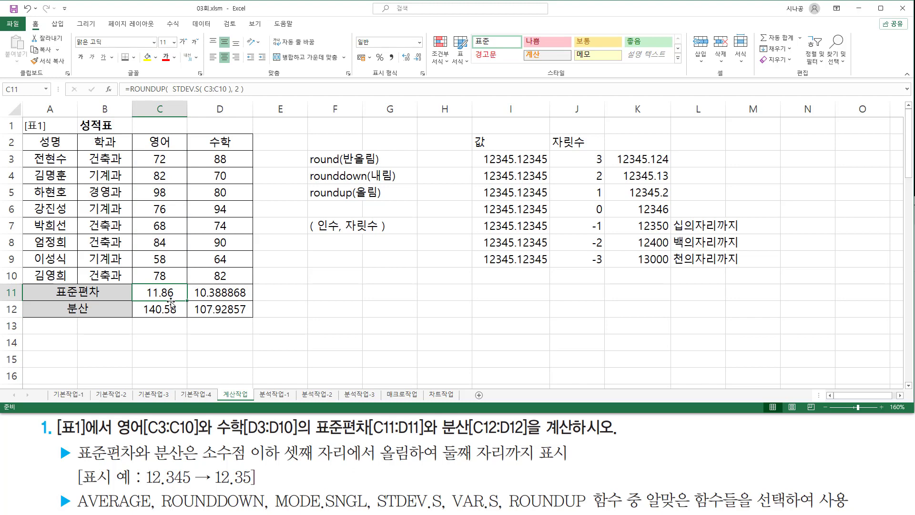
pyautogui.moveTo(189, 301); pyautogui.dragTo(239, 299)
pyautogui.click(177, 312)
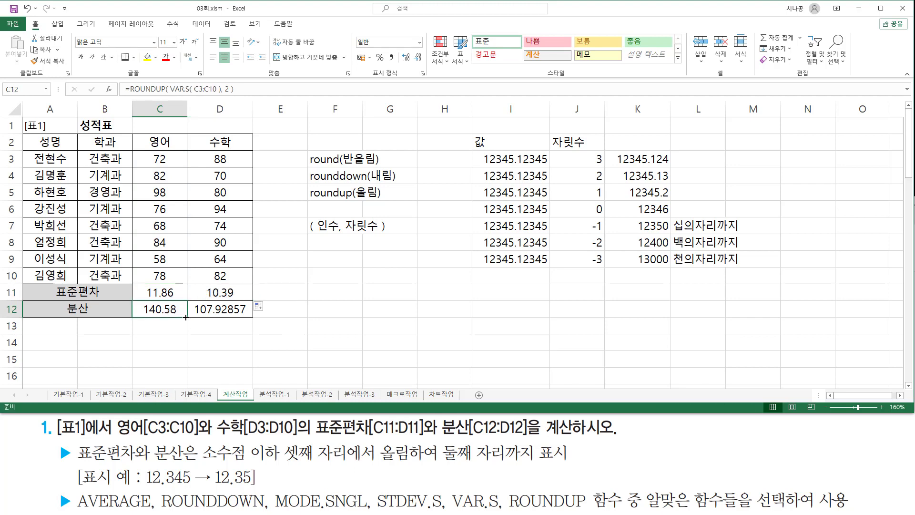
pyautogui.moveTo(186, 317); pyautogui.dragTo(229, 315)
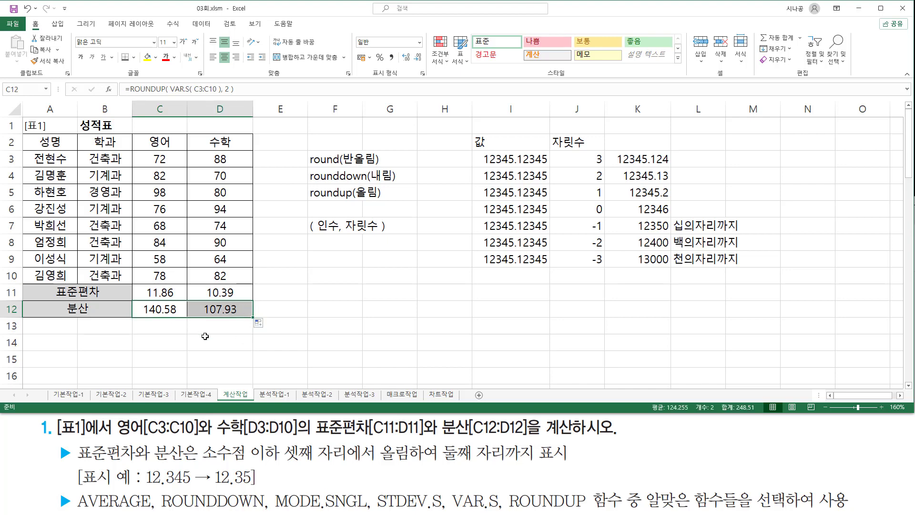
# Step: Review the formulas in F11:F12, checking the nested STDEV.S and VAR.S functions, the outer ROUNDUP and the digit argument
pyautogui.click(171, 293)
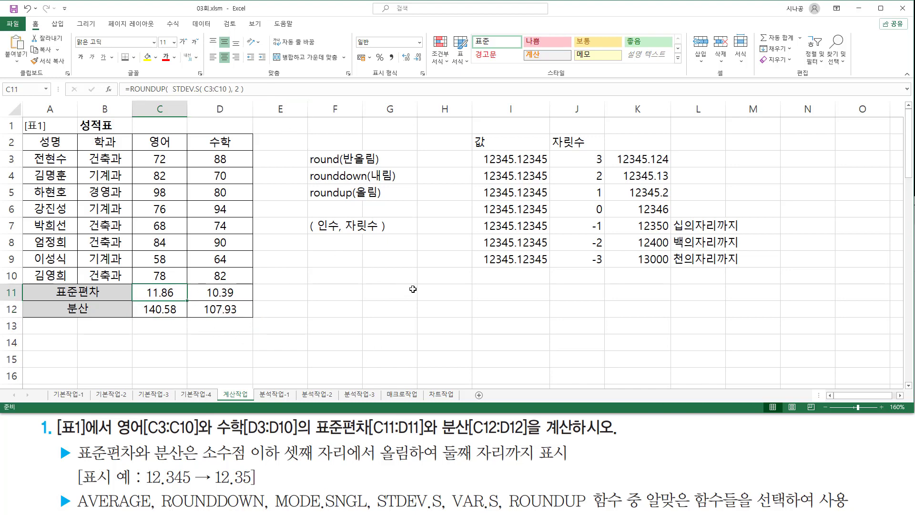
pyautogui.hotkey('ctrl', 'z')
pyautogui.click(548, 343)
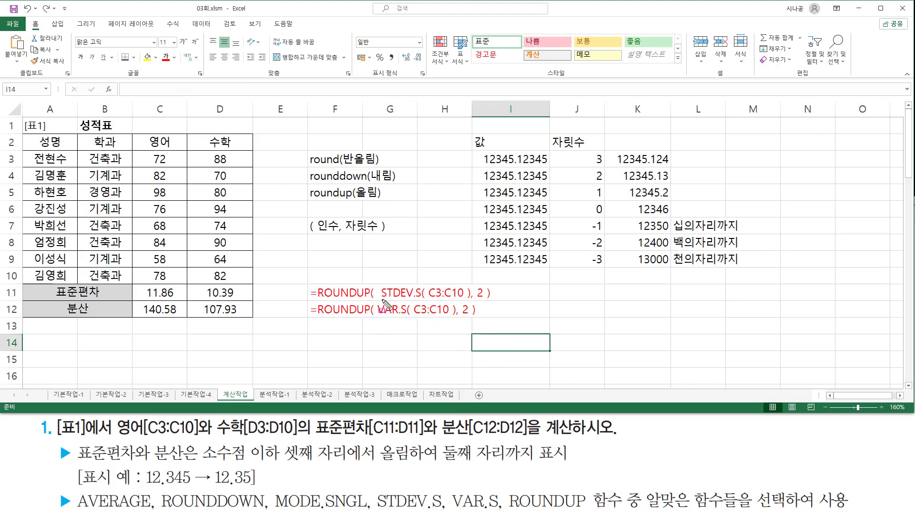
pyautogui.moveTo(382, 298); pyautogui.dragTo(470, 299)
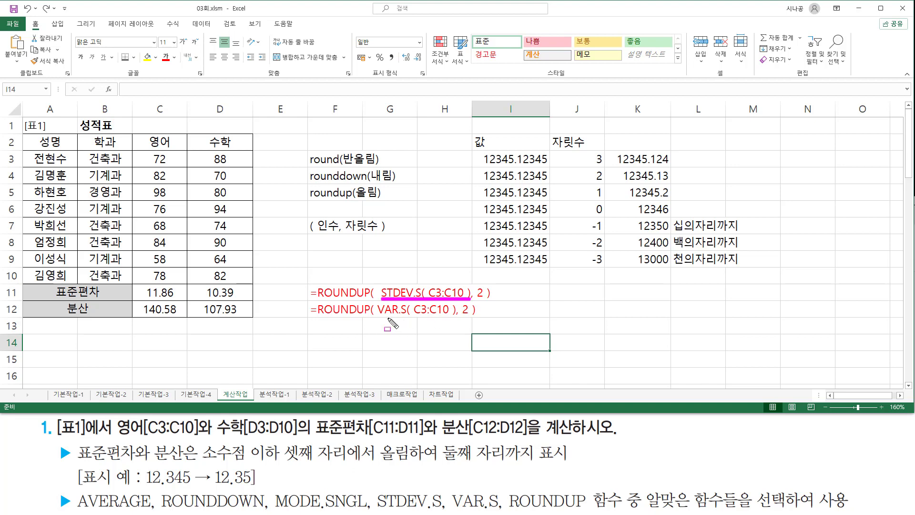
pyautogui.moveTo(378, 316); pyautogui.dragTo(454, 316)
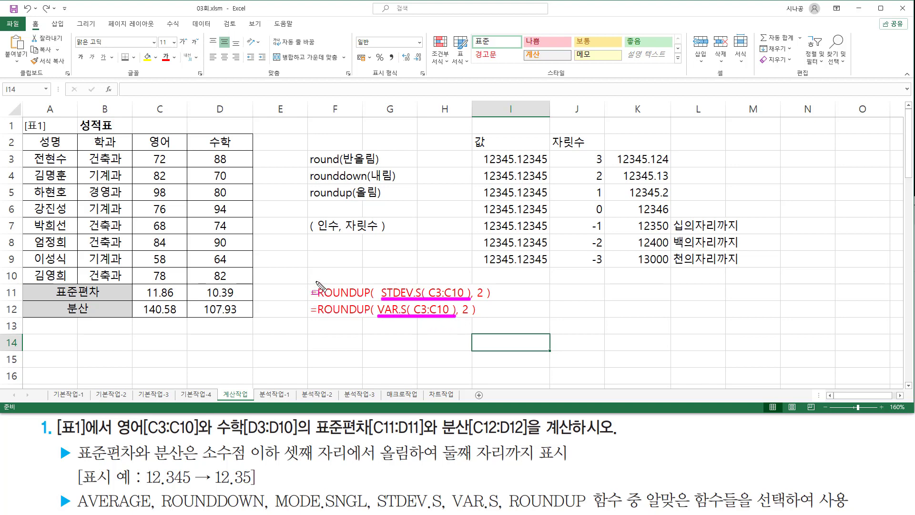
pyautogui.moveTo(314, 278); pyautogui.dragTo(371, 329)
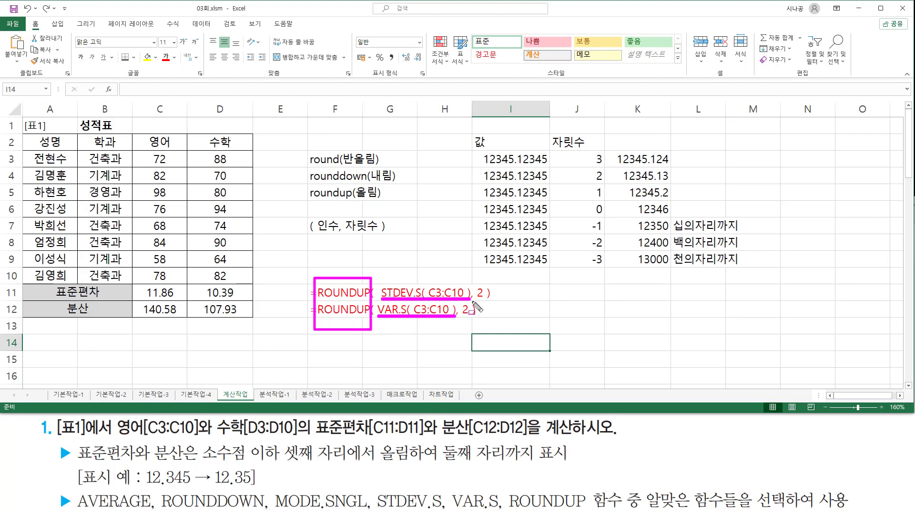
pyautogui.moveTo(475, 299)
pyautogui.mouseDown()
pyautogui.moveTo(486, 285)
pyautogui.moveTo(471, 318)
pyautogui.mouseUp()
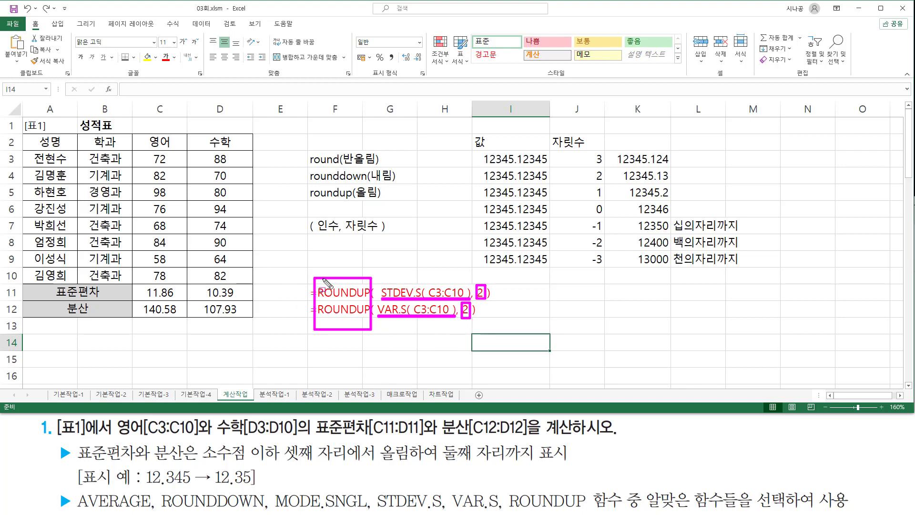
pyautogui.press('Escape')
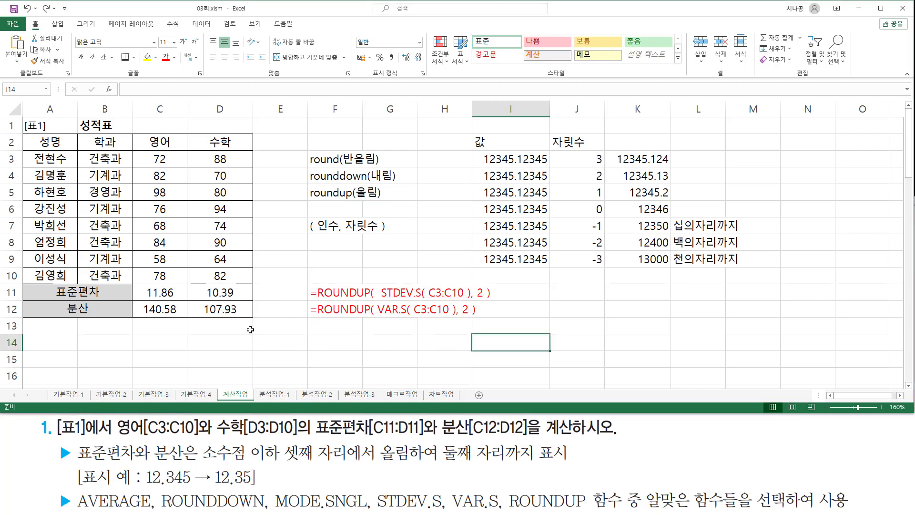
# Step: Review the rounding function list, the positive and negative digit counts with their place notes, and the condition 둘째 자리까지 표시
pyautogui.hotkey('ctrl', '2')
pyautogui.moveTo(305, 147)
pyautogui.mouseDown()
pyautogui.moveTo(339, 206)
pyautogui.moveTo(404, 202)
pyautogui.mouseUp()
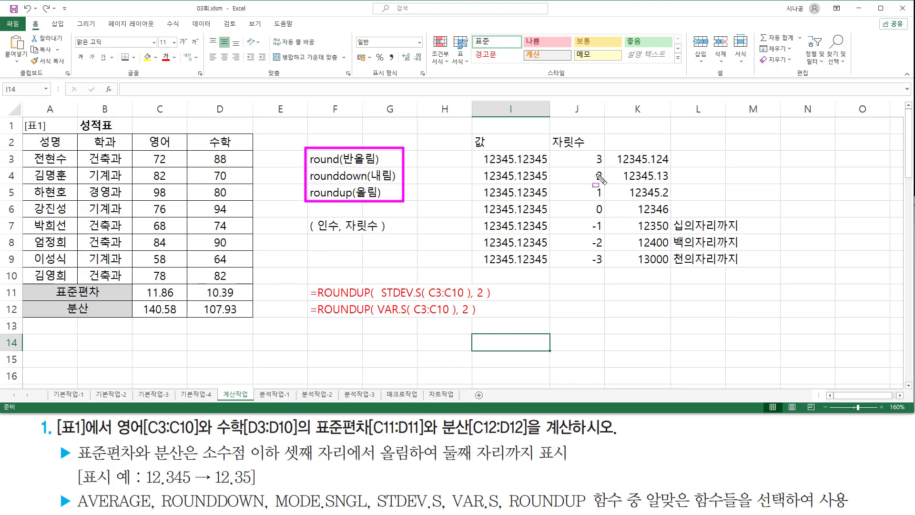
pyautogui.moveTo(590, 151)
pyautogui.mouseDown()
pyautogui.moveTo(613, 212)
pyautogui.moveTo(605, 200)
pyautogui.mouseUp()
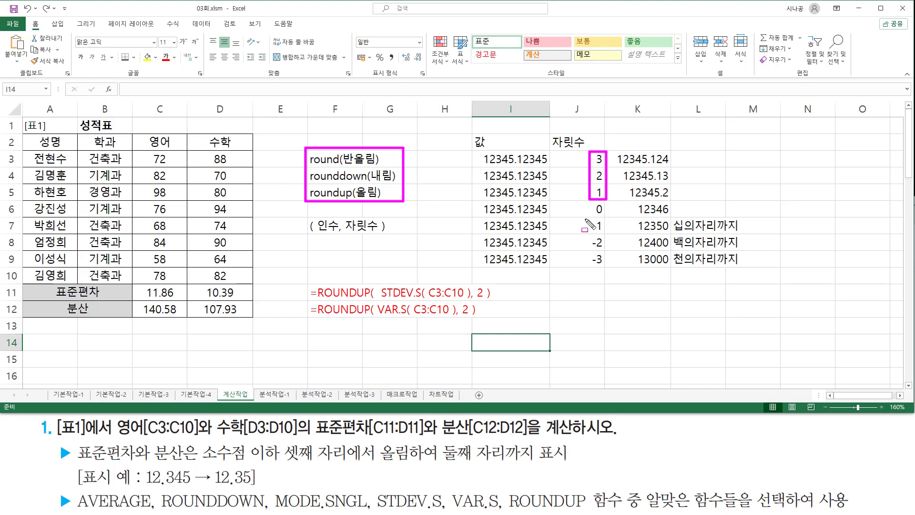
pyautogui.moveTo(583, 218)
pyautogui.mouseDown()
pyautogui.moveTo(605, 241)
pyautogui.moveTo(609, 266)
pyautogui.mouseUp()
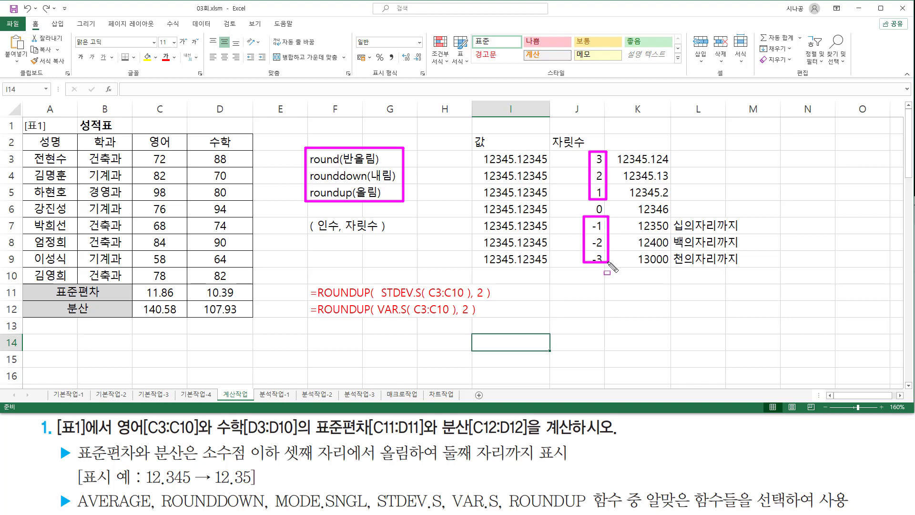
pyautogui.moveTo(669, 217); pyautogui.dragTo(748, 268)
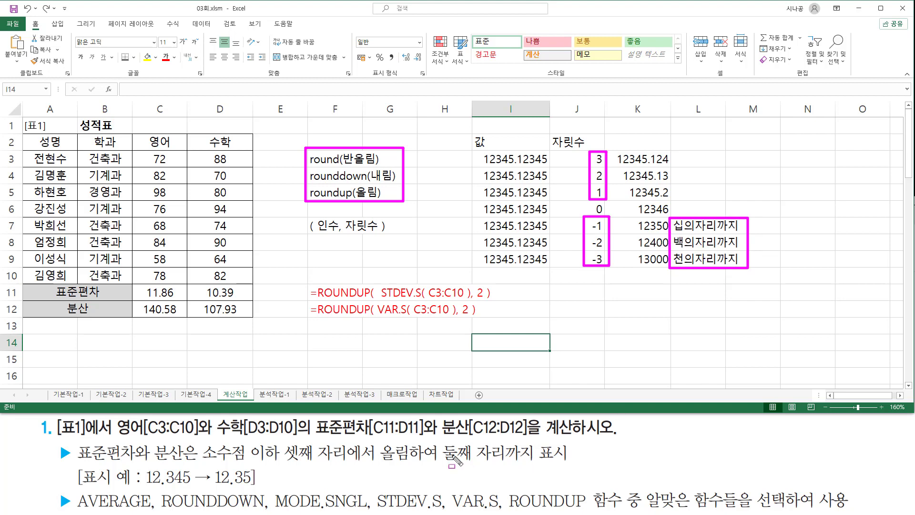
pyautogui.moveTo(442, 463); pyautogui.dragTo(575, 464)
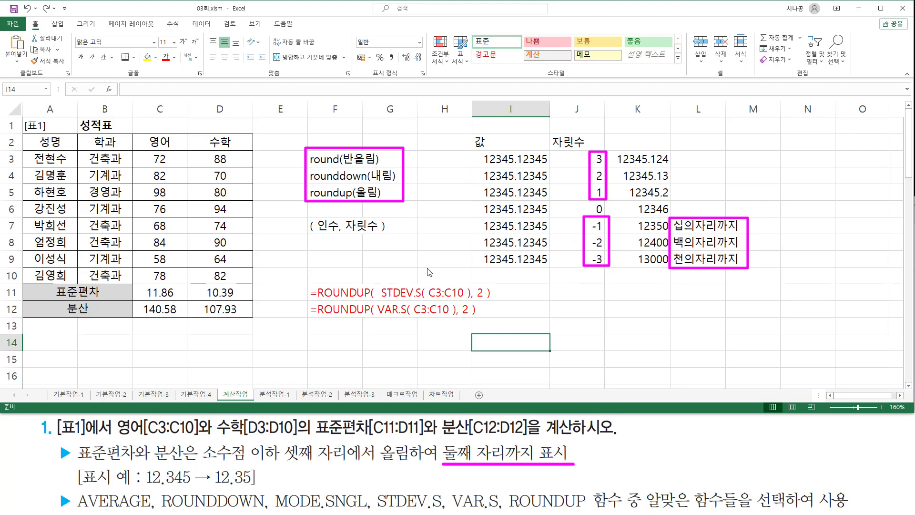
pyautogui.press('Escape')
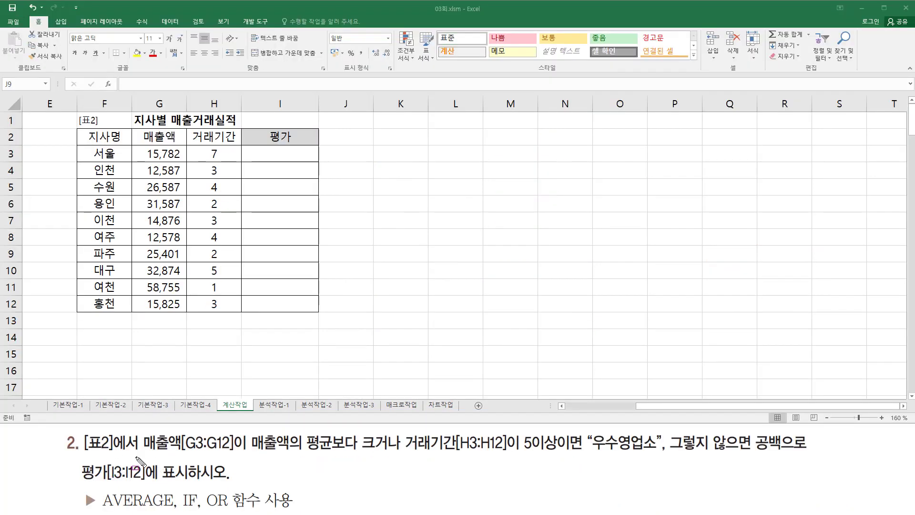
# Step: Examine task 2 for 표2: the 매출액 and 거래기간 ranges, the average and 5이상 conditions, and the 우수영업소 or blank outputs
pyautogui.moveTo(84, 454); pyautogui.dragTo(138, 454)
pyautogui.moveTo(80, 113)
pyautogui.mouseDown()
pyautogui.moveTo(249, 317)
pyautogui.moveTo(331, 321)
pyautogui.mouseUp()
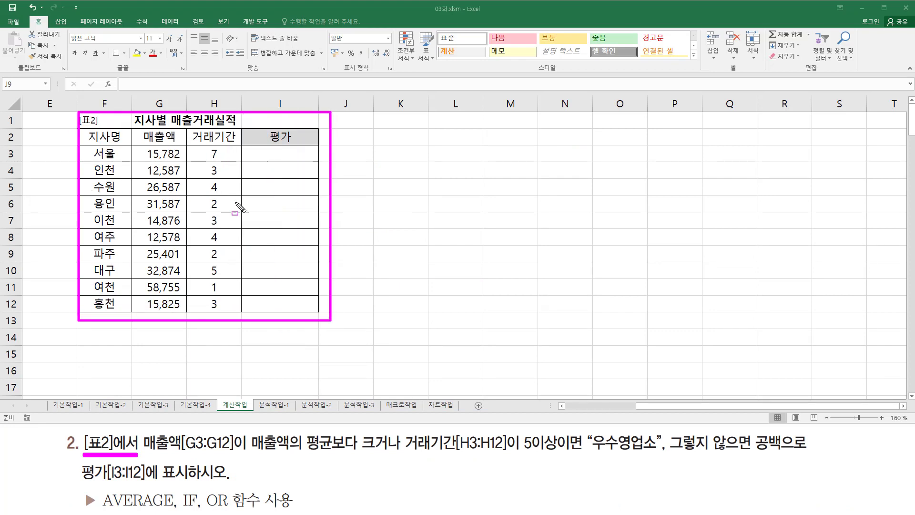
pyautogui.press('Escape')
pyautogui.moveTo(141, 454); pyautogui.dragTo(244, 455)
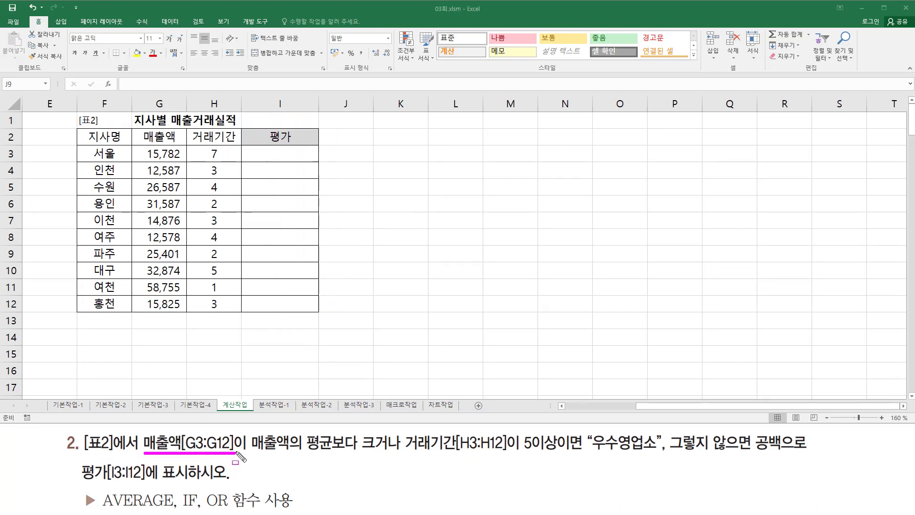
pyautogui.moveTo(138, 136); pyautogui.dragTo(184, 144)
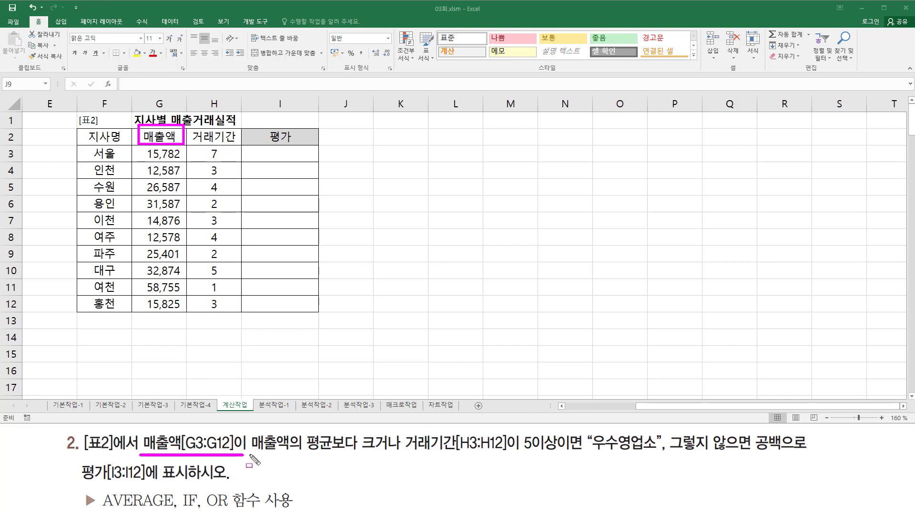
pyautogui.moveTo(249, 454); pyautogui.dragTo(402, 455)
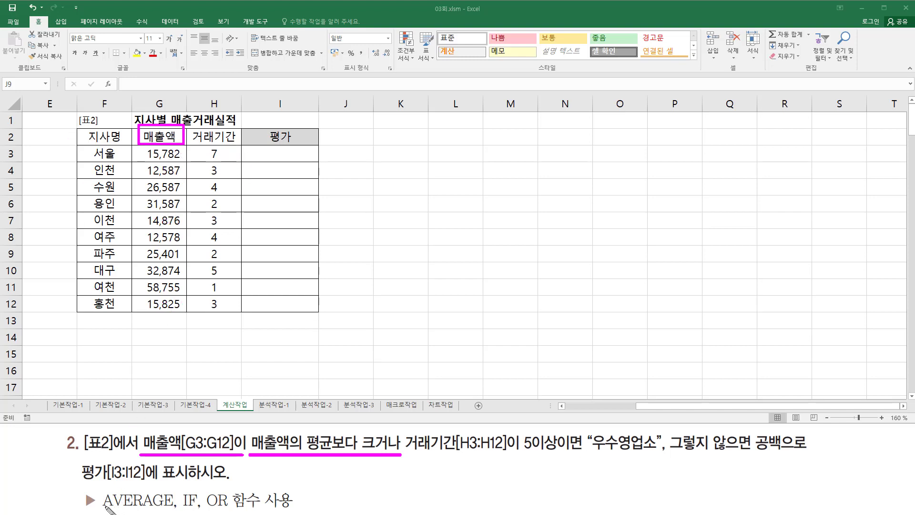
pyautogui.moveTo(106, 507); pyautogui.dragTo(170, 508)
pyautogui.moveTo(408, 452); pyautogui.dragTo(506, 453)
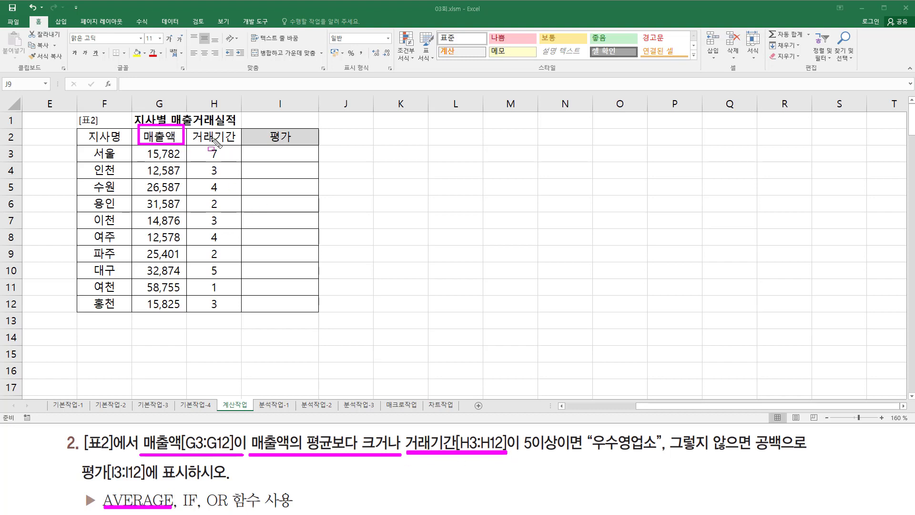
pyautogui.moveTo(194, 130); pyautogui.dragTo(236, 142)
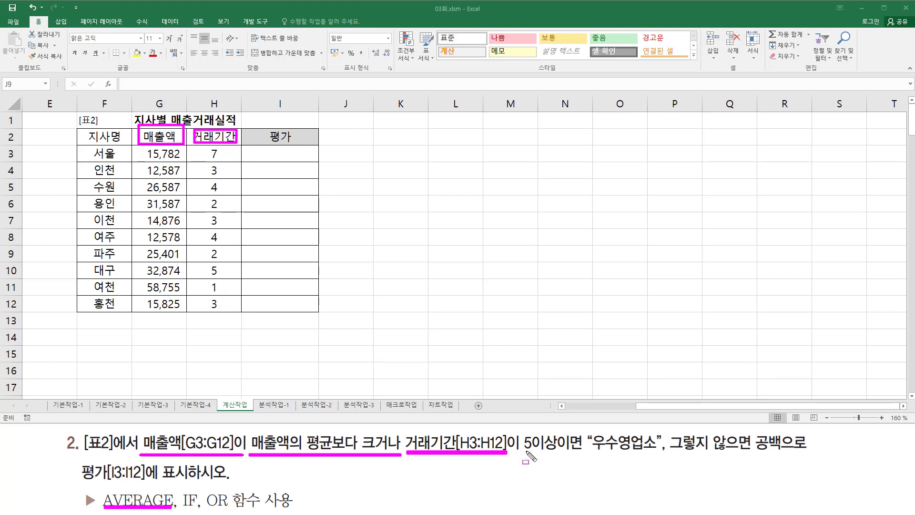
pyautogui.moveTo(520, 454); pyautogui.dragTo(556, 454)
pyautogui.moveTo(589, 454); pyautogui.dragTo(663, 454)
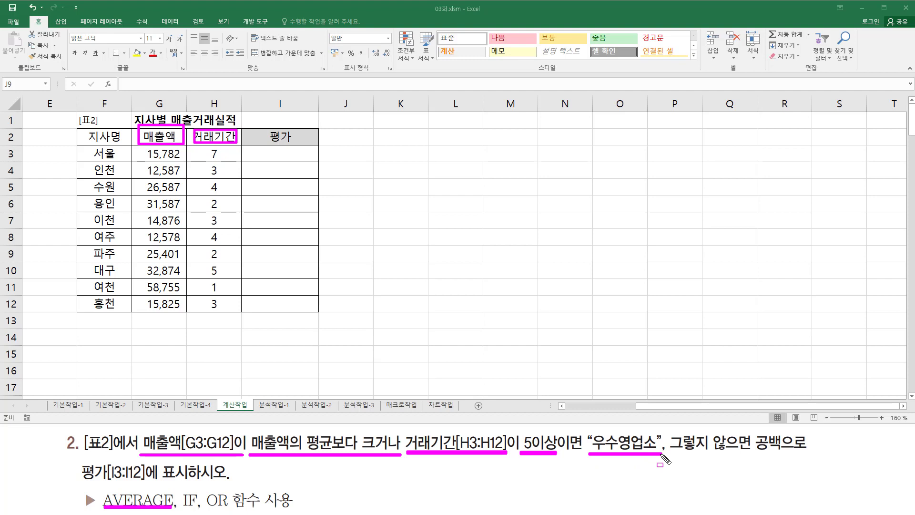
pyautogui.moveTo(757, 453); pyautogui.dragTo(782, 452)
pyautogui.press('e')
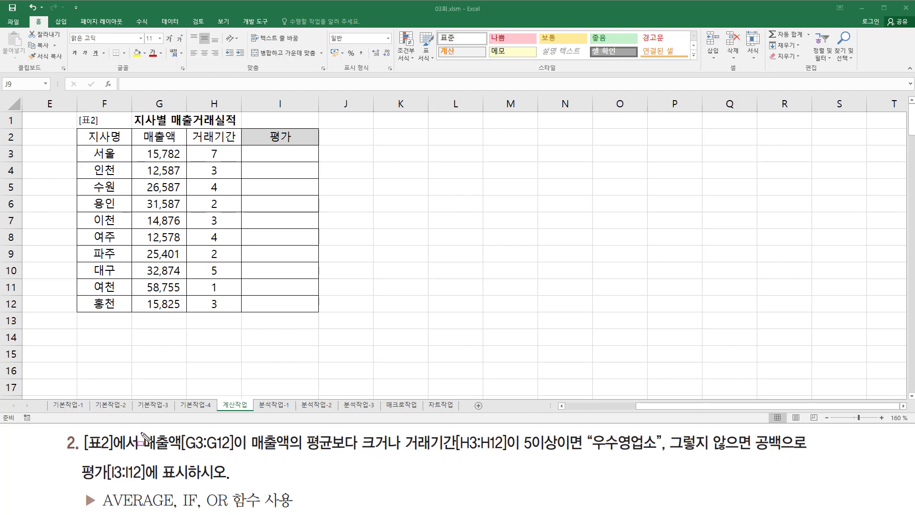
# Step: Examine how task 2 links the 매출액 and 거래기간 conditions with OR, and how IF chooses between 우수영업소 and 공백
pyautogui.moveTo(140, 432); pyautogui.dragTo(237, 453)
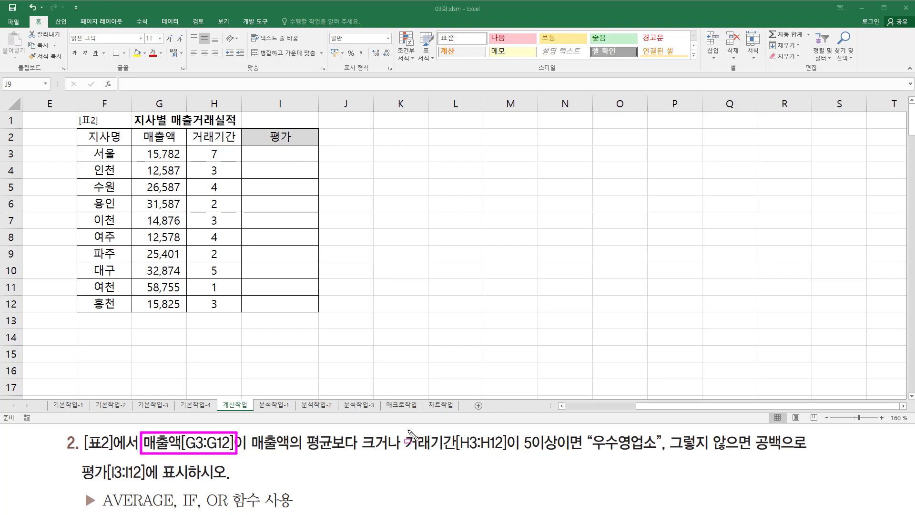
pyautogui.moveTo(403, 431)
pyautogui.mouseDown()
pyautogui.moveTo(470, 456)
pyautogui.moveTo(507, 454)
pyautogui.mouseUp()
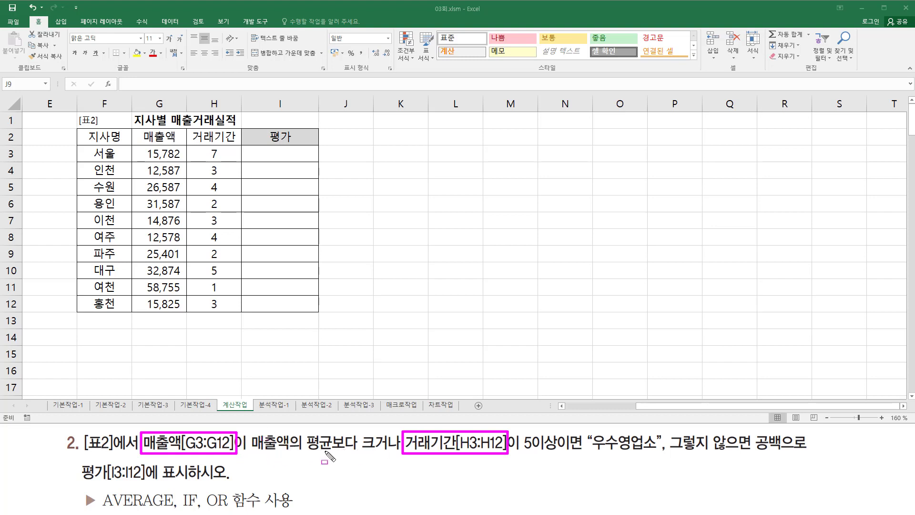
pyautogui.moveTo(362, 453); pyautogui.dragTo(399, 453)
pyautogui.moveTo(205, 491); pyautogui.dragTo(266, 511)
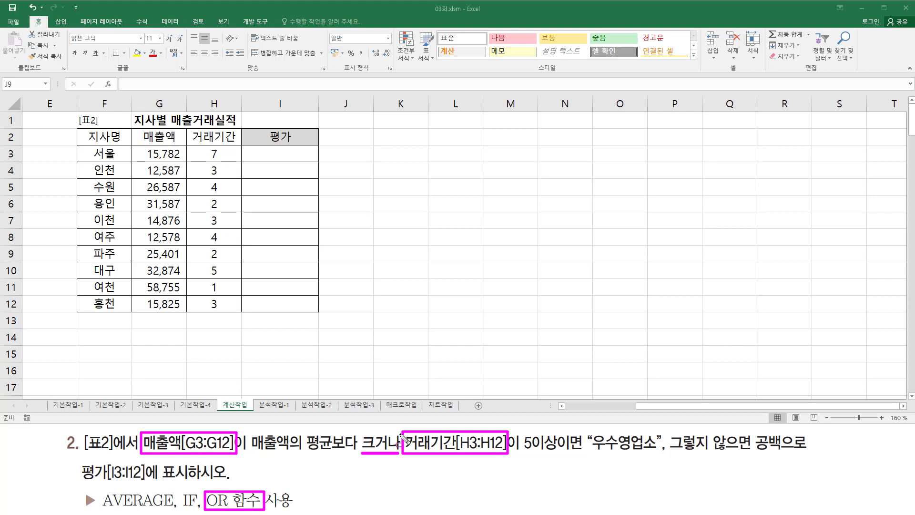
pyautogui.moveTo(392, 432); pyautogui.dragTo(396, 428)
pyautogui.moveTo(593, 455); pyautogui.dragTo(656, 456)
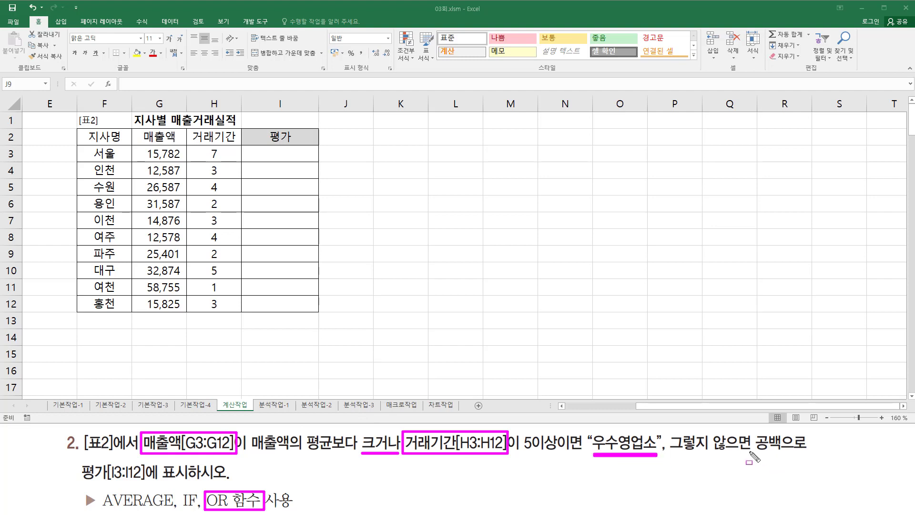
pyautogui.moveTo(750, 453); pyautogui.dragTo(782, 453)
pyautogui.press('Escape')
pyautogui.click(393, 155)
pyautogui.hotkey('ctrl', '2')
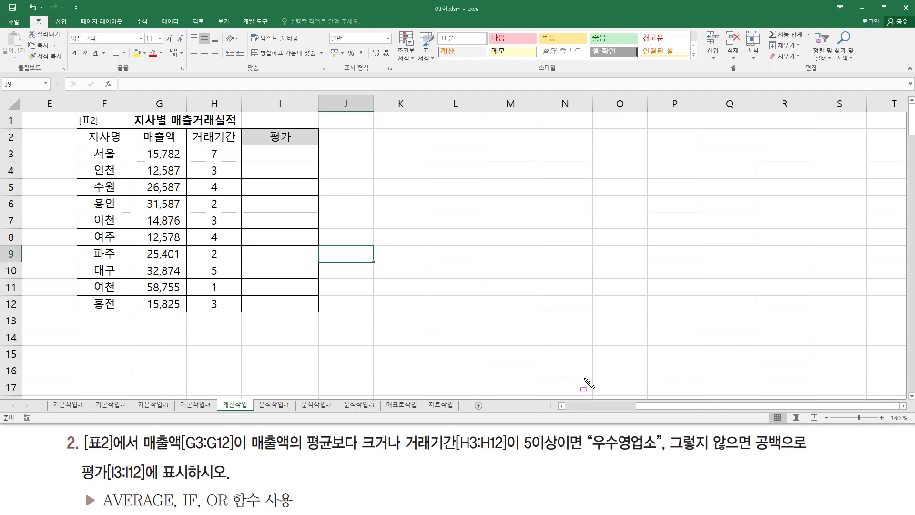
pyautogui.moveTo(180, 490); pyautogui.dragTo(199, 510)
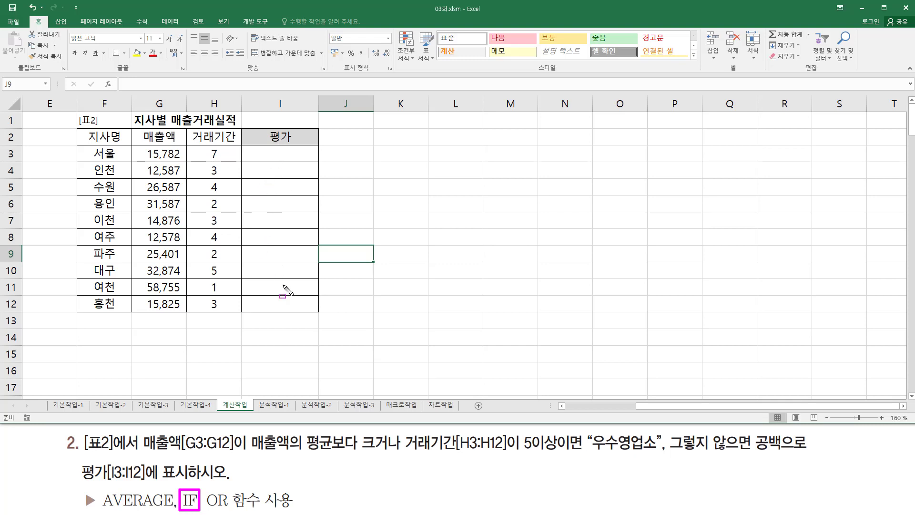
pyautogui.moveTo(594, 456); pyautogui.dragTo(650, 456)
pyautogui.moveTo(756, 455); pyautogui.dragTo(785, 455)
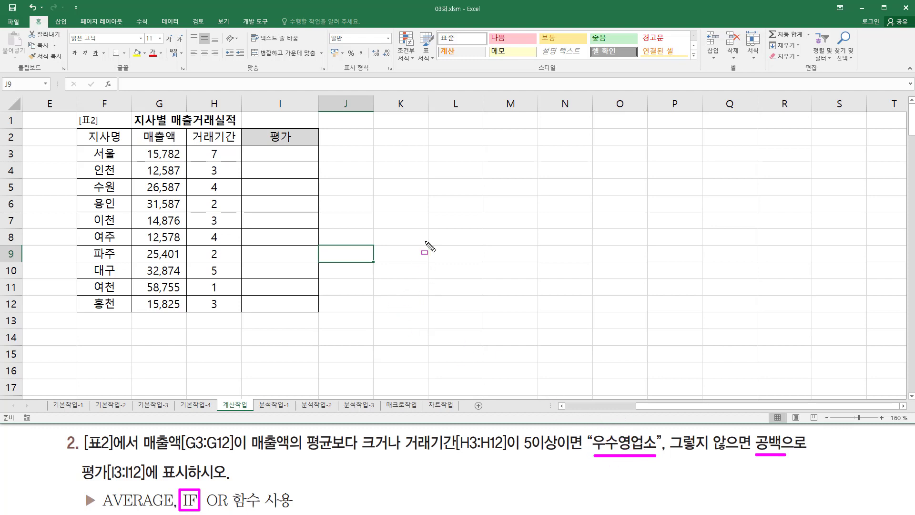
pyautogui.press('Escape')
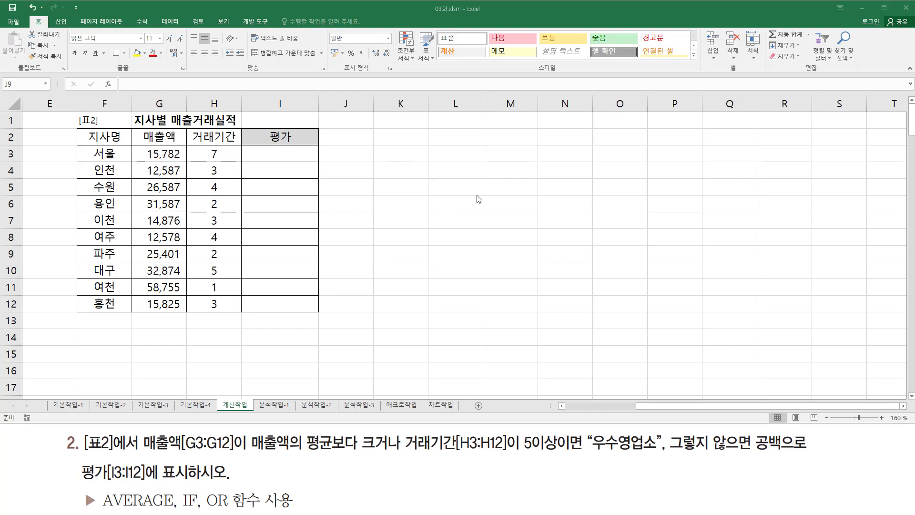
# Step: Write the IF syntax outline "if( 조건 , 참 , 거짓 )" as plain text in cell L6
pyautogui.click(436, 204)
pyautogui.write('if')
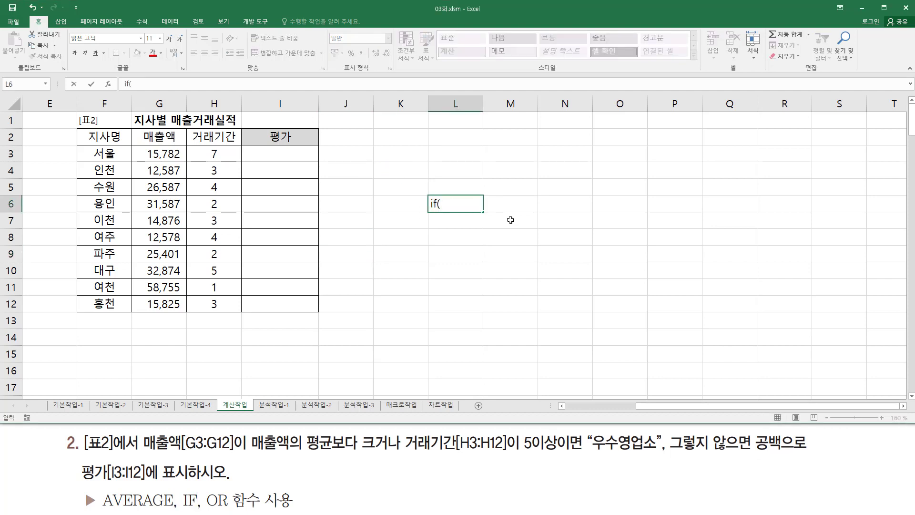
pyautogui.write('(  wh')
pyautogui.press('BackSpace')
pyautogui.press('BackSpace')
pyautogui.write('조건 , 참 , ㄱ거짓')
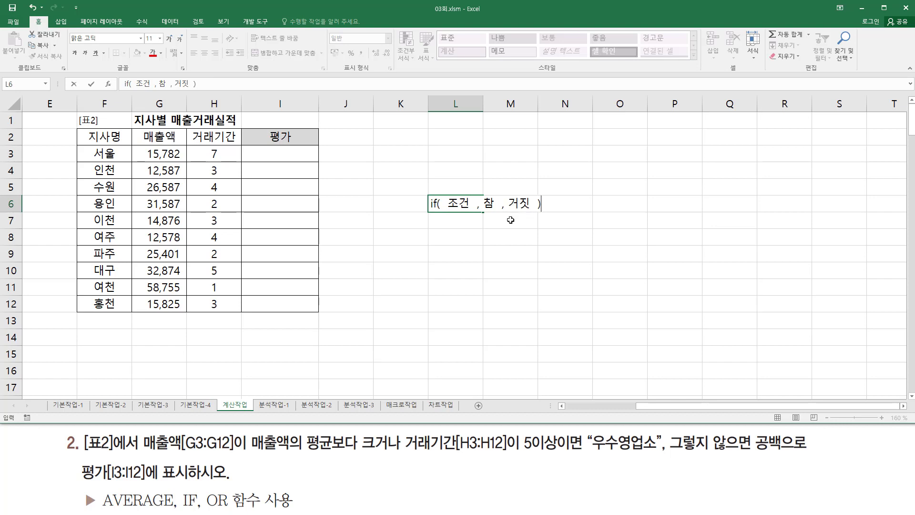
pyautogui.press('Left')
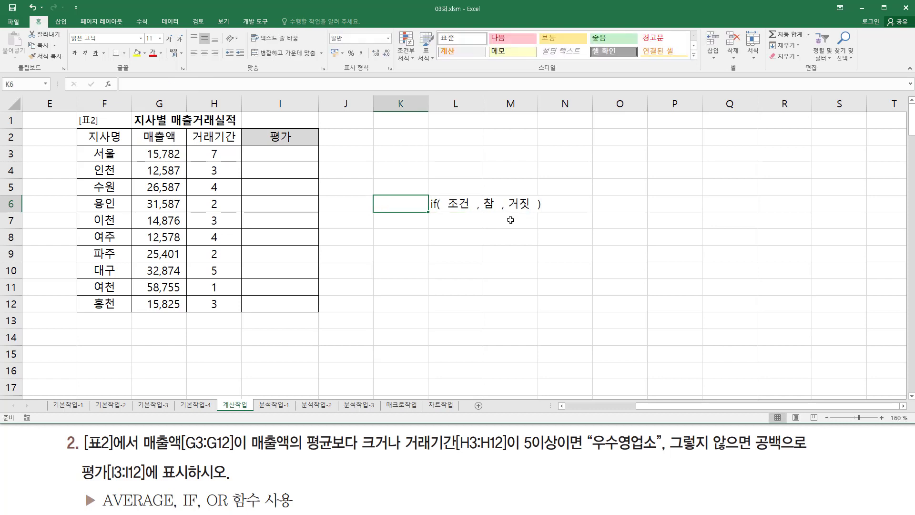
# Step: Replace 조건 in the L6 outline with the two condition items 매출액 and 거래기간, separated by a comma
pyautogui.press('Right')
pyautogui.press('F2')
pyautogui.press('Left')
pyautogui.press('Left')
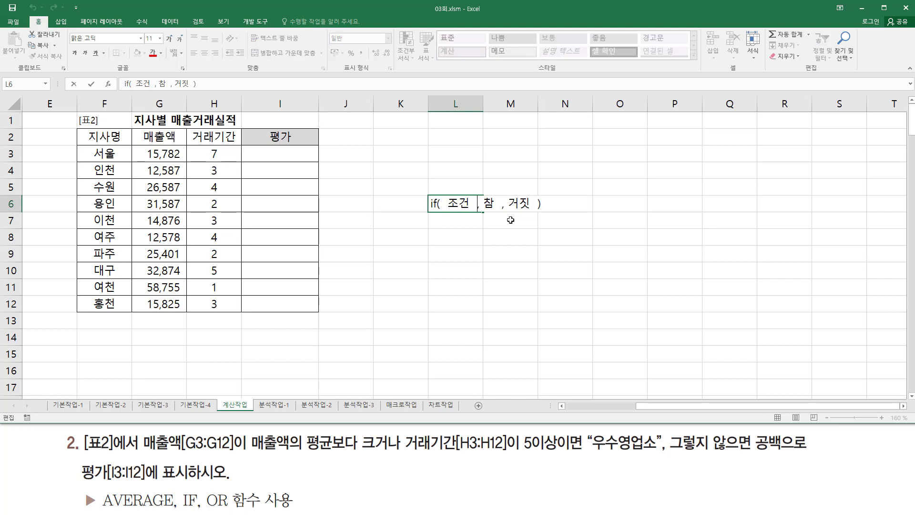
pyautogui.press('Delete')
pyautogui.press('Delete')
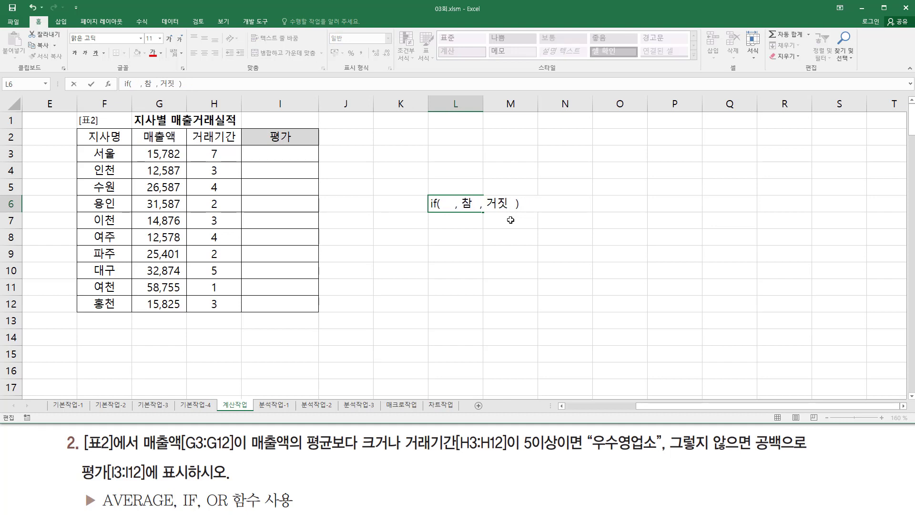
pyautogui.write('매출')
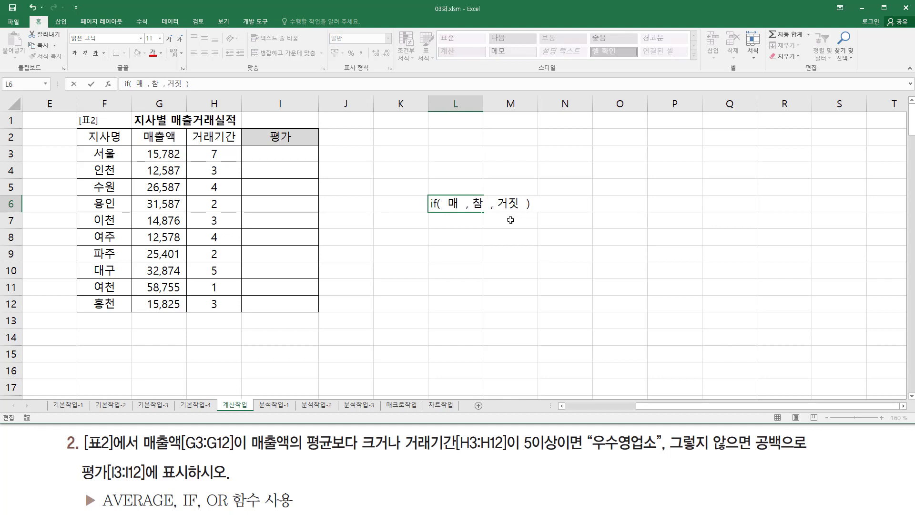
pyautogui.write('액')
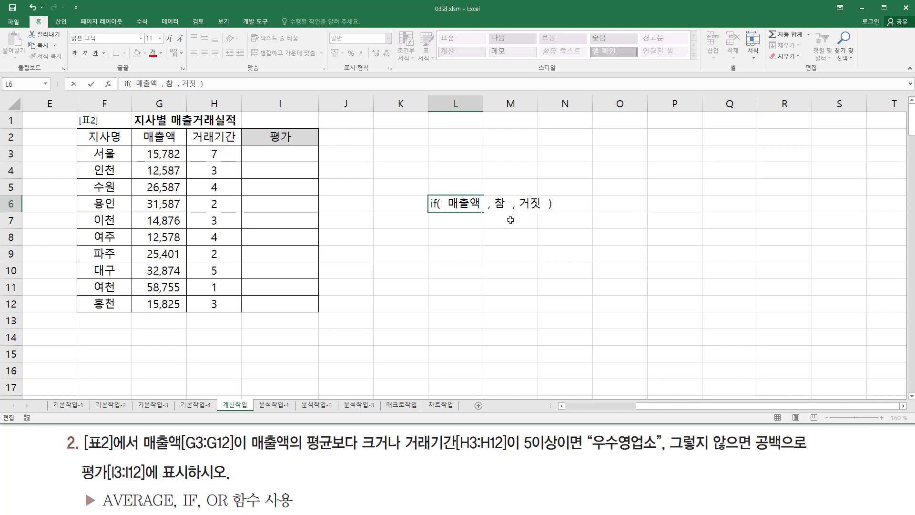
pyautogui.write(' , ')
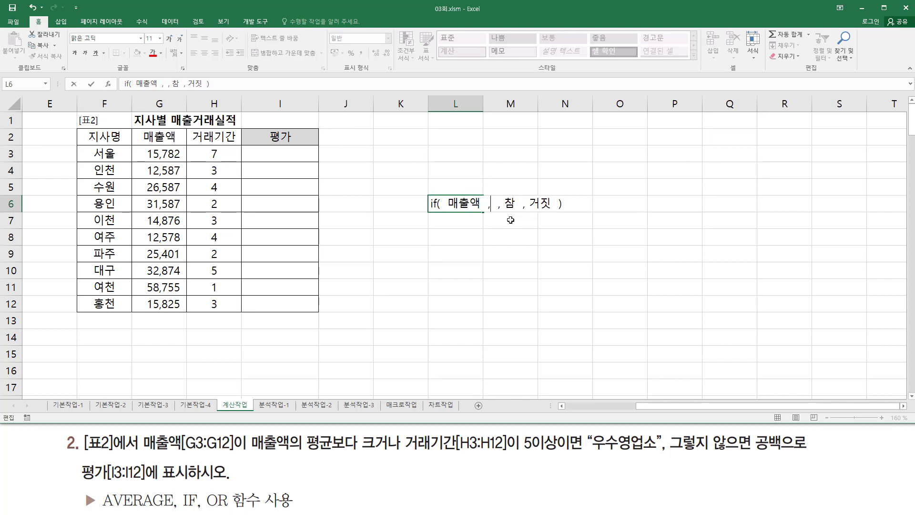
pyautogui.write('거래기간')
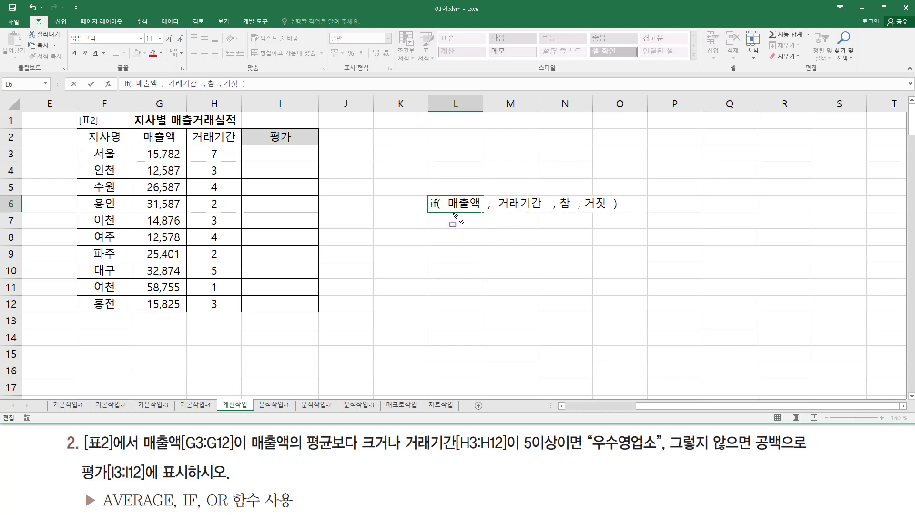
pyautogui.moveTo(448, 211); pyautogui.dragTo(538, 212)
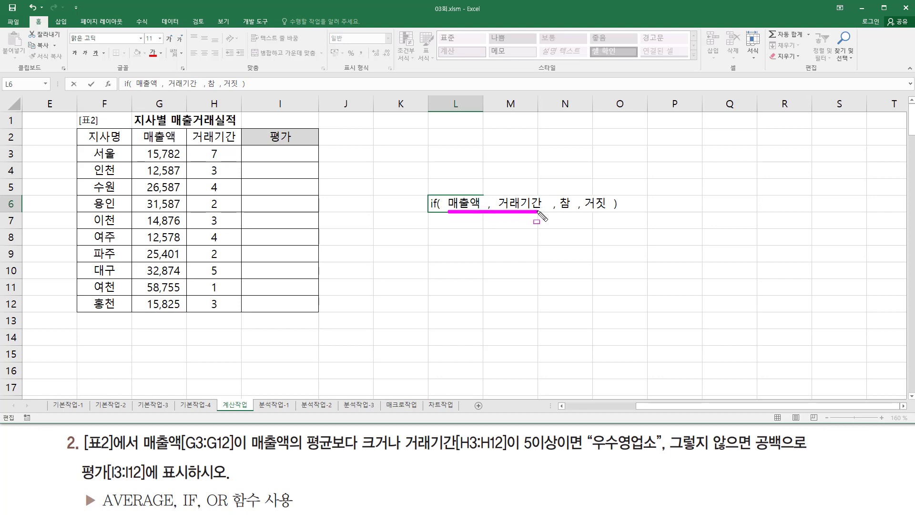
pyautogui.press('Escape')
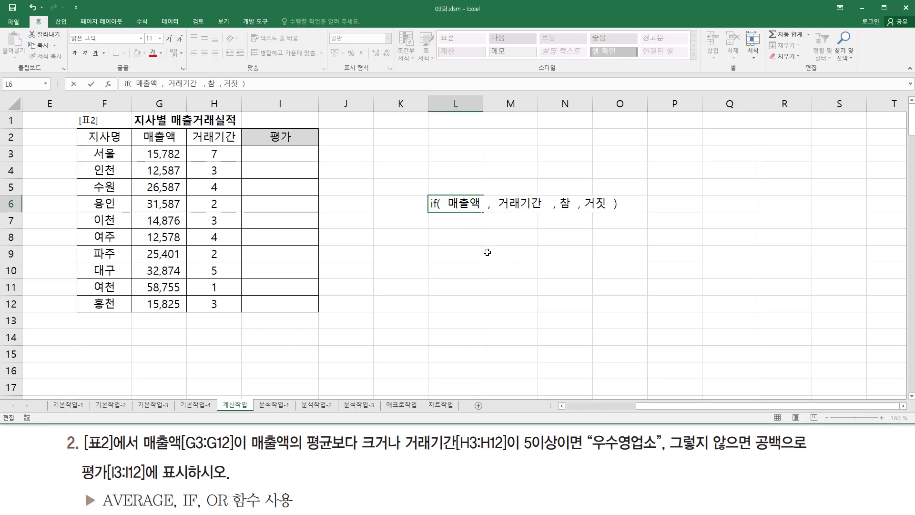
# Step: Wrap the 매출액 and 거래기간 conditions in the L6 outline with or( ), leaving 참 and 거짓 outside it
pyautogui.click(448, 203)
pyautogui.write('or(   ')
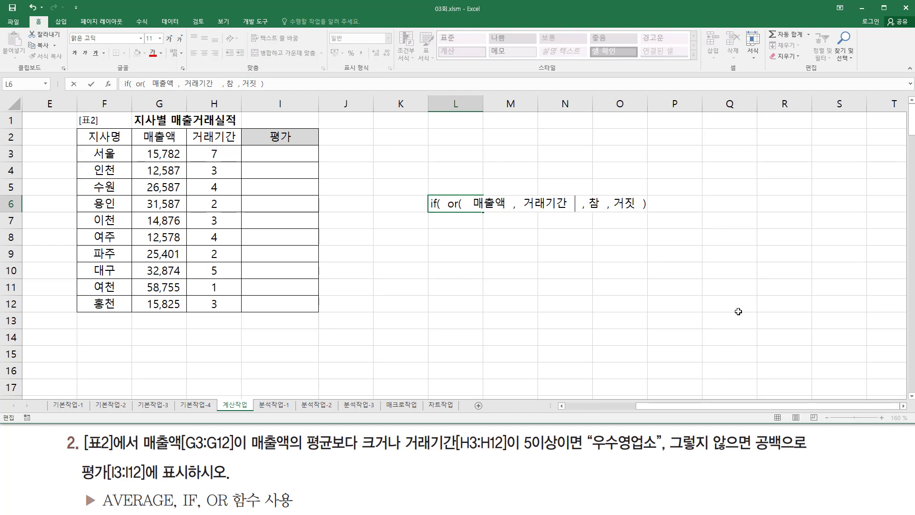
pyautogui.write(' )')
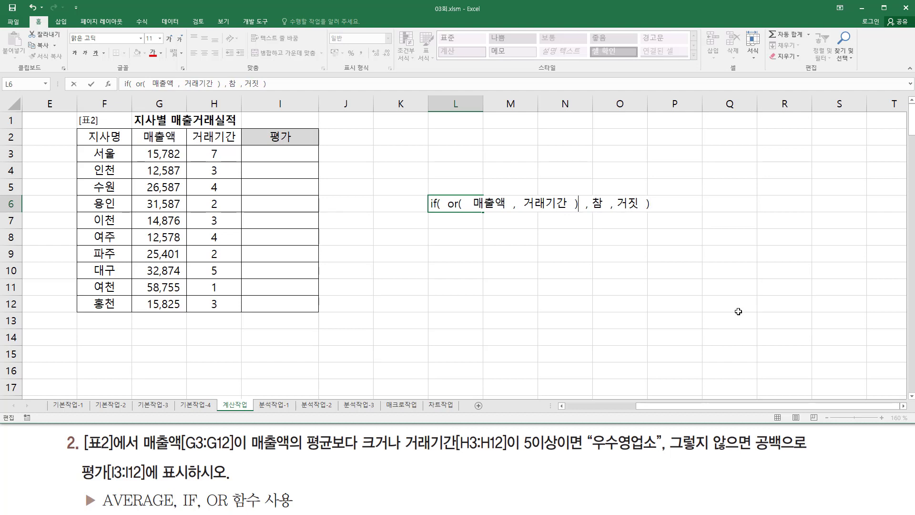
pyautogui.moveTo(447, 212); pyautogui.dragTo(585, 211)
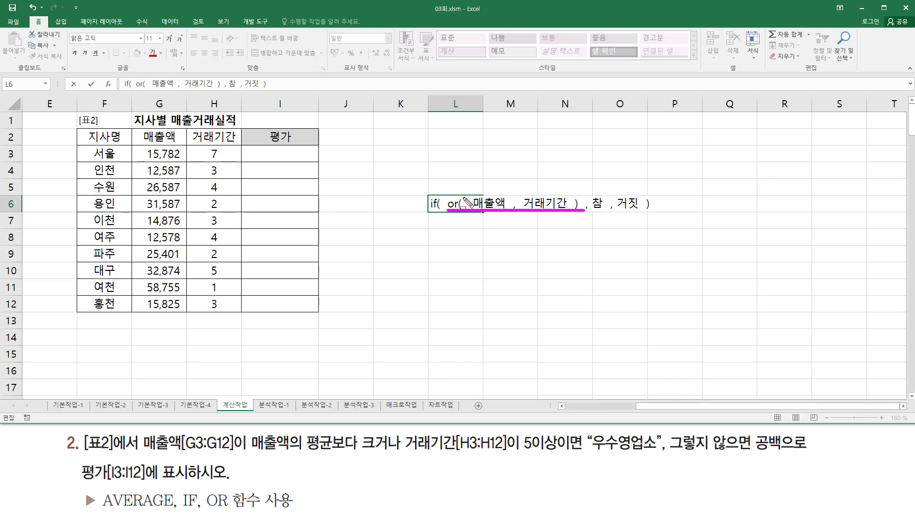
pyautogui.moveTo(590, 187); pyautogui.dragTo(606, 226)
pyautogui.moveTo(616, 190); pyautogui.dragTo(639, 228)
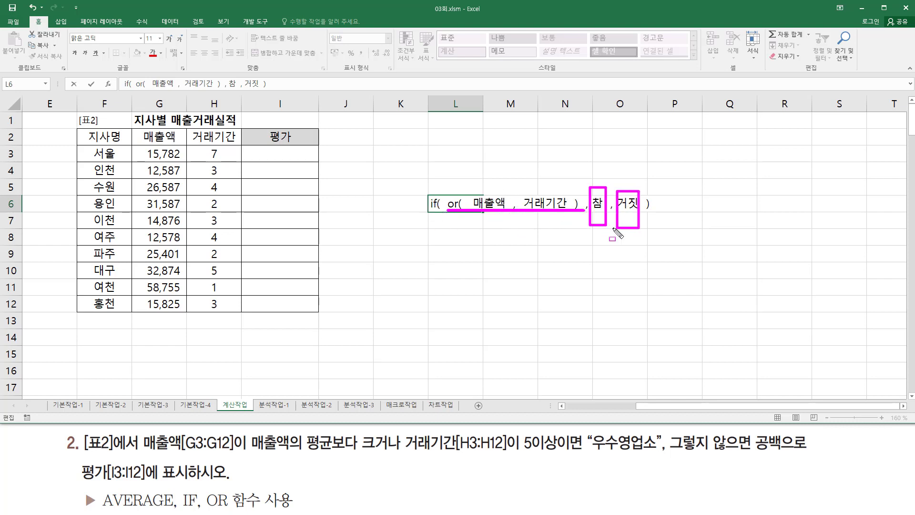
pyautogui.press('Escape')
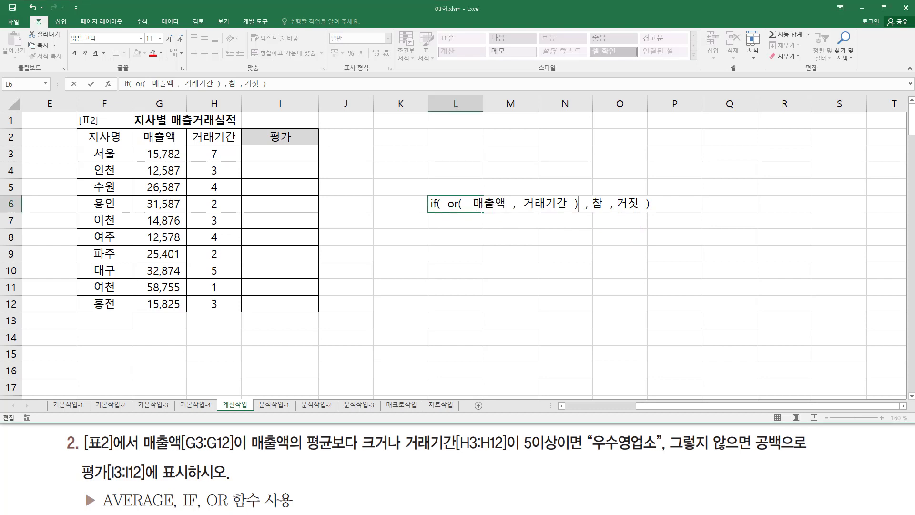
# Step: Insert the comparison >average after 매출액 in the L6 outline
pyautogui.click(503, 207)
pyautogui.write('a')
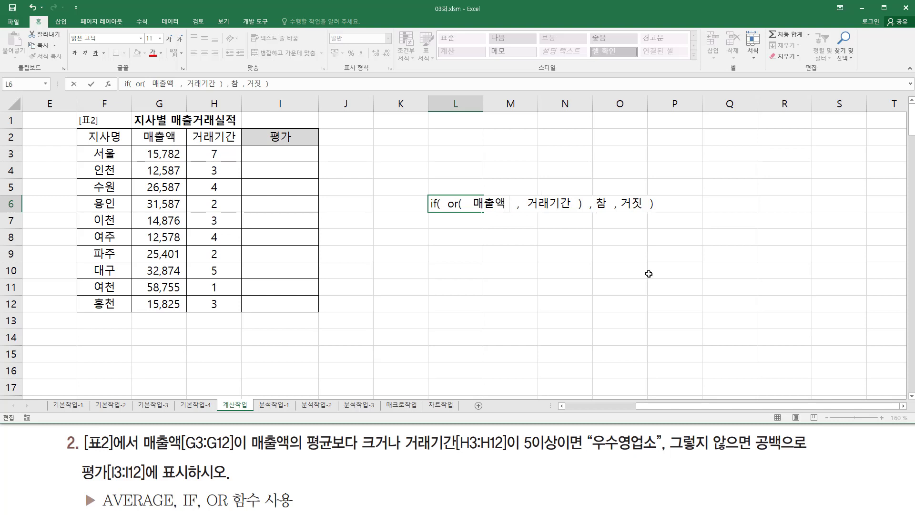
pyautogui.write('verage')
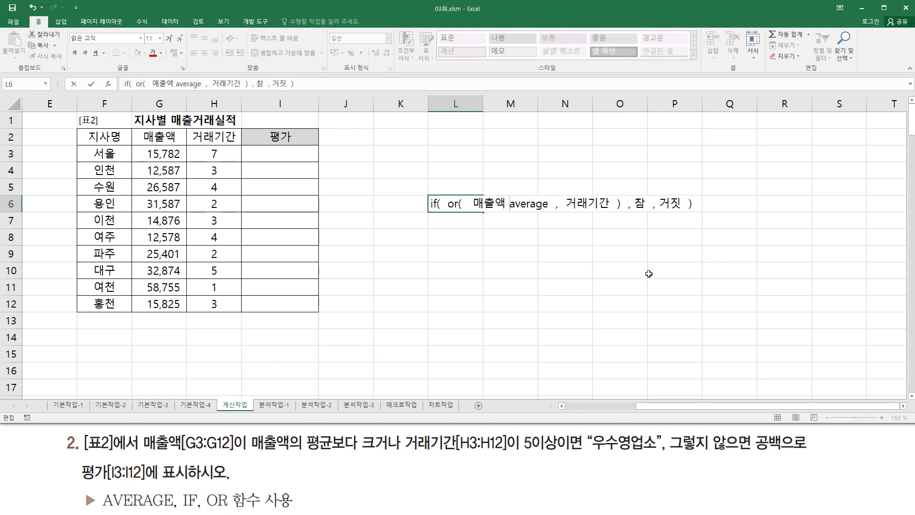
pyautogui.write('>')
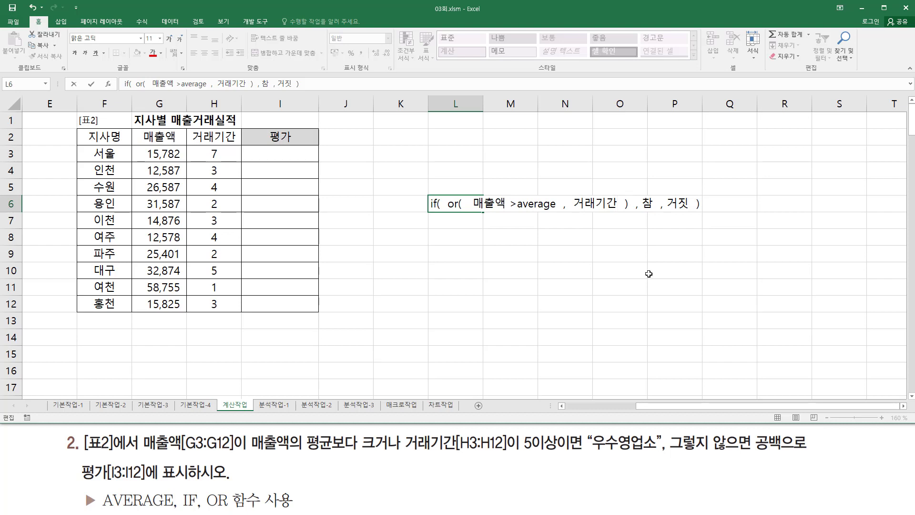
# Step: Add the comparison >=5 after 거래기간 in the L6 outline and commit the cell
pyautogui.write('>=5')
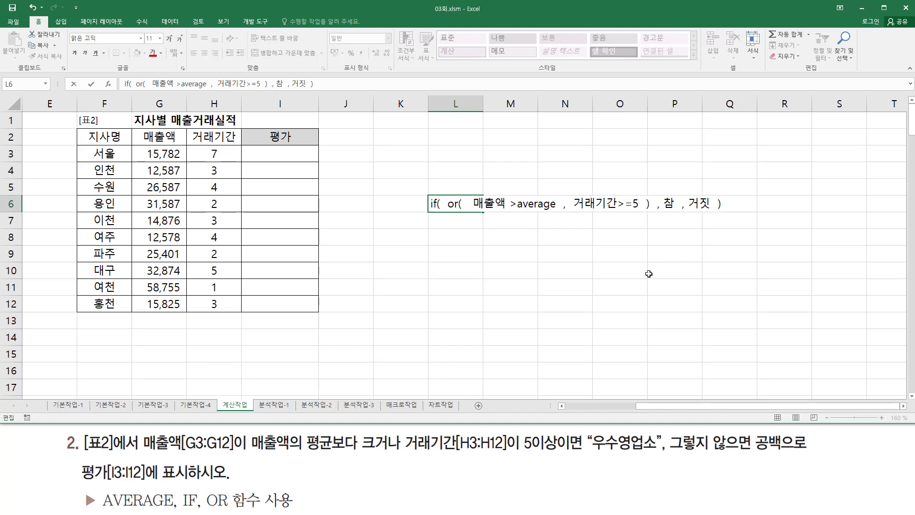
pyautogui.press('Return')
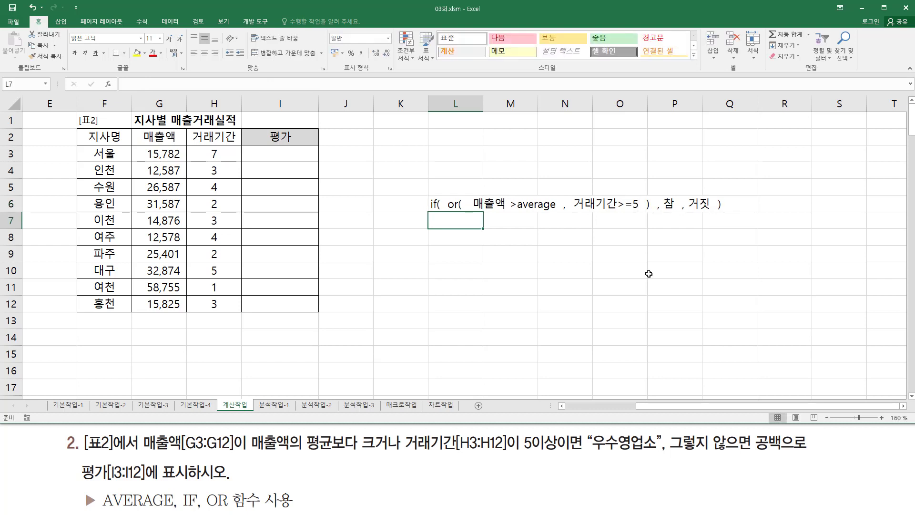
pyautogui.click(467, 255)
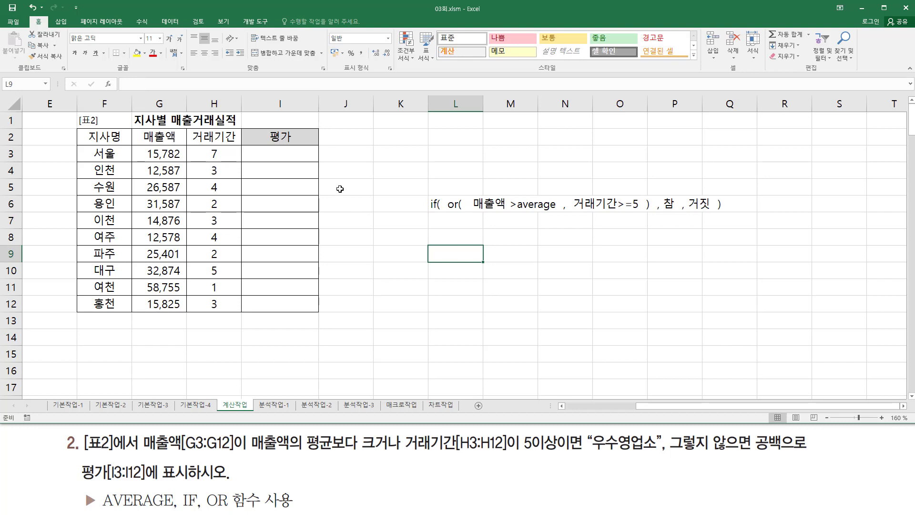
# Step: Start an AVERAGE formula in cell I3 over the 매출액 range G3:G12
pyautogui.click(299, 156)
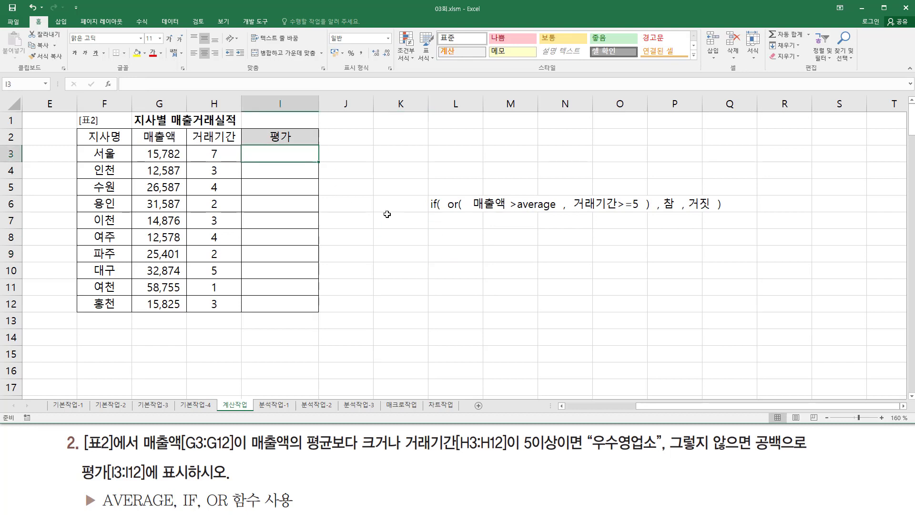
pyautogui.write('=')
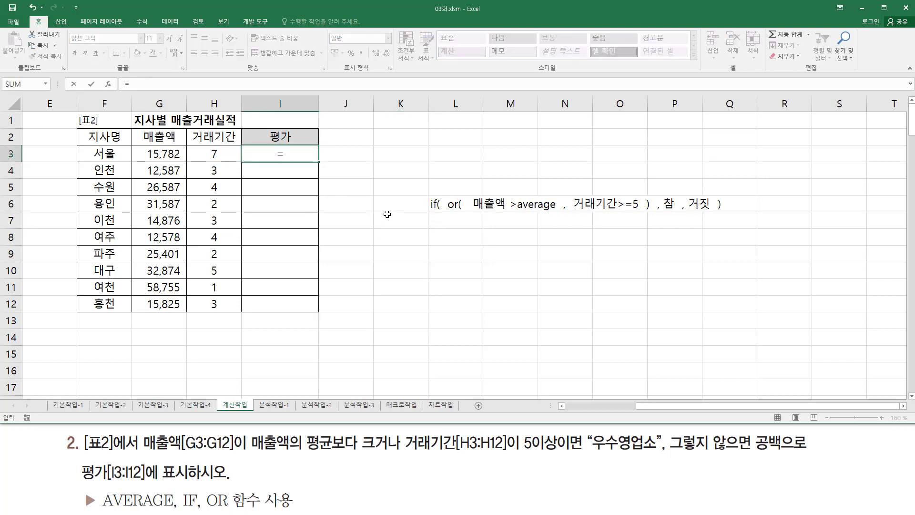
pyautogui.write('aver')
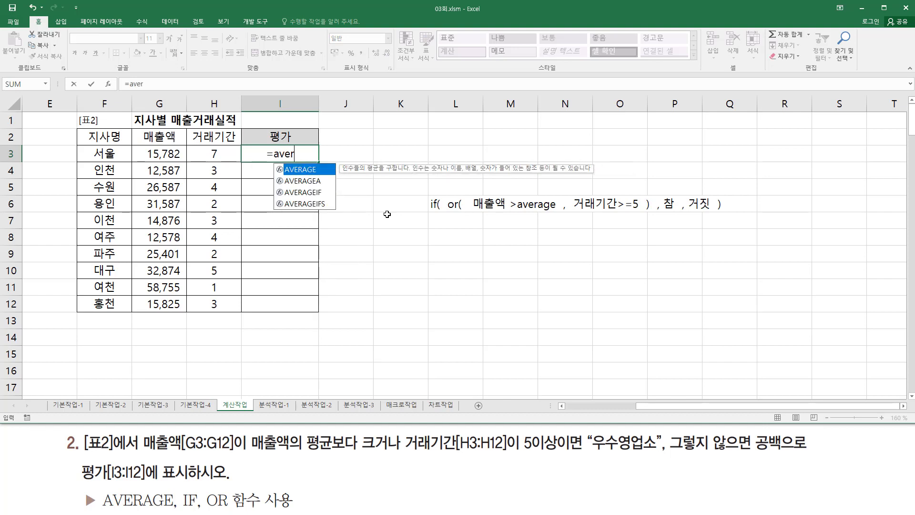
pyautogui.press('Tab')
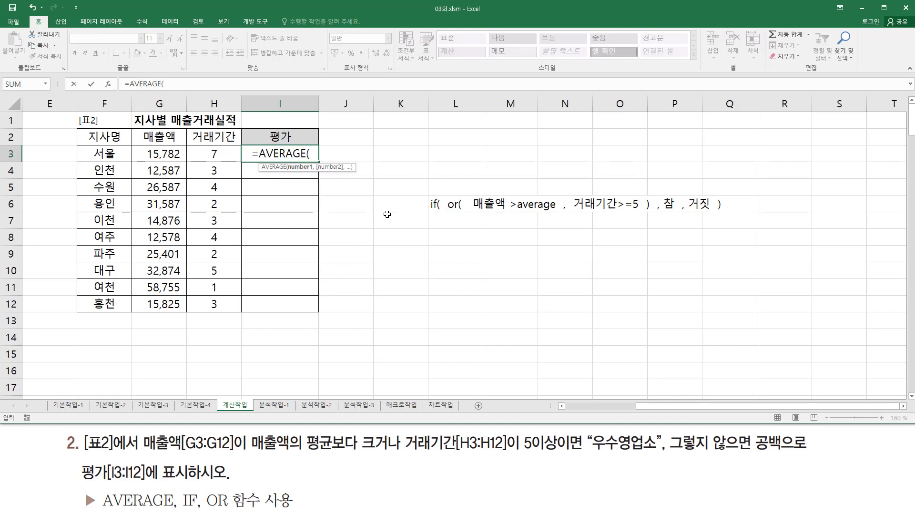
pyautogui.moveTo(165, 153); pyautogui.dragTo(163, 304)
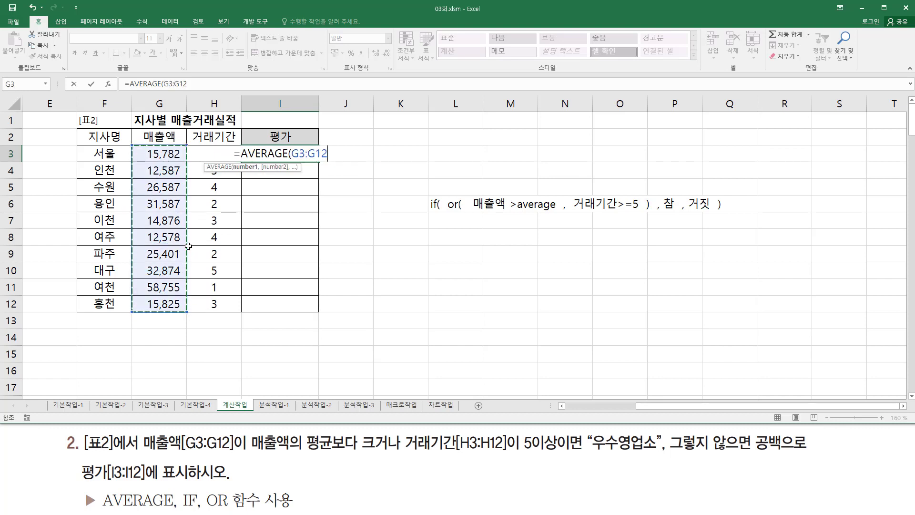
pyautogui.hotkey('ctrl', '2')
pyautogui.moveTo(266, 149)
pyautogui.mouseDown()
pyautogui.moveTo(285, 158)
pyautogui.moveTo(276, 224)
pyautogui.moveTo(288, 299)
pyautogui.mouseUp()
pyautogui.moveTo(268, 300); pyautogui.dragTo(295, 310)
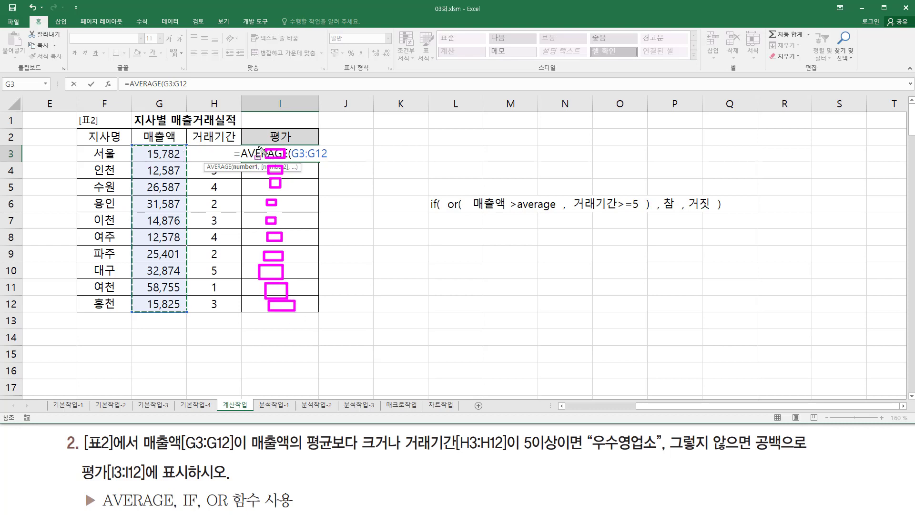
pyautogui.moveTo(133, 143)
pyautogui.mouseDown()
pyautogui.moveTo(186, 322)
pyautogui.moveTo(187, 313)
pyautogui.mouseUp()
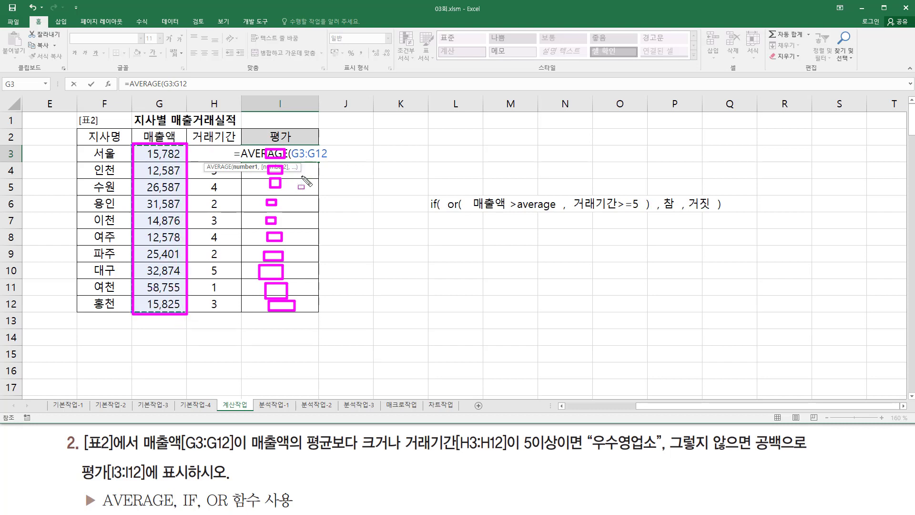
pyautogui.moveTo(294, 170)
pyautogui.mouseDown()
pyautogui.moveTo(315, 175)
pyautogui.moveTo(303, 200)
pyautogui.moveTo(306, 223)
pyautogui.mouseUp()
pyautogui.press('Escape')
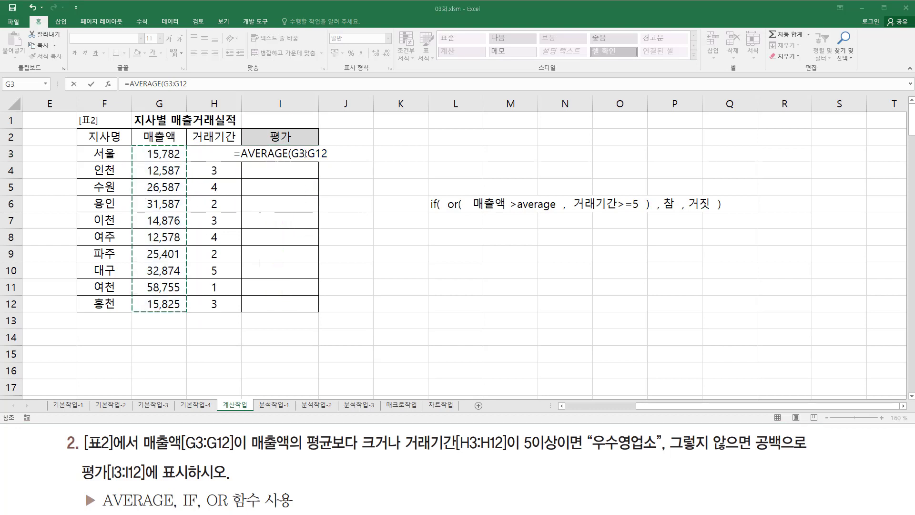
# Step: Make the AVERAGE range absolute as $G$3:$G$12, close the function and commit it in I3
pyautogui.click(320, 153)
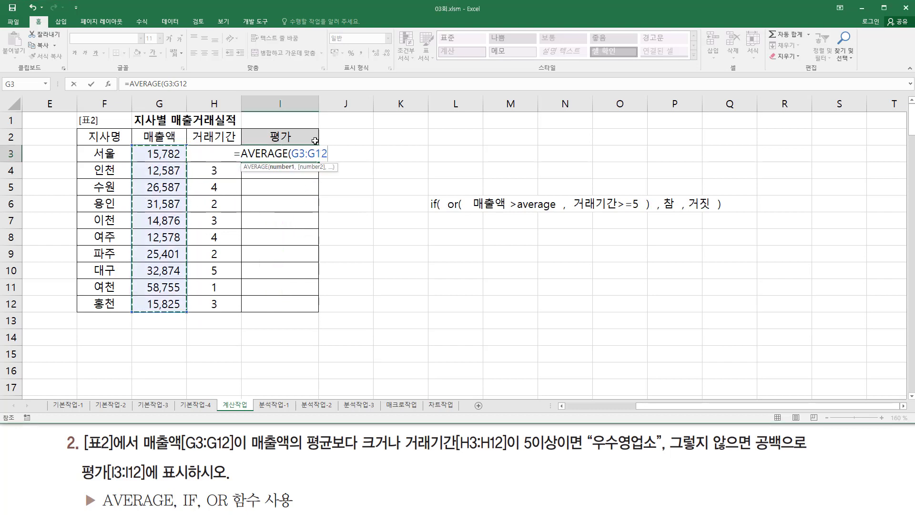
pyautogui.press('F4')
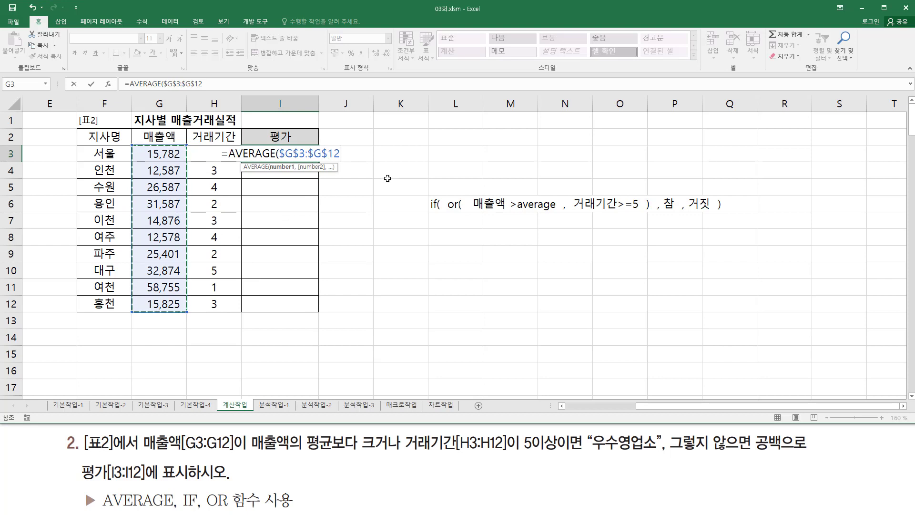
pyautogui.write(')')
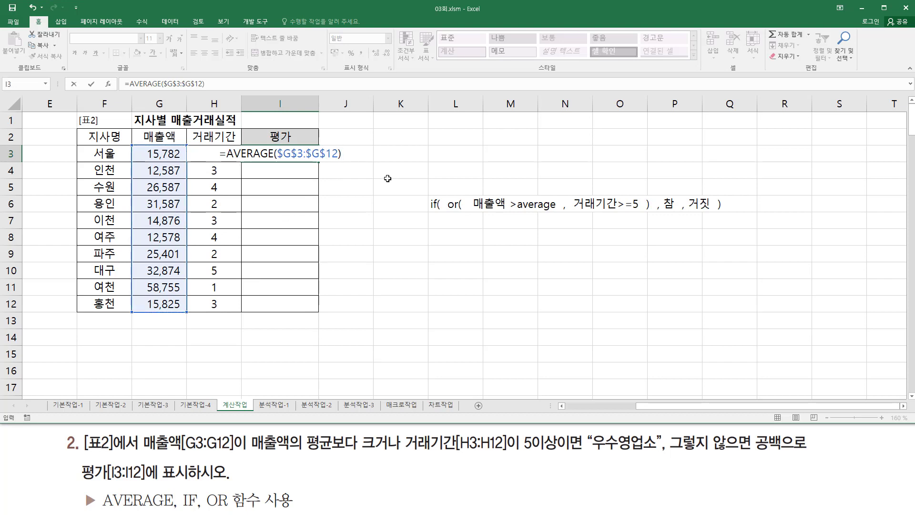
pyautogui.hotkey('ctrl', 'Return')
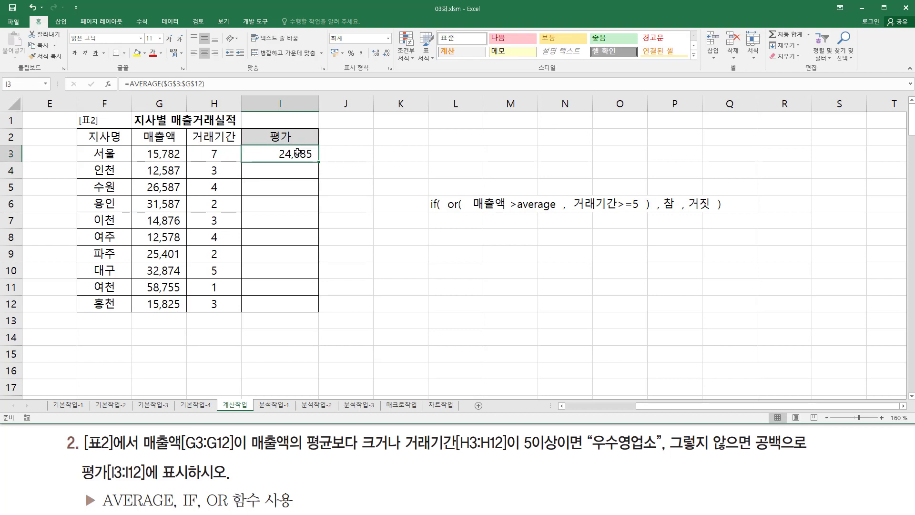
# Step: Cut AVERAGE($G$3:$G$12) out of the I3 formula, keeping only the equals sign
pyautogui.doubleClick(297, 152)
pyautogui.moveTo(227, 153); pyautogui.dragTo(452, 159)
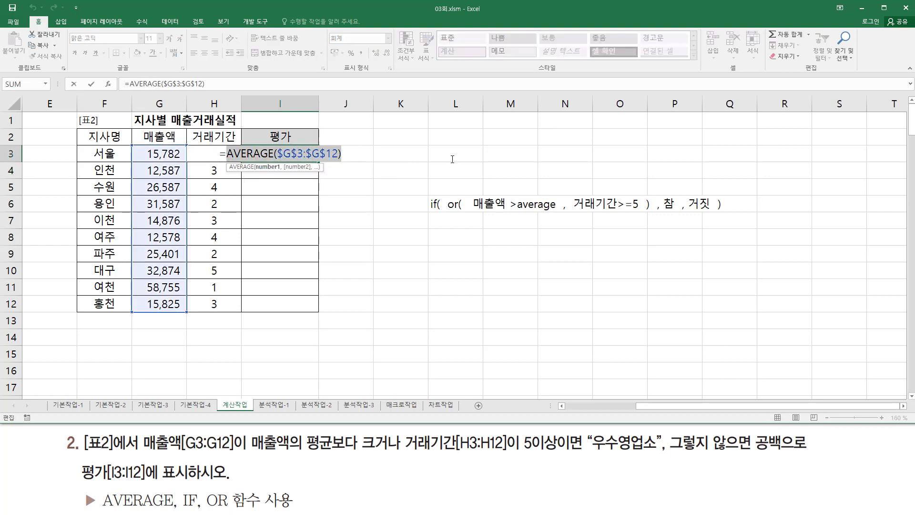
pyautogui.hotkey('ctrl', 'x')
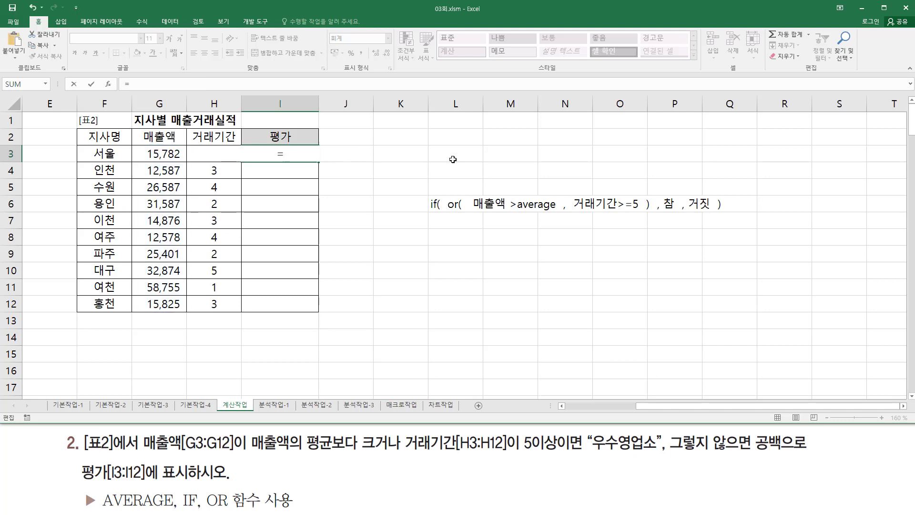
# Step: Build the I3 formula as if( or( with the first condition G3 > and the cut AVERAGE($G$3:$G$12) pasted in
pyautogui.write('if(')
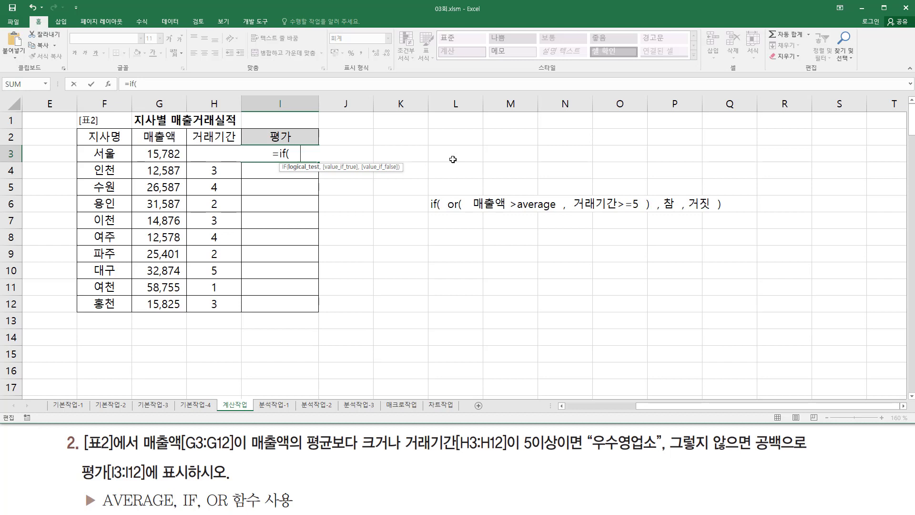
pyautogui.write('or(')
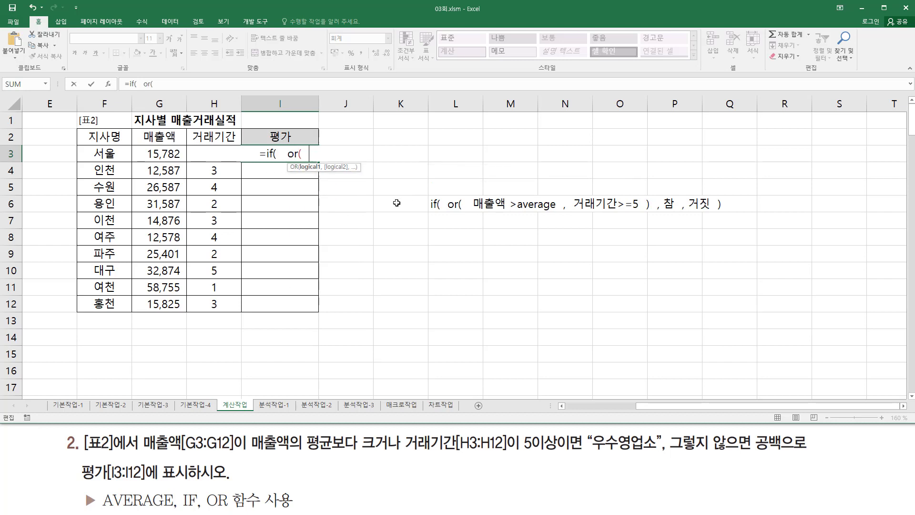
pyautogui.click(163, 154)
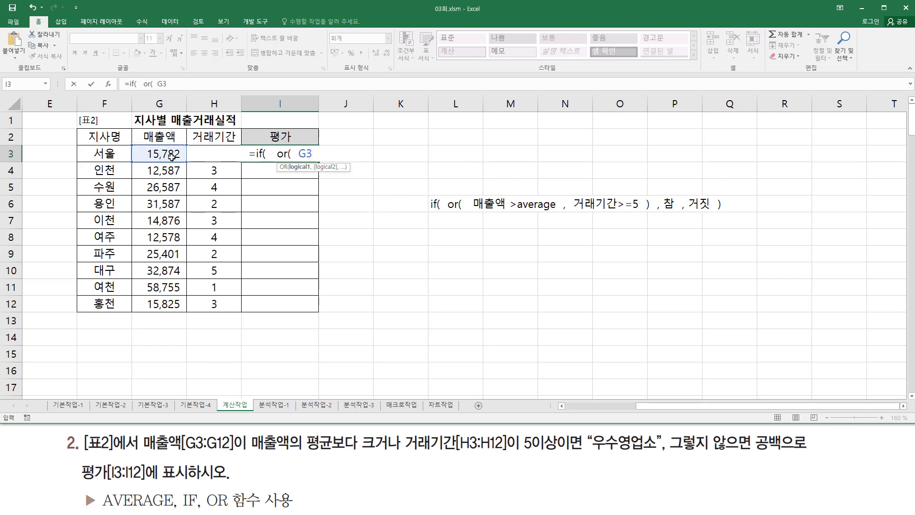
pyautogui.write('>')
pyautogui.press('BackSpace')
pyautogui.press('BackSpace')
pyautogui.write('>')
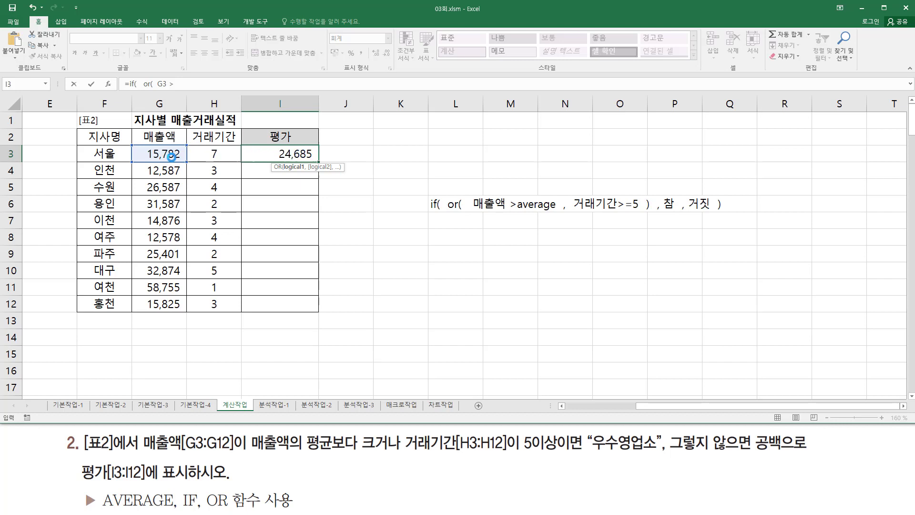
pyautogui.hotkey('ctrl', 'v')
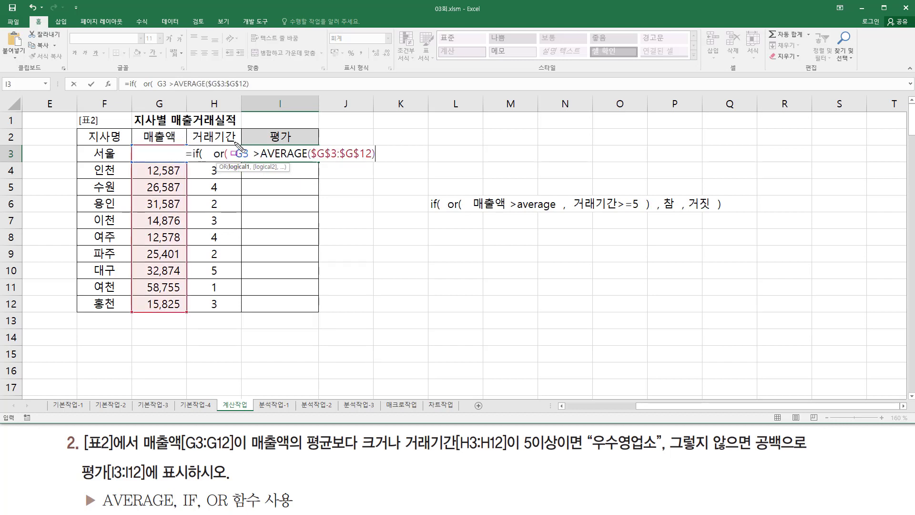
pyautogui.moveTo(234, 145)
pyautogui.mouseDown()
pyautogui.moveTo(249, 167)
pyautogui.moveTo(372, 162)
pyautogui.mouseUp()
pyautogui.press('Escape')
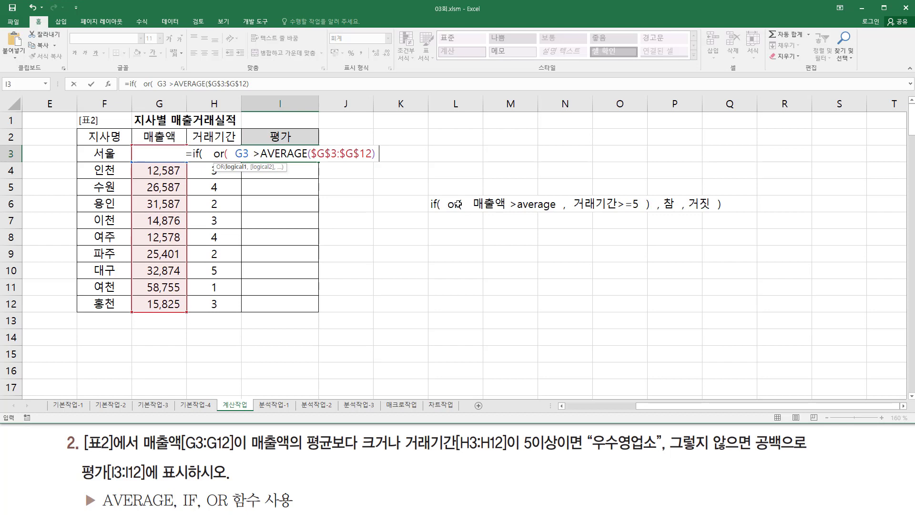
# Step: Add the second OR condition H3 >=5 to the I3 formula and close the OR function
pyautogui.write(',')
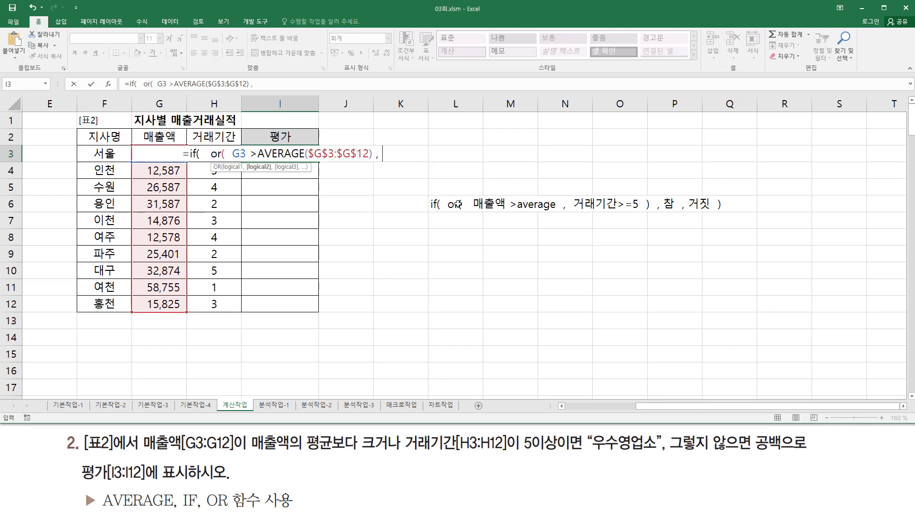
pyautogui.press('F2')
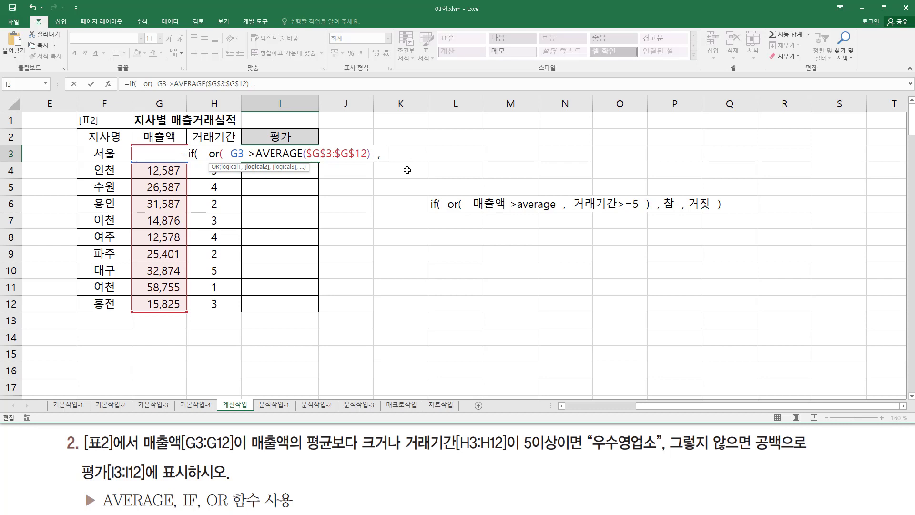
pyautogui.press('Left')
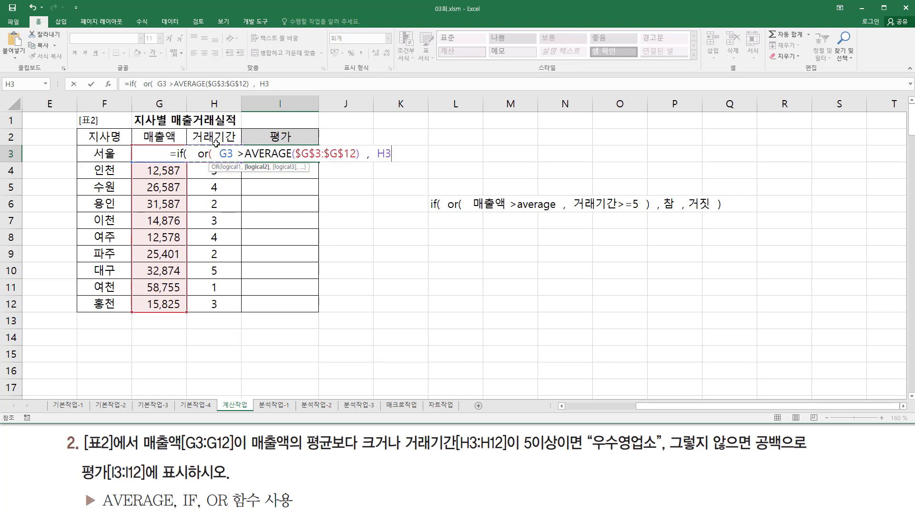
pyautogui.write('>=')
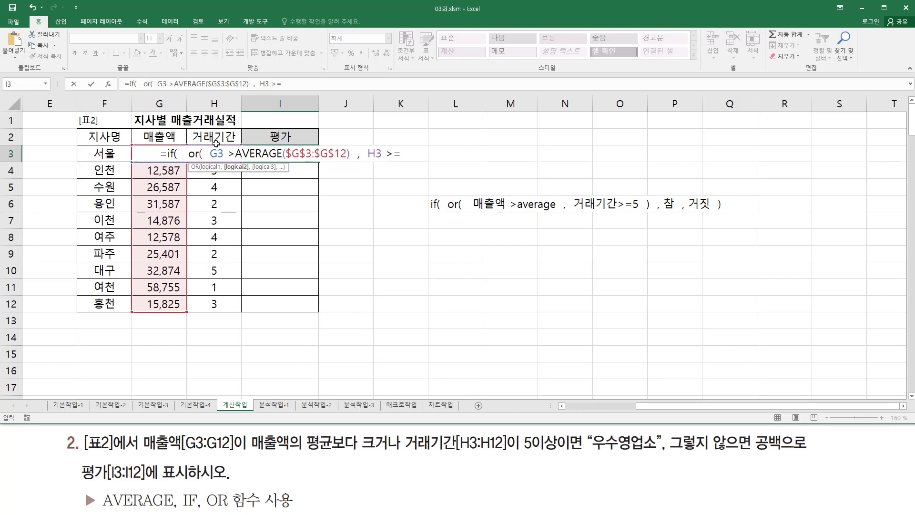
pyautogui.write('5')
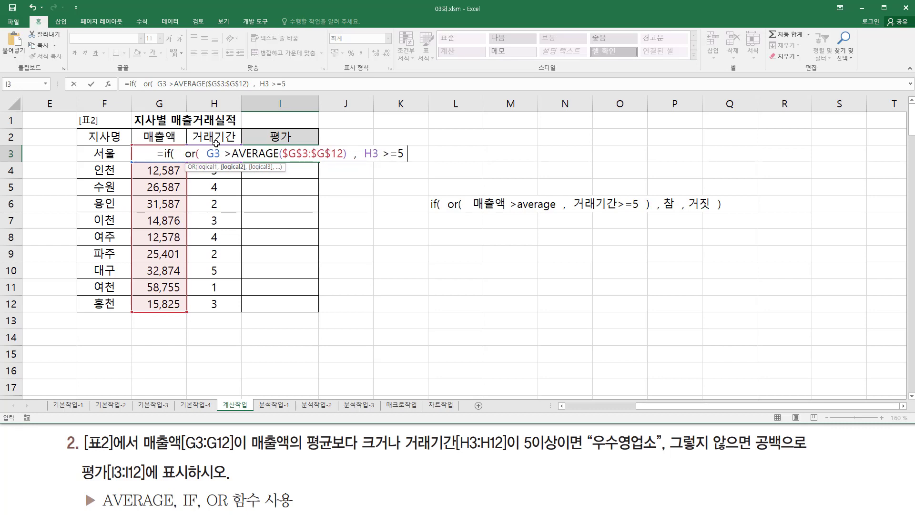
pyautogui.write(' )')
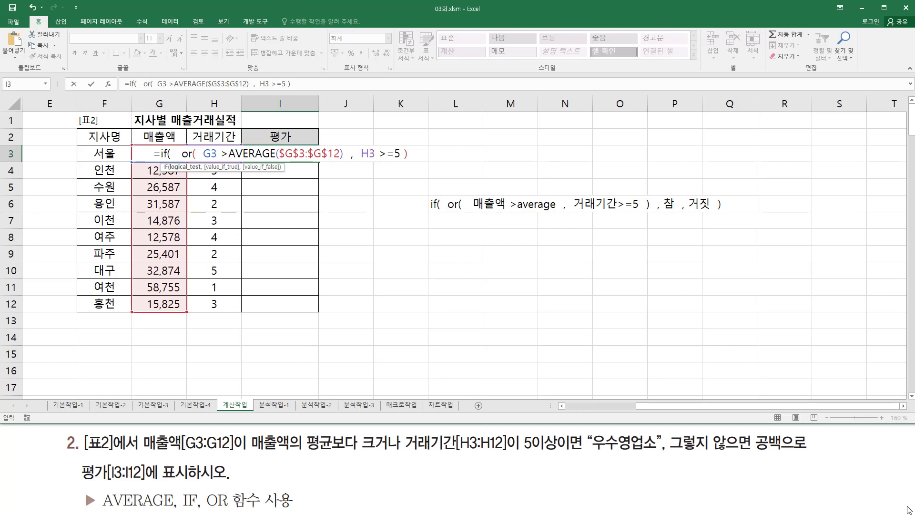
# Step: Add "우수영업소" as the value-if-true argument of the I3 IF formula
pyautogui.write(',')
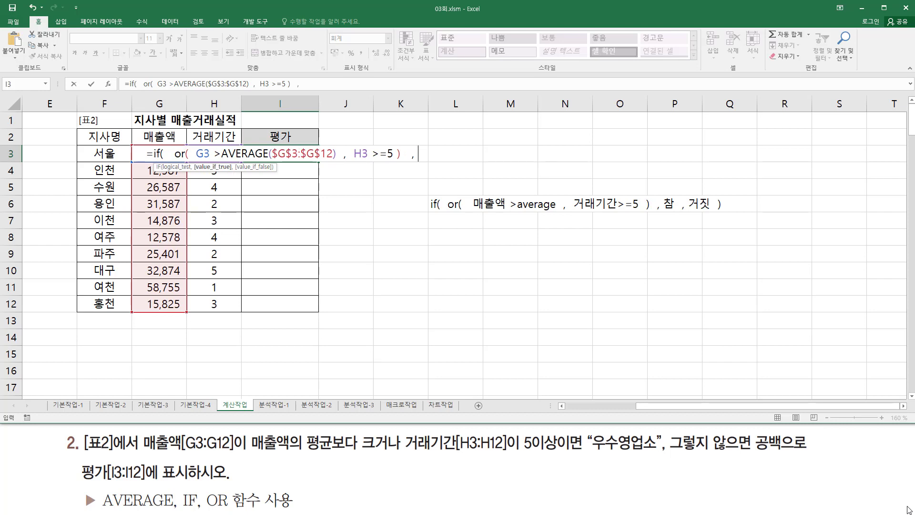
pyautogui.write(' "')
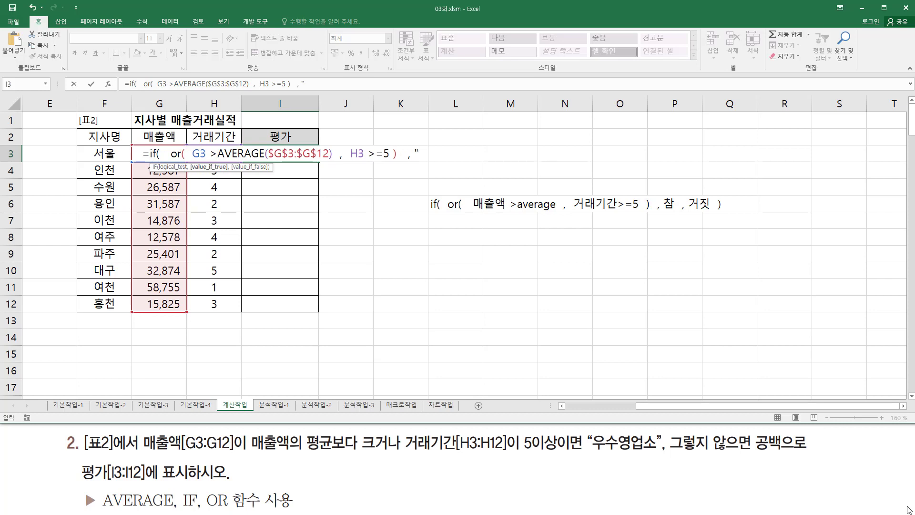
pyautogui.write('우수영ㅇ')
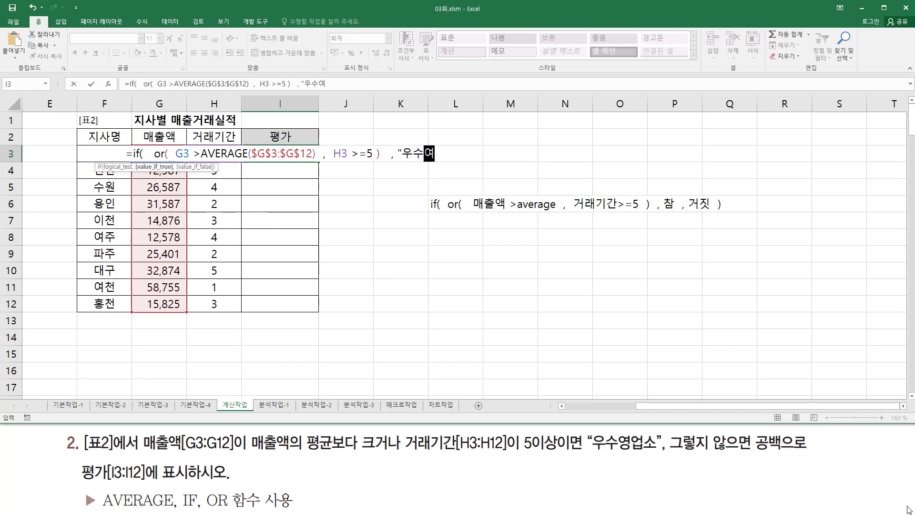
pyautogui.write('업소')
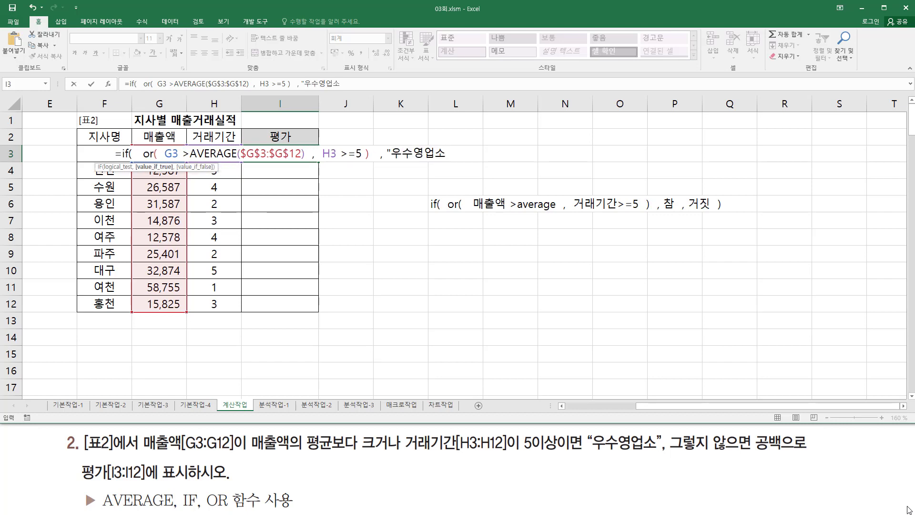
pyautogui.write('" ,')
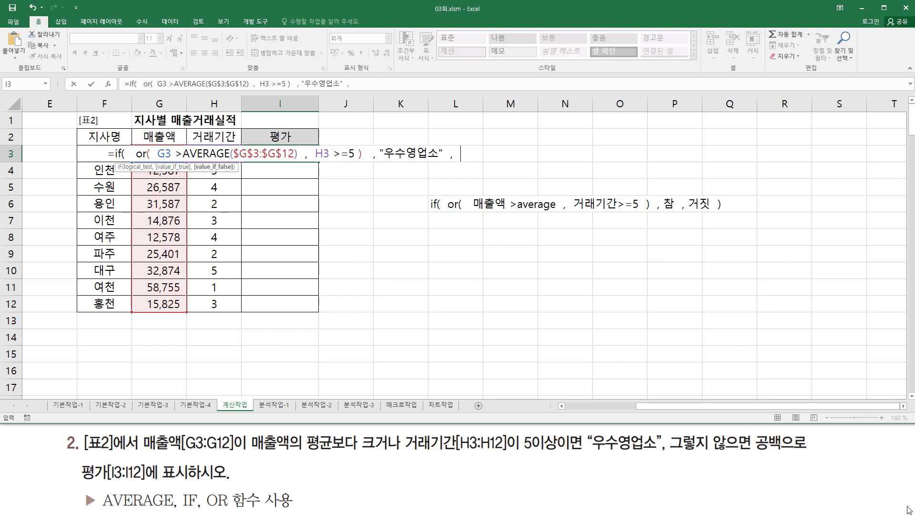
# Step: Give the IF formula an empty string "" as its false value, close and commit it, and fill I3 down to I12
pyautogui.write(' ""')
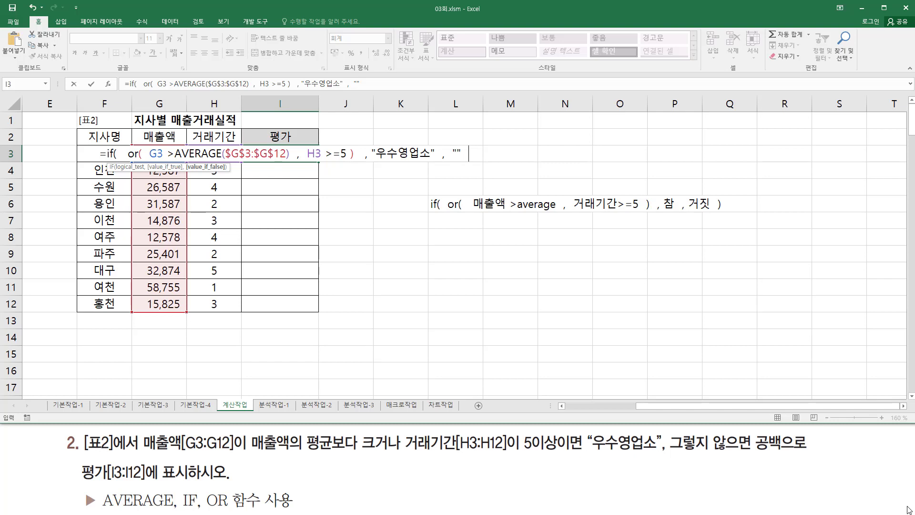
pyautogui.write(')')
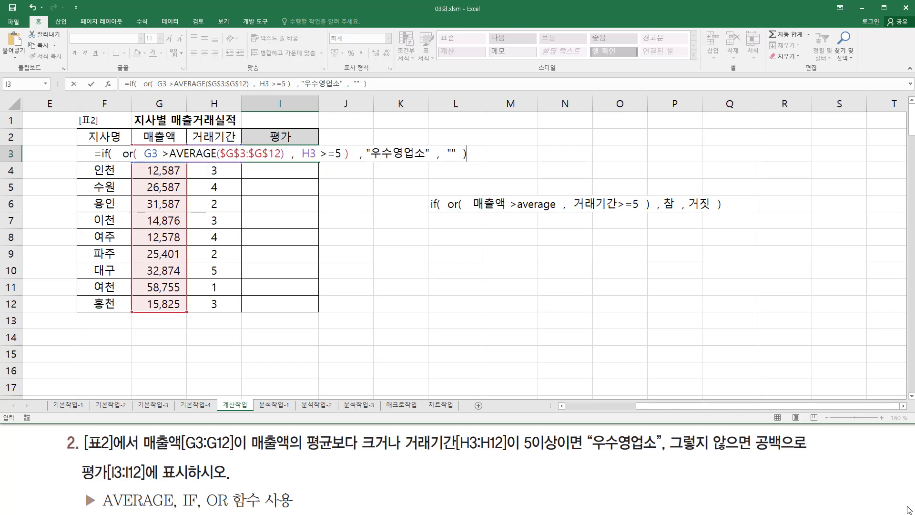
pyautogui.press('Return')
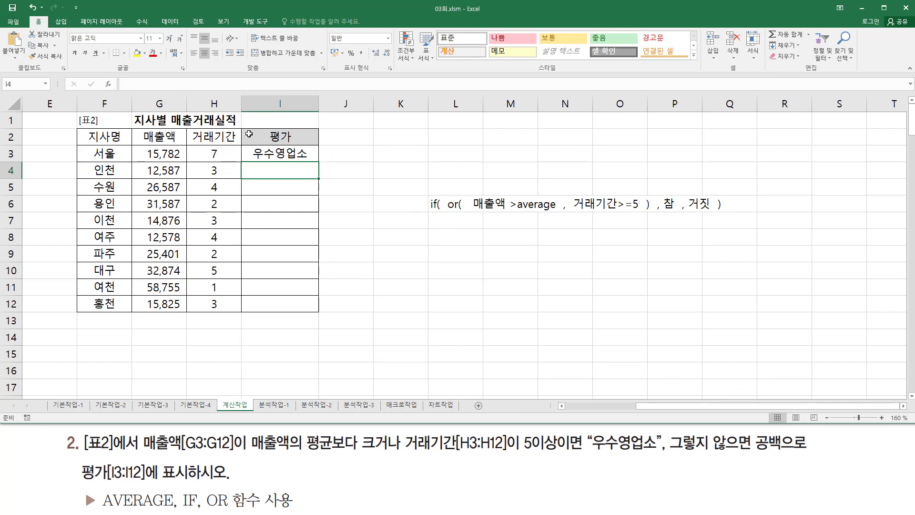
pyautogui.click(300, 156)
pyautogui.moveTo(319, 163); pyautogui.dragTo(317, 310)
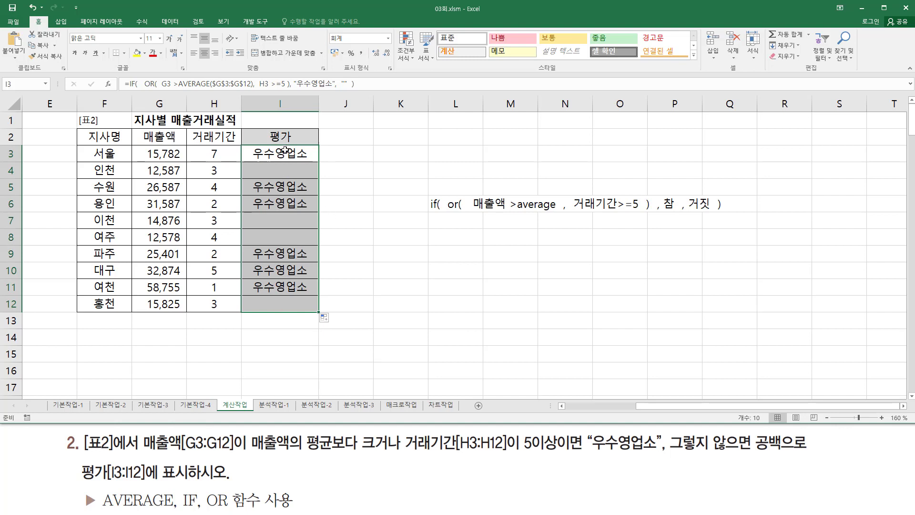
# Step: Record the finished formula =IF( OR( G3 >AVERAGE($G$3:$G$12), H3 >=5 ), "우수영업소", "" ) as plain text in L8
pyautogui.click(448, 239)
pyautogui.write("'")
pyautogui.write('=IF(  OR(  G3 >AVERAGE($G$3:$G$12),  H3 >=5 ), "우수영업소",  ""  )')
pyautogui.press('Return')
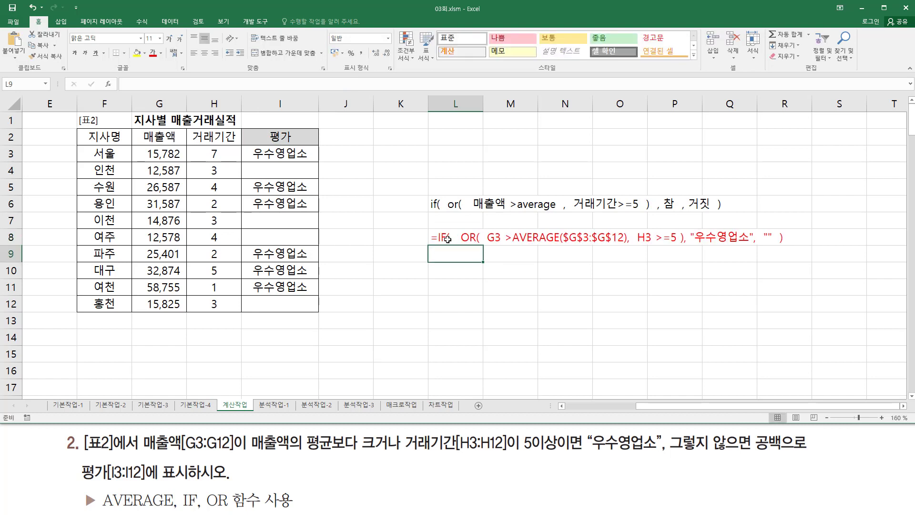
pyautogui.click(552, 333)
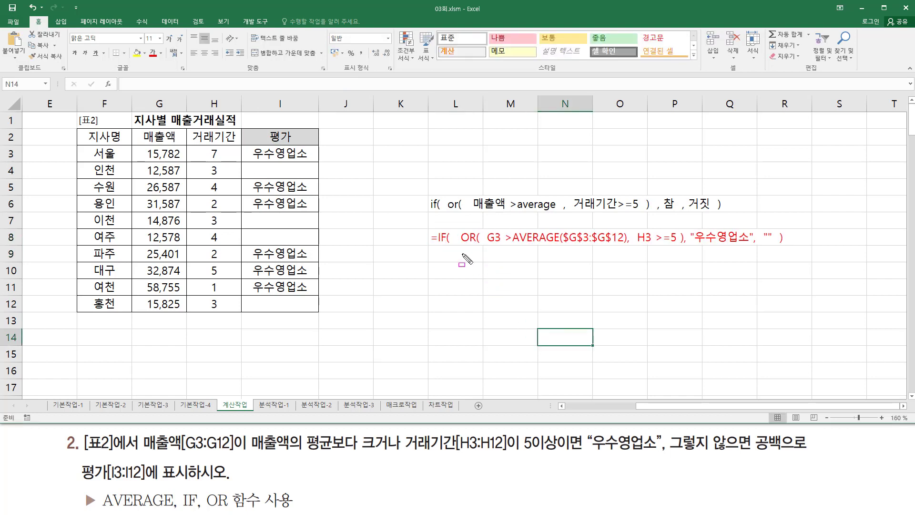
# Step: Review the formula note in L8, examining the two OR conditions and the true and false values
pyautogui.moveTo(458, 226)
pyautogui.mouseDown()
pyautogui.moveTo(684, 265)
pyautogui.moveTo(782, 247)
pyautogui.mouseUp()
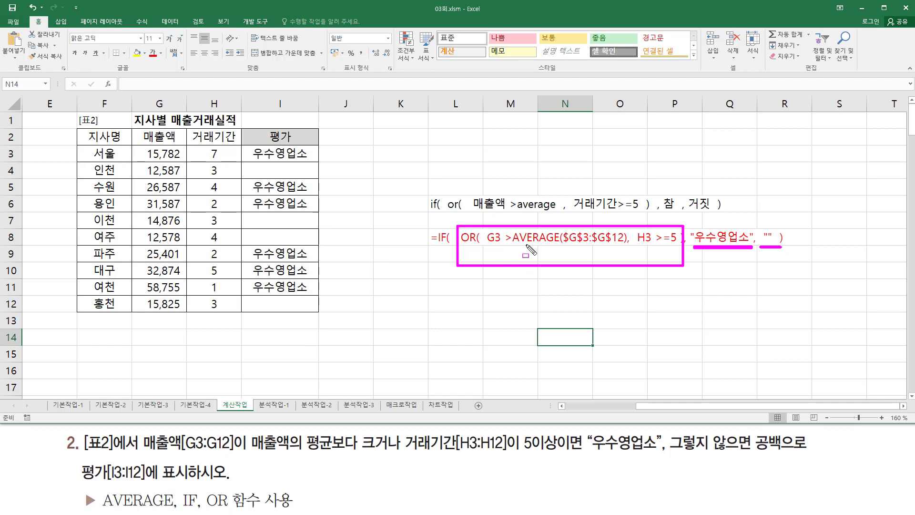
pyautogui.moveTo(487, 245); pyautogui.dragTo(500, 246)
pyautogui.moveTo(504, 246); pyautogui.dragTo(627, 247)
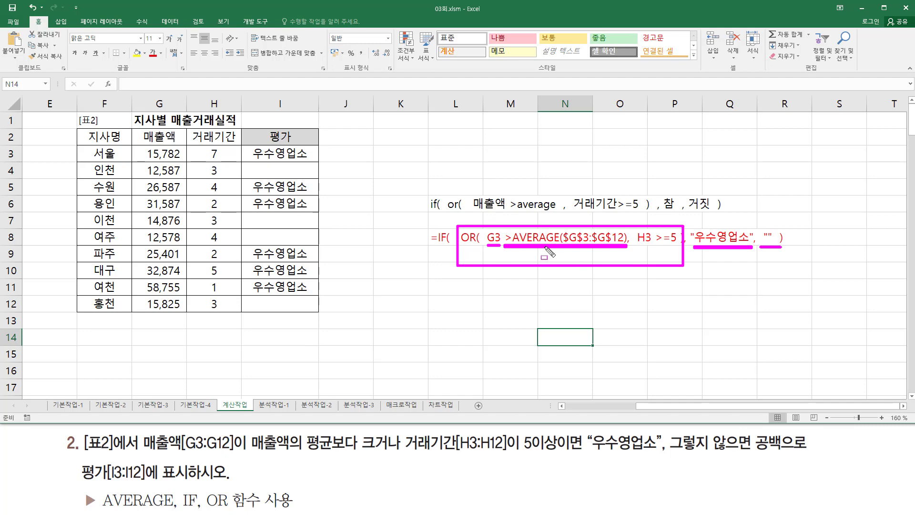
pyautogui.moveTo(639, 245); pyautogui.dragTo(676, 246)
pyautogui.press('e')
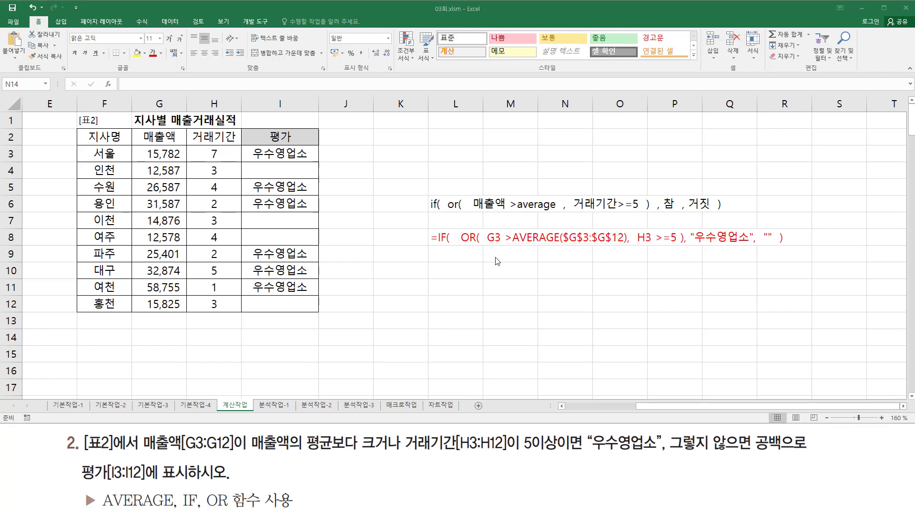
pyautogui.moveTo(488, 245); pyautogui.dragTo(680, 247)
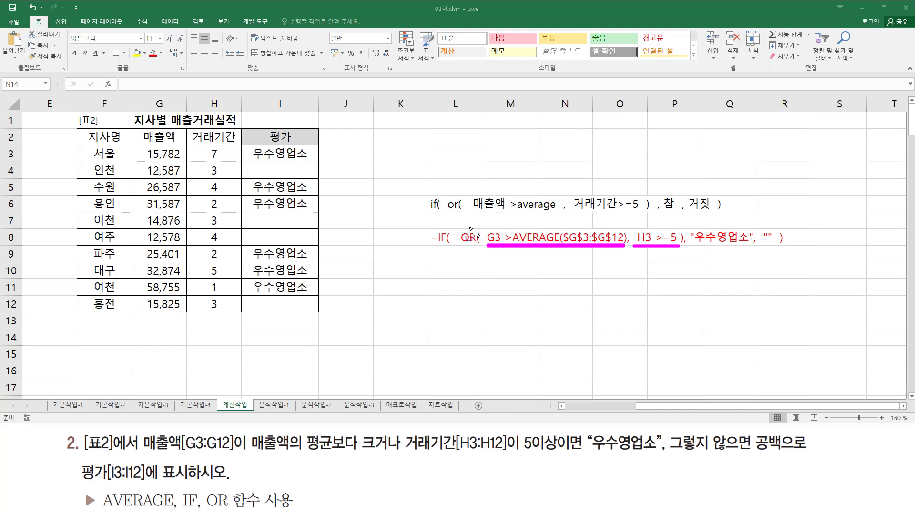
pyautogui.moveTo(460, 224); pyautogui.dragTo(687, 263)
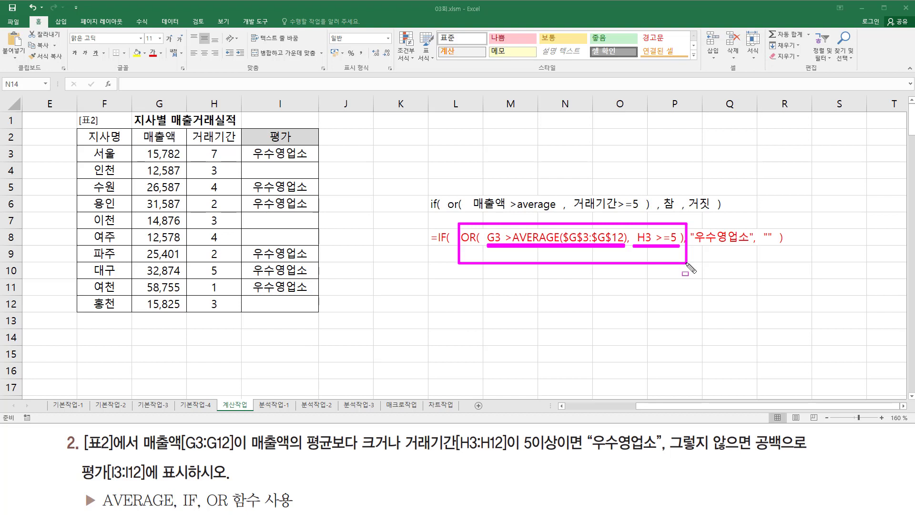
pyautogui.moveTo(480, 216); pyautogui.dragTo(482, 231)
pyautogui.moveTo(680, 242); pyautogui.dragTo(680, 219)
pyautogui.press('Escape')
# Step: Read task 3 for 표3, checking the score range, the ranking order, the text for each rank and the required functions
pyautogui.click(402, 295)
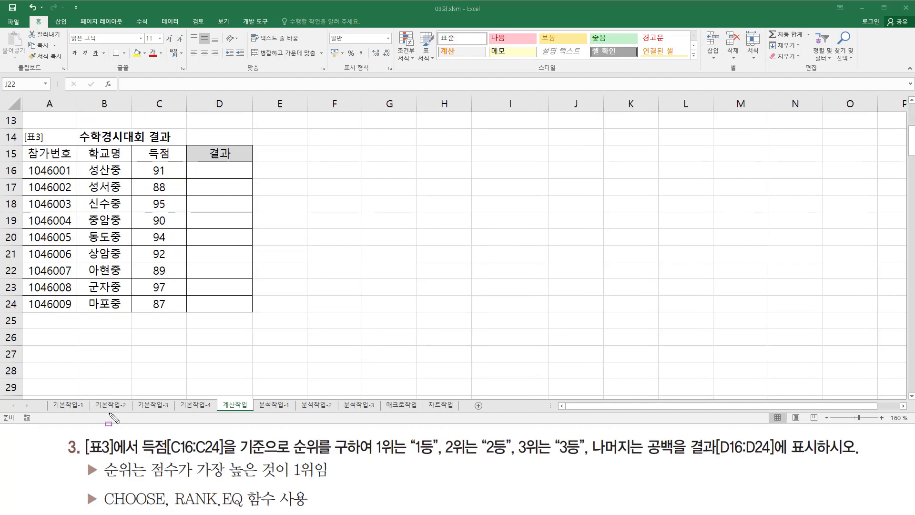
pyautogui.moveTo(84, 434)
pyautogui.mouseDown()
pyautogui.moveTo(139, 458)
pyautogui.moveTo(195, 457)
pyautogui.mouseUp()
pyautogui.moveTo(146, 144); pyautogui.dragTo(172, 162)
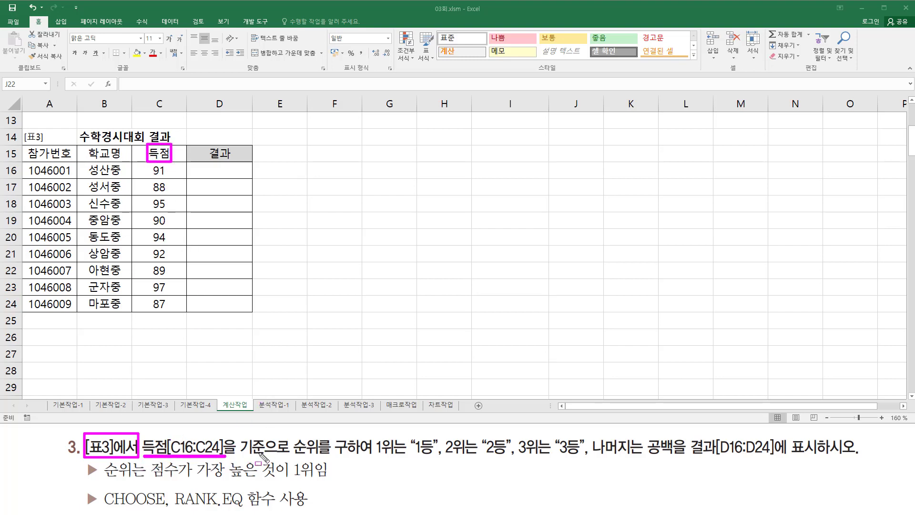
pyautogui.moveTo(292, 434)
pyautogui.mouseDown()
pyautogui.moveTo(309, 453)
pyautogui.moveTo(374, 459)
pyautogui.mouseUp()
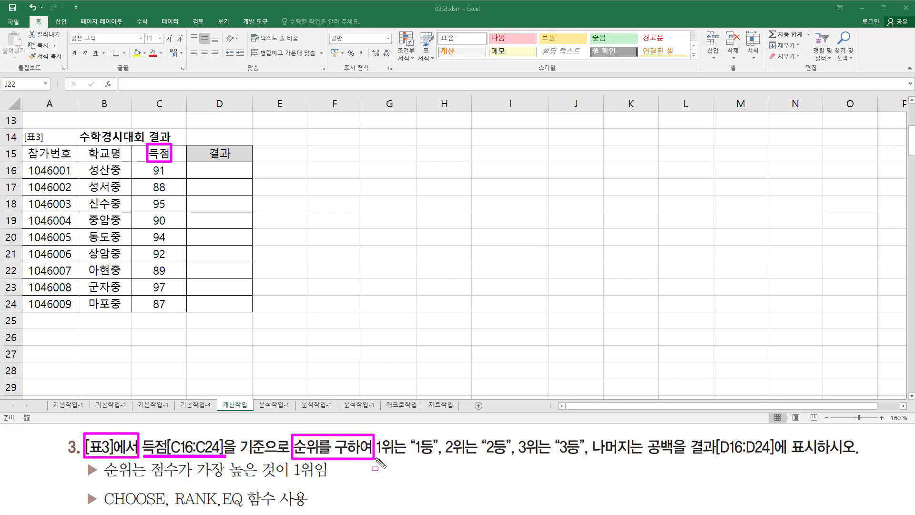
pyautogui.moveTo(375, 458); pyautogui.dragTo(580, 458)
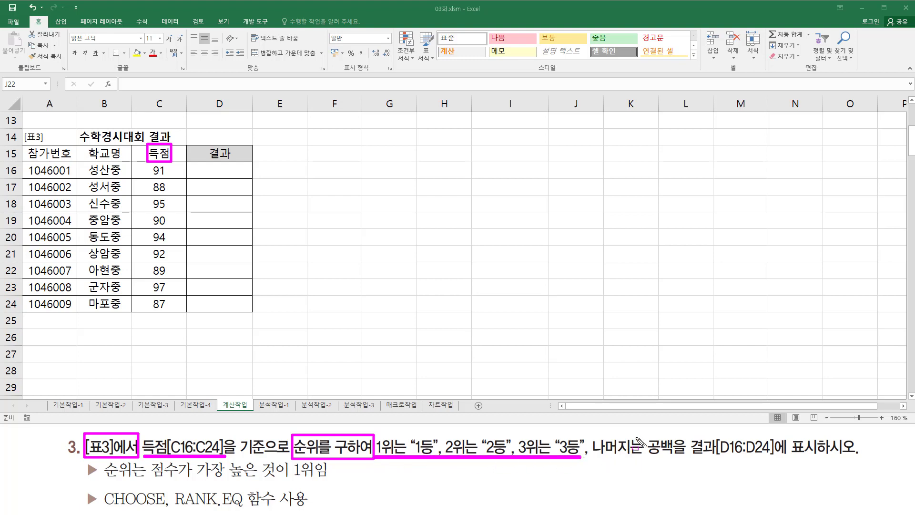
pyautogui.moveTo(645, 436); pyautogui.dragTo(677, 459)
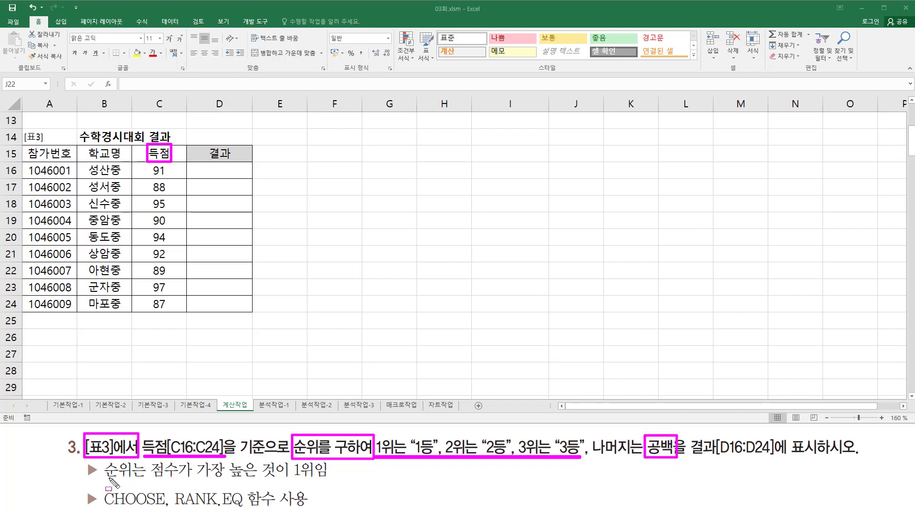
pyautogui.moveTo(101, 479); pyautogui.dragTo(323, 480)
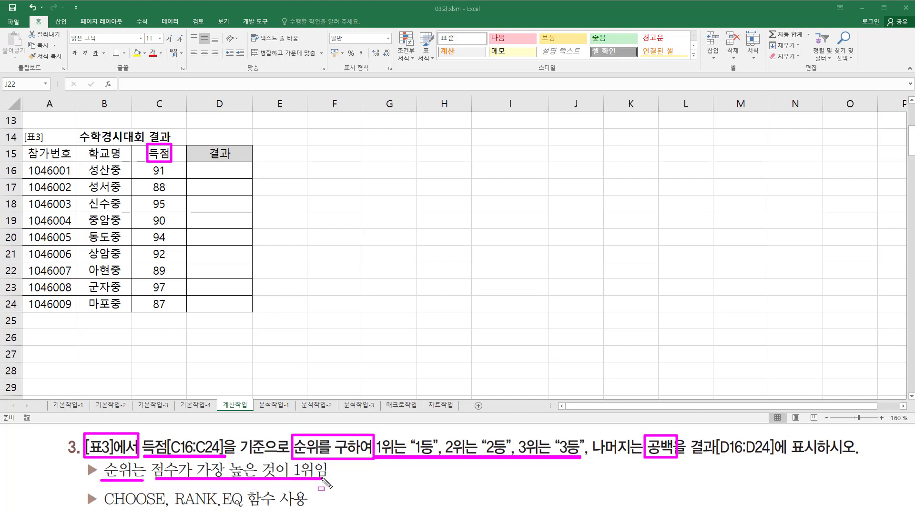
pyautogui.moveTo(173, 488); pyautogui.dragTo(248, 510)
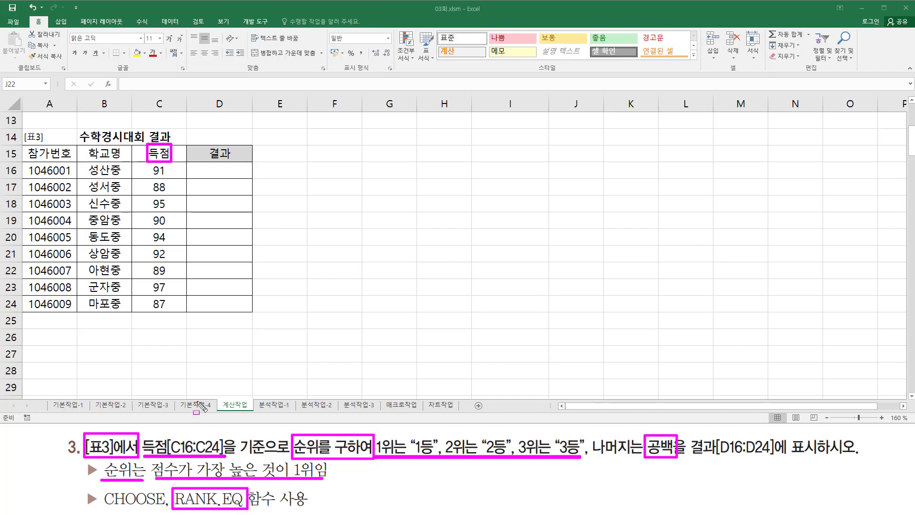
pyautogui.press('Escape')
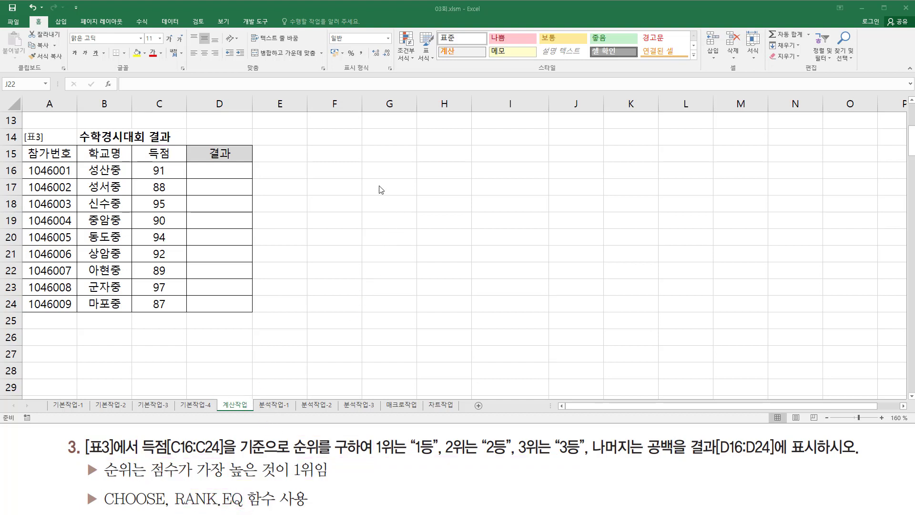
# Step: Write the syntax note rank.eq( 인수 , 범위 , 옵션 ) in F18
pyautogui.click(342, 190)
pyautogui.click(337, 203)
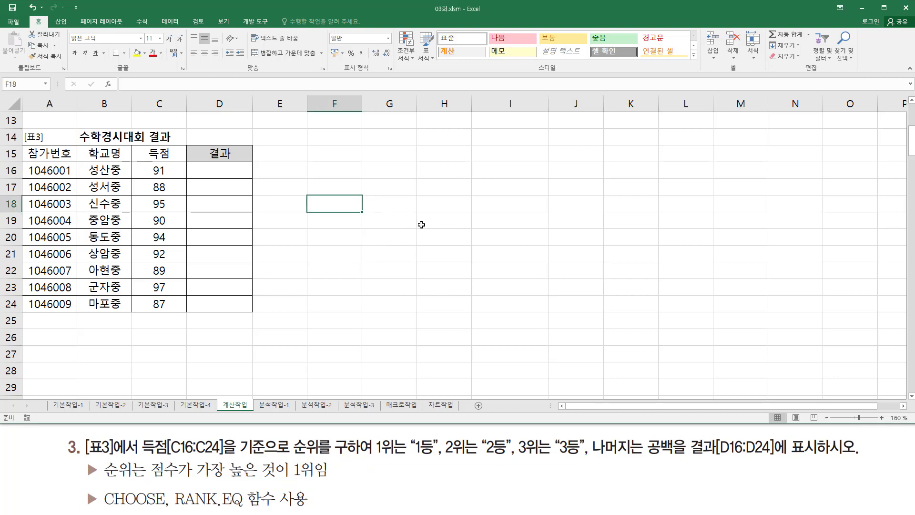
pyautogui.write('ㄱ')
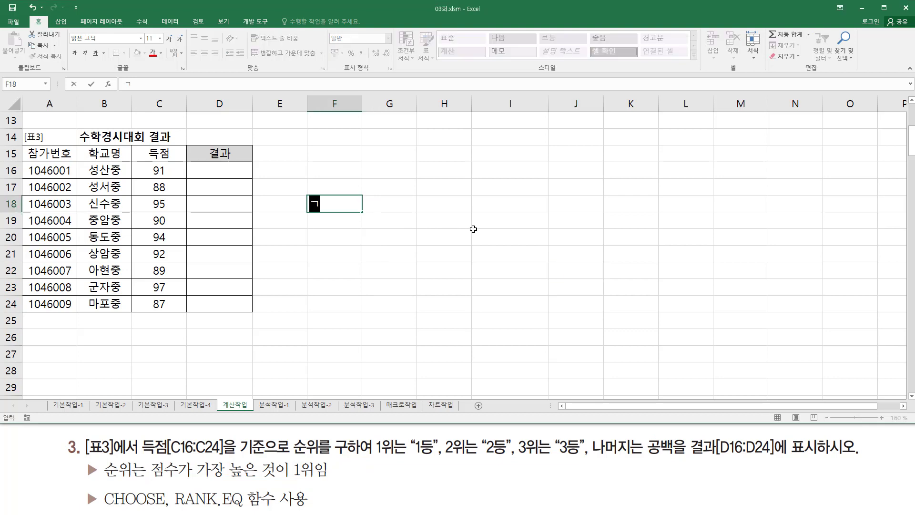
pyautogui.press('BackSpace')
pyautogui.write('rank.eq(')
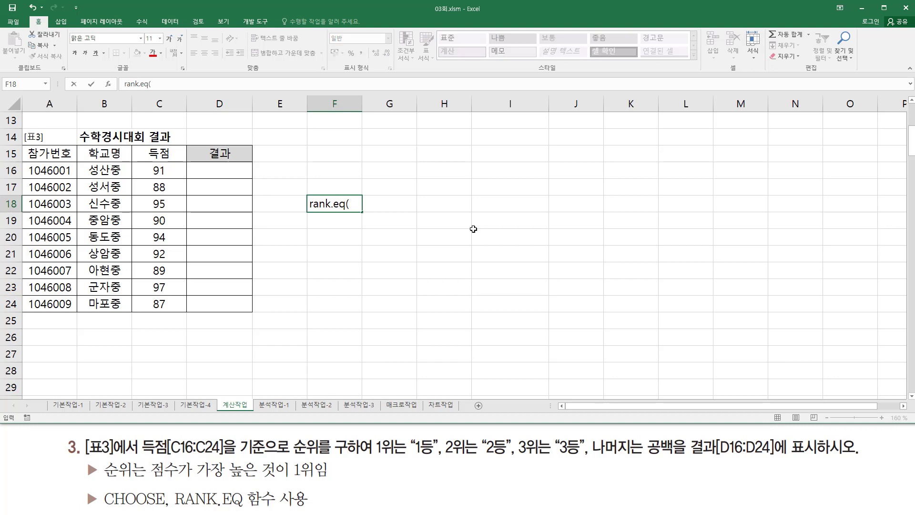
pyautogui.write(' 인수 , 범위 , 오')
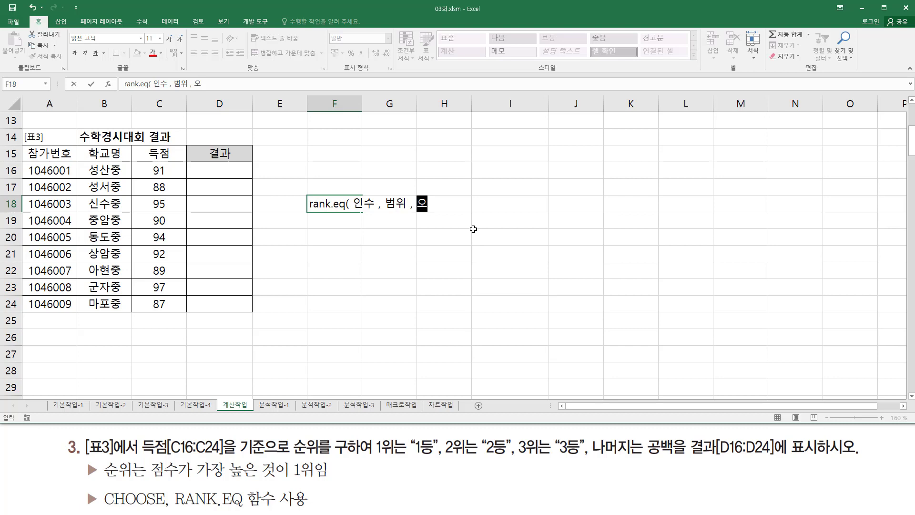
pyautogui.write('ㅂ션')
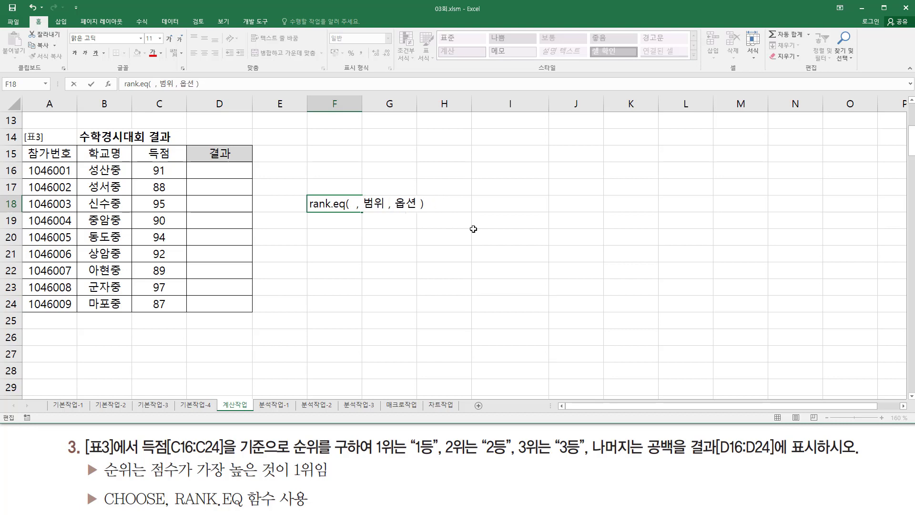
# Step: Replace the first argument of the rank.eq note in F18 with 내점수 and commit the cell
pyautogui.write('so')
pyautogui.press('BackSpace')
pyautogui.press('BackSpace')
pyautogui.press('Hangul')
pyautogui.write('냊')
pyautogui.write('점수')
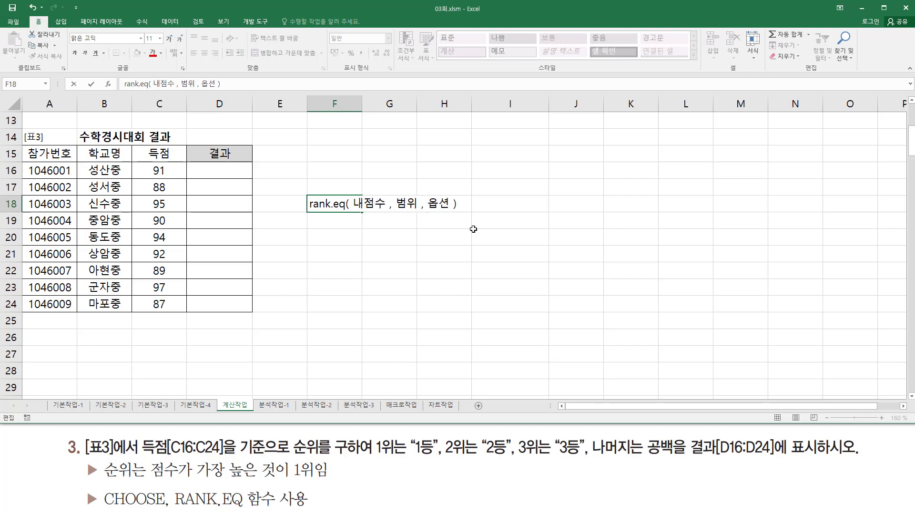
pyautogui.press('Return')
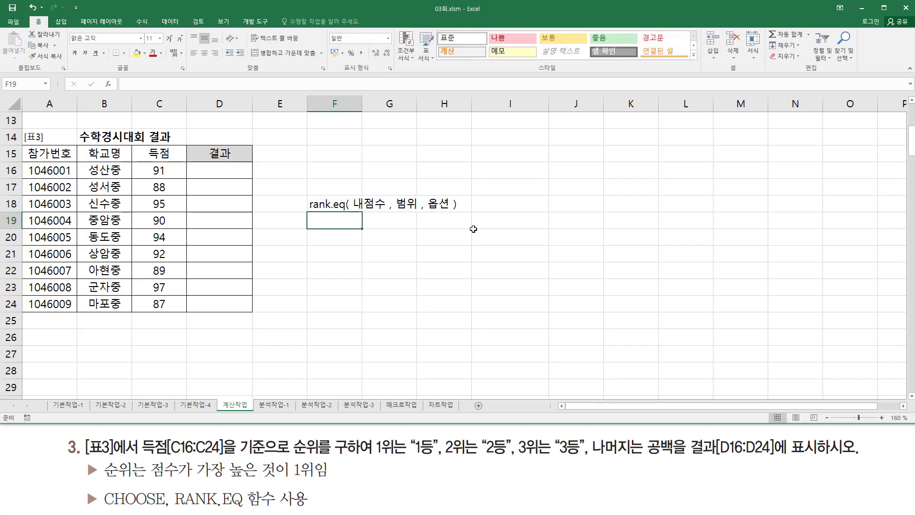
pyautogui.click(355, 247)
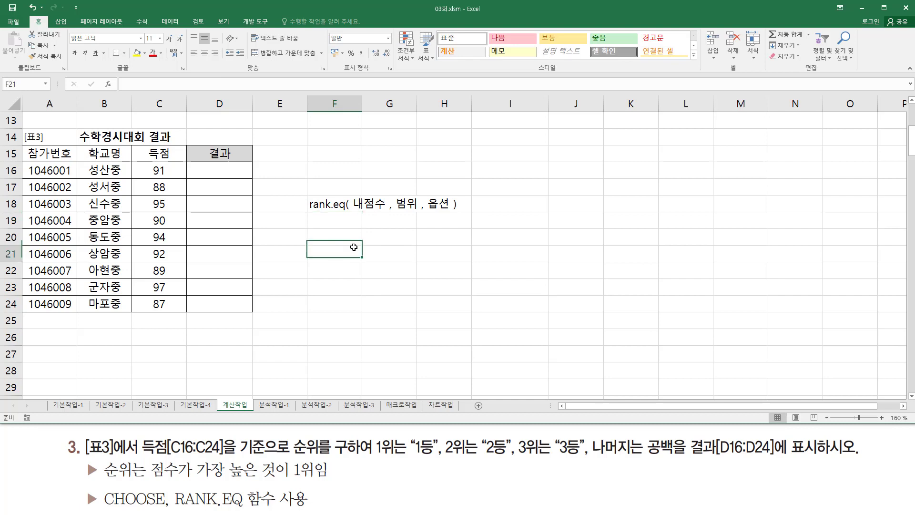
pyautogui.moveTo(354, 212); pyautogui.dragTo(419, 219)
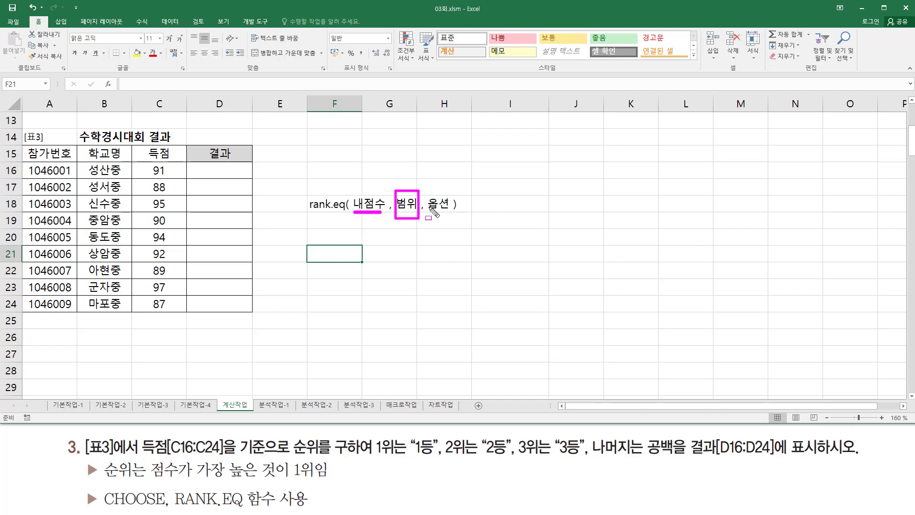
pyautogui.moveTo(429, 211); pyautogui.dragTo(449, 211)
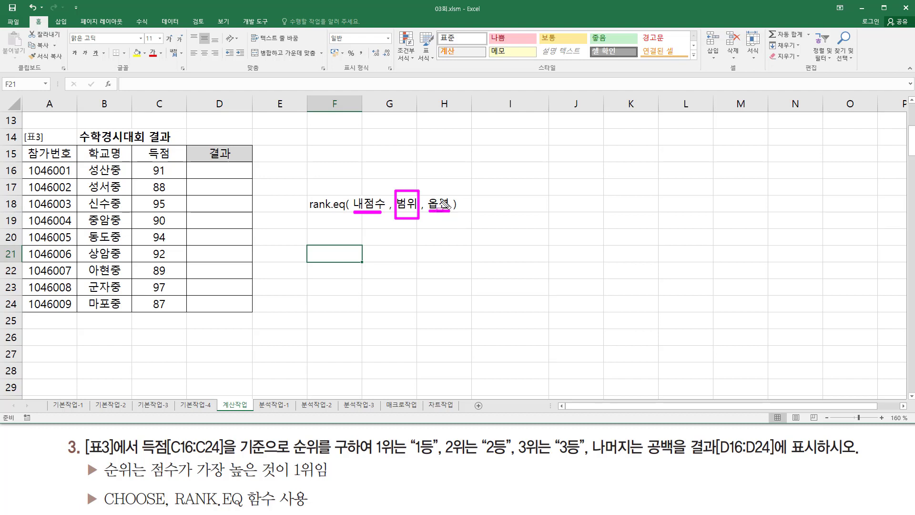
pyautogui.press('Escape')
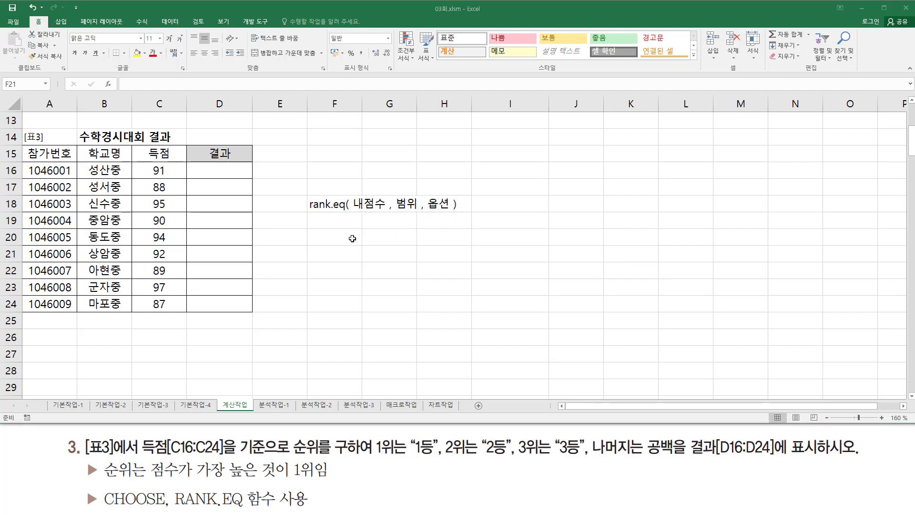
# Step: Enter the rank option values 0 in F20 and 1 in F21
pyautogui.click(345, 239)
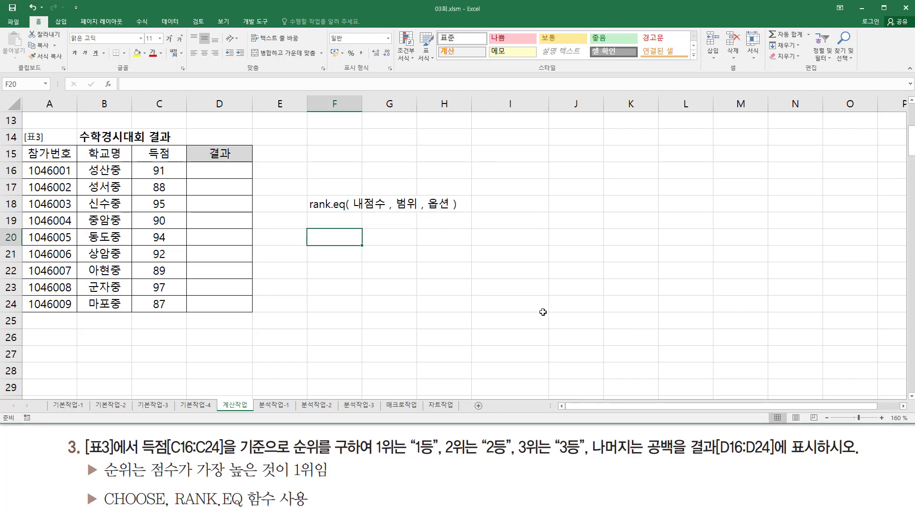
pyautogui.write('0')
pyautogui.press('Return')
pyautogui.write('1')
pyautogui.press('Return')
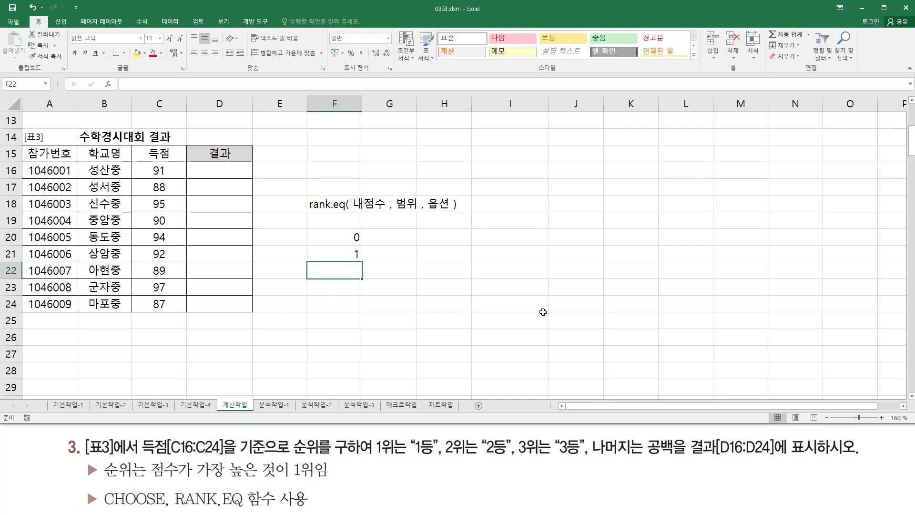
# Step: Extend the option note in F21 to 1(0이외의값)
pyautogui.press('Up')
pyautogui.press('Up')
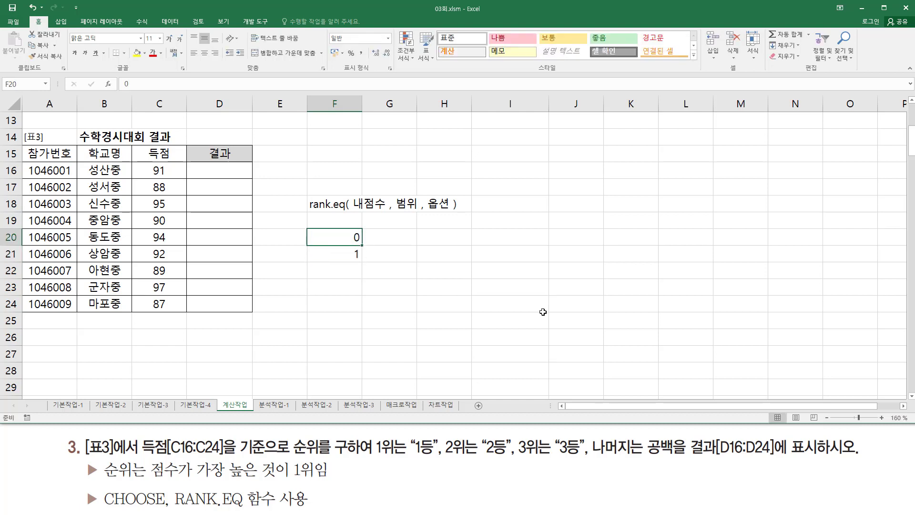
pyautogui.press('Down')
pyautogui.press('F2')
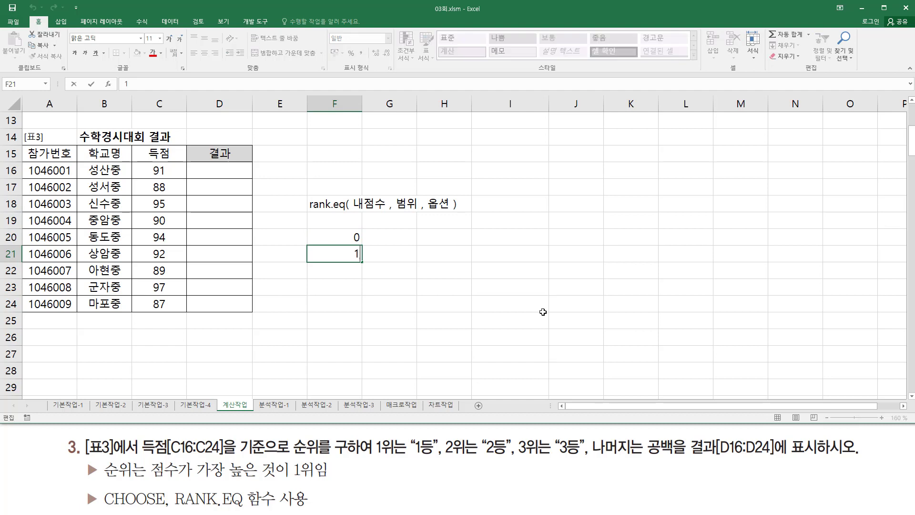
pyautogui.write('(0이외의값)')
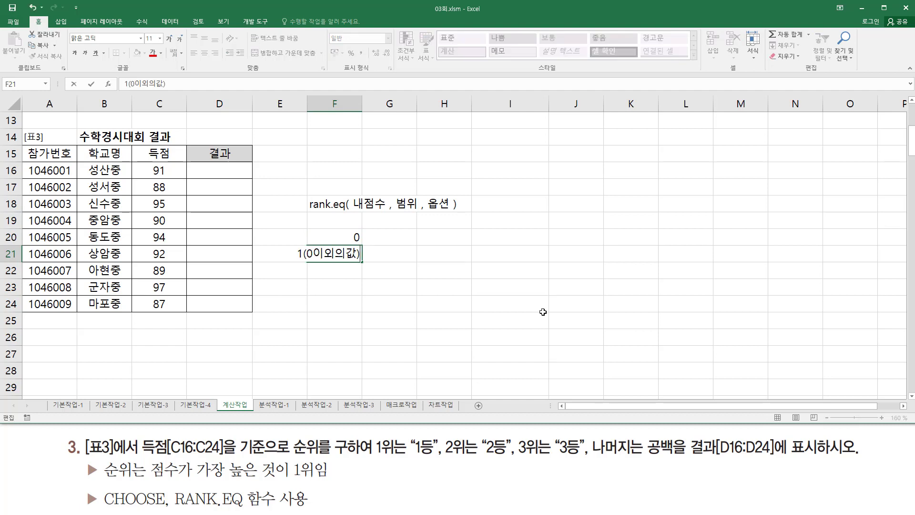
pyautogui.press('Return')
# Step: Extend the option note in F20 to 0(생략)
pyautogui.press('Up')
pyautogui.press('Up')
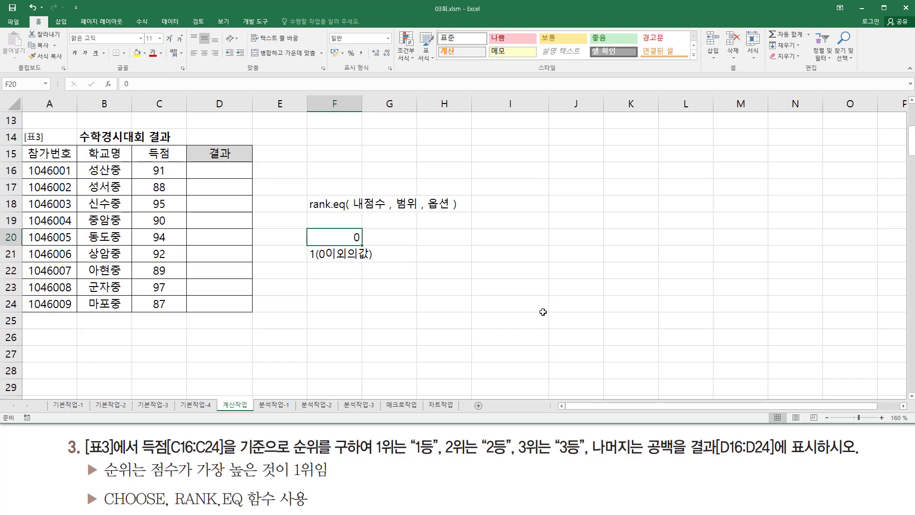
pyautogui.press('F2')
pyautogui.write('(')
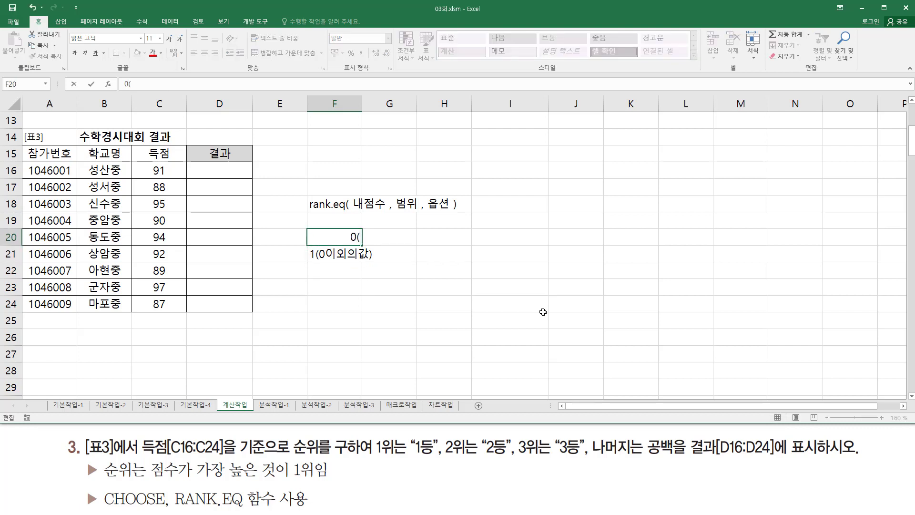
pyautogui.write('생략)')
pyautogui.press('Return')
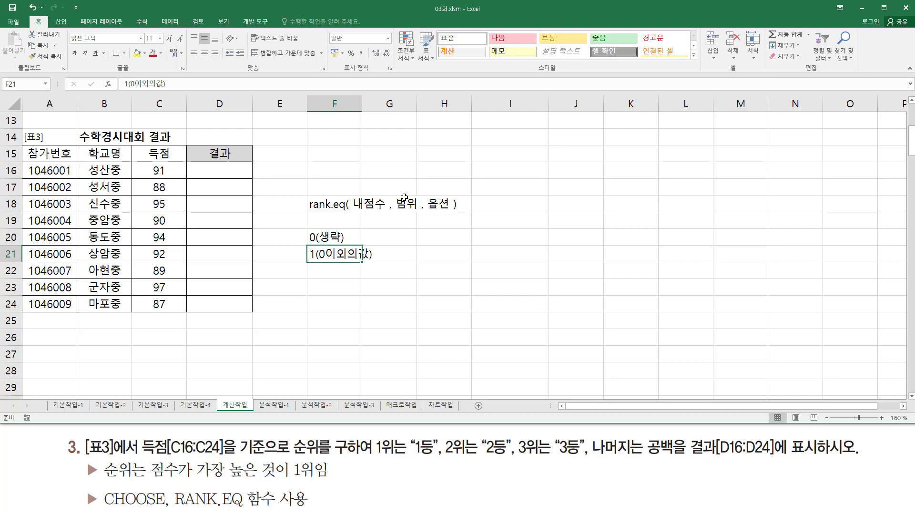
# Step: Right-align the two option notes in F20:F21
pyautogui.press('Up')
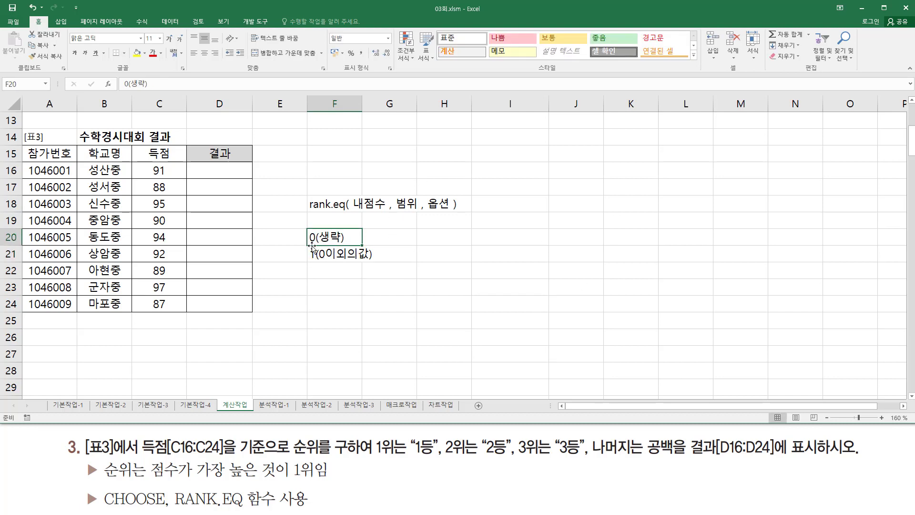
pyautogui.moveTo(341, 241); pyautogui.dragTo(367, 267)
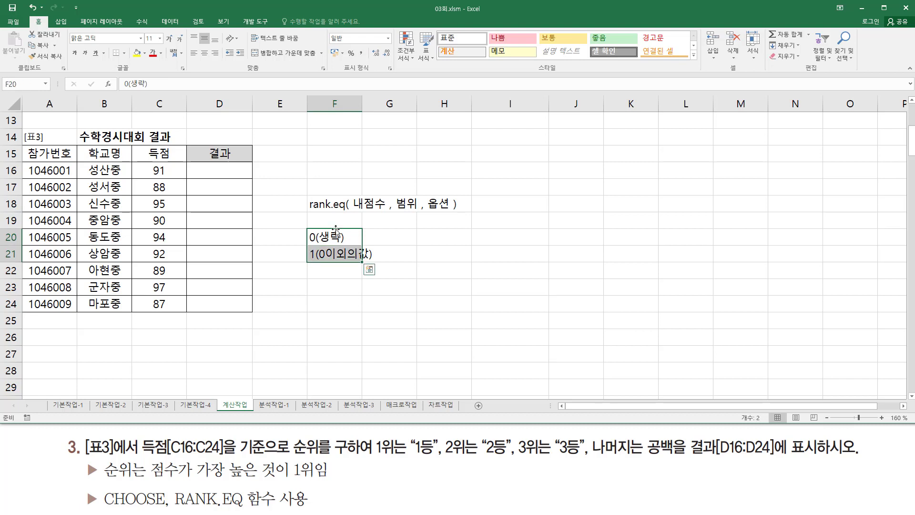
pyautogui.click(215, 52)
pyautogui.click(336, 274)
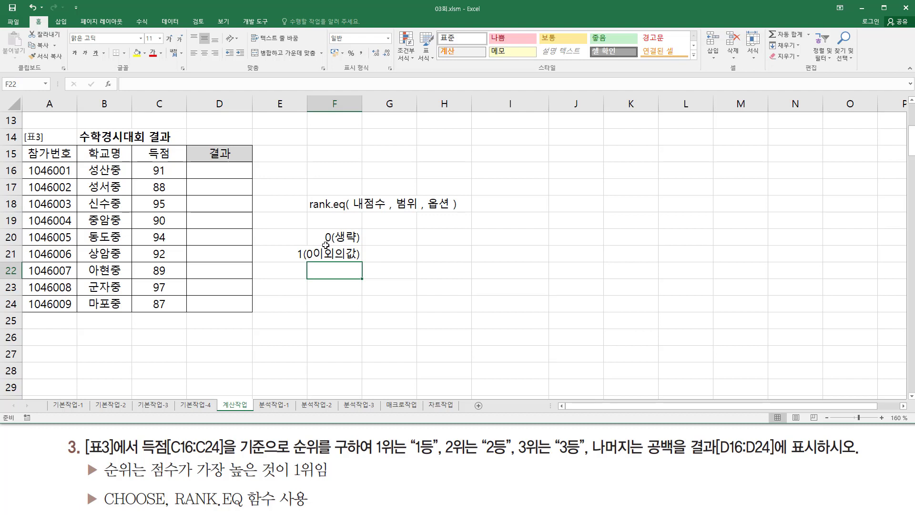
pyautogui.moveTo(329, 241); pyautogui.dragTo(328, 254)
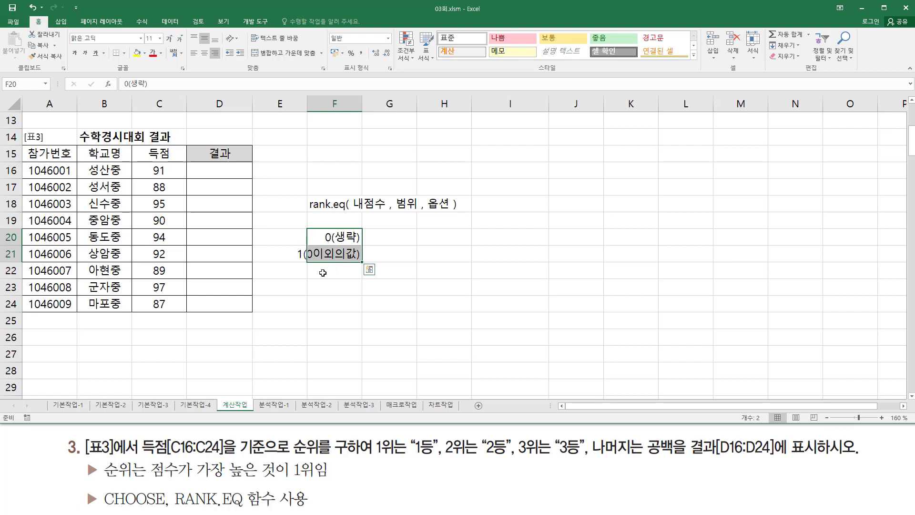
pyautogui.click(345, 282)
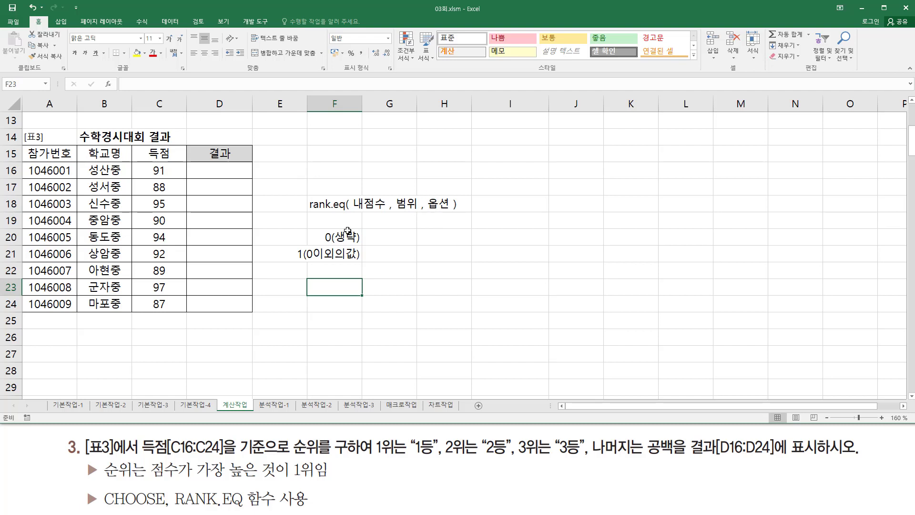
# Step: Write 높은수 1등 in H20 and 낮은수 1등 in H21 beside the option notes
pyautogui.click(399, 238)
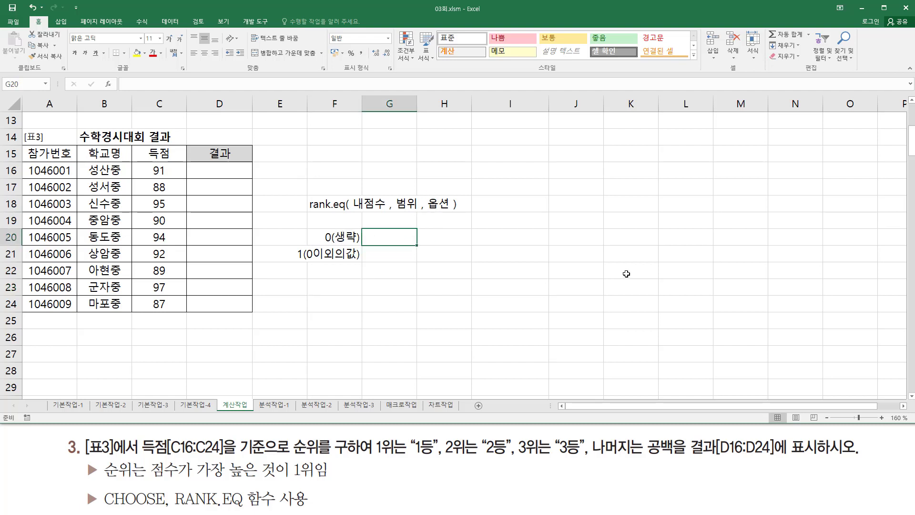
pyautogui.press('Right')
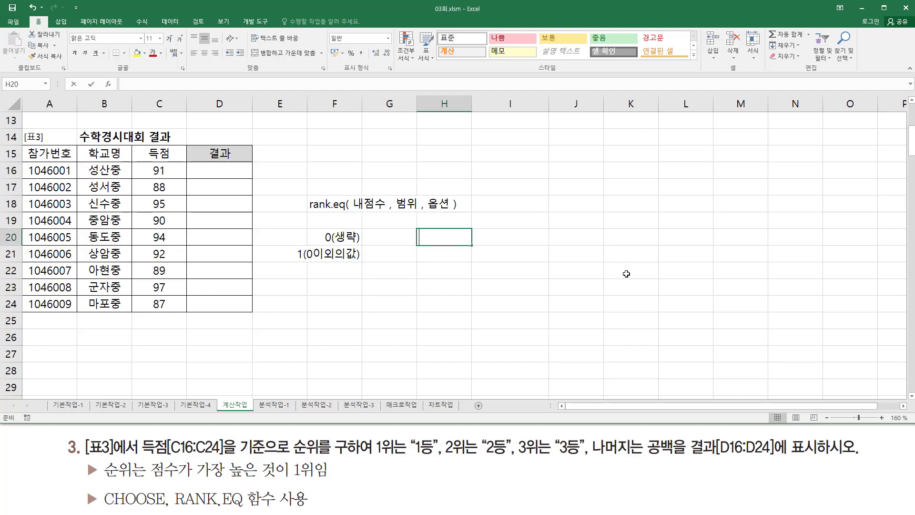
pyautogui.write('높은수 1')
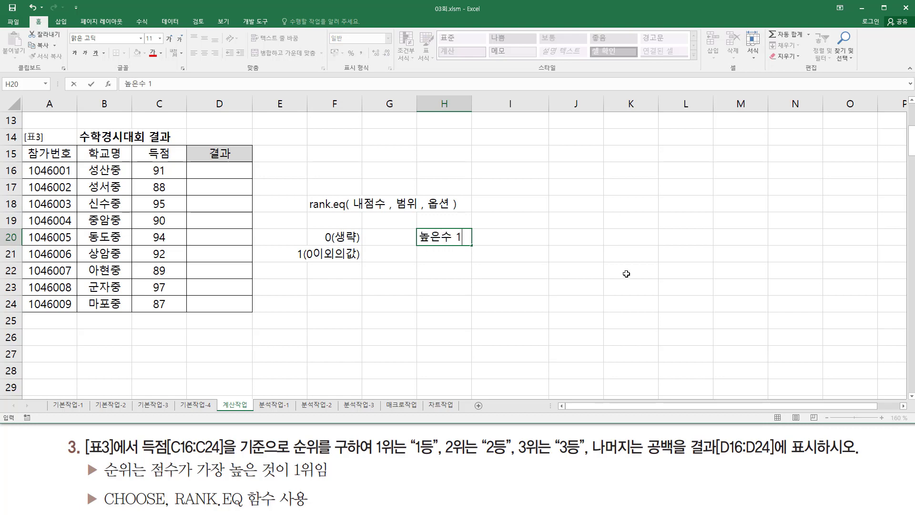
pyautogui.write('등')
pyautogui.press('Return')
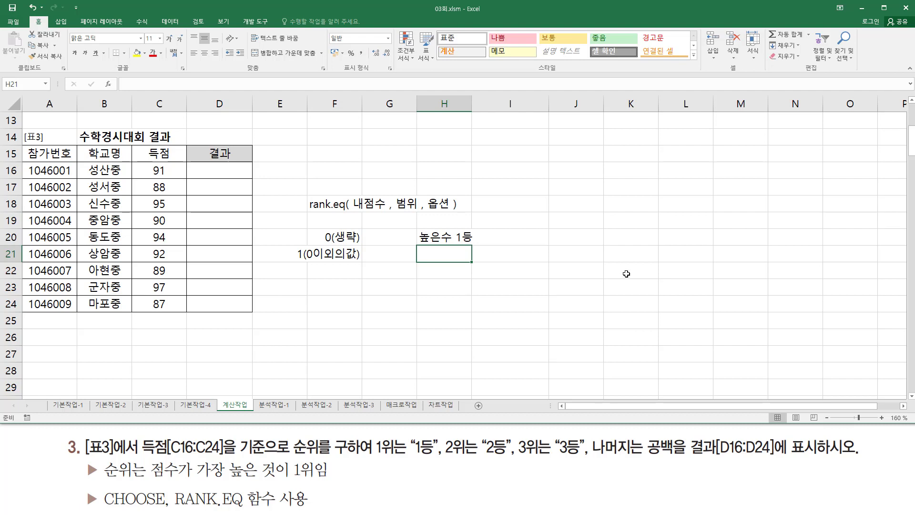
pyautogui.write('낮은수 1ㄷ')
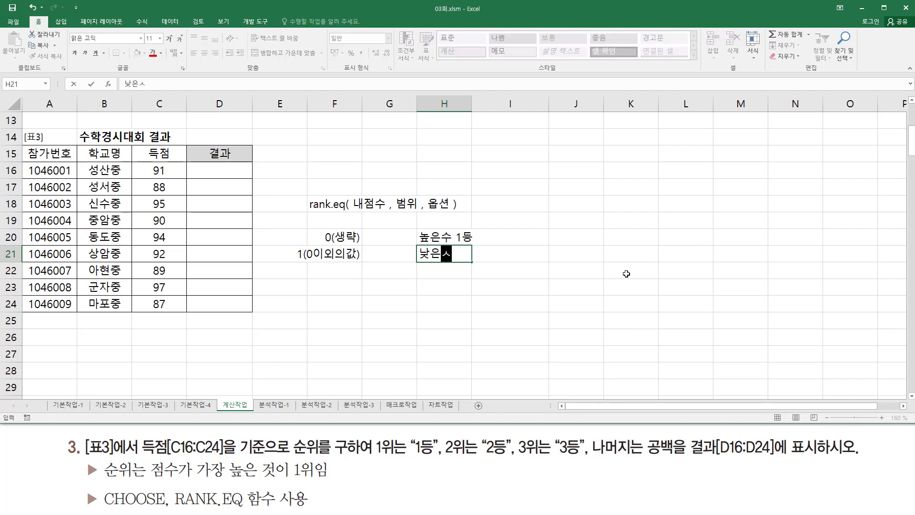
pyautogui.write('등')
pyautogui.press('Return')
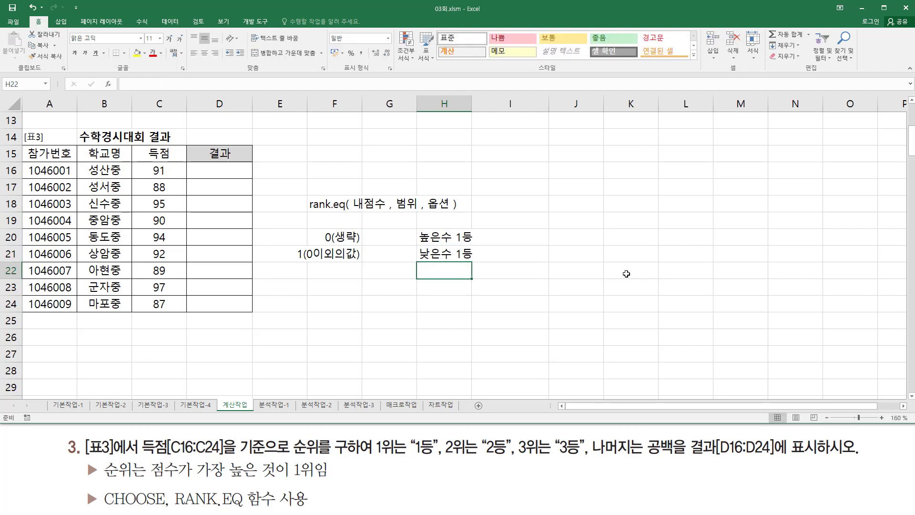
# Step: Check the ranking rule in task 3 and write 내림차순 in G20 and 오름차순 in G21
pyautogui.press('Left')
pyautogui.press('Up')
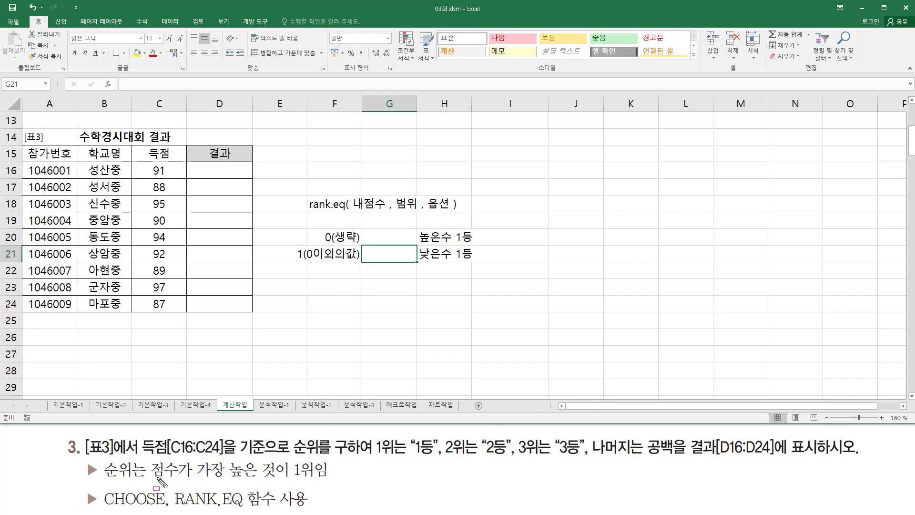
pyautogui.moveTo(152, 478); pyautogui.dragTo(335, 477)
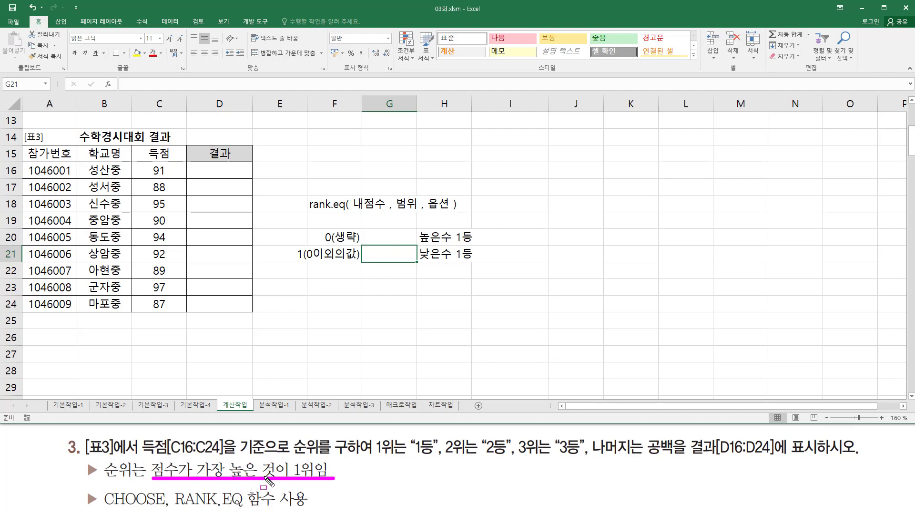
pyautogui.press('Escape')
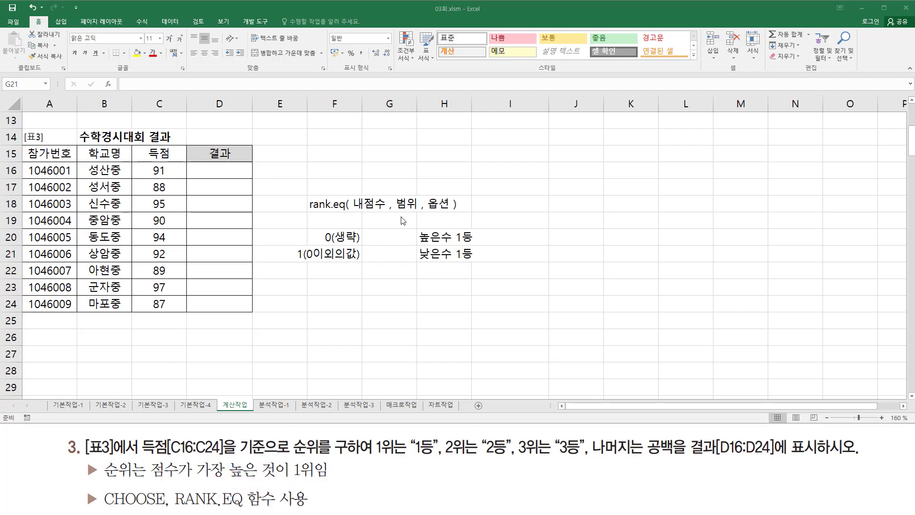
pyautogui.click(387, 237)
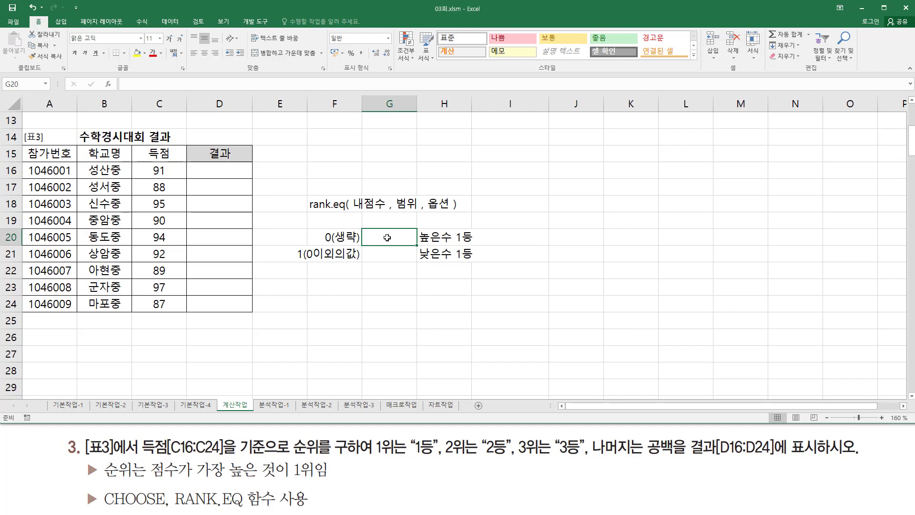
pyautogui.write('내')
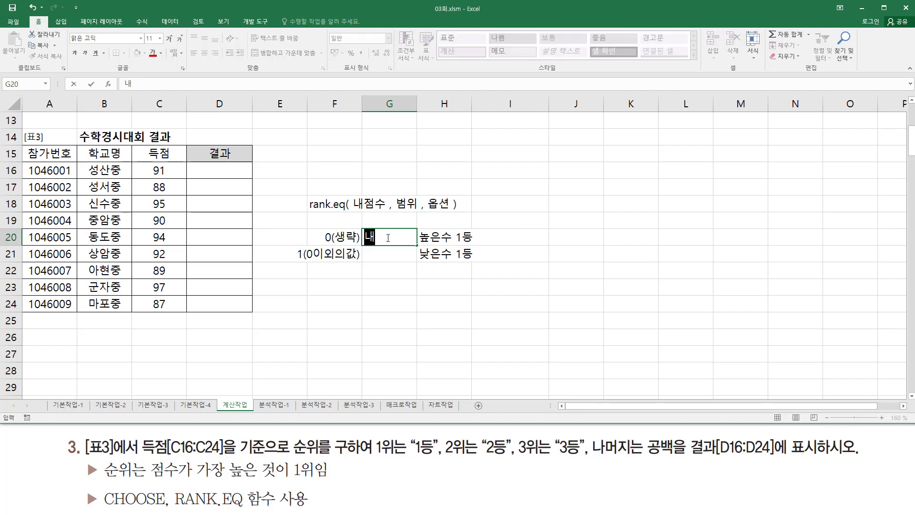
pyautogui.write('림차순')
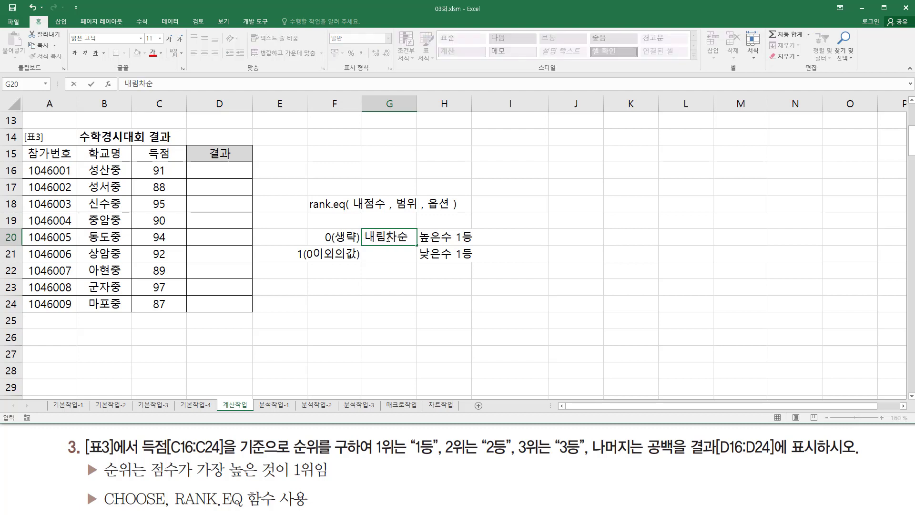
pyautogui.press('Return')
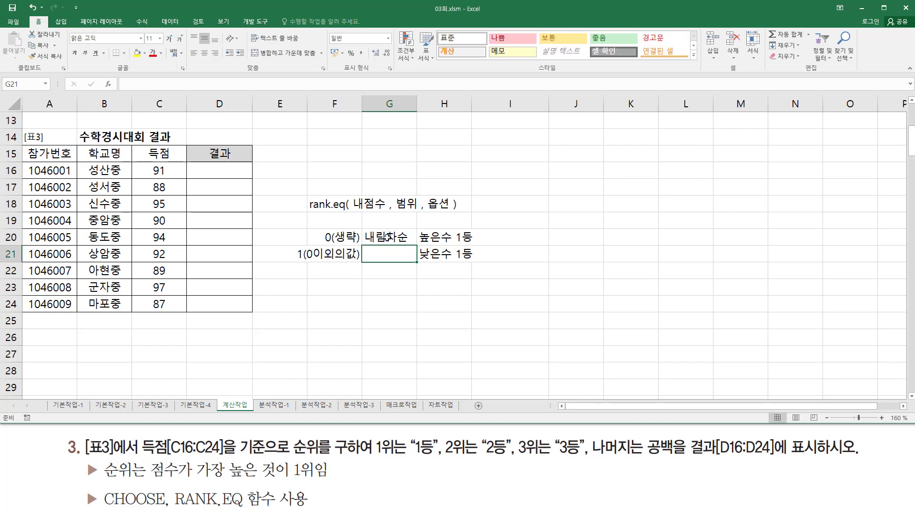
pyautogui.write('오름차순')
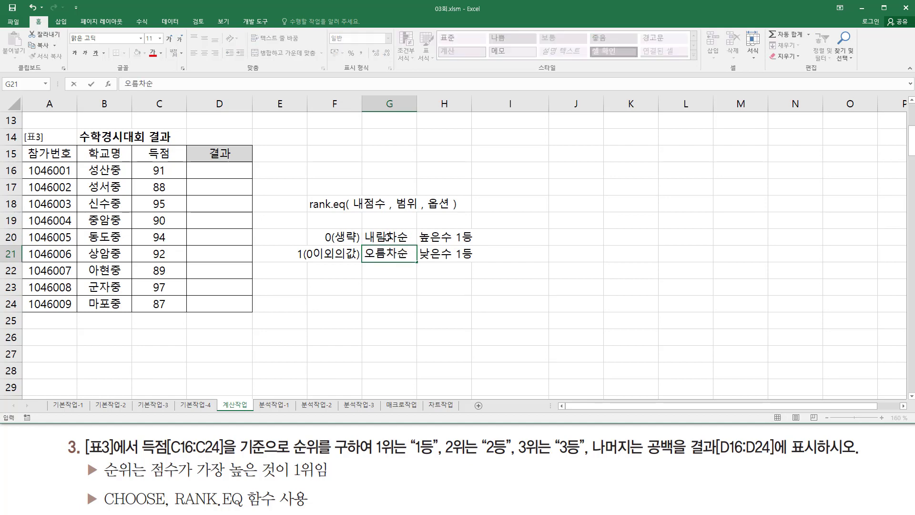
pyautogui.press('Return')
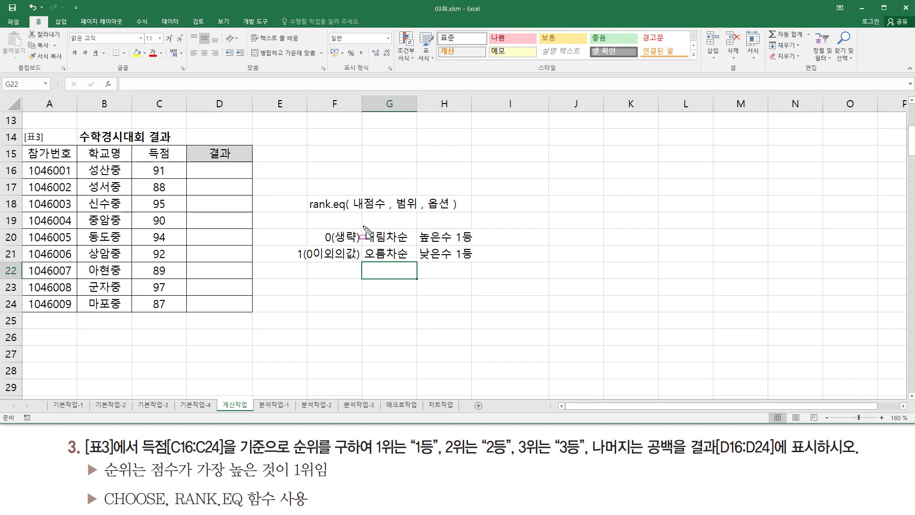
# Step: Review the sort-order notes in G20:H21, comparing which number ranks first in descending and in ascending order
pyautogui.moveTo(364, 227); pyautogui.dragTo(411, 245)
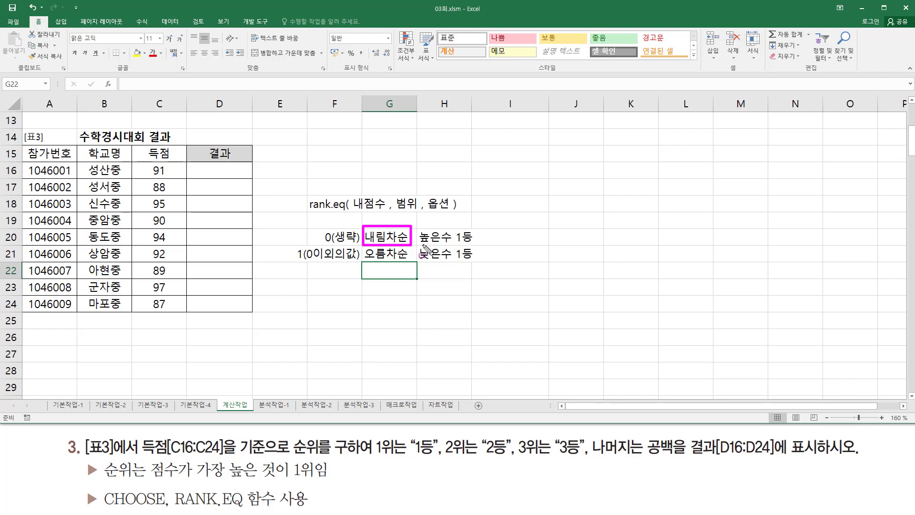
pyautogui.moveTo(420, 243); pyautogui.dragTo(472, 244)
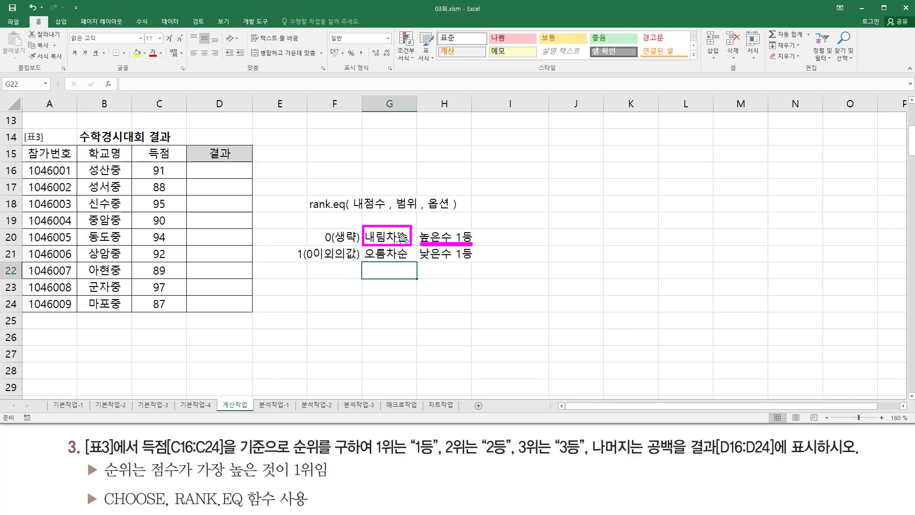
pyautogui.press('Escape')
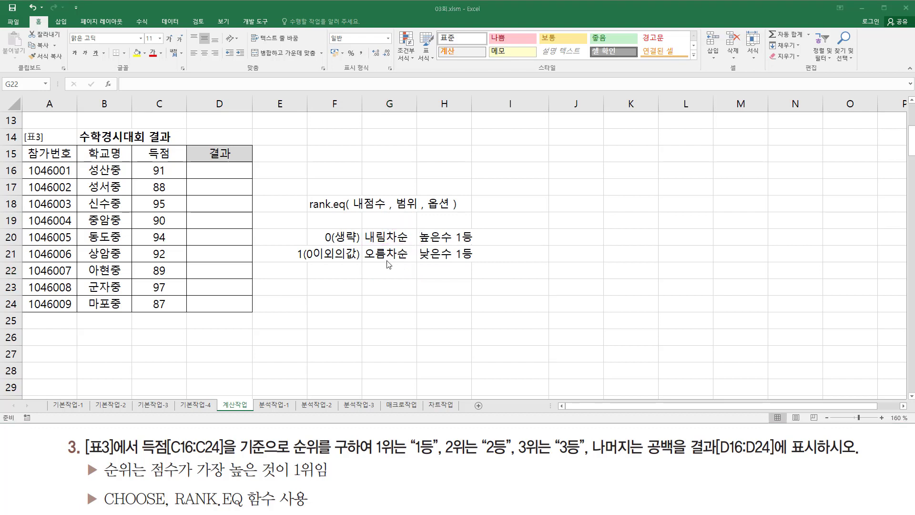
pyautogui.moveTo(364, 243); pyautogui.dragTo(415, 264)
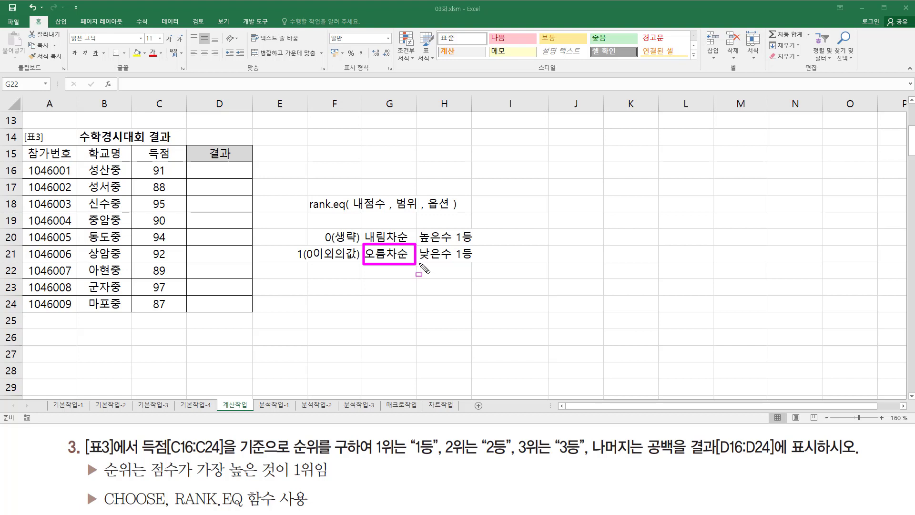
pyautogui.moveTo(419, 262); pyautogui.dragTo(475, 262)
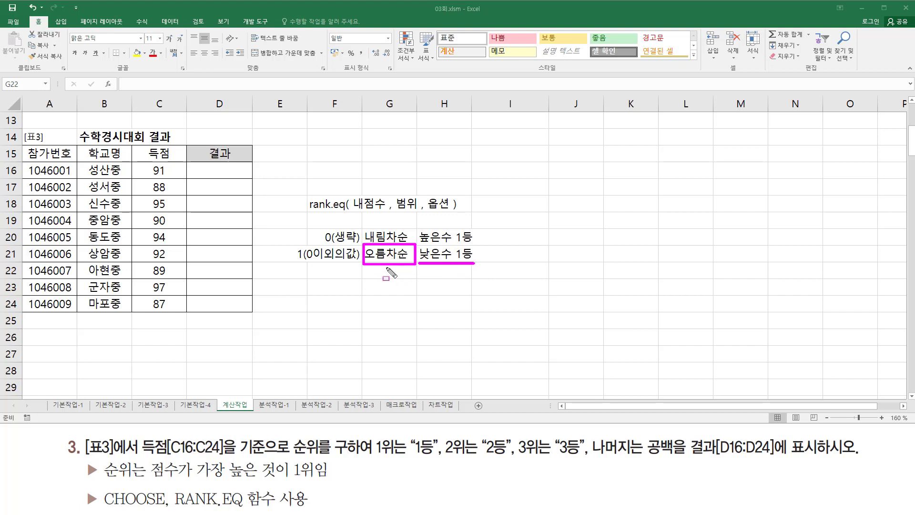
pyautogui.press('e')
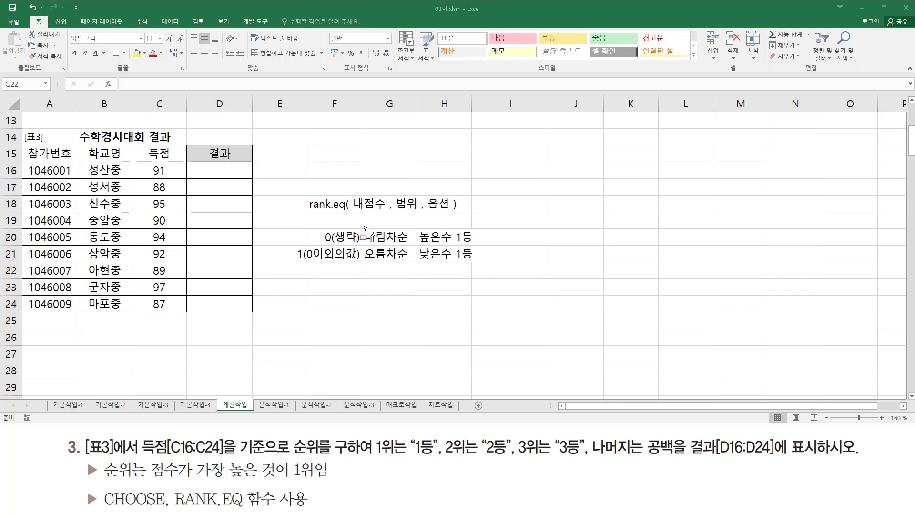
pyautogui.moveTo(362, 227); pyautogui.dragTo(415, 263)
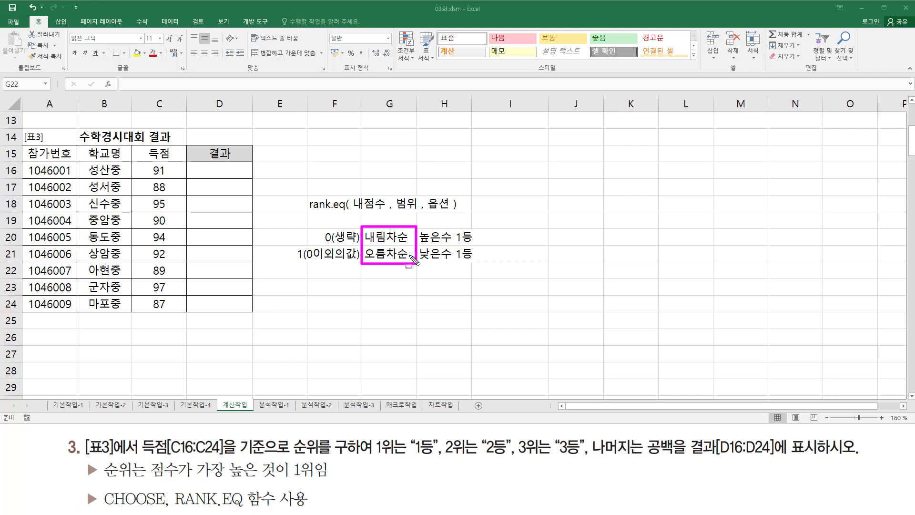
# Step: Begin a RANK.EQ formula in D16, the first cell of 표3's 결과 column, to rank the score in C16
pyautogui.press('Escape')
pyautogui.click(349, 292)
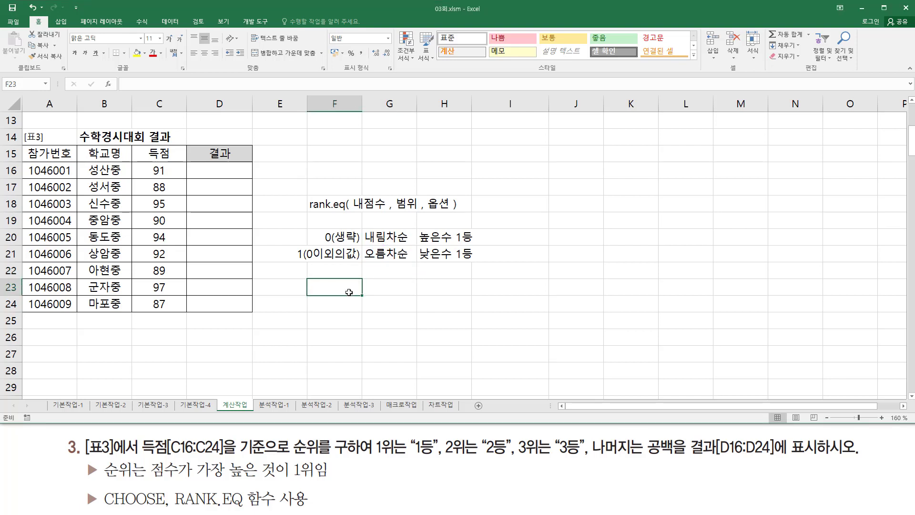
pyautogui.click(218, 168)
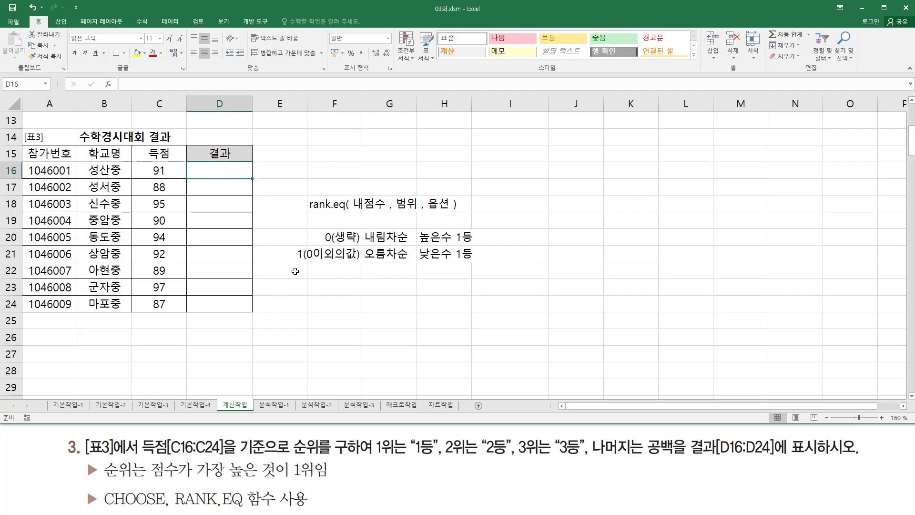
pyautogui.write('ran')
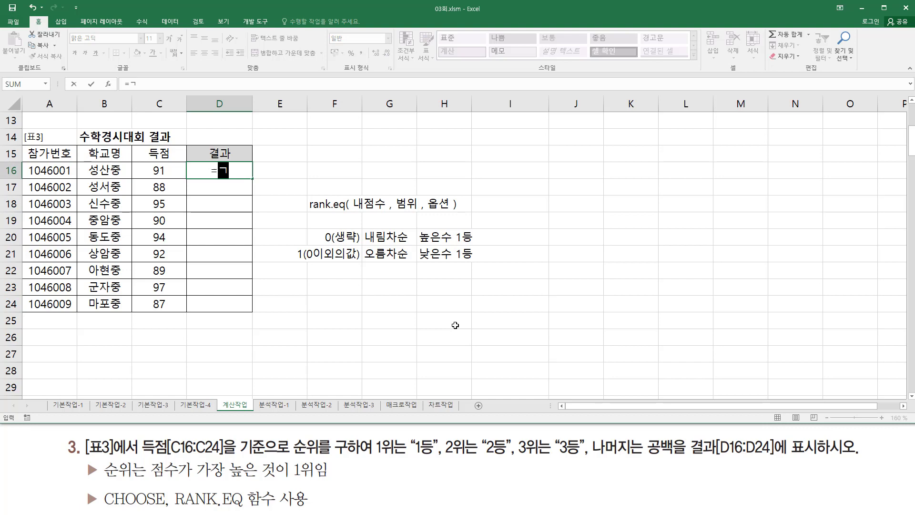
pyautogui.write('k.e')
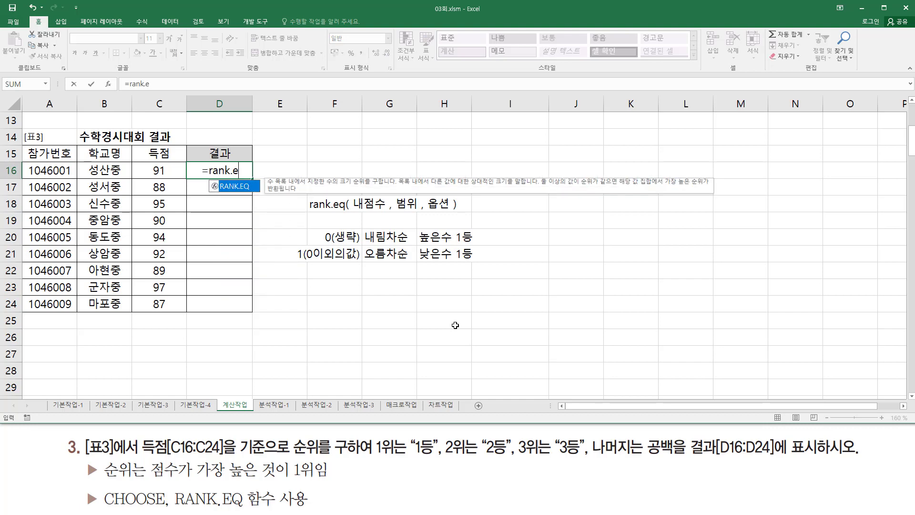
pyautogui.press('Tab')
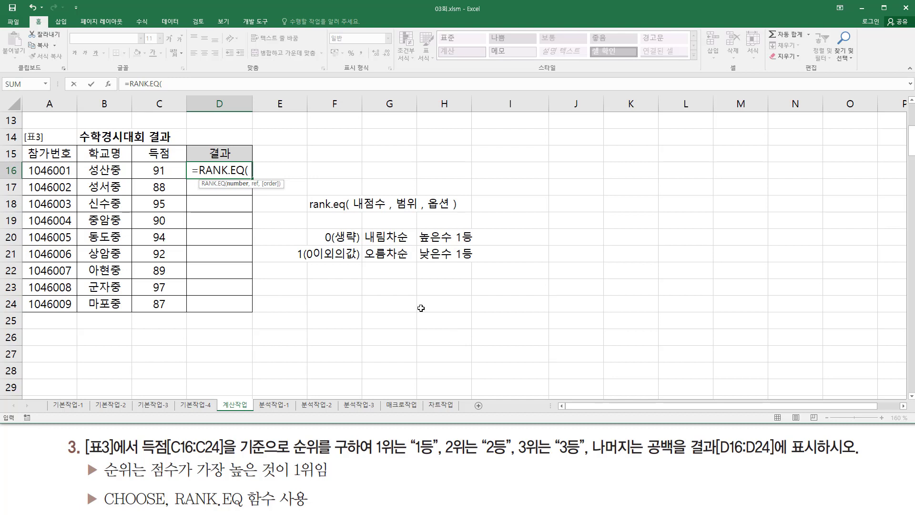
pyautogui.moveTo(206, 166); pyautogui.dragTo(240, 175)
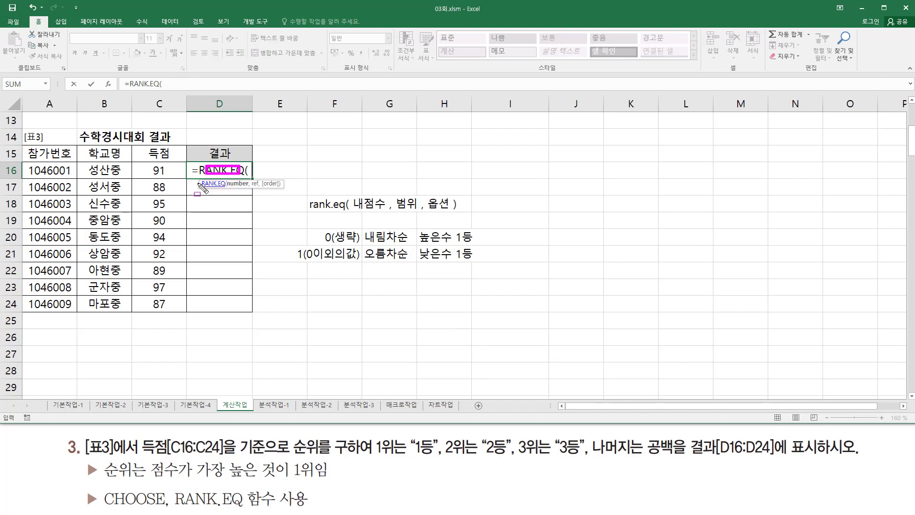
pyautogui.moveTo(148, 163); pyautogui.dragTo(173, 177)
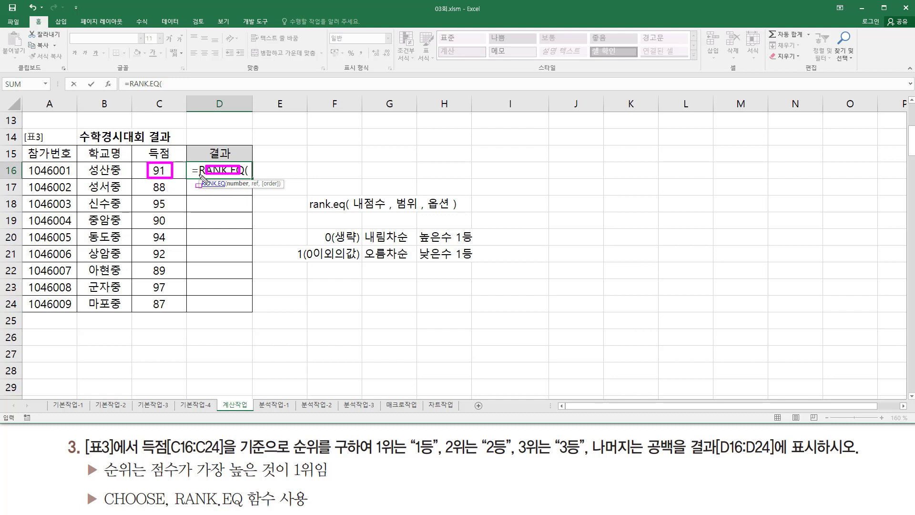
# Step: Complete the RANK.EQ formula in D16 with C16 as the number and C16:C24 as the range, leaving out the order option
pyautogui.press('Escape')
pyautogui.click(166, 172)
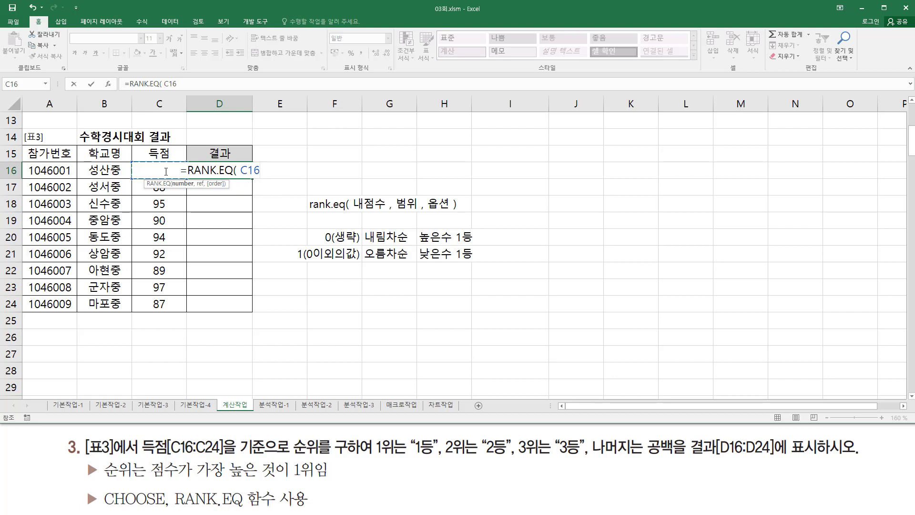
pyautogui.write(',')
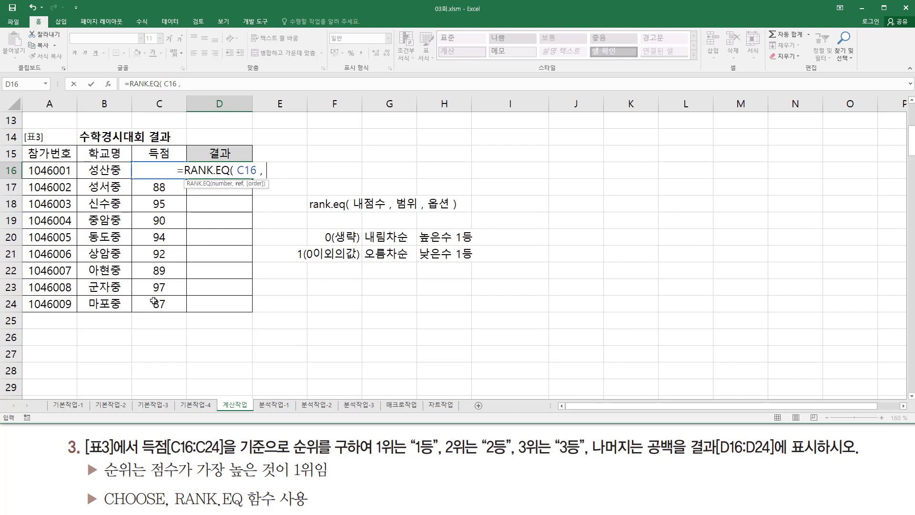
pyautogui.moveTo(157, 304); pyautogui.dragTo(169, 174)
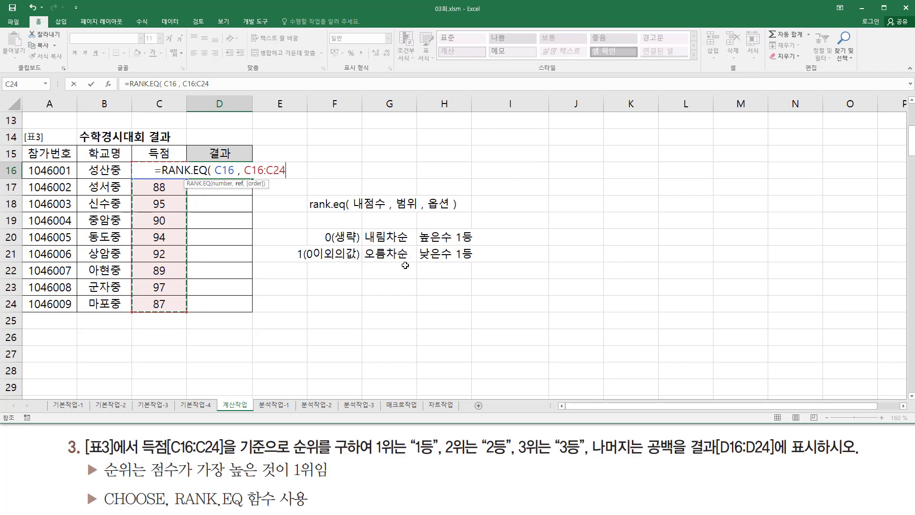
pyautogui.moveTo(325, 243); pyautogui.dragTo(356, 244)
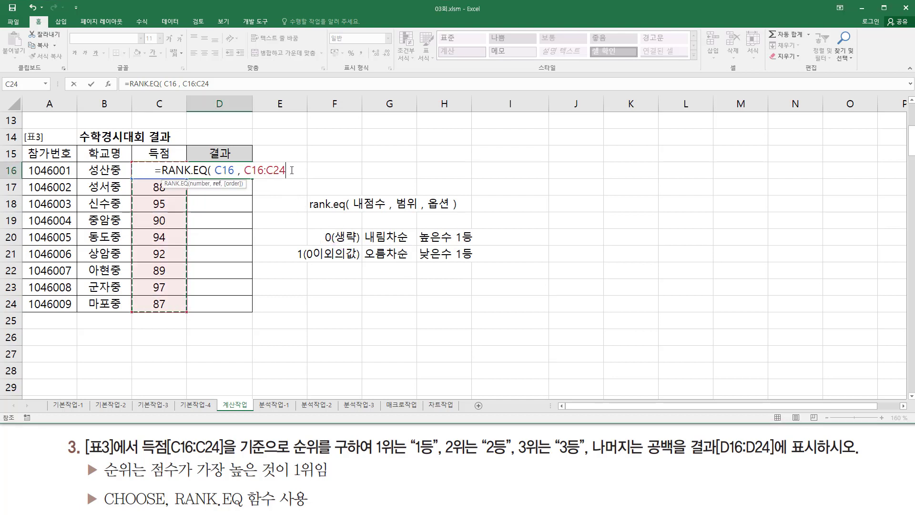
pyautogui.write(')')
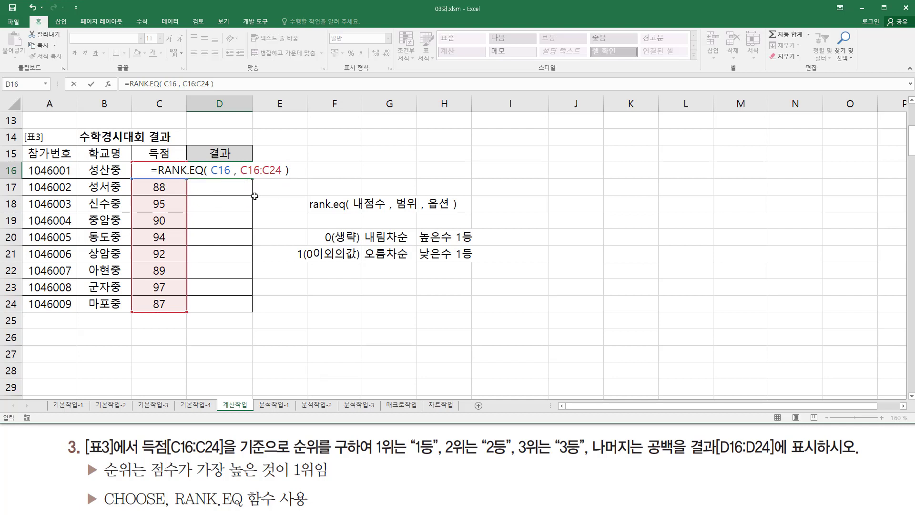
pyautogui.moveTo(239, 176); pyautogui.dragTo(283, 177)
pyautogui.moveTo(132, 161); pyautogui.dragTo(187, 315)
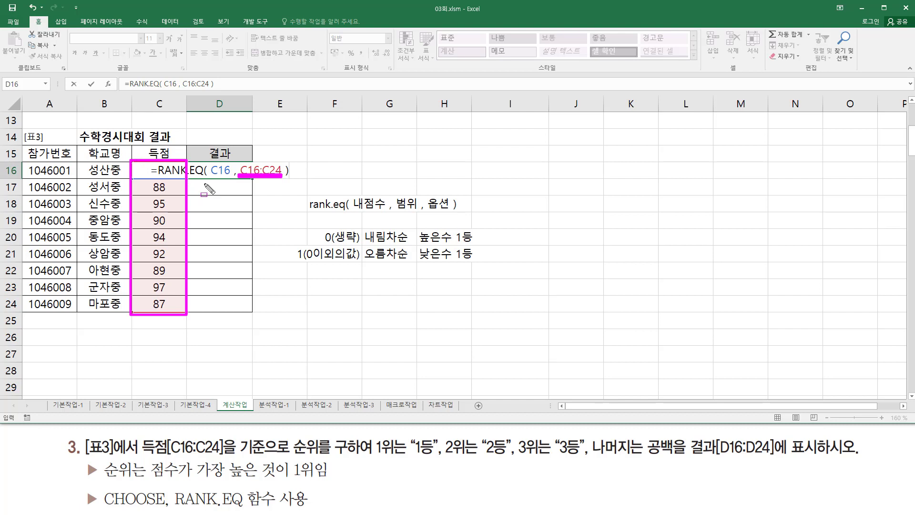
pyautogui.moveTo(203, 183); pyautogui.dragTo(242, 193)
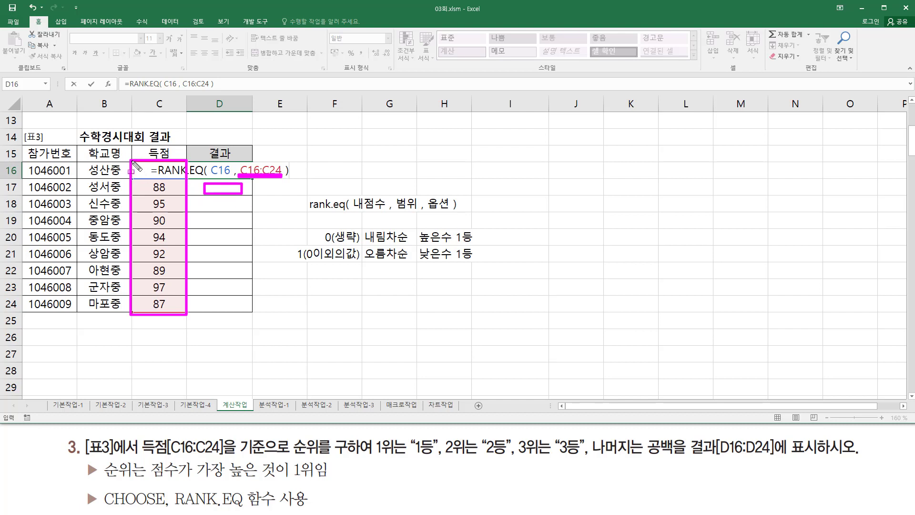
pyautogui.moveTo(133, 162); pyautogui.dragTo(186, 314)
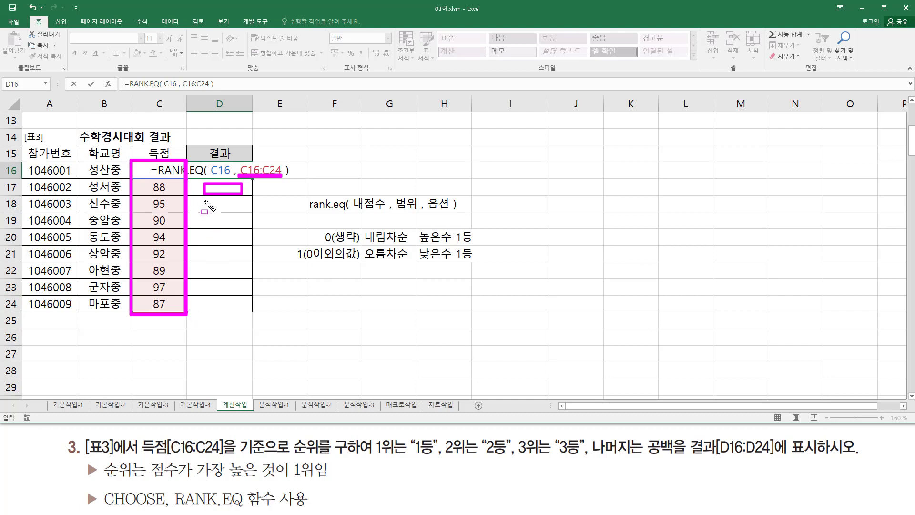
pyautogui.moveTo(204, 196); pyautogui.dragTo(246, 212)
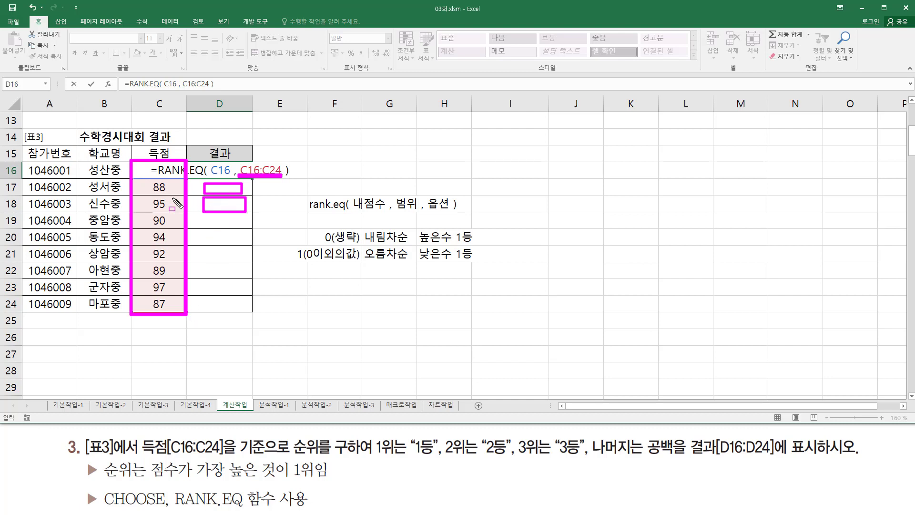
pyautogui.moveTo(154, 210); pyautogui.dragTo(163, 210)
pyautogui.moveTo(138, 166); pyautogui.dragTo(188, 318)
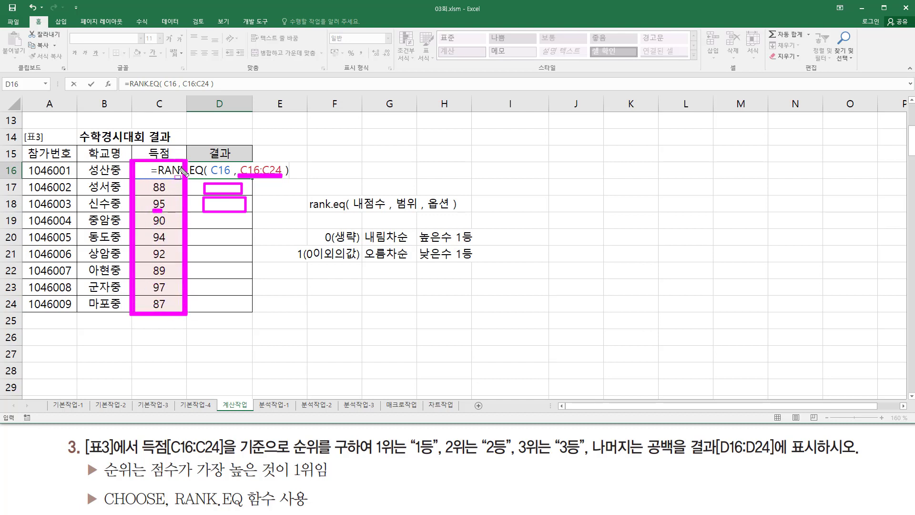
pyautogui.press('Escape')
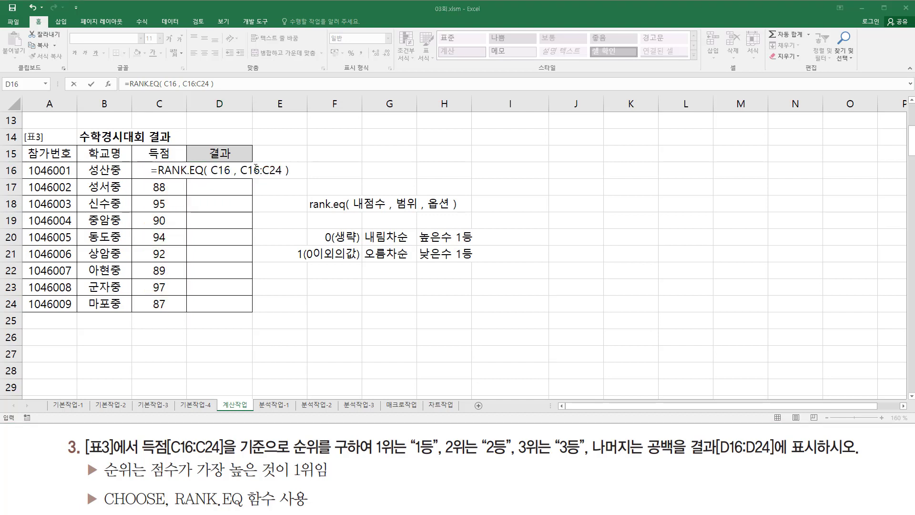
# Step: Make the C16:C24 range absolute in D16's rank formula and fill the formula down to D24
pyautogui.moveTo(255, 171); pyautogui.dragTo(272, 173)
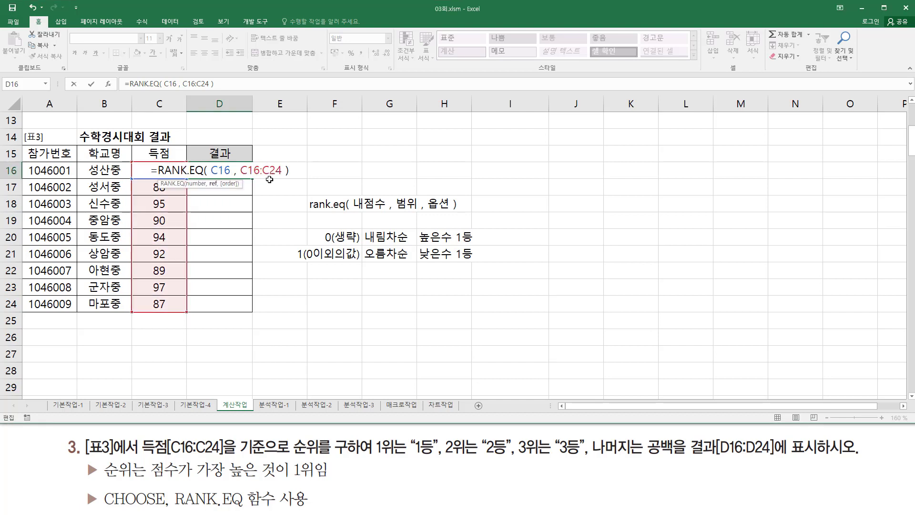
pyautogui.press('F4')
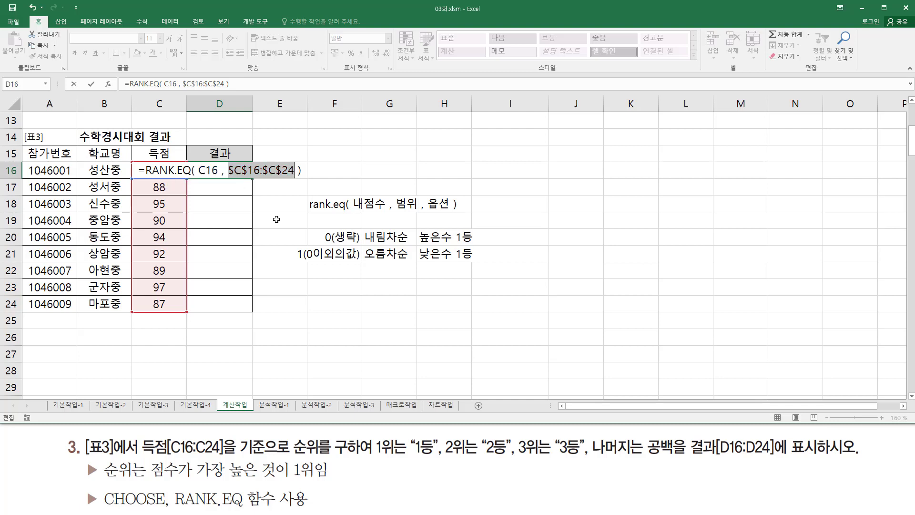
pyautogui.press('Return')
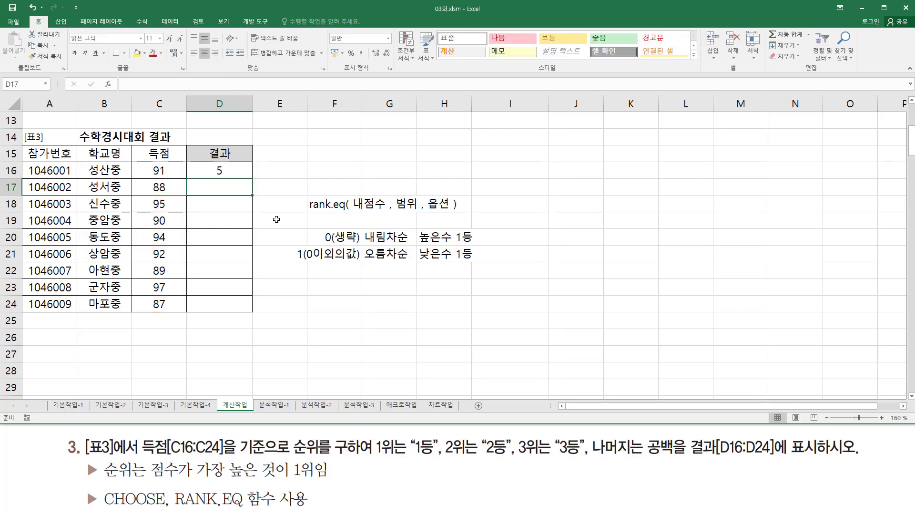
pyautogui.click(230, 172)
pyautogui.moveTo(251, 180); pyautogui.dragTo(253, 317)
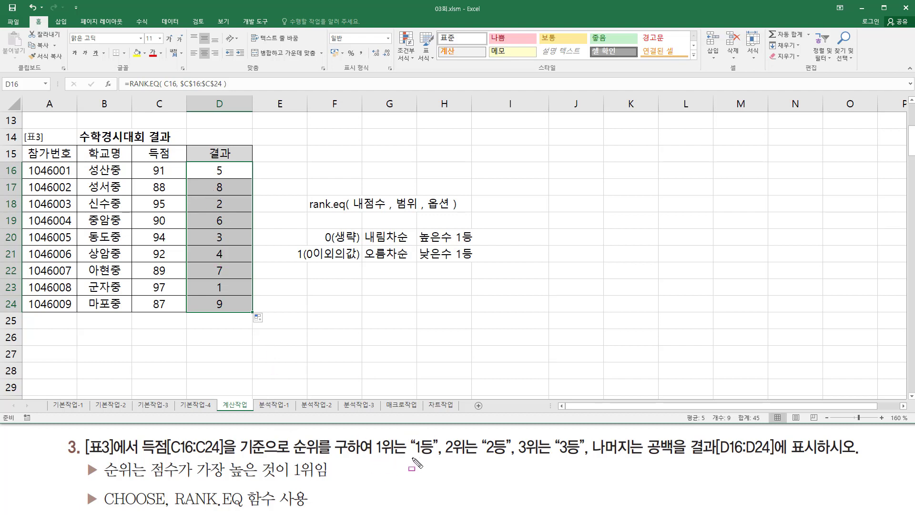
pyautogui.moveTo(412, 458); pyautogui.dragTo(431, 459)
pyautogui.moveTo(488, 458); pyautogui.dragTo(504, 458)
pyautogui.moveTo(561, 454); pyautogui.dragTo(575, 454)
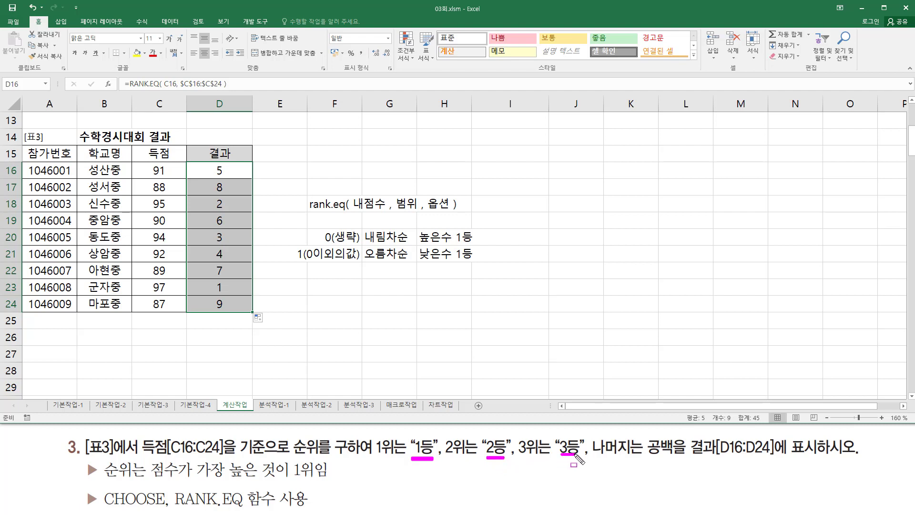
pyautogui.moveTo(649, 457); pyautogui.dragTo(674, 458)
pyautogui.moveTo(100, 484)
pyautogui.mouseDown()
pyautogui.moveTo(118, 503)
pyautogui.moveTo(168, 510)
pyautogui.mouseUp()
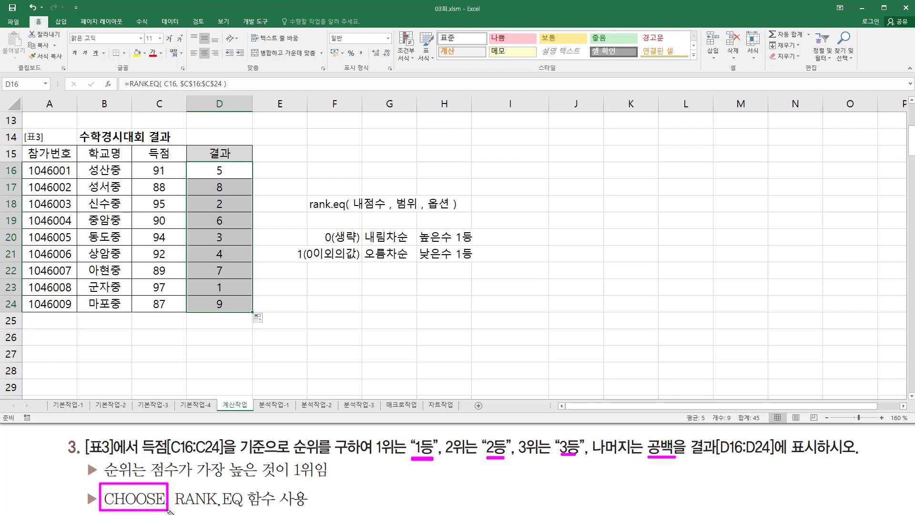
pyautogui.press('Escape')
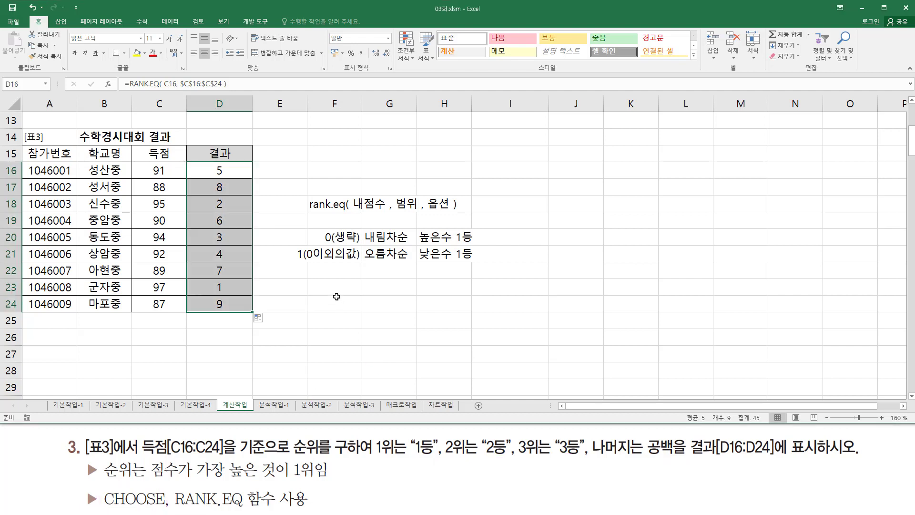
# Step: Enter the syntax note choose( 1 , "a" , "b" , "c" ,"d" ) as text in cell F23
pyautogui.click(335, 292)
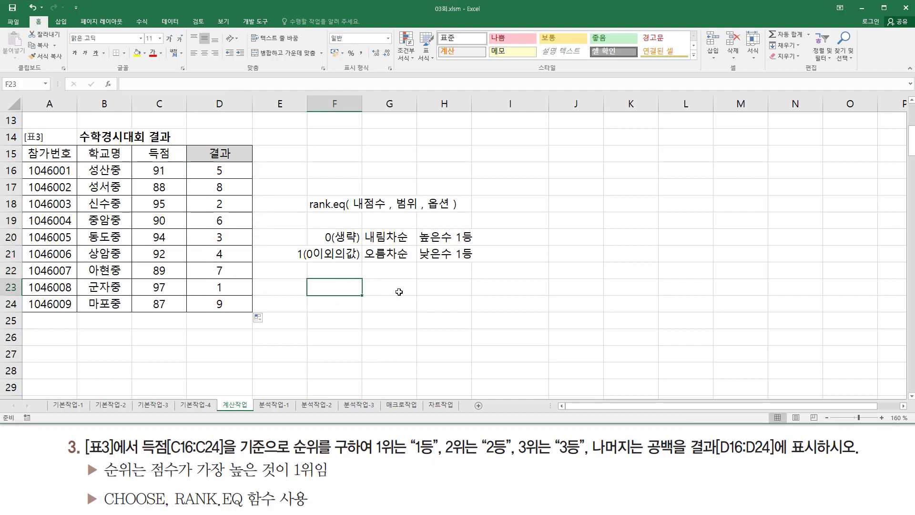
pyautogui.write('choose(  1 , "a" , "b" , "c" ,"c')
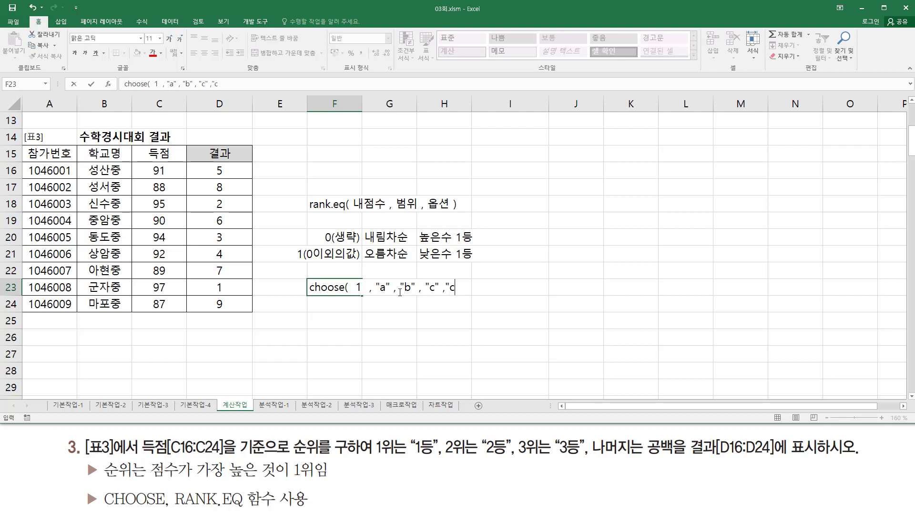
pyautogui.press('BackSpace')
pyautogui.write('d" )')
pyautogui.press('Return')
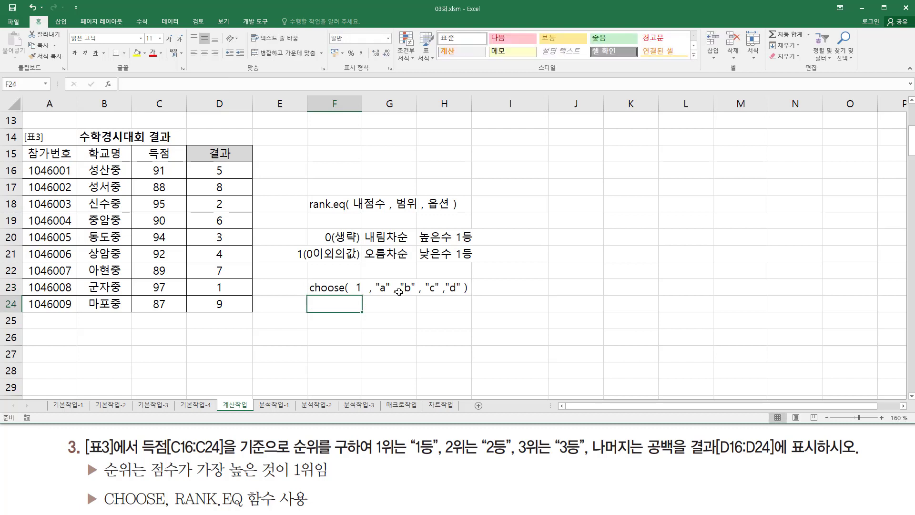
pyautogui.click(460, 347)
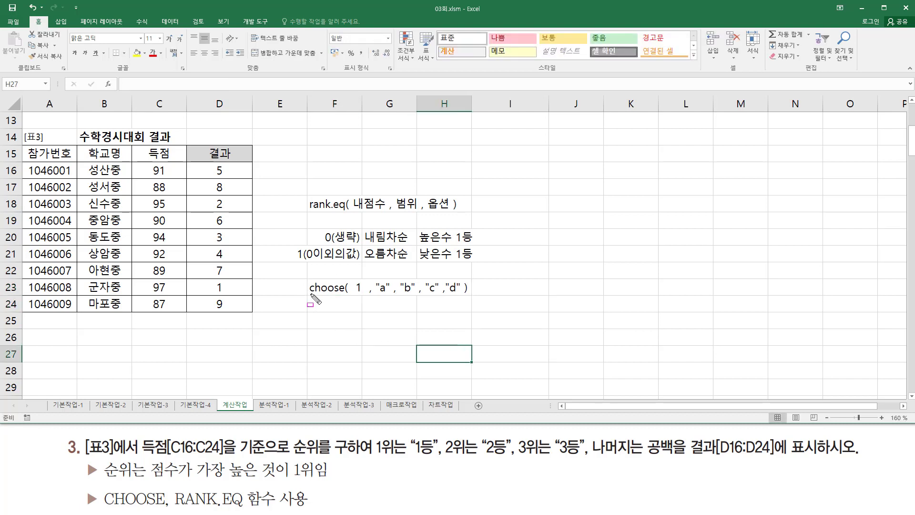
pyautogui.moveTo(308, 295); pyautogui.dragTo(460, 296)
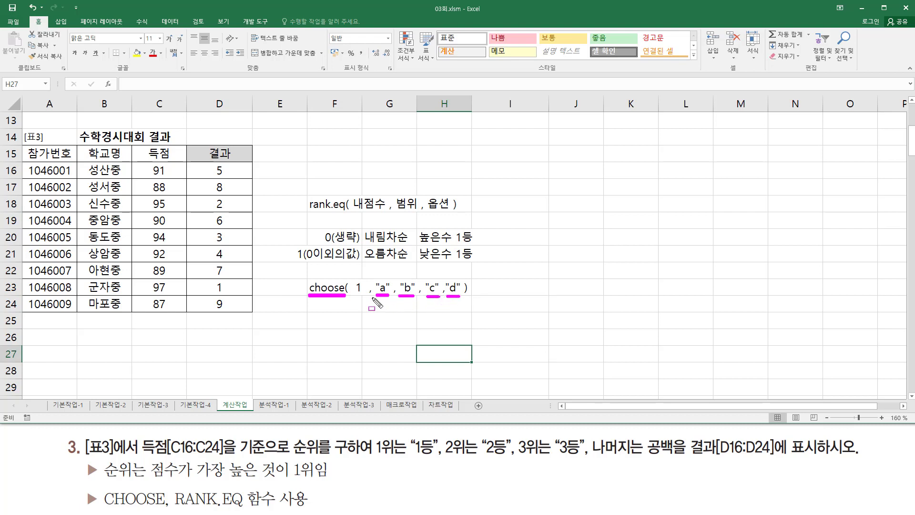
pyautogui.moveTo(353, 278); pyautogui.dragTo(367, 311)
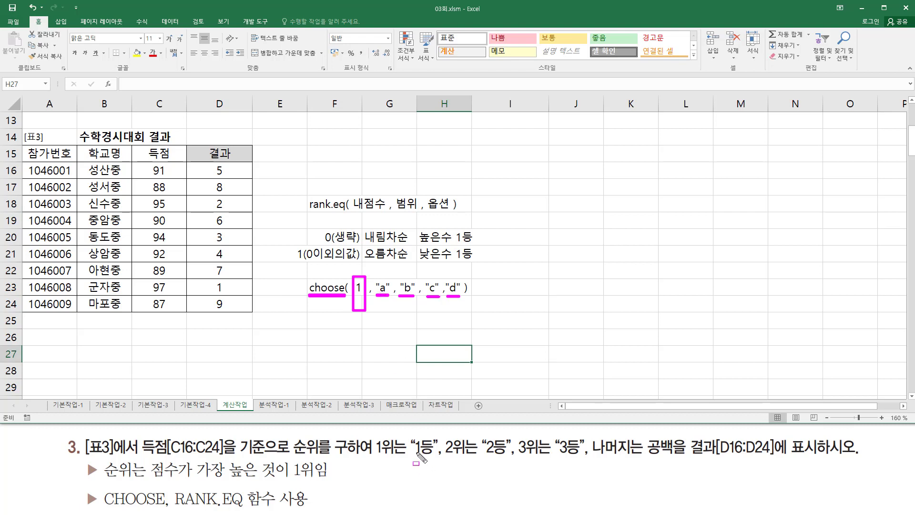
pyautogui.moveTo(414, 456); pyautogui.dragTo(432, 457)
pyautogui.moveTo(486, 456); pyautogui.dragTo(506, 457)
pyautogui.moveTo(560, 457); pyautogui.dragTo(580, 456)
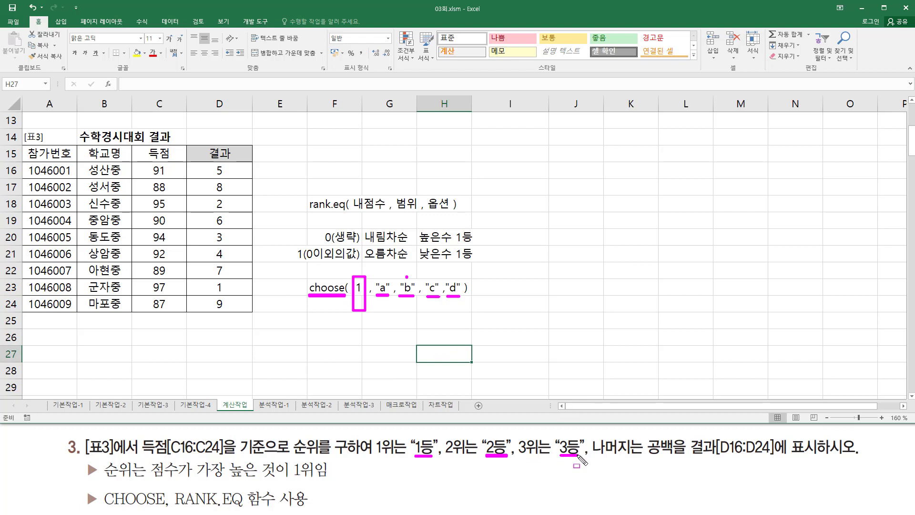
pyautogui.click(431, 278)
pyautogui.moveTo(643, 435)
pyautogui.mouseDown()
pyautogui.moveTo(663, 458)
pyautogui.moveTo(676, 460)
pyautogui.mouseUp()
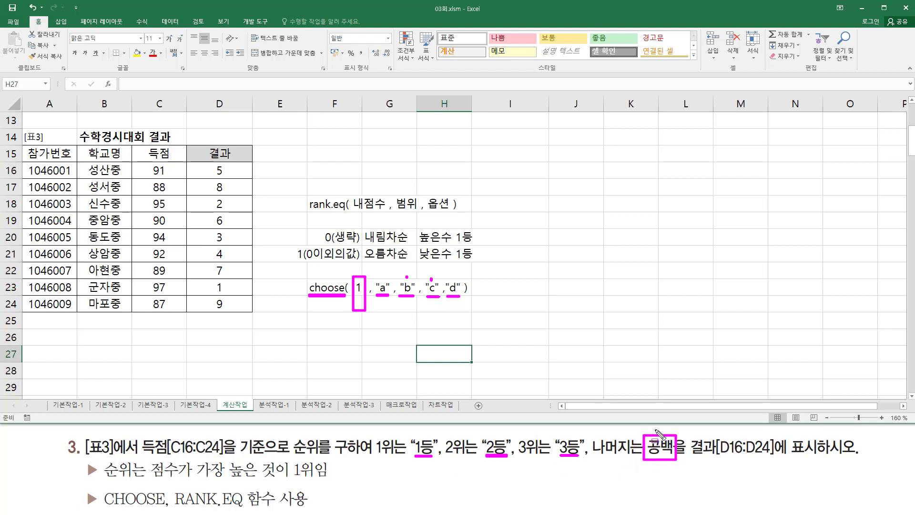
pyautogui.press('Escape')
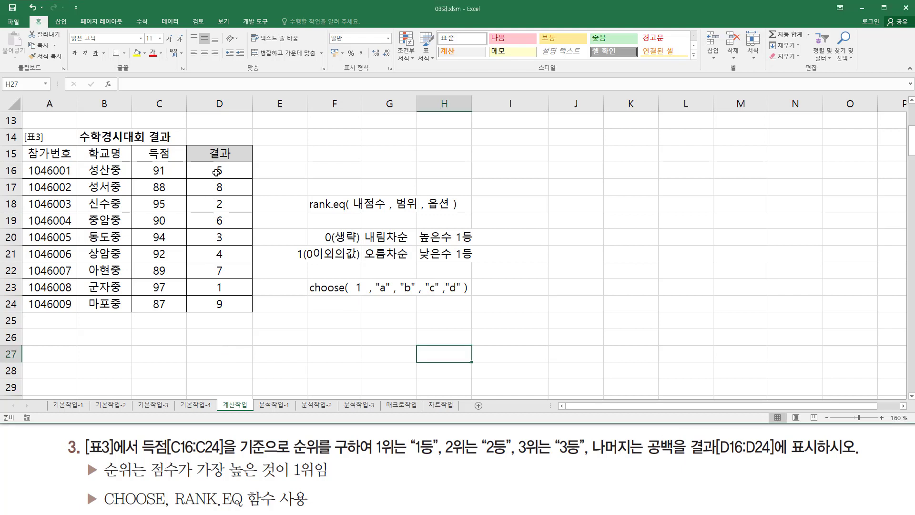
# Step: Nest D16's existing RANK.EQ expression inside a CHOOSE function as its index number
pyautogui.doubleClick(214, 170)
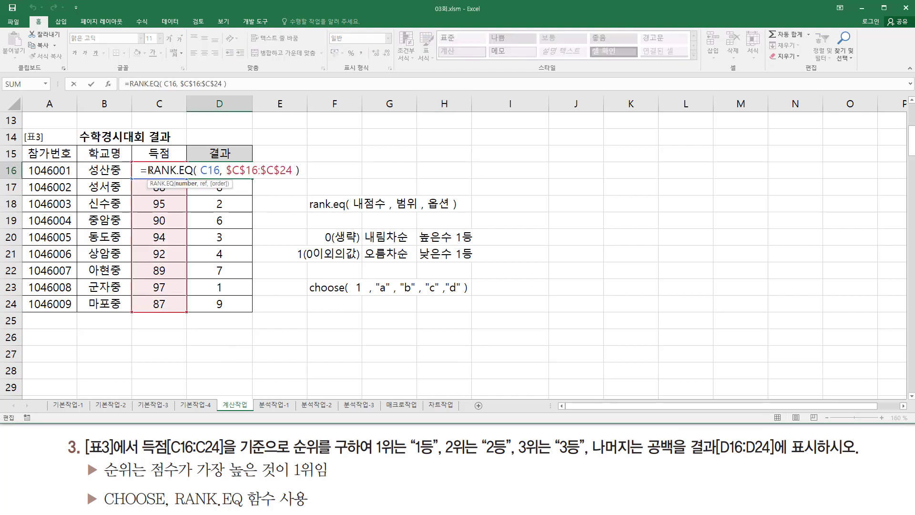
pyautogui.moveTo(149, 170); pyautogui.dragTo(422, 168)
pyautogui.hotkey('ctrl', 'c')
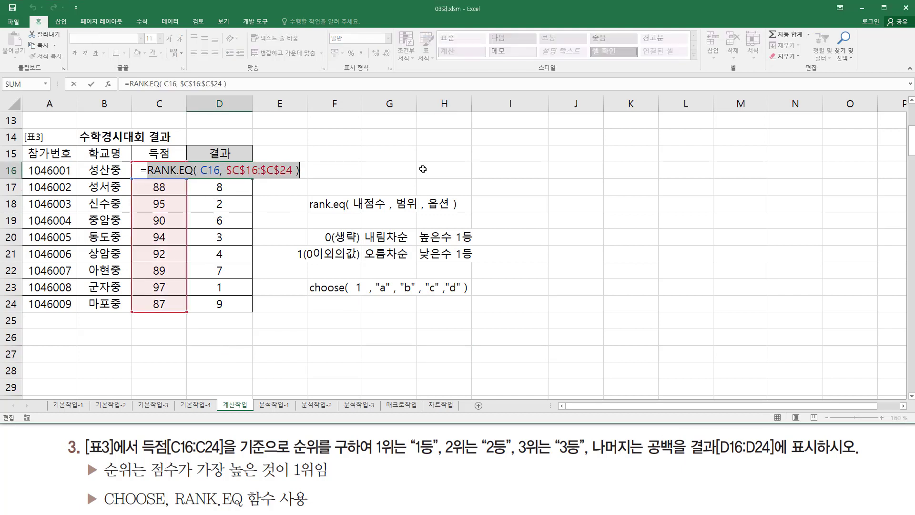
pyautogui.press('Delete')
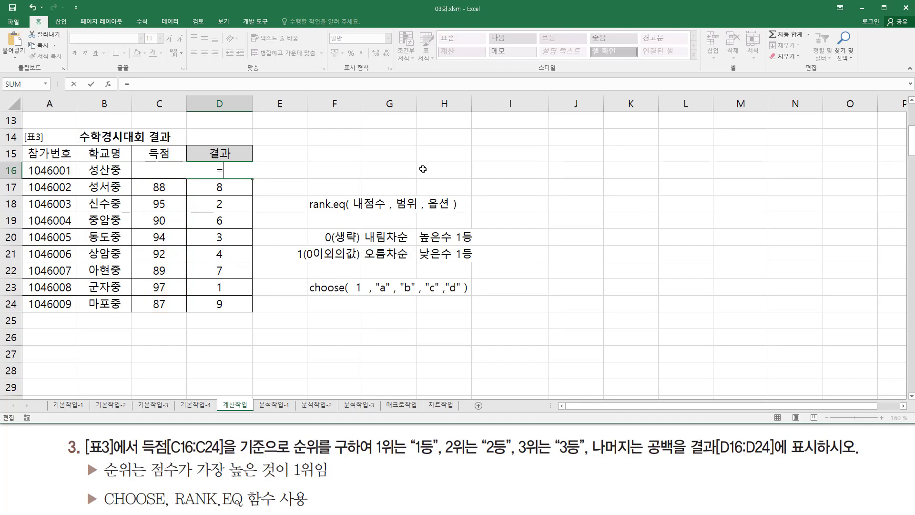
pyautogui.write('choo')
pyautogui.press('Tab')
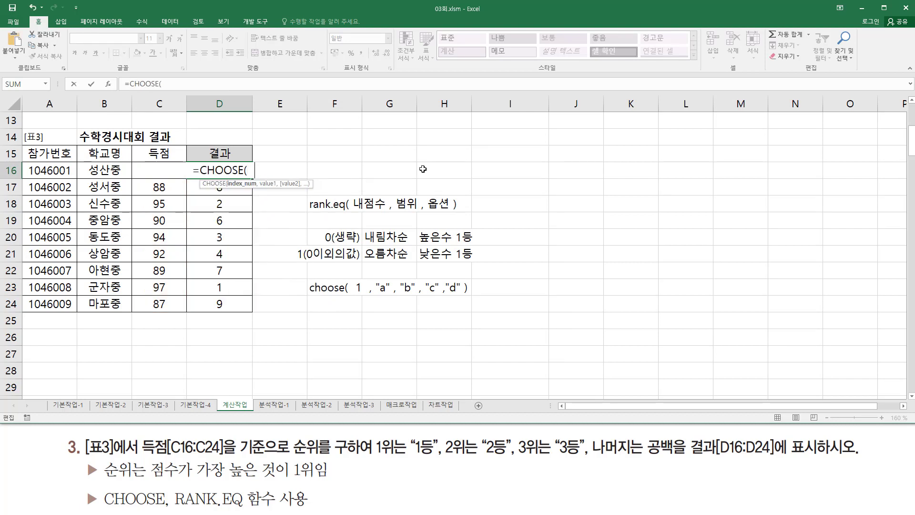
pyautogui.hotkey('ctrl', 'v')
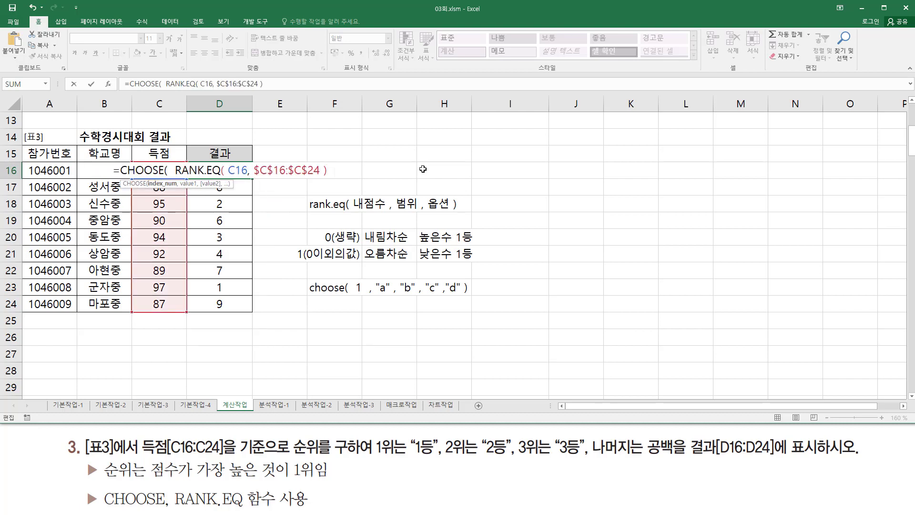
# Step: Complete D16's CHOOSE formula with the values "1등", "2등" and "3등" after the RANK.EQ index
pyautogui.write(',')
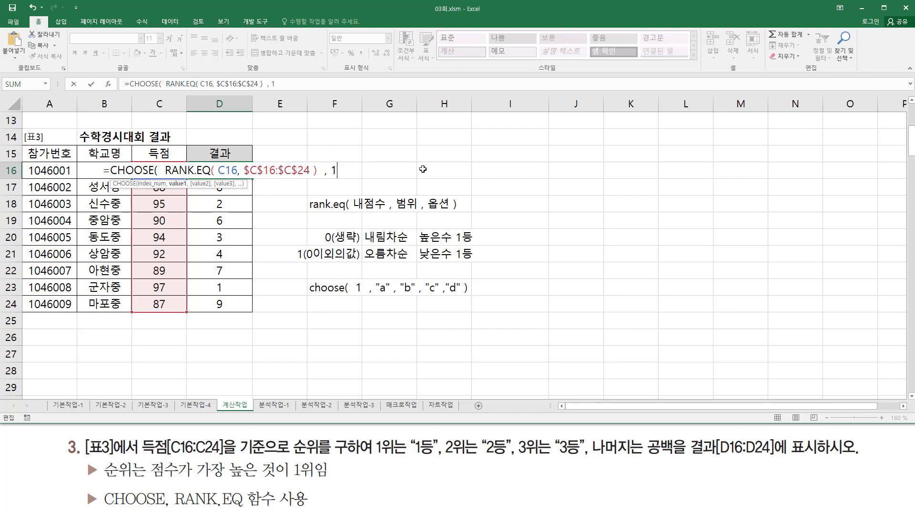
pyautogui.write(' "1e')
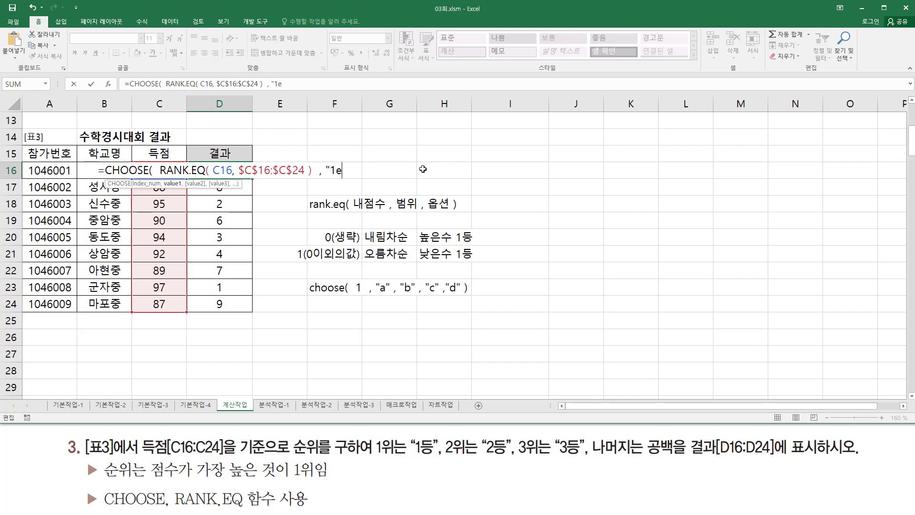
pyautogui.press('BackSpace')
pyautogui.write('등"')
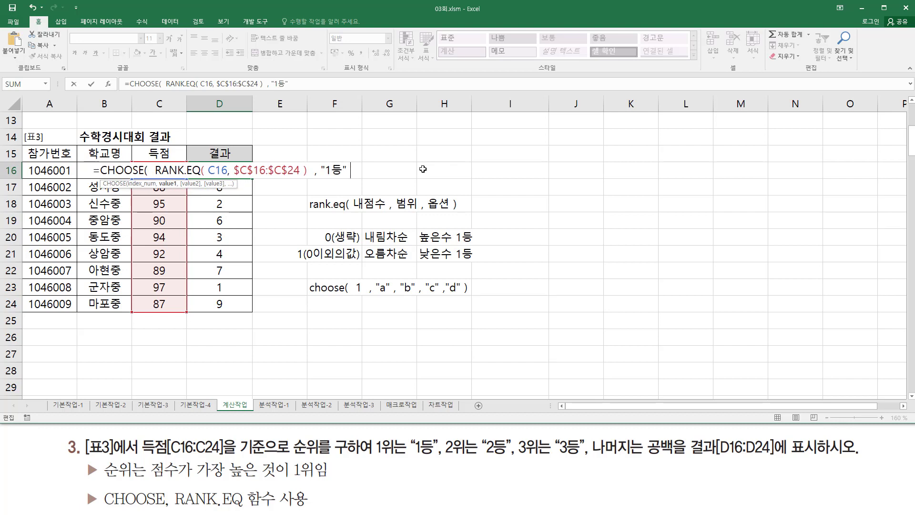
pyautogui.write(' , "')
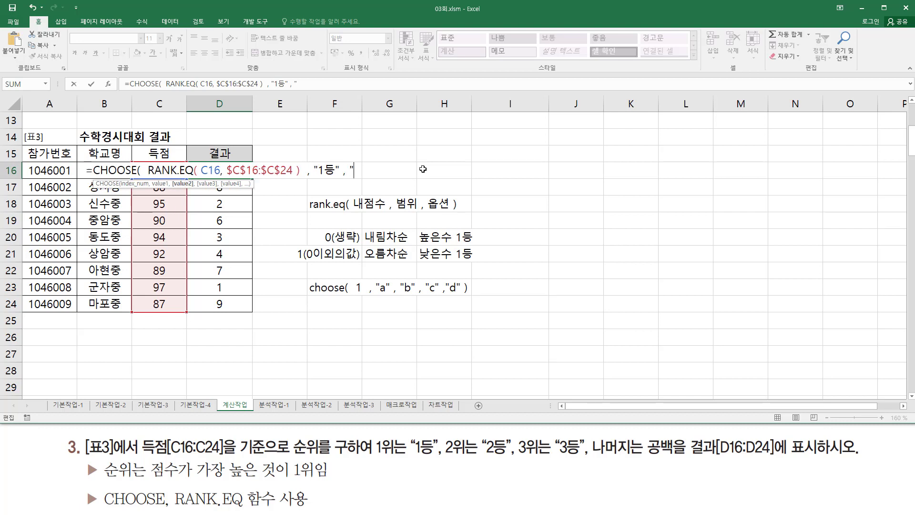
pyautogui.write('2등" ')
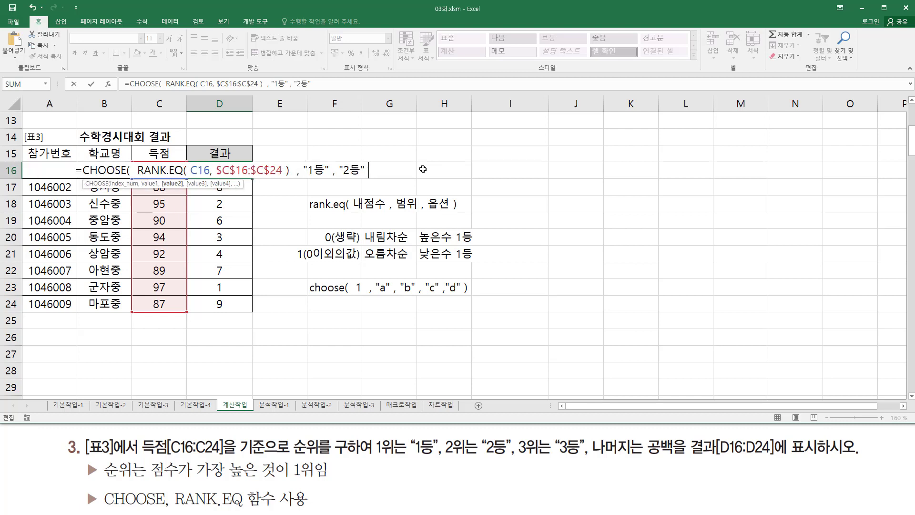
pyautogui.write(', "')
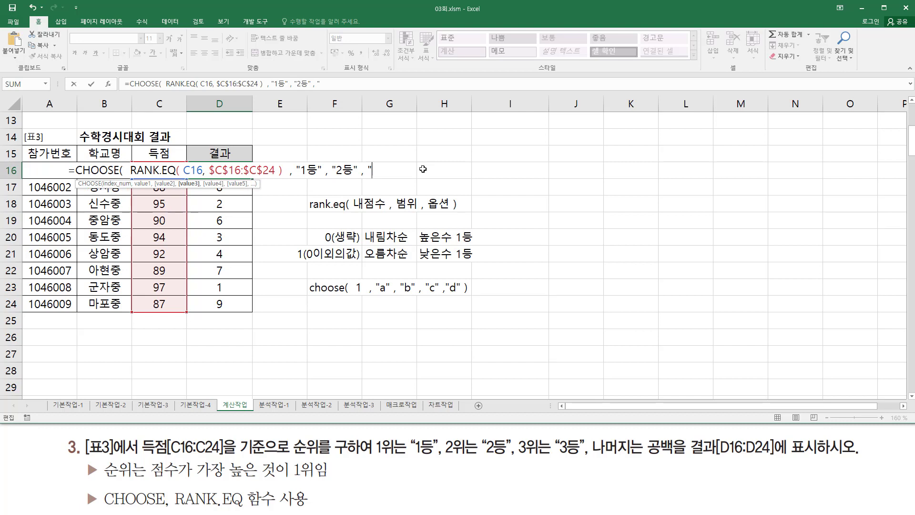
pyautogui.write('3ㄷ')
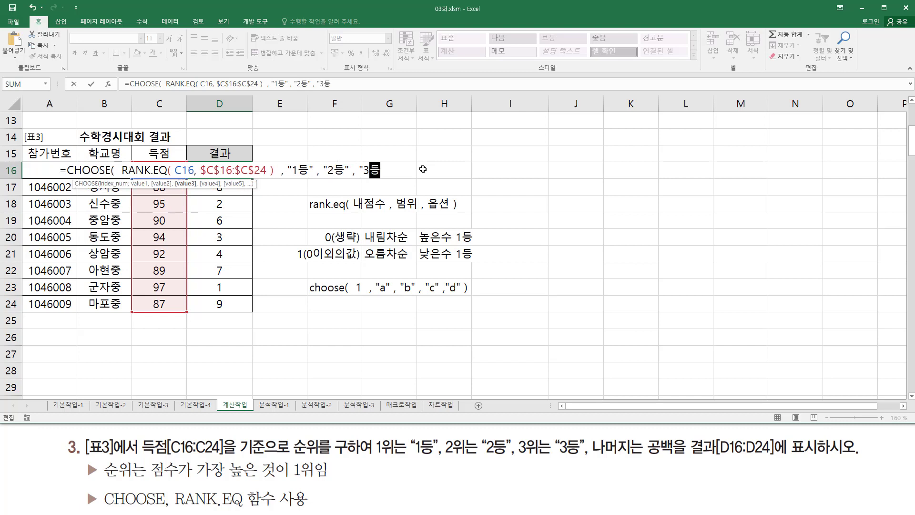
pyautogui.write('"')
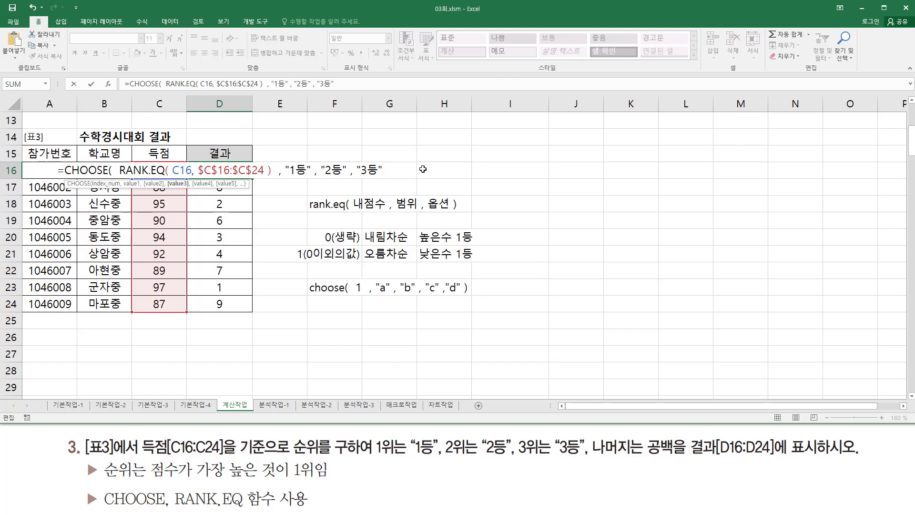
pyautogui.write(' )')
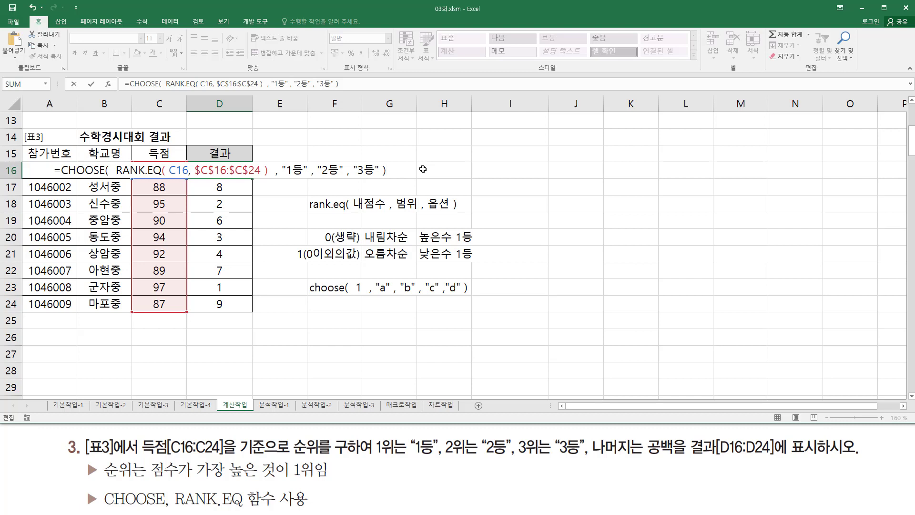
pyautogui.press('Return')
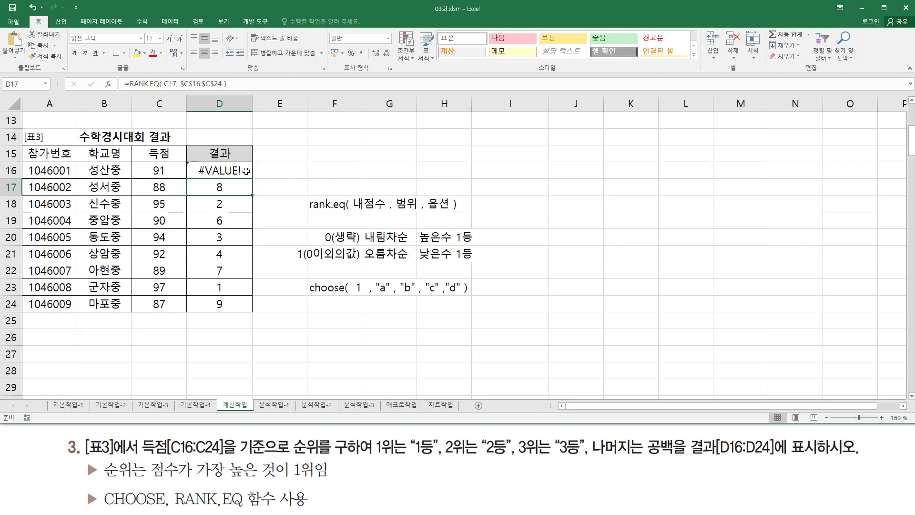
# Step: Fill D16's CHOOSE formula down to D24
pyautogui.click(246, 171)
pyautogui.moveTo(253, 180); pyautogui.dragTo(259, 312)
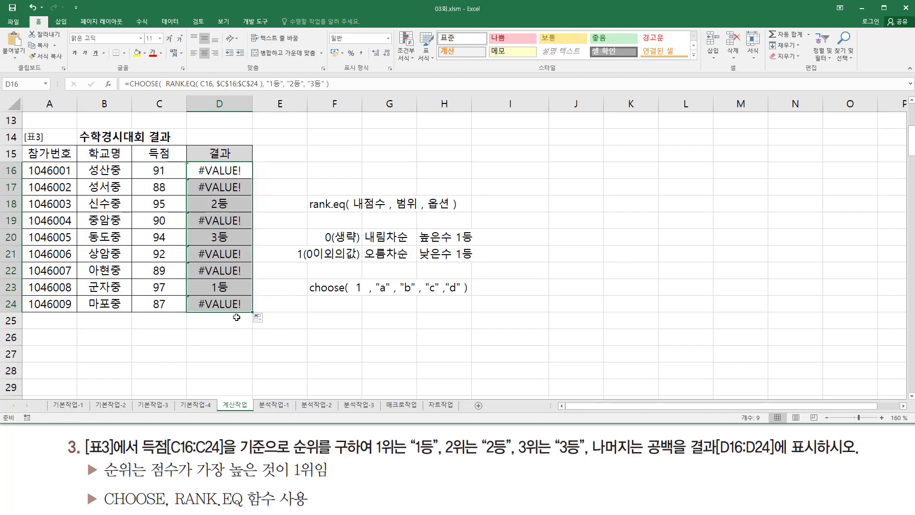
pyautogui.moveTo(208, 281); pyautogui.dragTo(228, 293)
pyautogui.moveTo(209, 195)
pyautogui.mouseDown()
pyautogui.moveTo(234, 212)
pyautogui.moveTo(221, 242)
pyautogui.moveTo(234, 247)
pyautogui.mouseUp()
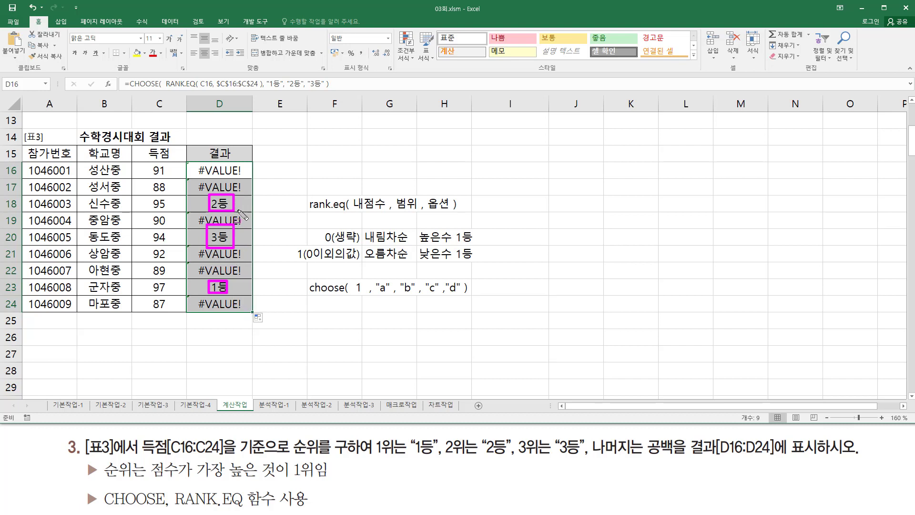
pyautogui.press('Escape')
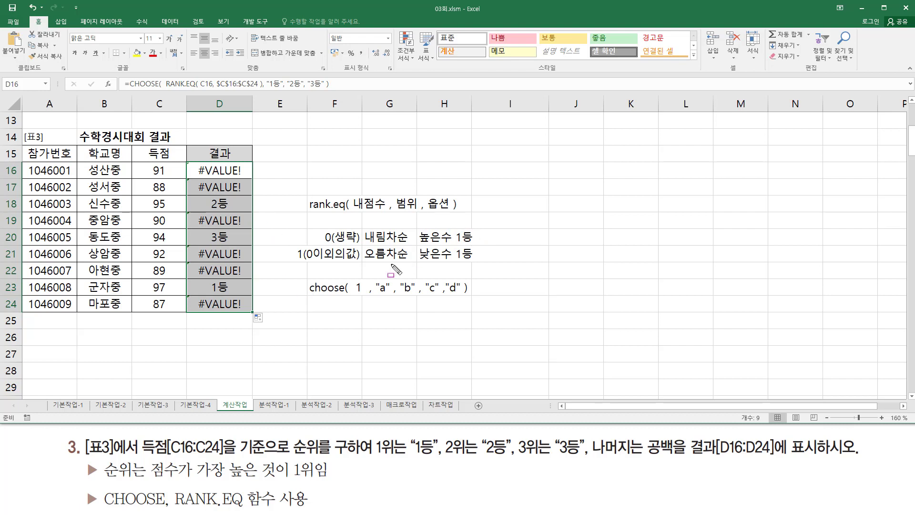
# Step: Add six empty-text values "" after "3등" in D16's CHOOSE formula and fill the formula down to D24
pyautogui.press('F2')
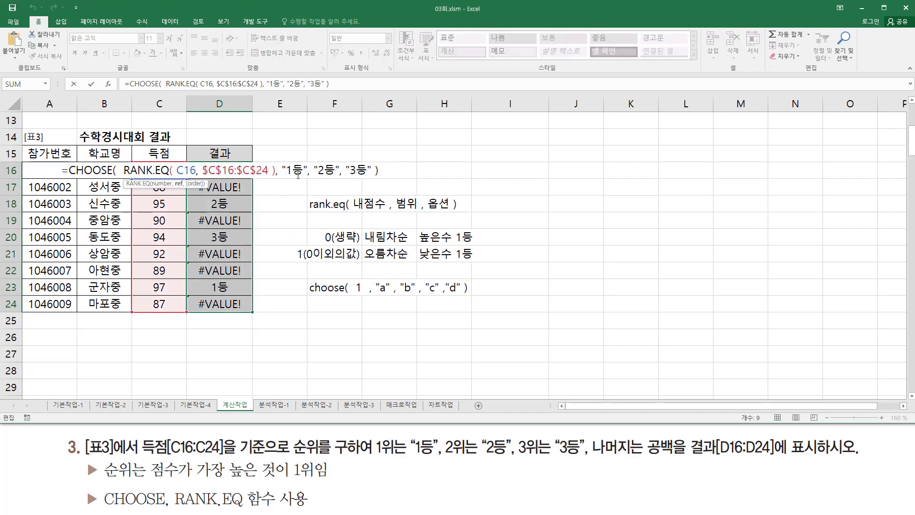
pyautogui.moveTo(286, 178); pyautogui.dragTo(368, 178)
pyautogui.moveTo(277, 157)
pyautogui.mouseDown()
pyautogui.moveTo(283, 184)
pyautogui.moveTo(375, 187)
pyautogui.mouseUp()
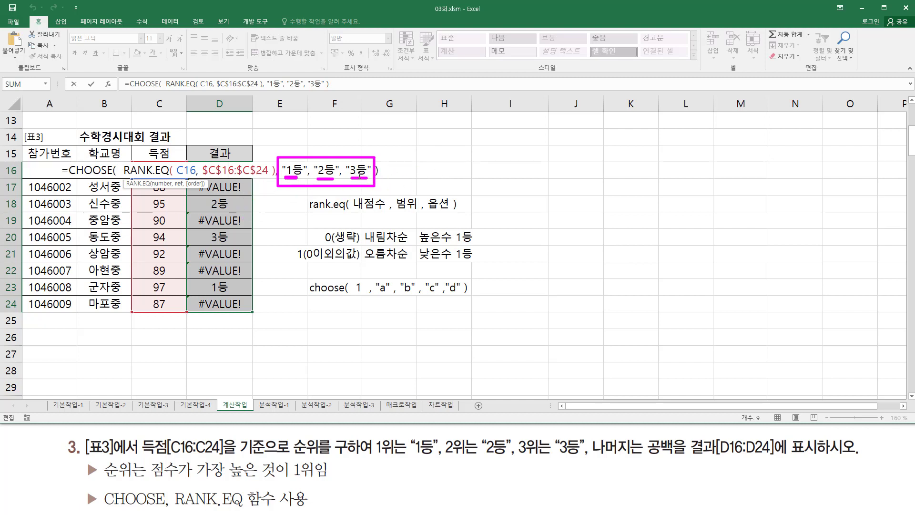
pyautogui.press('Escape')
pyautogui.click(377, 171)
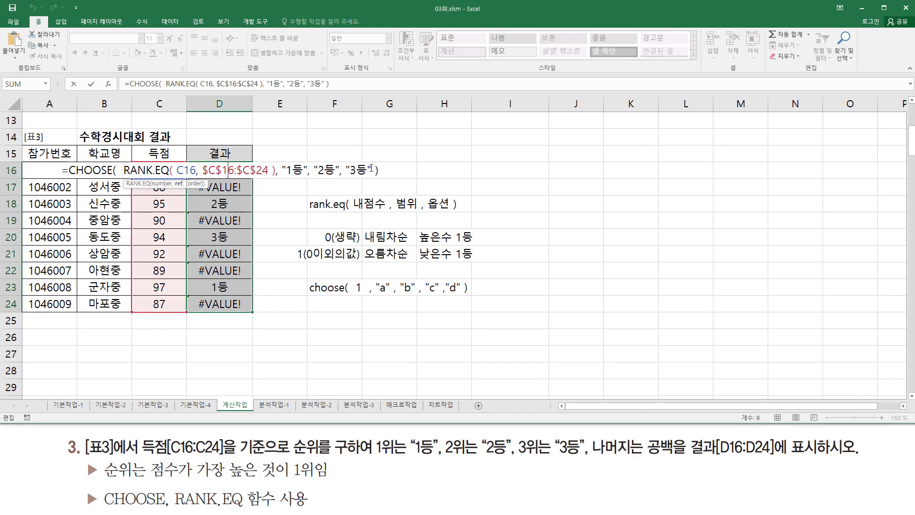
pyautogui.click(374, 170)
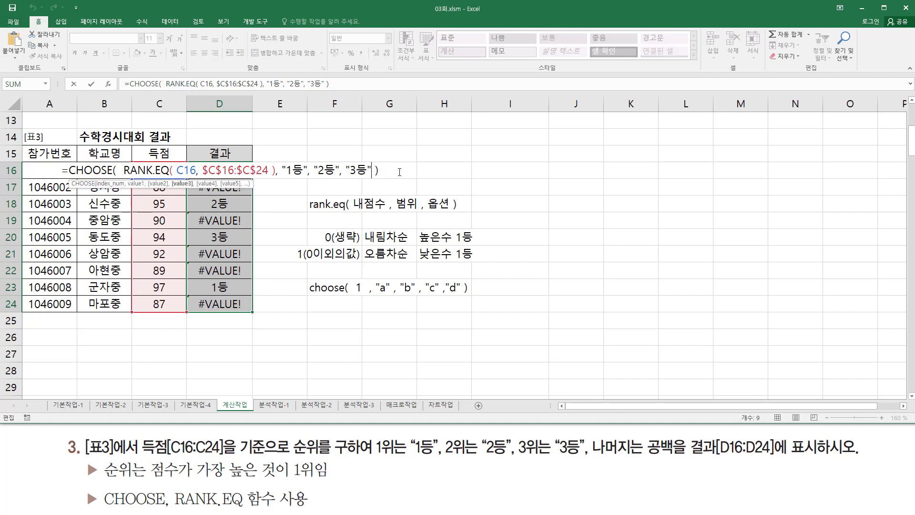
pyautogui.write(',  ')
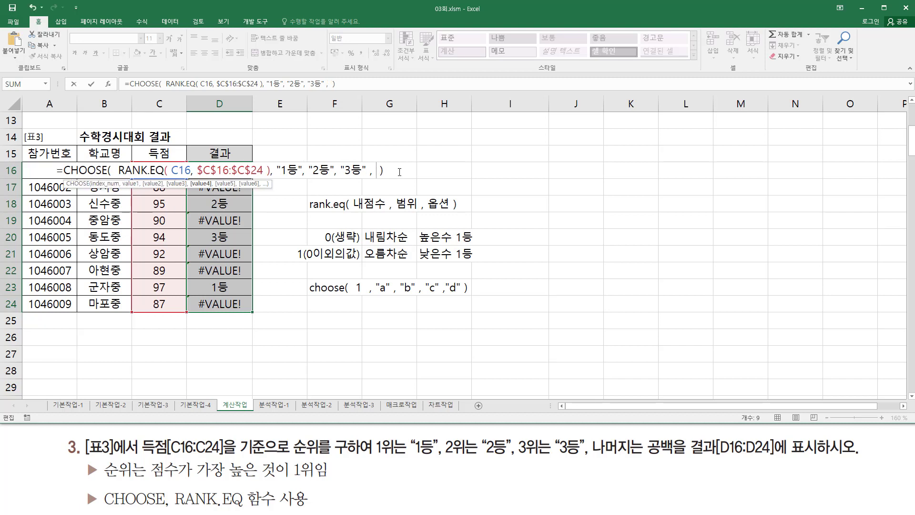
pyautogui.write('""')
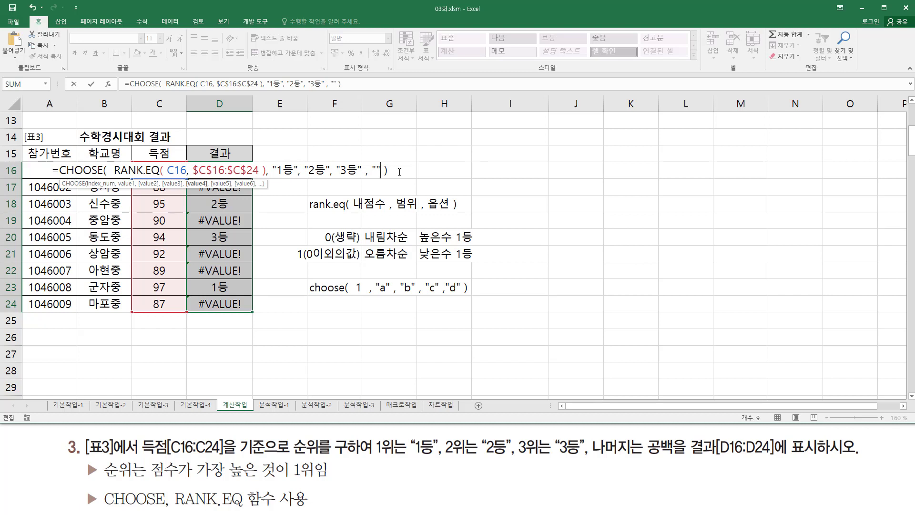
pyautogui.write(' , ""')
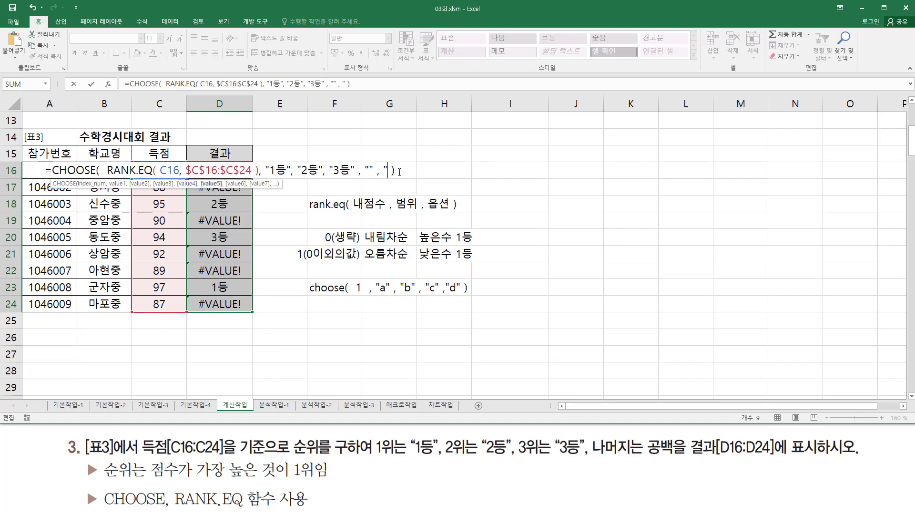
pyautogui.write(' , ')
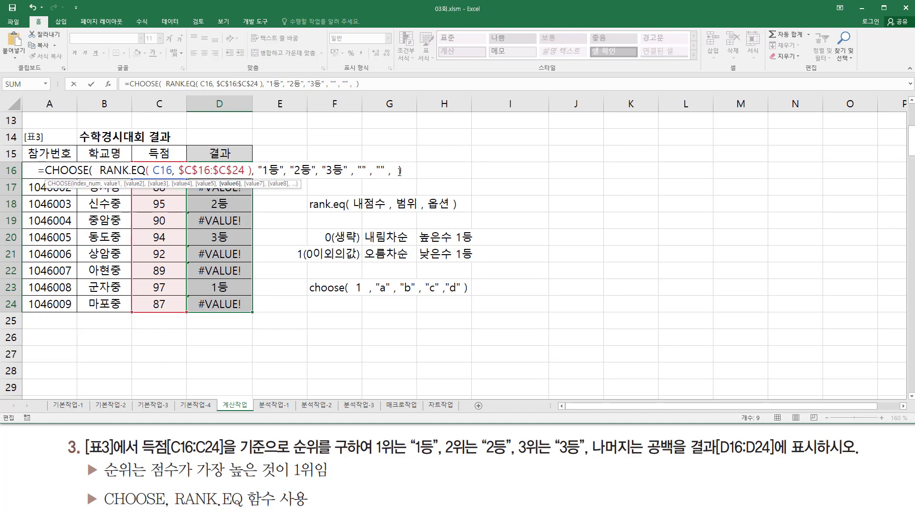
pyautogui.write('""')
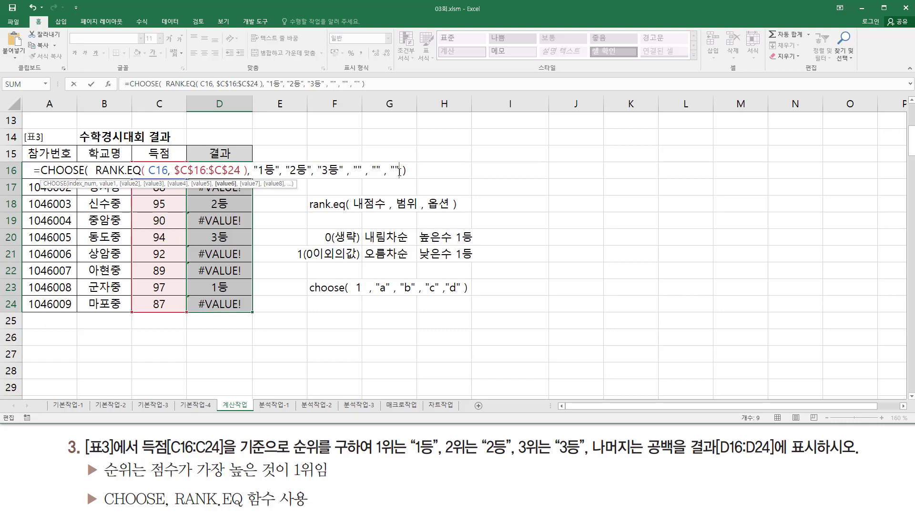
pyautogui.write(' ,  ')
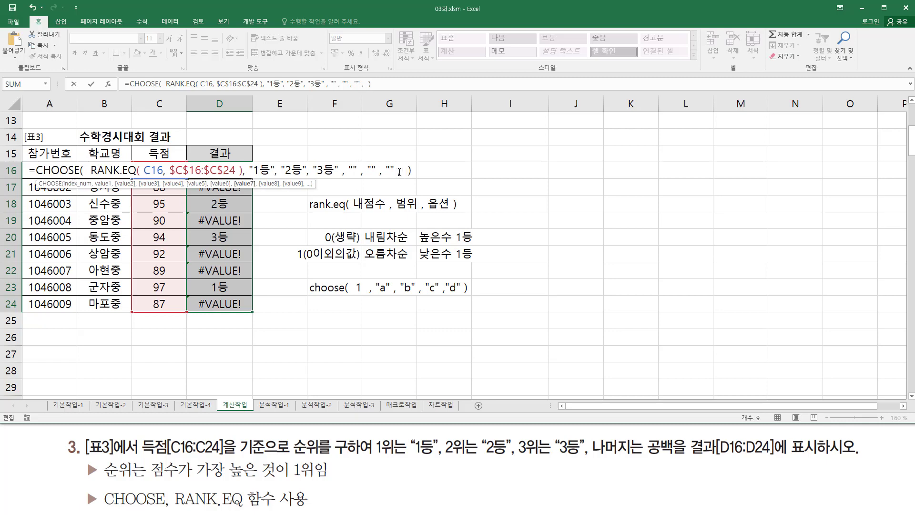
pyautogui.write('"", ')
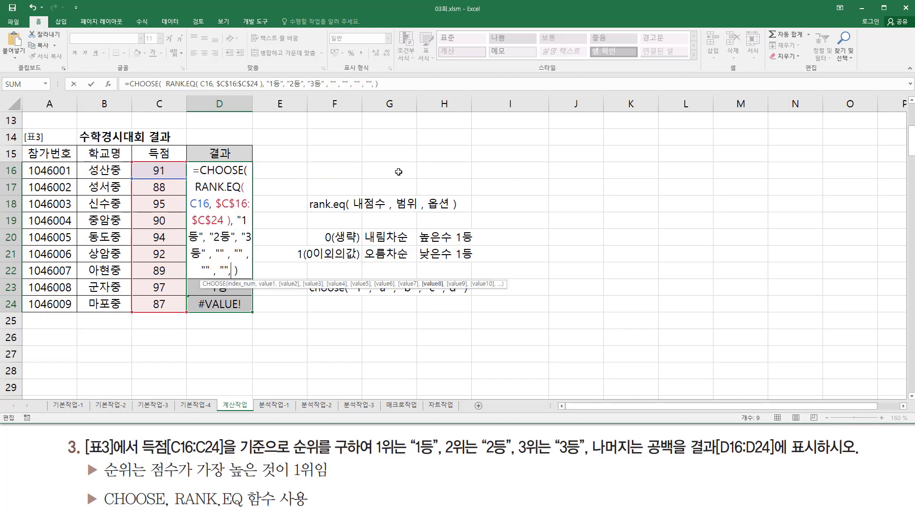
pyautogui.write('"",  ')
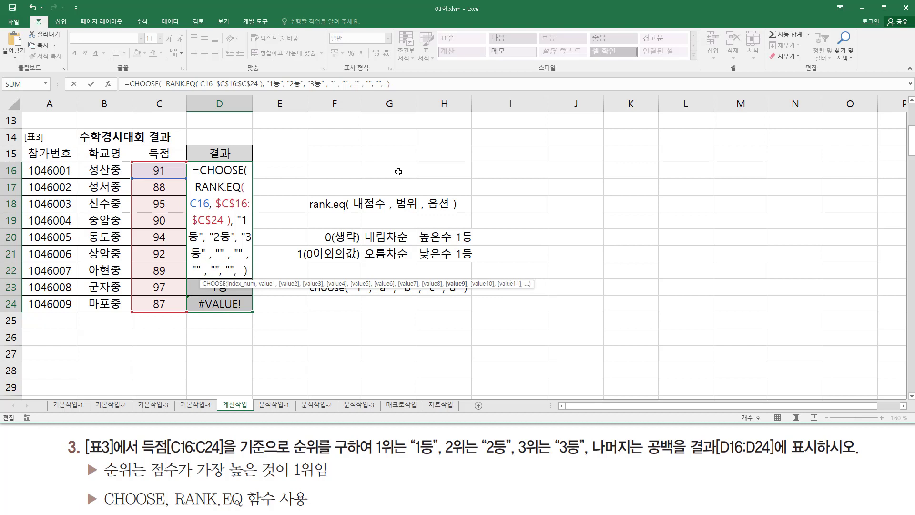
pyautogui.write('""')
pyautogui.press('Return')
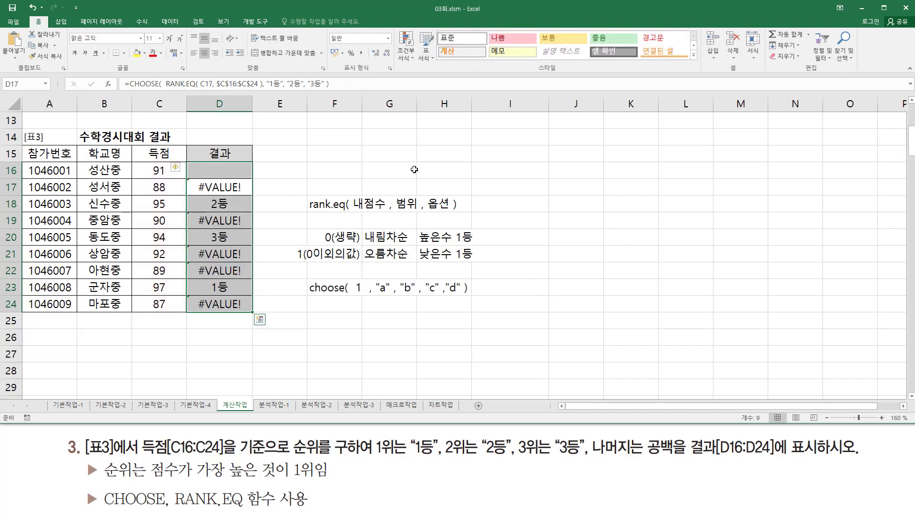
pyautogui.click(243, 172)
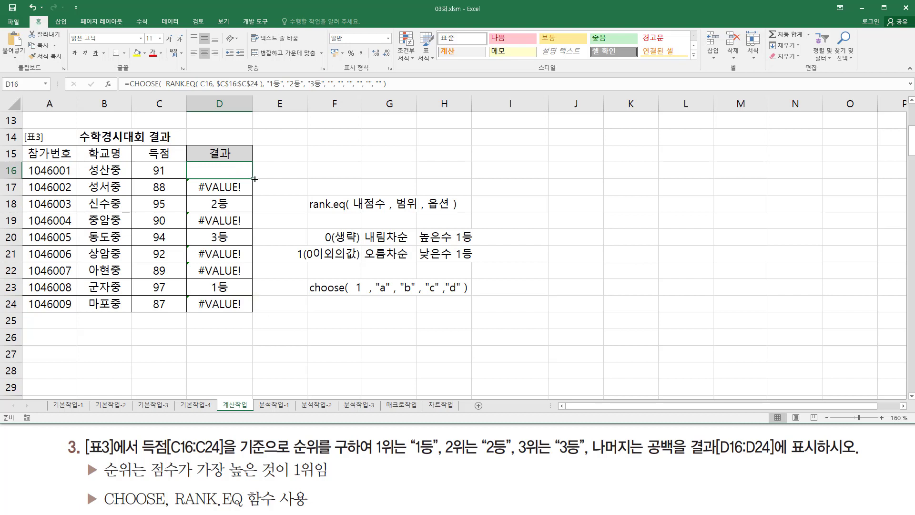
pyautogui.moveTo(255, 178); pyautogui.dragTo(252, 315)
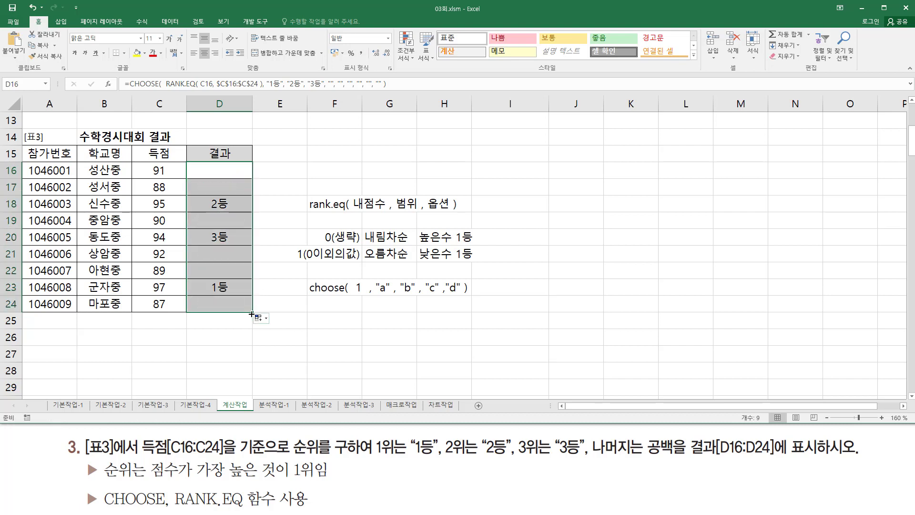
# Step: Enter a copy of D16's complete CHOOSE formula as a red text note in cell F16
pyautogui.click(231, 174)
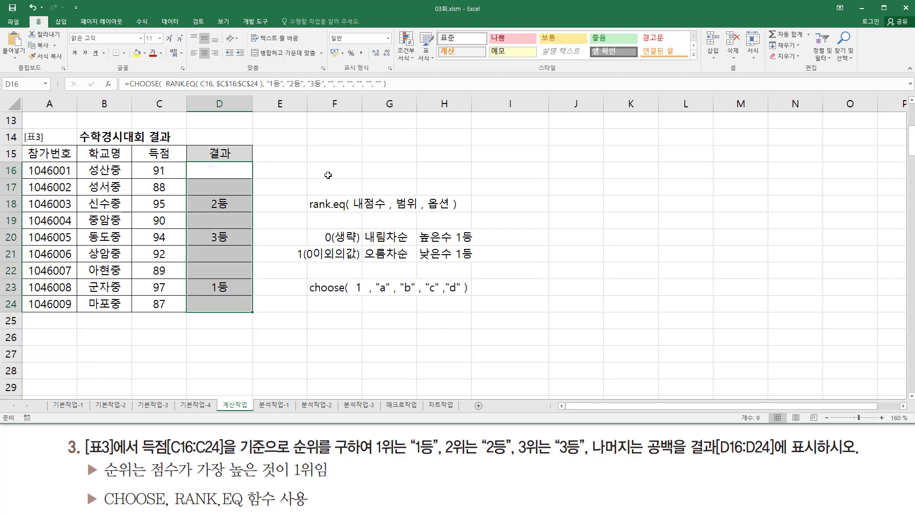
pyautogui.click(328, 172)
pyautogui.write('=CHOOSE(  RANK.EQ( C16, $C$16:$C$24 ), "1등", "2등", "3등", "", "", "", "", "", "" )')
pyautogui.press('Return')
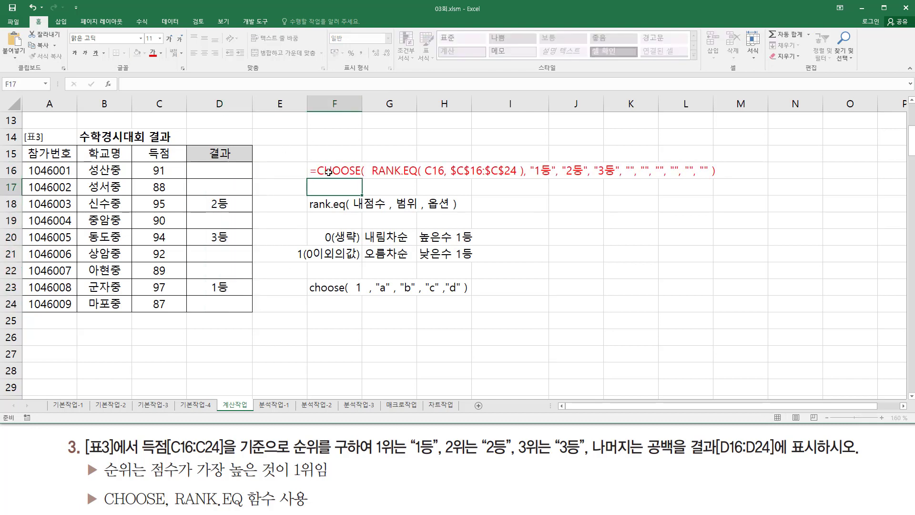
pyautogui.click(520, 285)
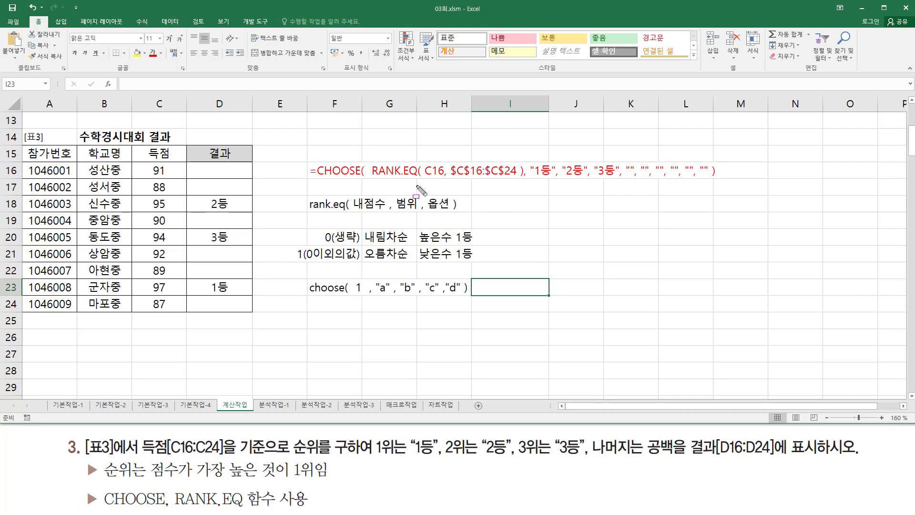
pyautogui.moveTo(373, 160)
pyautogui.mouseDown()
pyautogui.moveTo(375, 181)
pyautogui.moveTo(523, 181)
pyautogui.mouseUp()
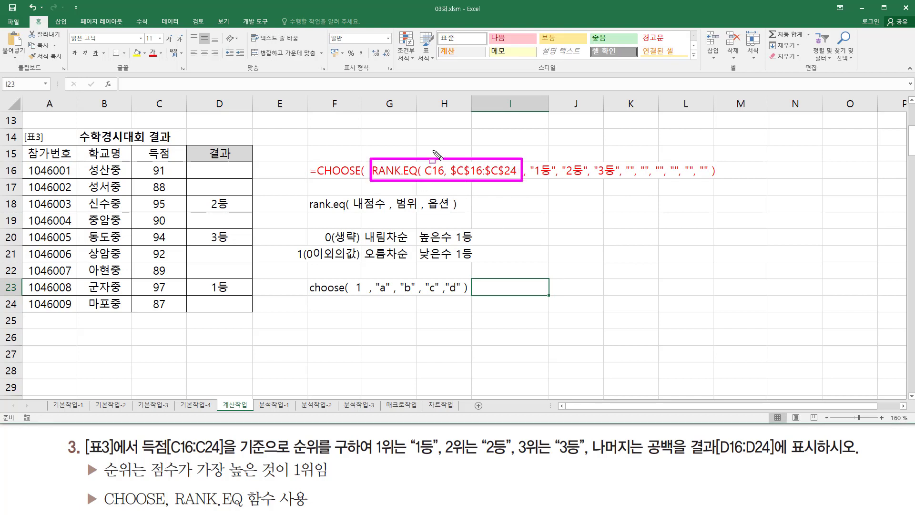
pyautogui.moveTo(532, 181); pyautogui.dragTo(551, 179)
pyautogui.moveTo(564, 180); pyautogui.dragTo(709, 175)
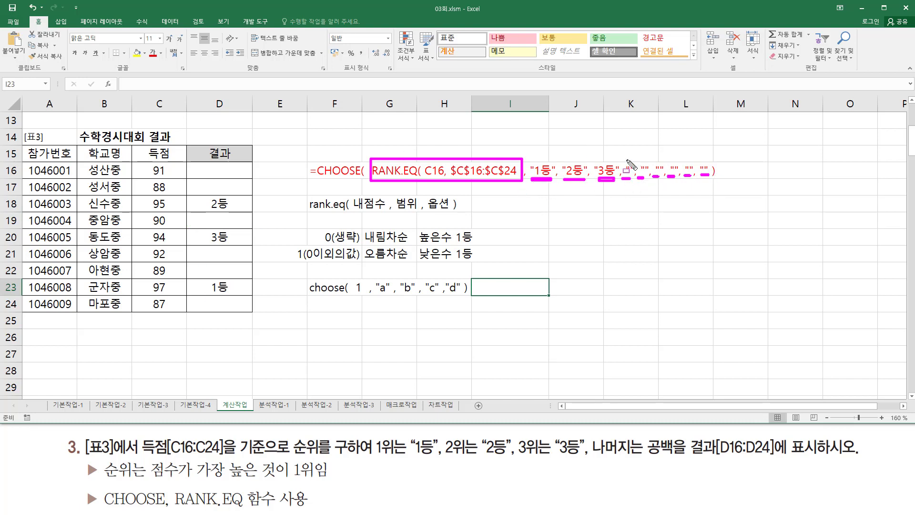
pyautogui.moveTo(623, 154)
pyautogui.mouseDown()
pyautogui.moveTo(734, 204)
pyautogui.moveTo(712, 189)
pyautogui.mouseUp()
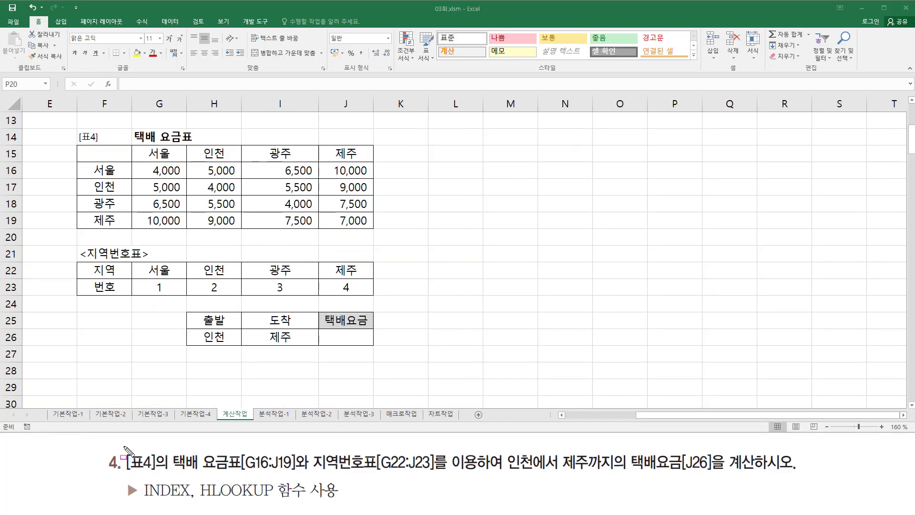
pyautogui.moveTo(124, 447); pyautogui.dragTo(169, 476)
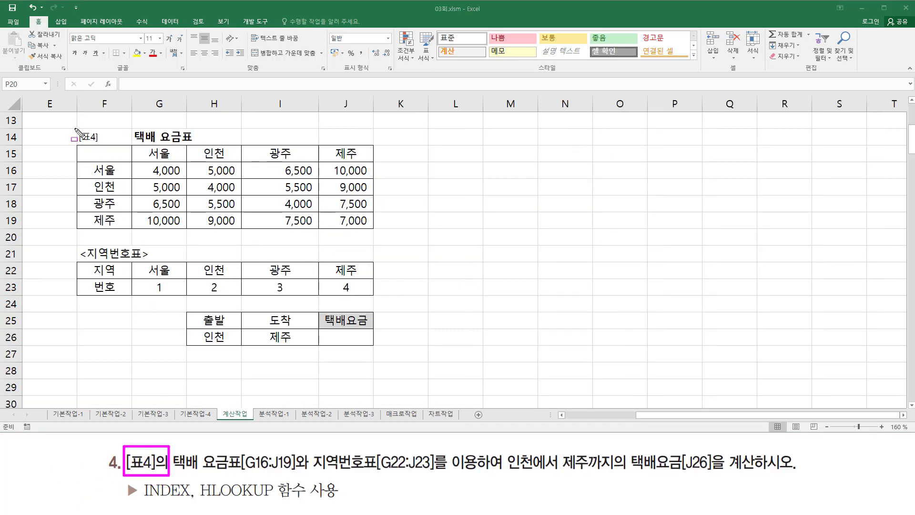
# Step: Read exercise 4 and locate the 택배 요금표 in G16:J19, the 지역번호표 in G22:J23 and the result cell J26
pyautogui.moveTo(75, 129)
pyautogui.mouseDown()
pyautogui.moveTo(91, 143)
pyautogui.moveTo(320, 159)
pyautogui.moveTo(374, 231)
pyautogui.mouseUp()
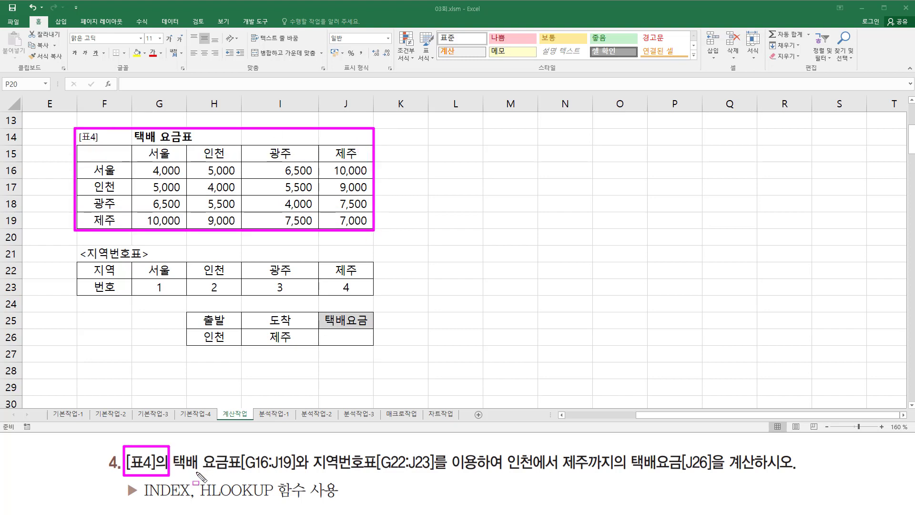
pyautogui.moveTo(177, 473); pyautogui.dragTo(447, 473)
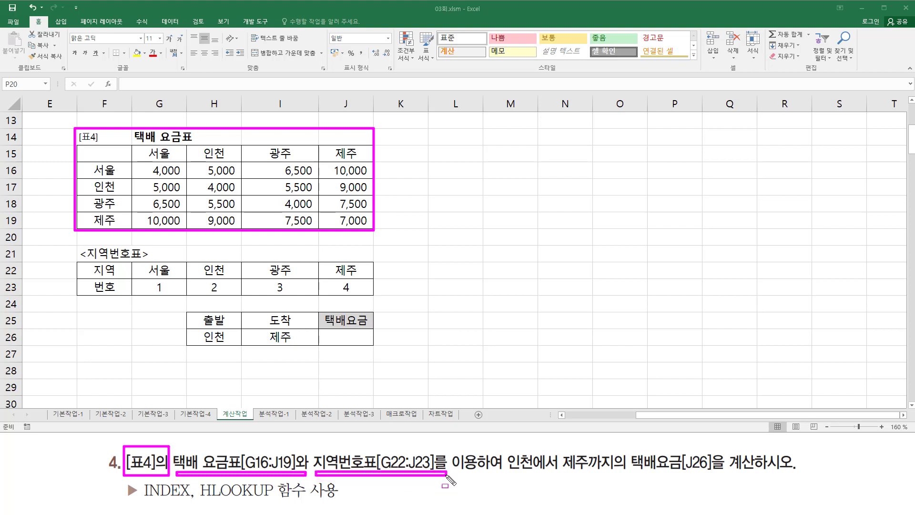
pyautogui.moveTo(75, 253)
pyautogui.mouseDown()
pyautogui.moveTo(350, 305)
pyautogui.moveTo(384, 307)
pyautogui.moveTo(380, 302)
pyautogui.mouseUp()
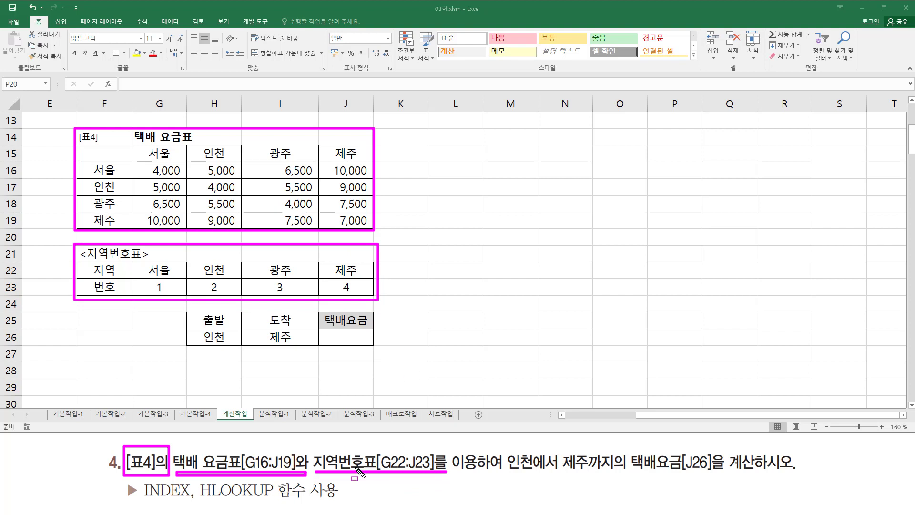
pyautogui.moveTo(507, 458)
pyautogui.mouseDown()
pyautogui.moveTo(503, 470)
pyautogui.moveTo(596, 480)
pyautogui.moveTo(630, 451)
pyautogui.moveTo(630, 476)
pyautogui.moveTo(778, 475)
pyautogui.mouseUp()
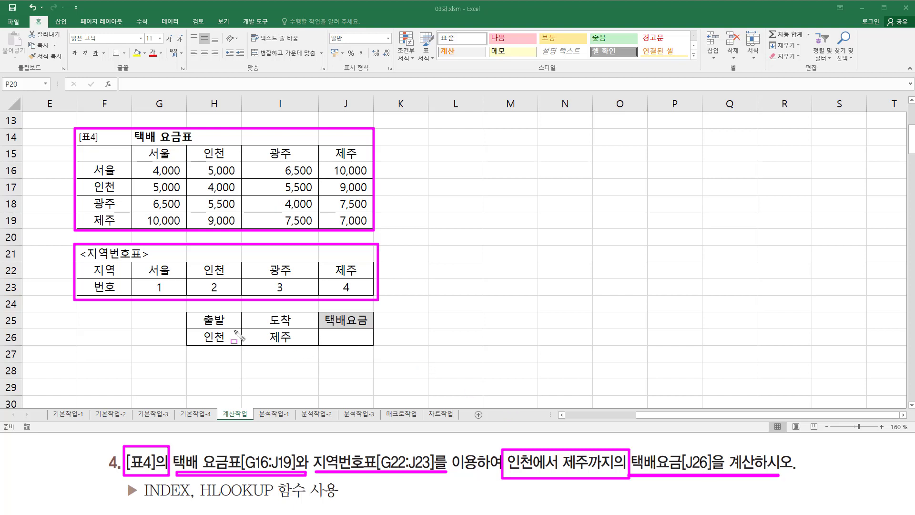
pyautogui.moveTo(332, 333); pyautogui.dragTo(361, 343)
pyautogui.press('Escape')
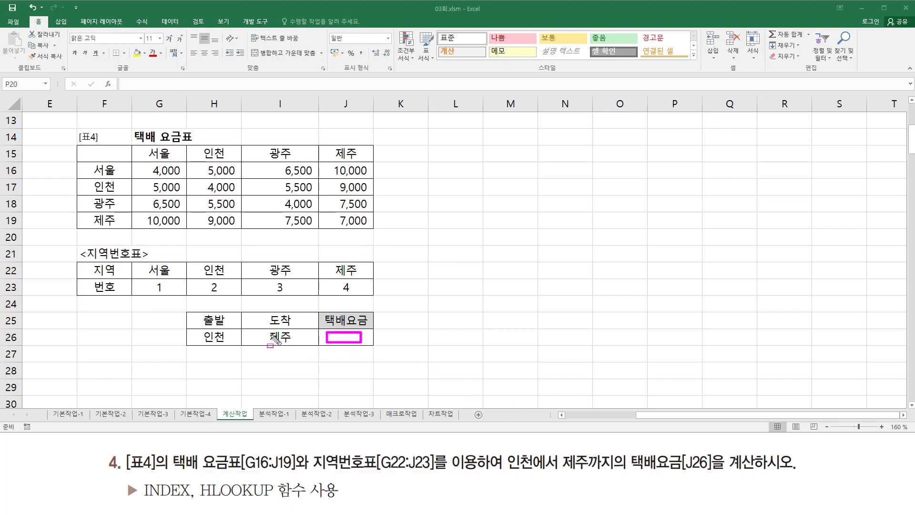
# Step: Examine how the departure 인천 and destination 제주 in H26:I26 locate the delivery fare within G16:J19
pyautogui.moveTo(199, 330)
pyautogui.mouseDown()
pyautogui.moveTo(237, 352)
pyautogui.moveTo(296, 346)
pyautogui.mouseUp()
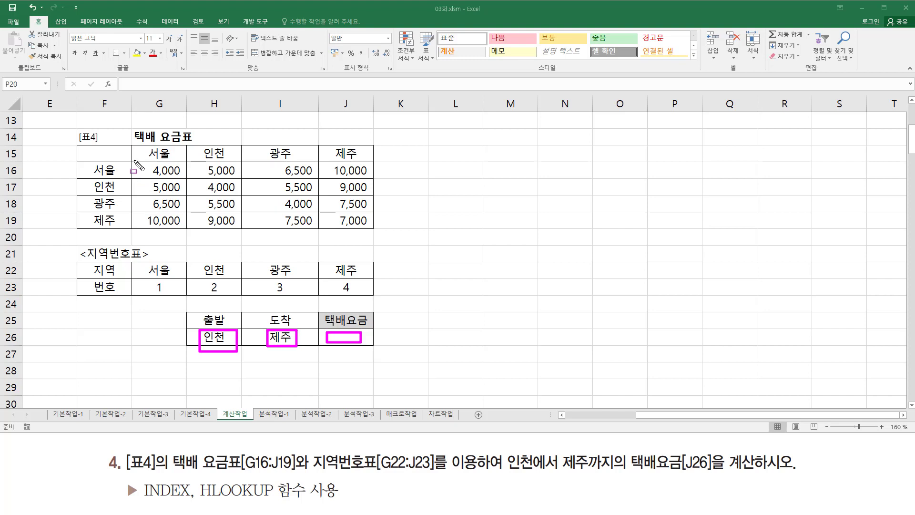
pyautogui.moveTo(134, 161)
pyautogui.mouseDown()
pyautogui.moveTo(285, 224)
pyautogui.moveTo(375, 231)
pyautogui.mouseUp()
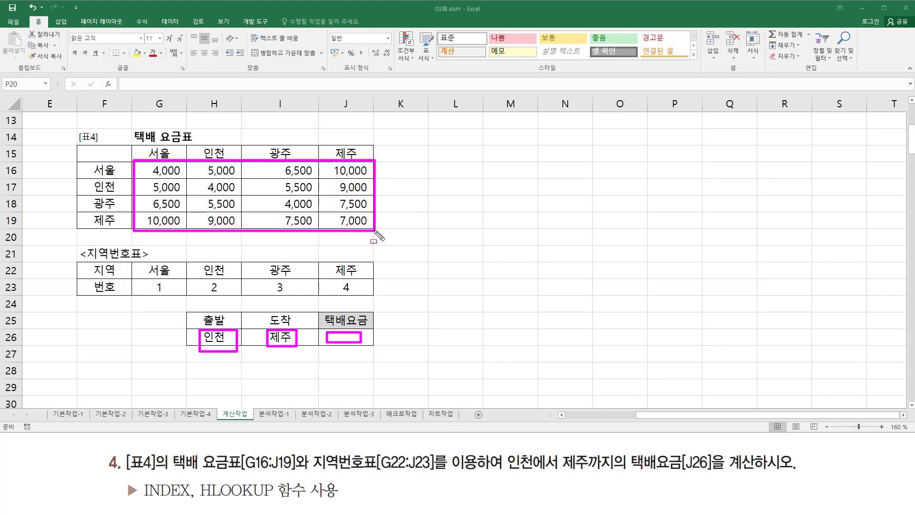
pyautogui.moveTo(115, 187); pyautogui.dragTo(142, 188)
pyautogui.moveTo(332, 151)
pyautogui.mouseDown()
pyautogui.moveTo(333, 185)
pyautogui.moveTo(376, 203)
pyautogui.mouseUp()
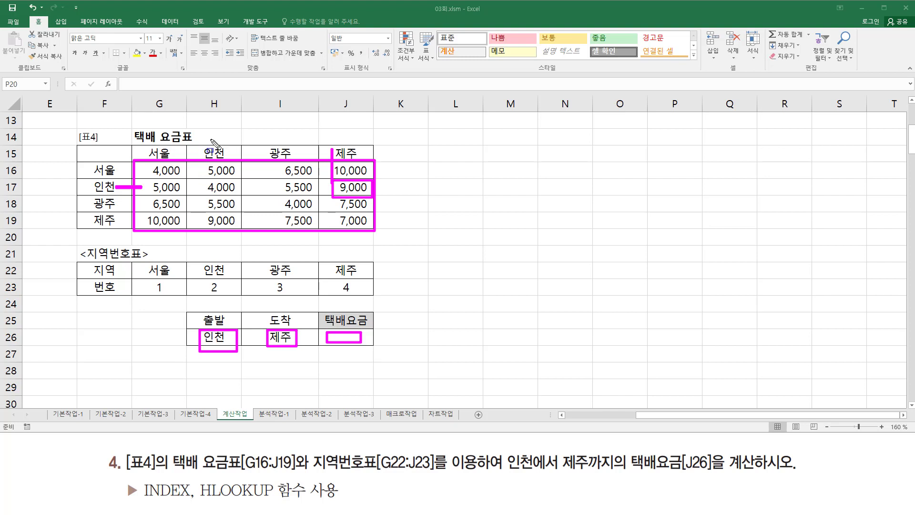
pyautogui.moveTo(212, 140); pyautogui.dragTo(212, 158)
pyautogui.moveTo(119, 222); pyautogui.dragTo(236, 229)
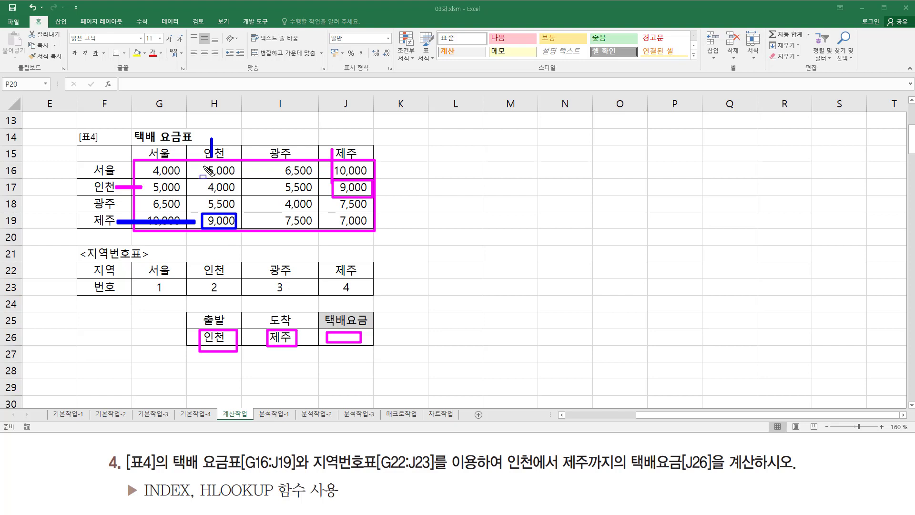
pyautogui.moveTo(202, 332); pyautogui.dragTo(235, 352)
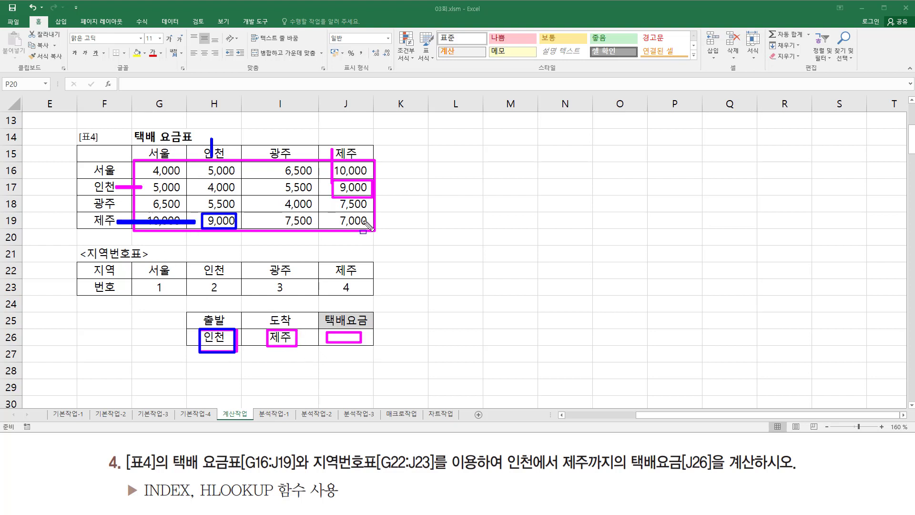
pyautogui.press('Escape')
# Step: Compare tracing the fare with 인천 as row and 제주 as column against the reverse, using G16:J19 as the INDEX range
pyautogui.moveTo(198, 329); pyautogui.dragTo(227, 344)
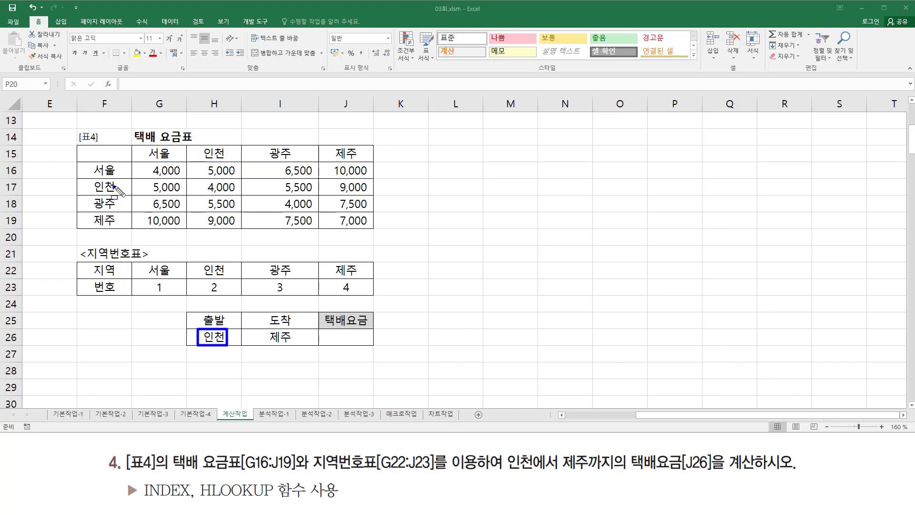
pyautogui.moveTo(114, 186); pyautogui.dragTo(336, 187)
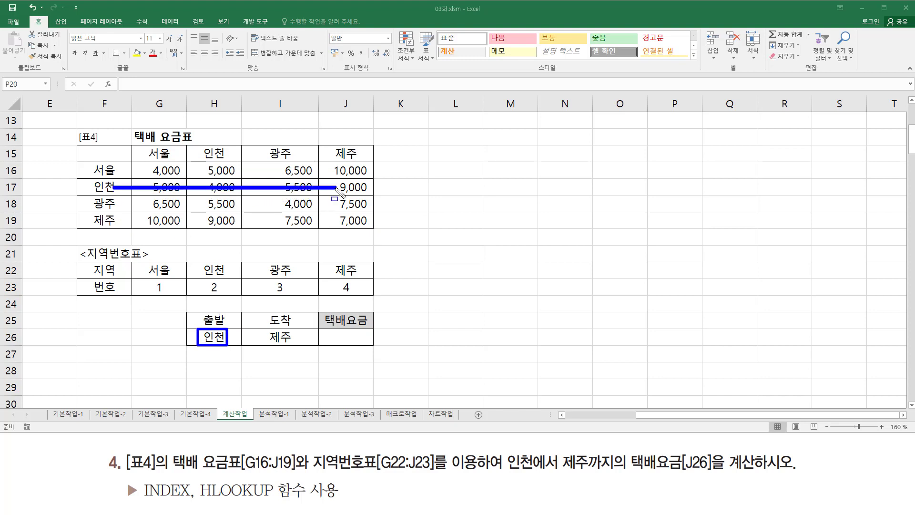
pyautogui.moveTo(268, 328)
pyautogui.mouseDown()
pyautogui.moveTo(281, 345)
pyautogui.moveTo(289, 328)
pyautogui.mouseUp()
pyautogui.moveTo(347, 135)
pyautogui.mouseDown()
pyautogui.moveTo(343, 193)
pyautogui.moveTo(372, 194)
pyautogui.mouseUp()
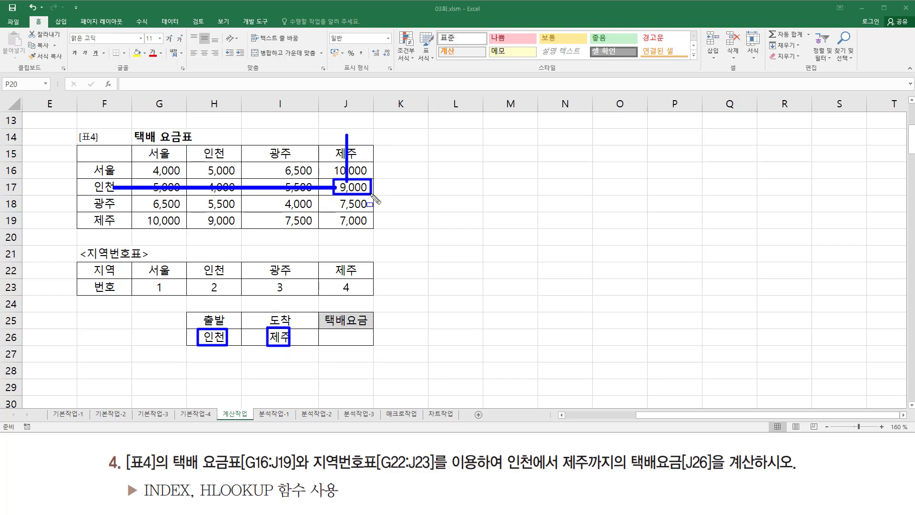
pyautogui.press('Escape')
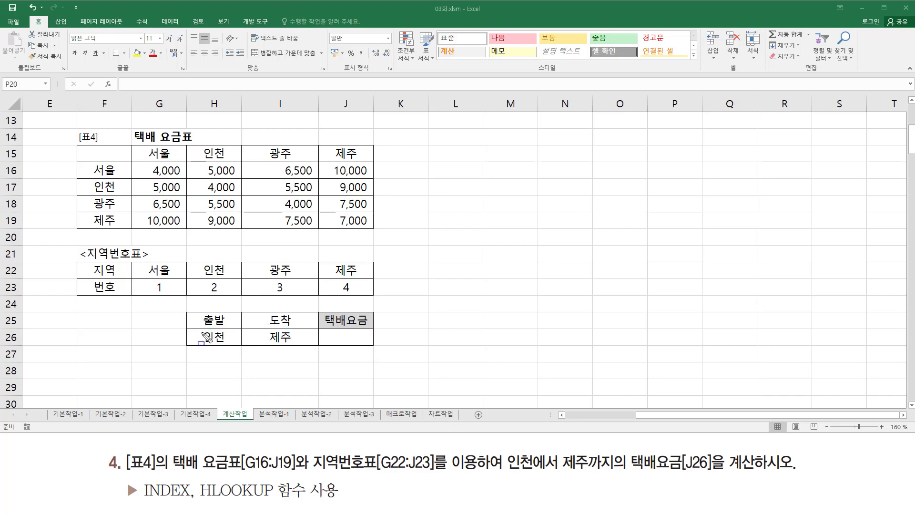
pyautogui.moveTo(196, 341); pyautogui.dragTo(232, 345)
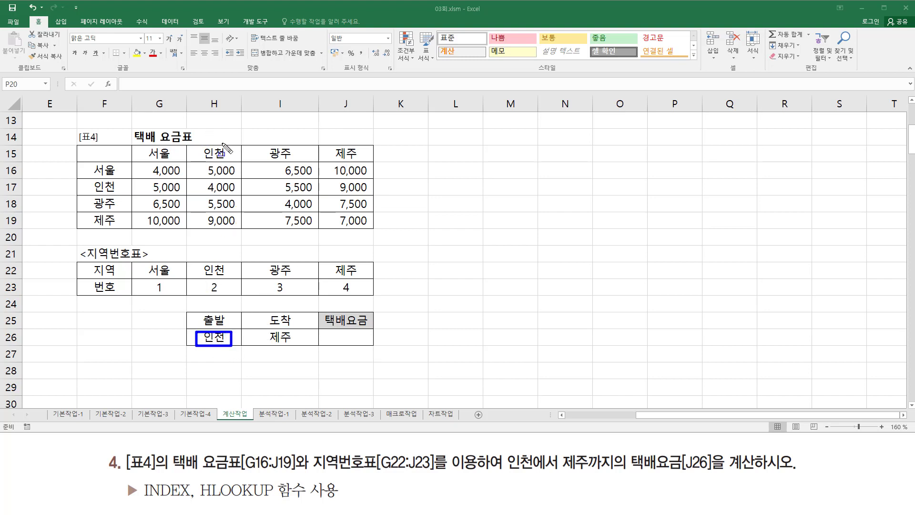
pyautogui.moveTo(213, 141); pyautogui.dragTo(212, 213)
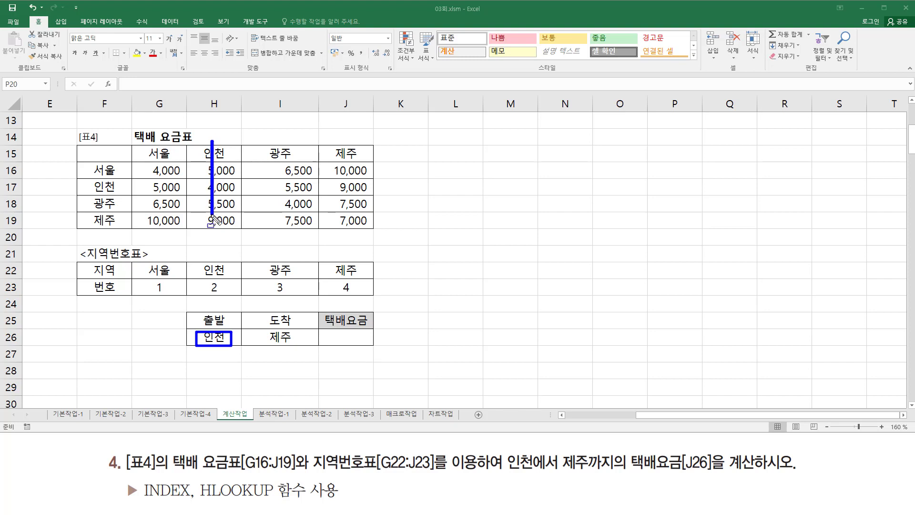
pyautogui.moveTo(264, 328)
pyautogui.mouseDown()
pyautogui.moveTo(267, 339)
pyautogui.moveTo(299, 343)
pyautogui.mouseUp()
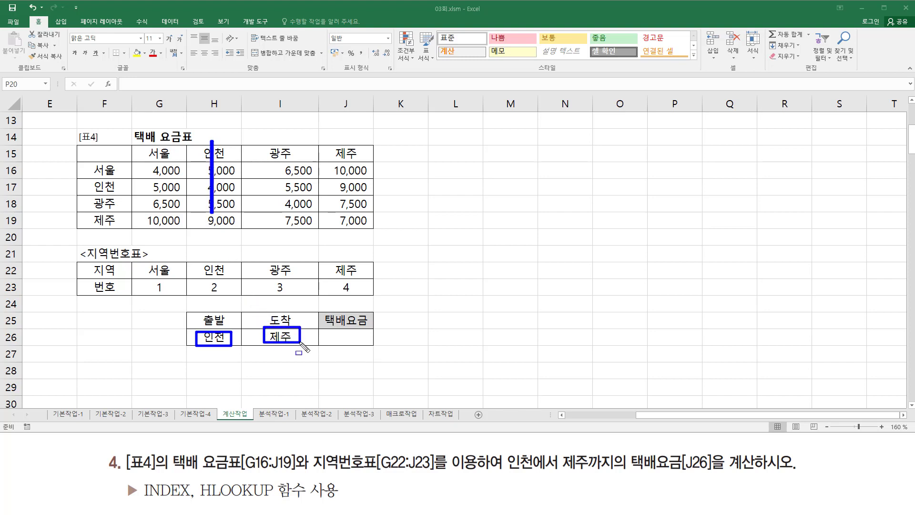
pyautogui.moveTo(119, 222); pyautogui.dragTo(243, 231)
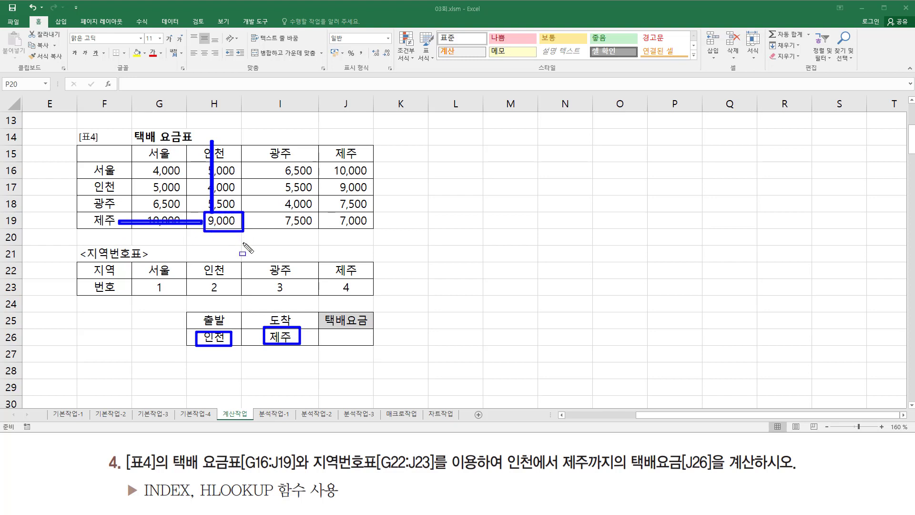
pyautogui.press('Escape')
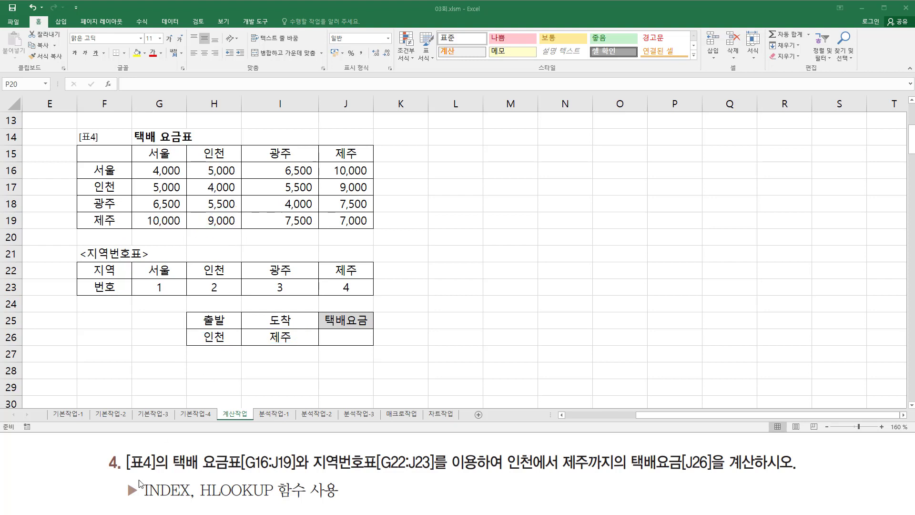
pyautogui.moveTo(141, 501); pyautogui.dragTo(192, 501)
pyautogui.moveTo(138, 163); pyautogui.dragTo(370, 231)
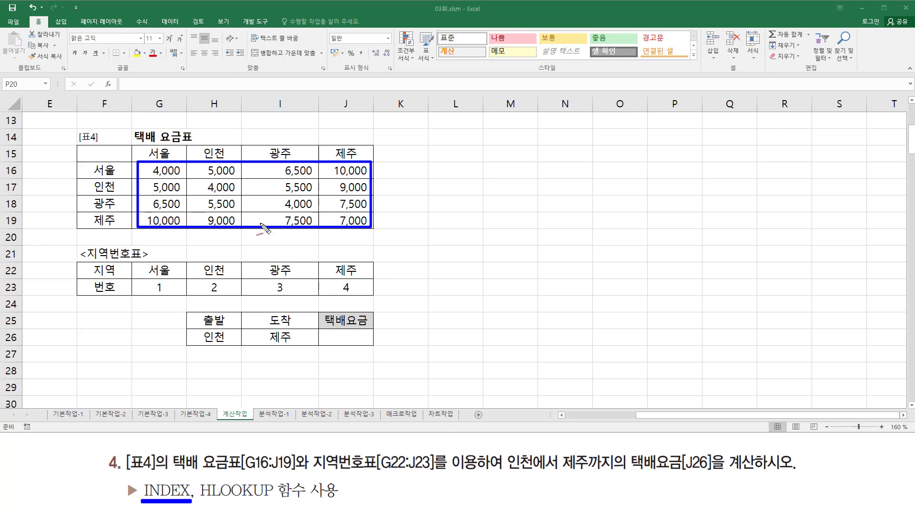
pyautogui.press('Escape')
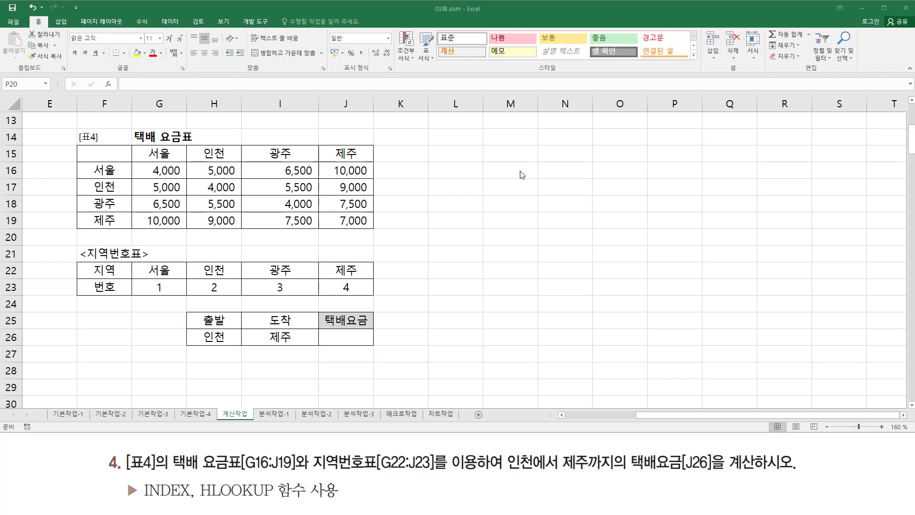
# Step: Enter the syntax note "index( 범위 , 행 , 열 )" in cell L16
pyautogui.click(470, 187)
pyautogui.click(456, 169)
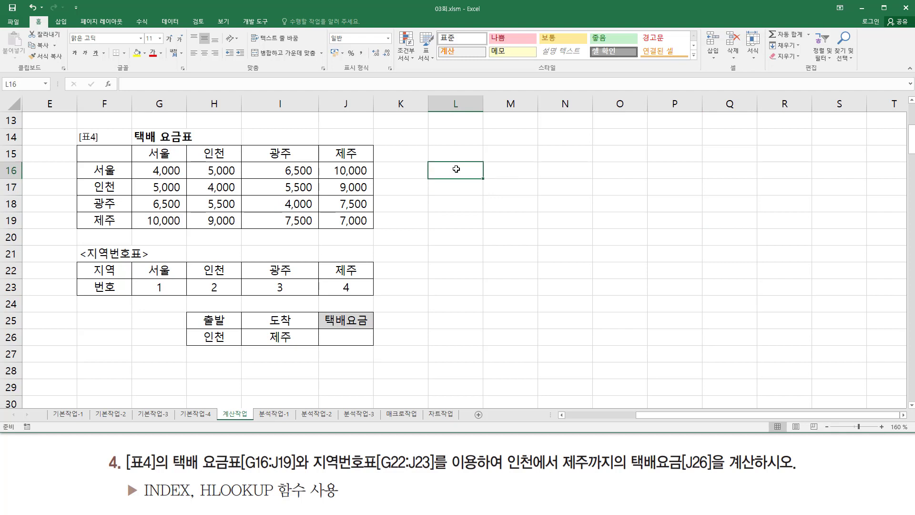
pyautogui.write('ㅑㅜㅇ')
pyautogui.press('BackSpace')
pyautogui.press('BackSpace')
pyautogui.press('BackSpace')
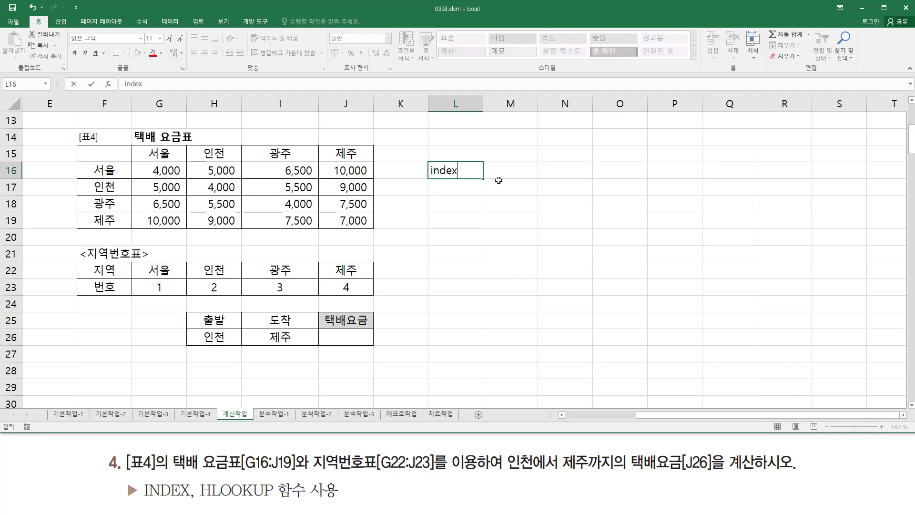
pyautogui.write('index( 범위 ,')
pyautogui.write(' 행 , ㅇ')
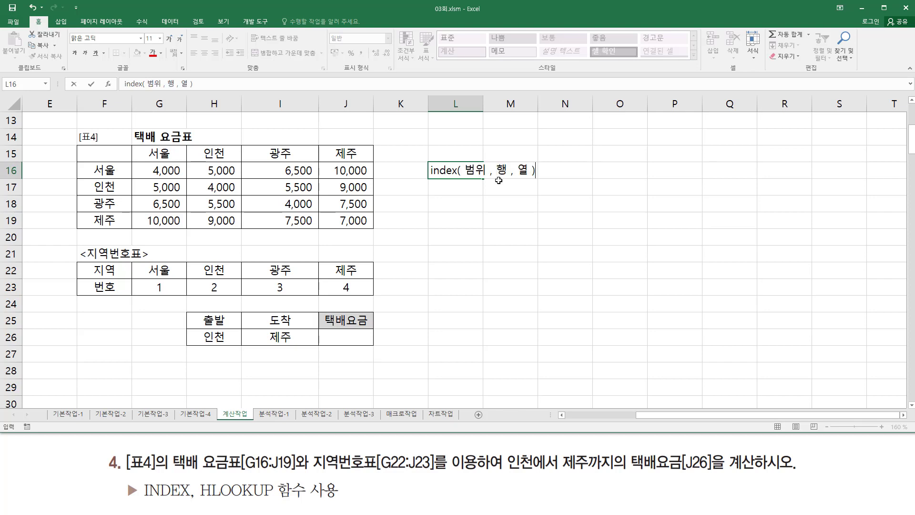
pyautogui.press('Return')
pyautogui.click(469, 216)
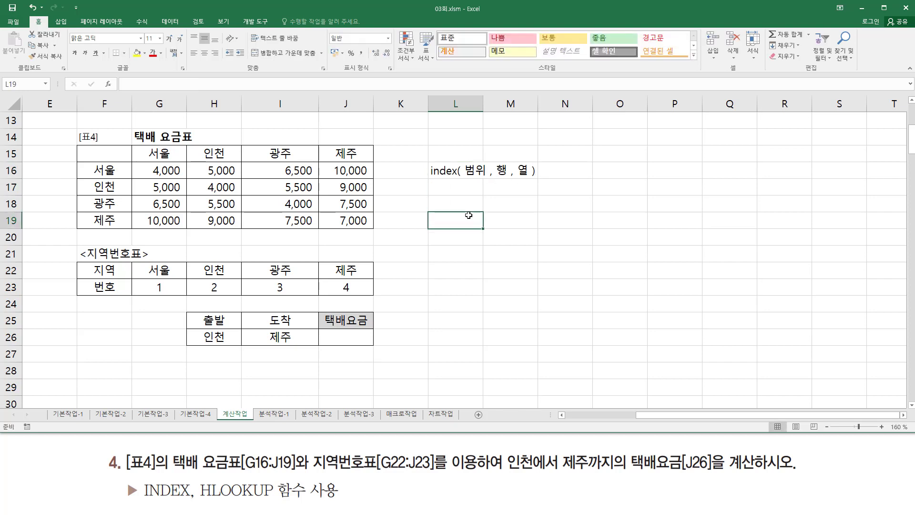
# Step: Match the INDEX arguments 범위, 행 and 열 to the fare range G16:J19 and the 지역번호표 numbers of 인천 and 제주
pyautogui.moveTo(468, 180)
pyautogui.mouseDown()
pyautogui.moveTo(501, 175)
pyautogui.moveTo(528, 184)
pyautogui.mouseUp()
pyautogui.press('Escape')
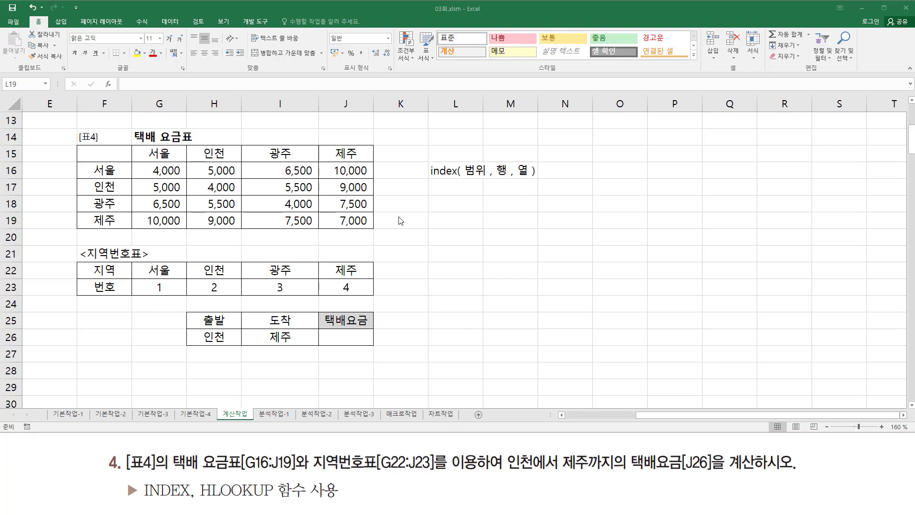
pyautogui.moveTo(134, 161)
pyautogui.mouseDown()
pyautogui.moveTo(311, 225)
pyautogui.moveTo(370, 227)
pyautogui.mouseUp()
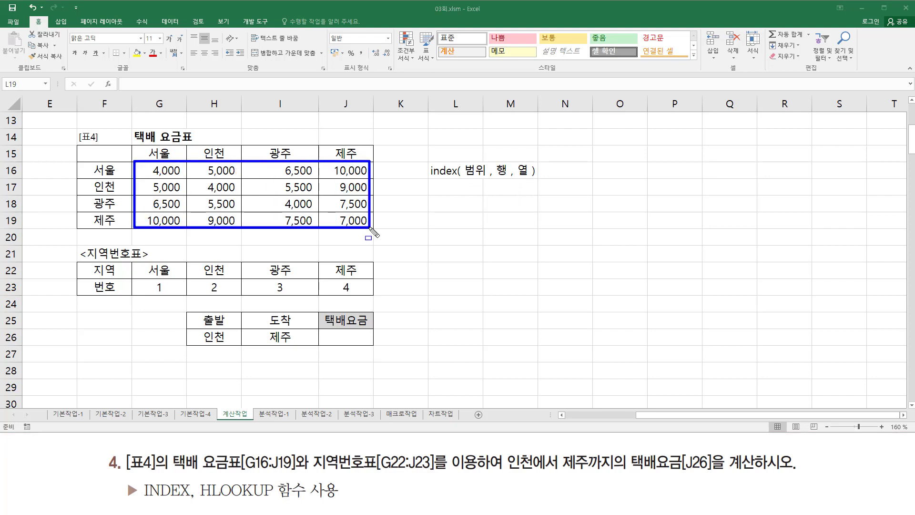
pyautogui.moveTo(465, 176); pyautogui.dragTo(484, 176)
pyautogui.moveTo(199, 327)
pyautogui.mouseDown()
pyautogui.moveTo(235, 352)
pyautogui.moveTo(302, 348)
pyautogui.mouseUp()
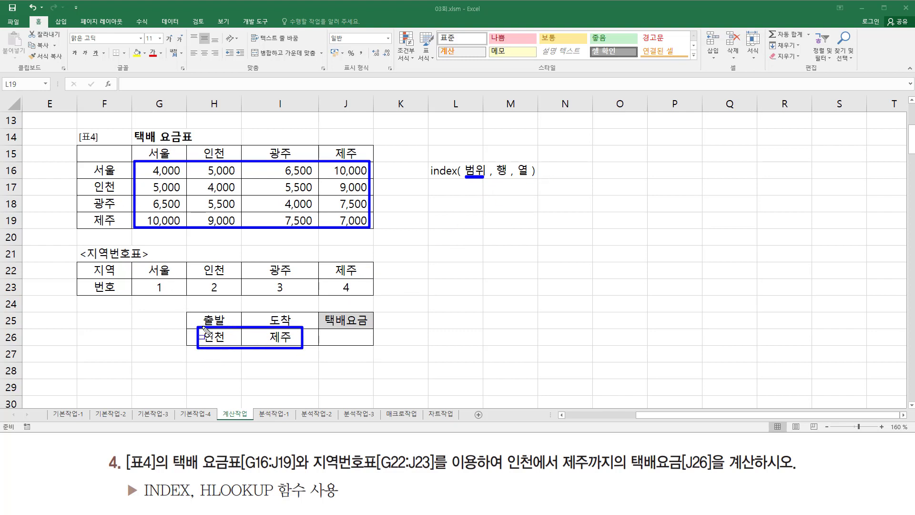
pyautogui.moveTo(201, 330); pyautogui.dragTo(229, 346)
pyautogui.moveTo(202, 279); pyautogui.dragTo(223, 297)
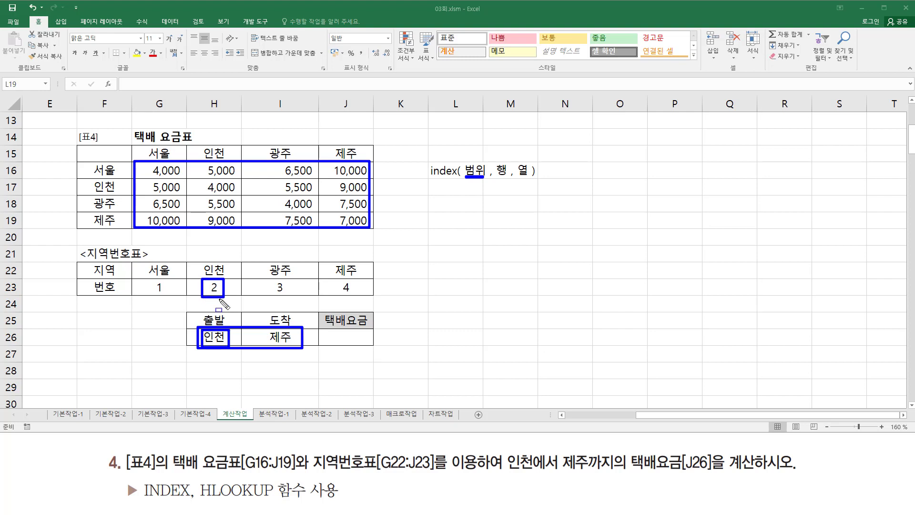
pyautogui.moveTo(263, 326)
pyautogui.mouseDown()
pyautogui.moveTo(286, 347)
pyautogui.moveTo(291, 327)
pyautogui.mouseUp()
pyautogui.moveTo(337, 281); pyautogui.dragTo(359, 297)
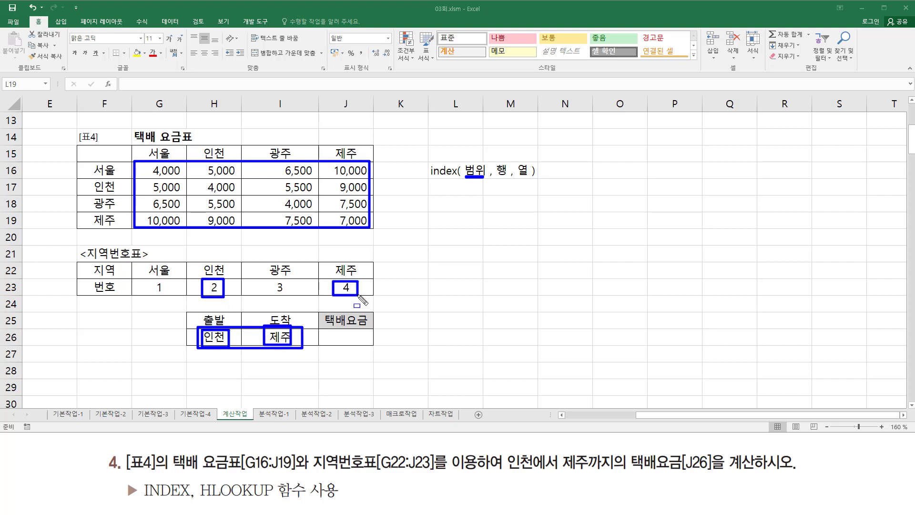
pyautogui.moveTo(115, 186); pyautogui.dragTo(331, 186)
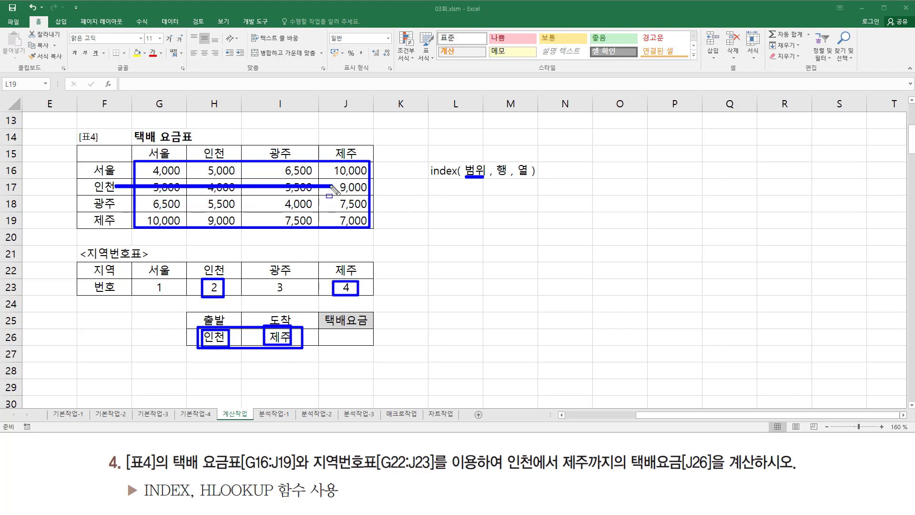
pyautogui.moveTo(331, 140)
pyautogui.mouseDown()
pyautogui.moveTo(331, 186)
pyautogui.moveTo(343, 191)
pyautogui.mouseUp()
pyautogui.press('Escape')
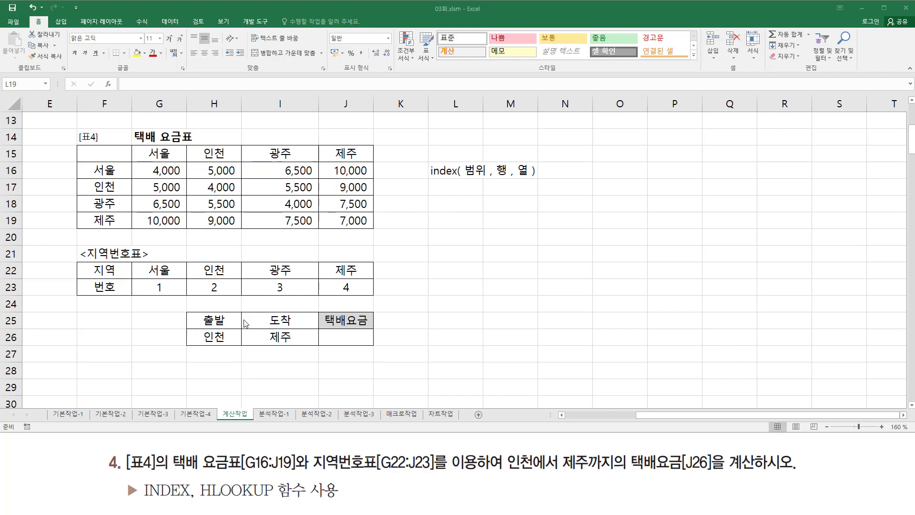
# Step: Trace the fare within G16:J19 using the region numbers of 인천 and 제주, taking 제주 as row and 인천 as column
pyautogui.moveTo(201, 261); pyautogui.dragTo(230, 294)
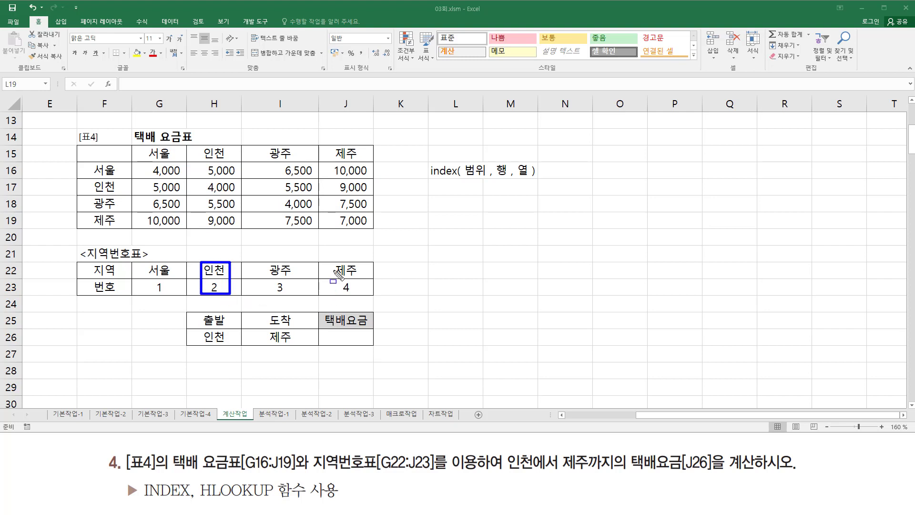
pyautogui.moveTo(334, 260)
pyautogui.mouseDown()
pyautogui.moveTo(342, 273)
pyautogui.moveTo(336, 261)
pyautogui.mouseUp()
pyautogui.moveTo(140, 162)
pyautogui.mouseDown()
pyautogui.moveTo(141, 202)
pyautogui.moveTo(376, 232)
pyautogui.mouseUp()
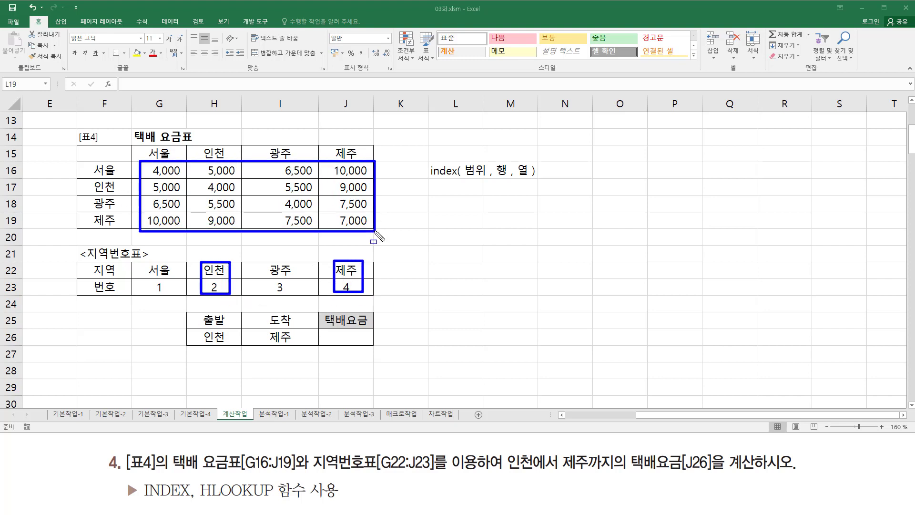
pyautogui.moveTo(119, 220); pyautogui.dragTo(204, 220)
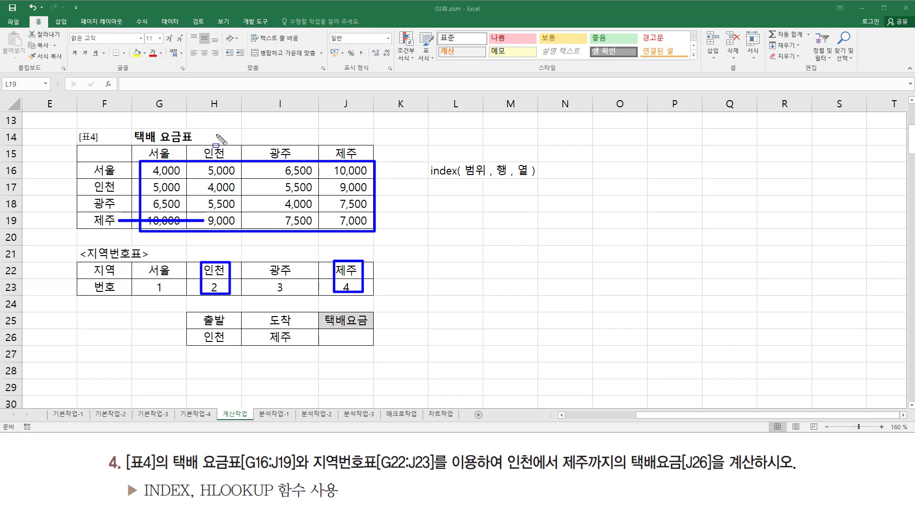
pyautogui.moveTo(210, 135)
pyautogui.mouseDown()
pyautogui.moveTo(216, 218)
pyautogui.moveTo(205, 215)
pyautogui.mouseUp()
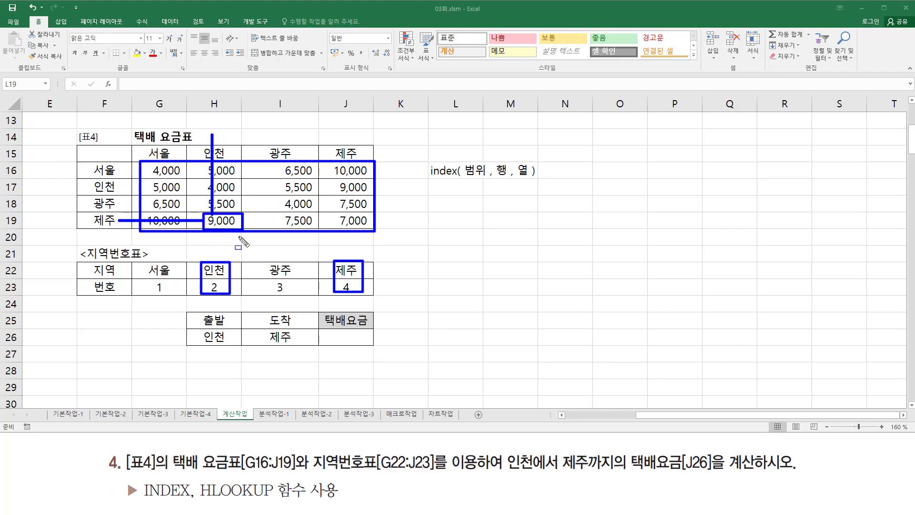
pyautogui.press('e')
# Step: Match the row and column positions of 서울, 인천, 광주 and 제주 in G16:J19 to their numbers in the 지역번호표
pyautogui.moveTo(200, 327); pyautogui.dragTo(230, 352)
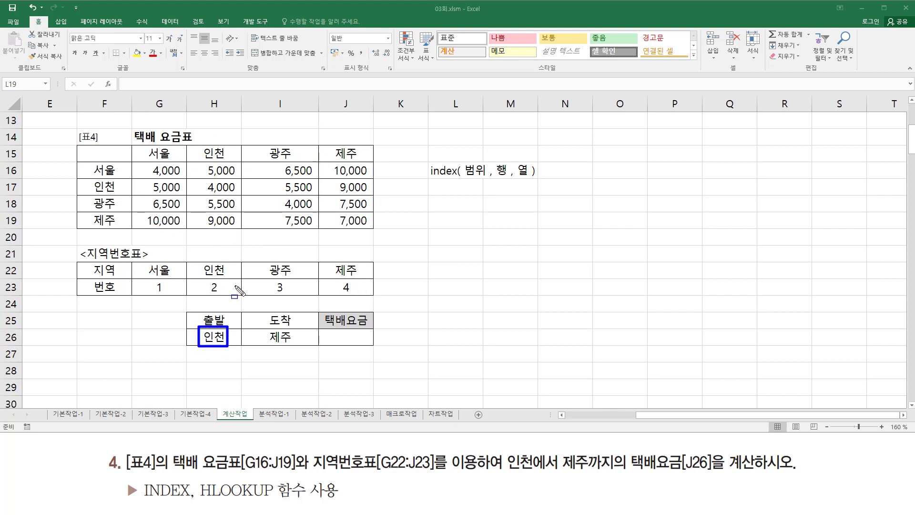
pyautogui.moveTo(267, 330); pyautogui.dragTo(300, 349)
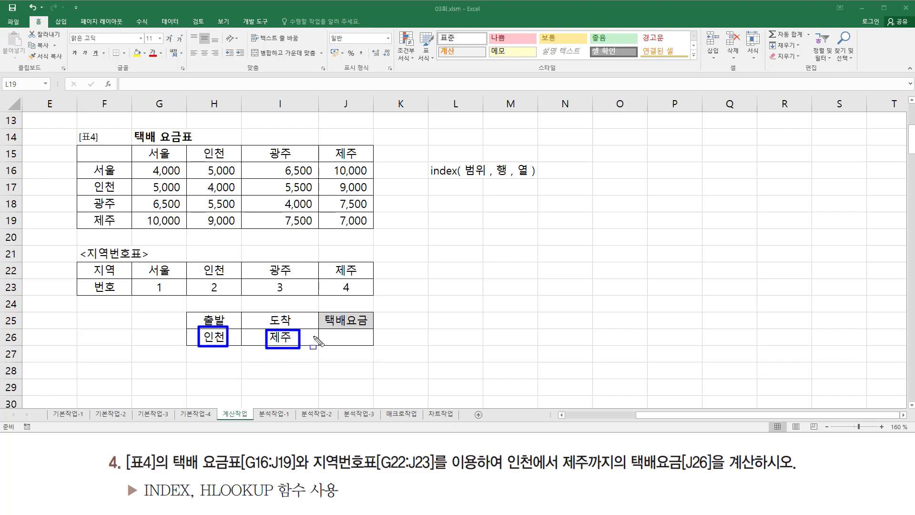
pyautogui.moveTo(131, 161)
pyautogui.mouseDown()
pyautogui.moveTo(224, 203)
pyautogui.moveTo(355, 220)
pyautogui.moveTo(384, 234)
pyautogui.moveTo(375, 230)
pyautogui.mouseUp()
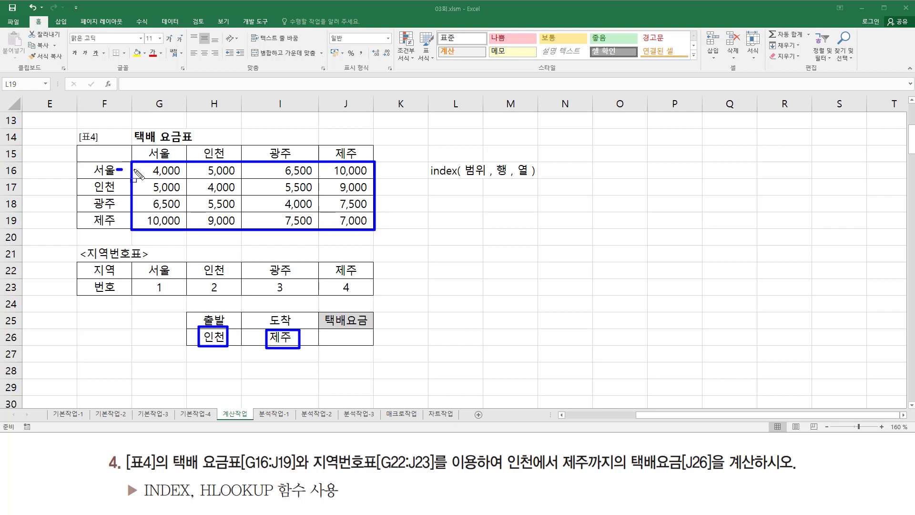
pyautogui.moveTo(143, 140); pyautogui.dragTo(143, 163)
pyautogui.moveTo(147, 262)
pyautogui.mouseDown()
pyautogui.moveTo(176, 295)
pyautogui.moveTo(165, 295)
pyautogui.mouseUp()
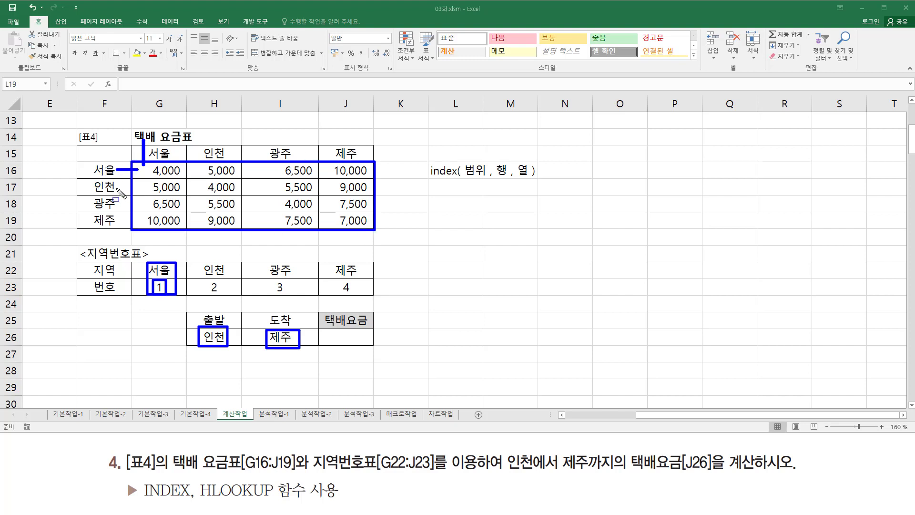
pyautogui.moveTo(117, 188); pyautogui.dragTo(137, 187)
pyautogui.moveTo(199, 146); pyautogui.dragTo(199, 169)
pyautogui.moveTo(200, 258)
pyautogui.mouseDown()
pyautogui.moveTo(224, 256)
pyautogui.moveTo(300, 296)
pyautogui.mouseUp()
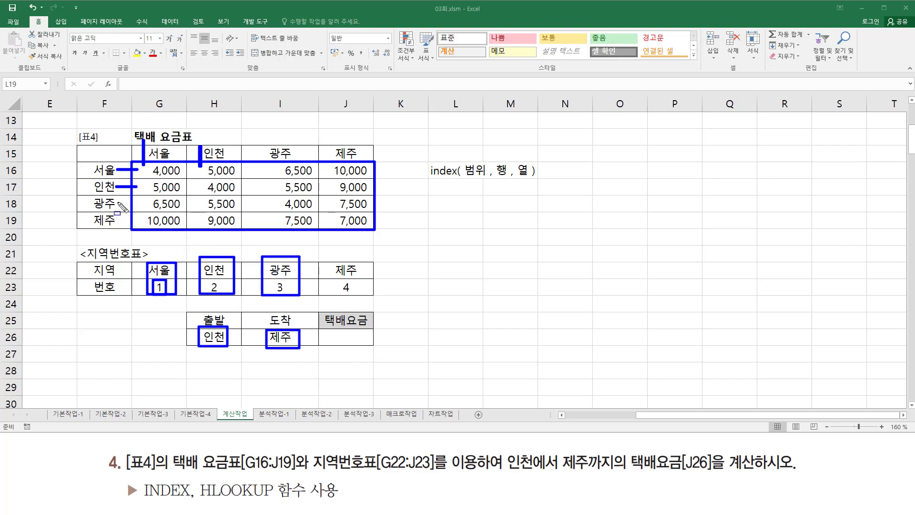
pyautogui.moveTo(118, 202); pyautogui.dragTo(136, 202)
pyautogui.moveTo(264, 143); pyautogui.dragTo(264, 172)
pyautogui.moveTo(333, 256)
pyautogui.mouseDown()
pyautogui.moveTo(367, 281)
pyautogui.moveTo(333, 293)
pyautogui.mouseUp()
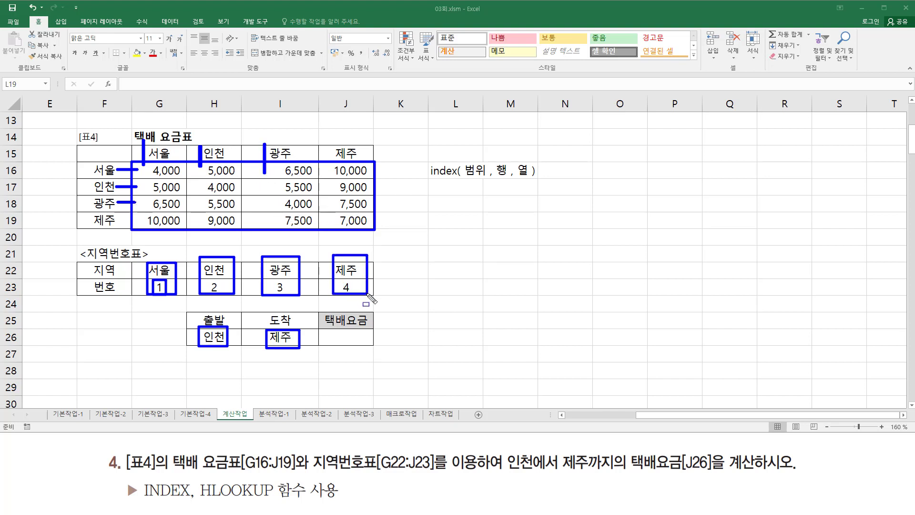
pyautogui.moveTo(121, 221); pyautogui.dragTo(142, 222)
pyautogui.moveTo(332, 143); pyautogui.dragTo(331, 175)
pyautogui.press('e')
# Step: Examine how HLOOKUP finds the number of the departure 인천 in row 23 of the 지역번호표 range G22:J23
pyautogui.moveTo(137, 262)
pyautogui.mouseDown()
pyautogui.moveTo(153, 296)
pyautogui.moveTo(366, 308)
pyautogui.moveTo(364, 299)
pyautogui.mouseUp()
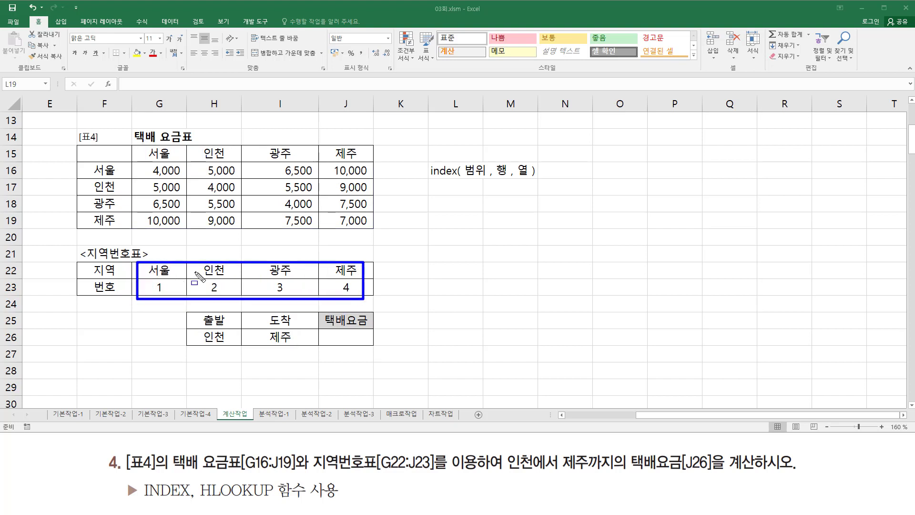
pyautogui.moveTo(130, 287); pyautogui.dragTo(149, 287)
pyautogui.moveTo(124, 272); pyautogui.dragTo(137, 272)
pyautogui.moveTo(200, 331)
pyautogui.mouseDown()
pyautogui.moveTo(201, 344)
pyautogui.moveTo(232, 331)
pyautogui.moveTo(234, 346)
pyautogui.mouseUp()
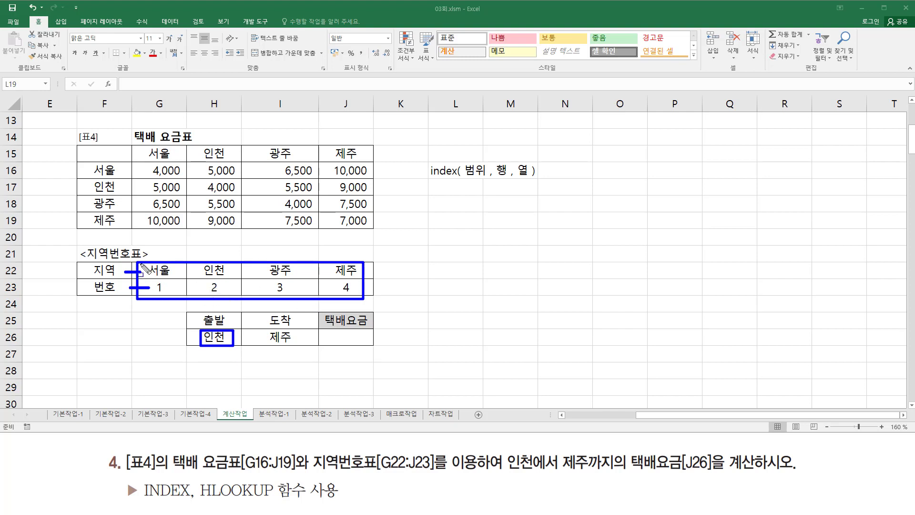
pyautogui.moveTo(140, 264)
pyautogui.mouseDown()
pyautogui.moveTo(307, 298)
pyautogui.moveTo(365, 299)
pyautogui.mouseUp()
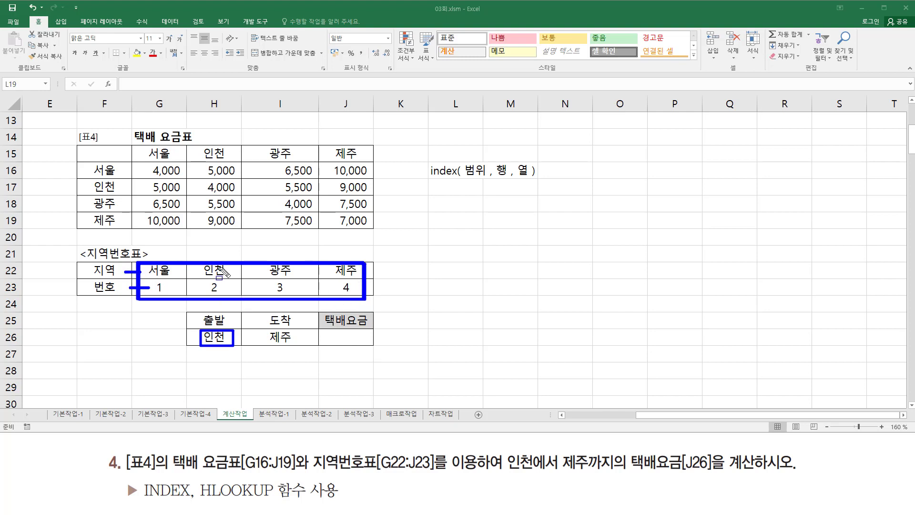
pyautogui.moveTo(200, 501)
pyautogui.mouseDown()
pyautogui.moveTo(280, 509)
pyautogui.moveTo(272, 501)
pyautogui.mouseUp()
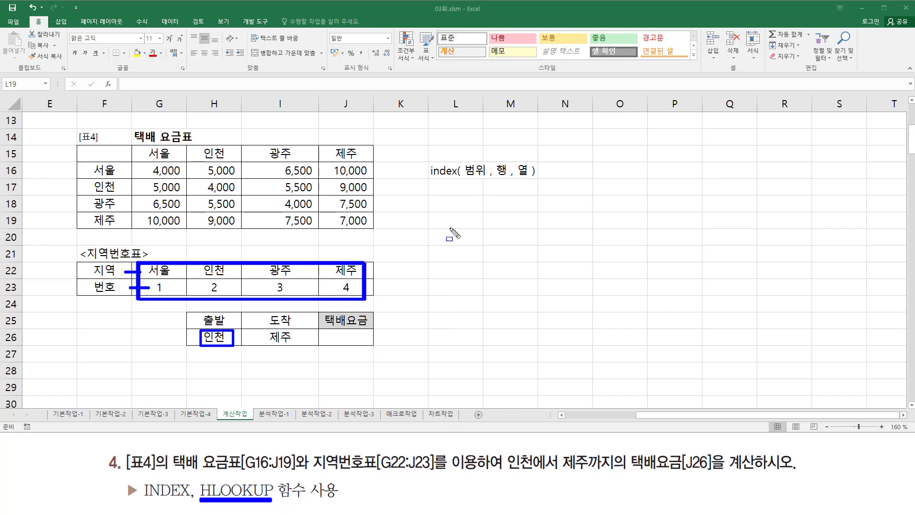
pyautogui.press('Escape')
# Step: Enter the syntax note "hlookup( 찾을값 , 참조범위 , 행번호 , 옵션 )" in cell L18
pyautogui.click(452, 210)
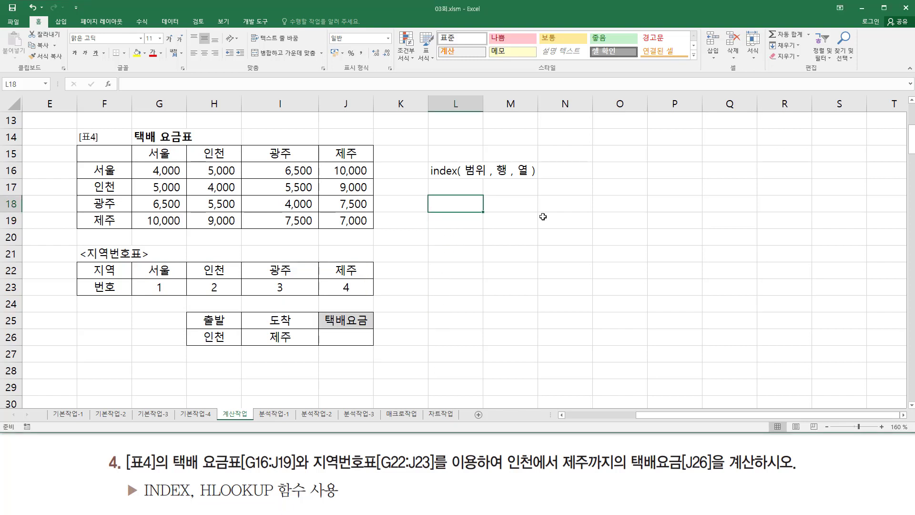
pyautogui.write('ㅗ')
pyautogui.press('BackSpace')
pyautogui.write('hloo')
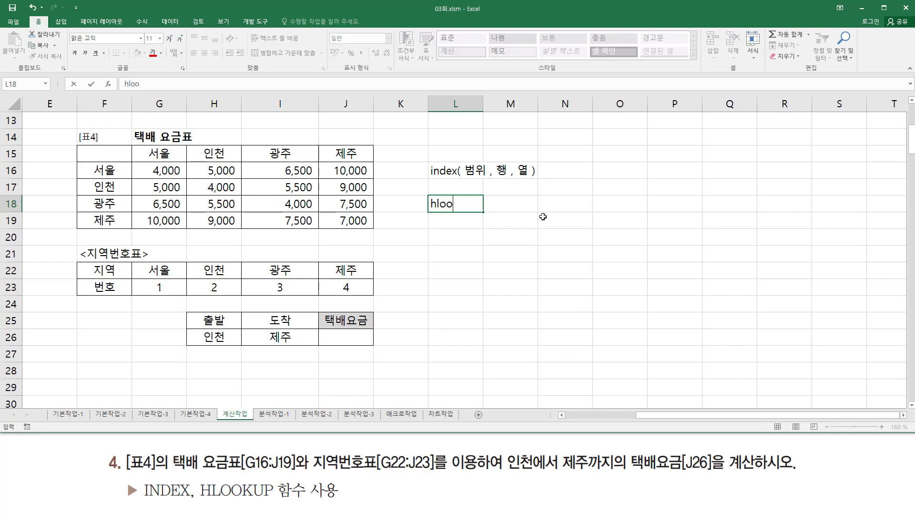
pyautogui.write('kup( 찾읇사')
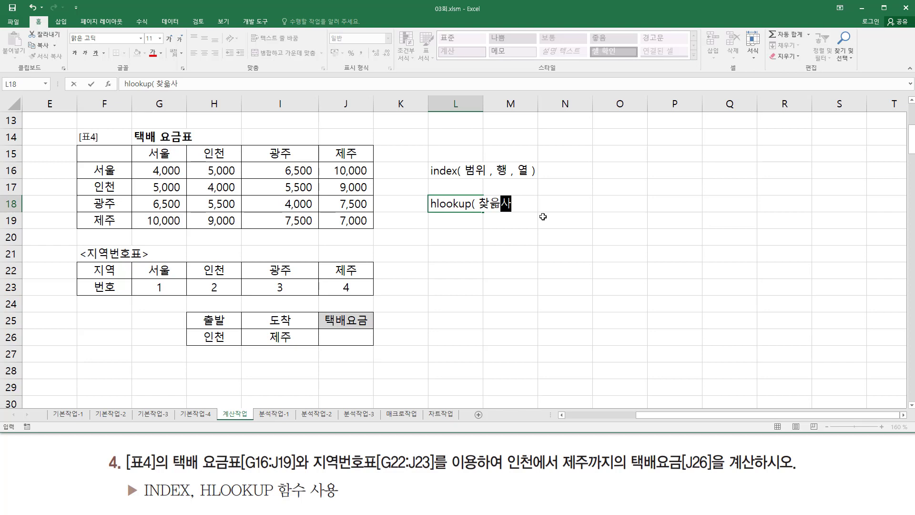
pyautogui.press('BackSpace')
pyautogui.press('BackSpace')
pyautogui.write('을값 , ')
pyautogui.write('참조범위')
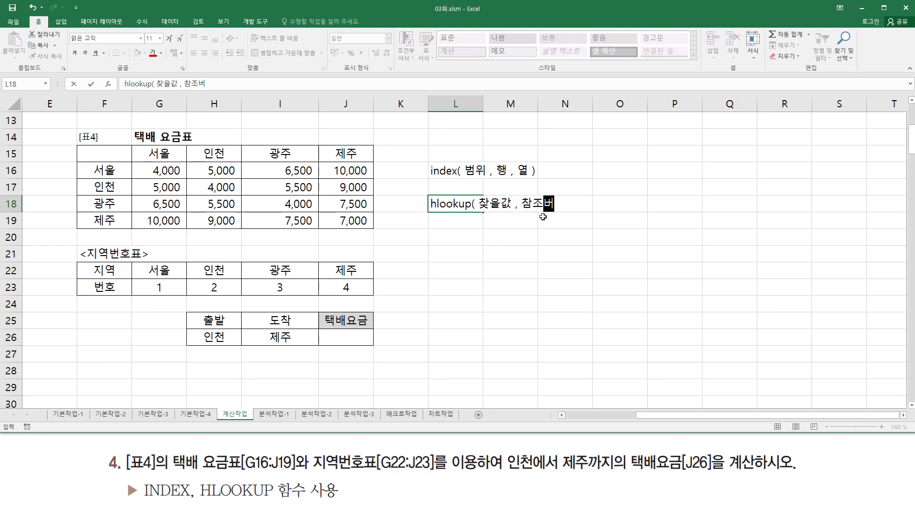
pyautogui.write(' , 행번호')
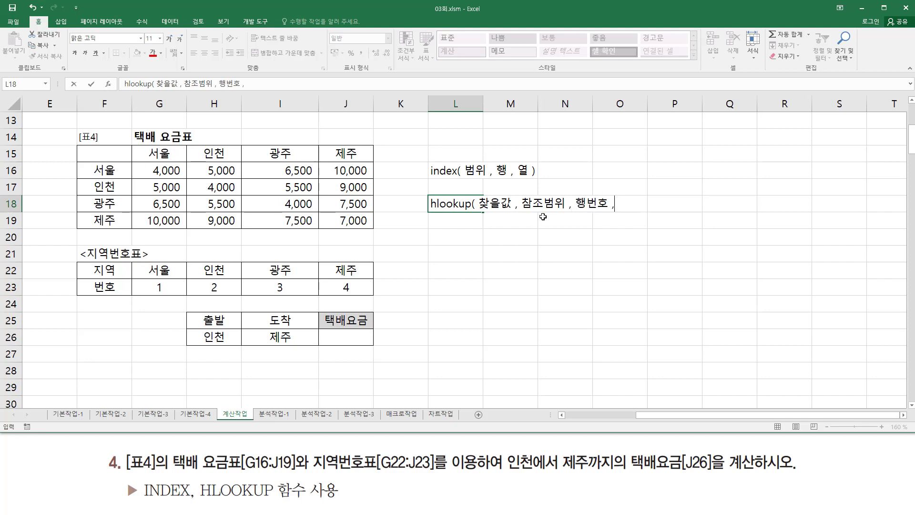
pyautogui.write(' , 옵션')
pyautogui.press('Return')
# Step: List the HLOOKUP option values below the syntax note, with "TRUE(생략)" in M20 and FALSE in M21
pyautogui.press('Right')
pyautogui.press('Down')
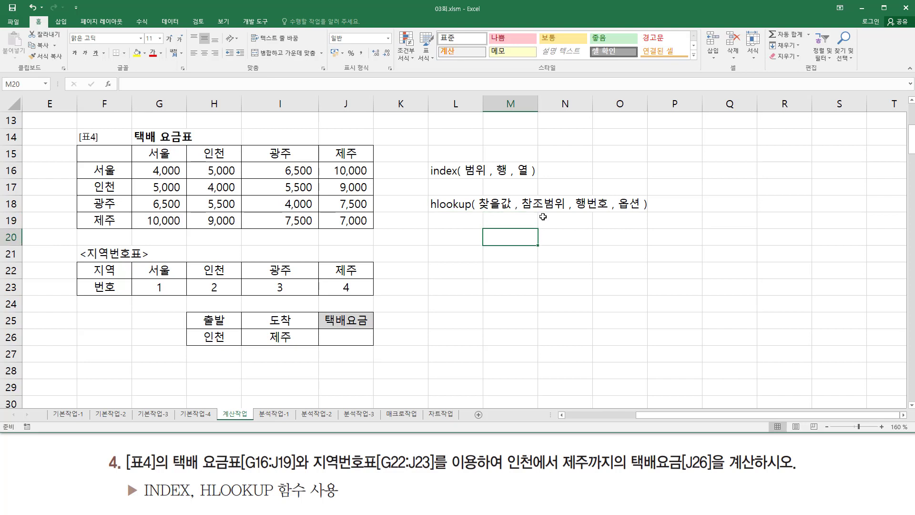
pyautogui.write('tru')
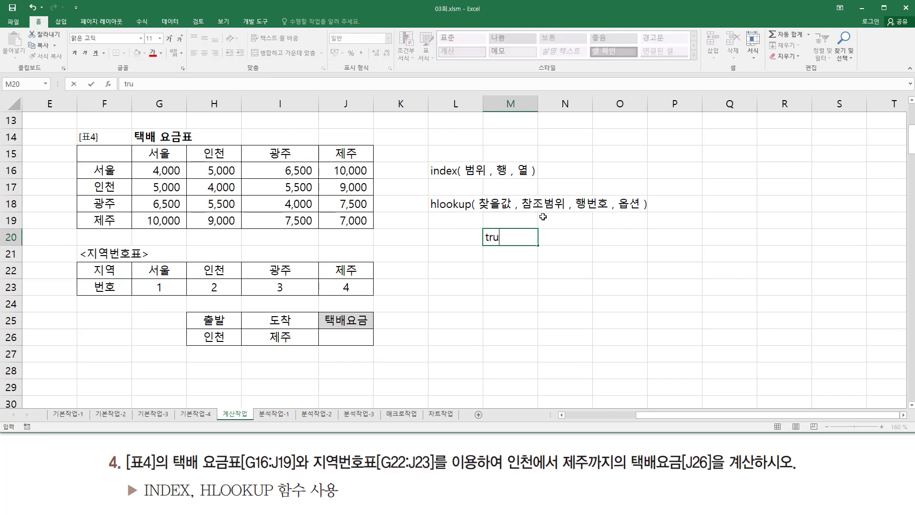
pyautogui.write('e')
pyautogui.press('Return')
pyautogui.write('false')
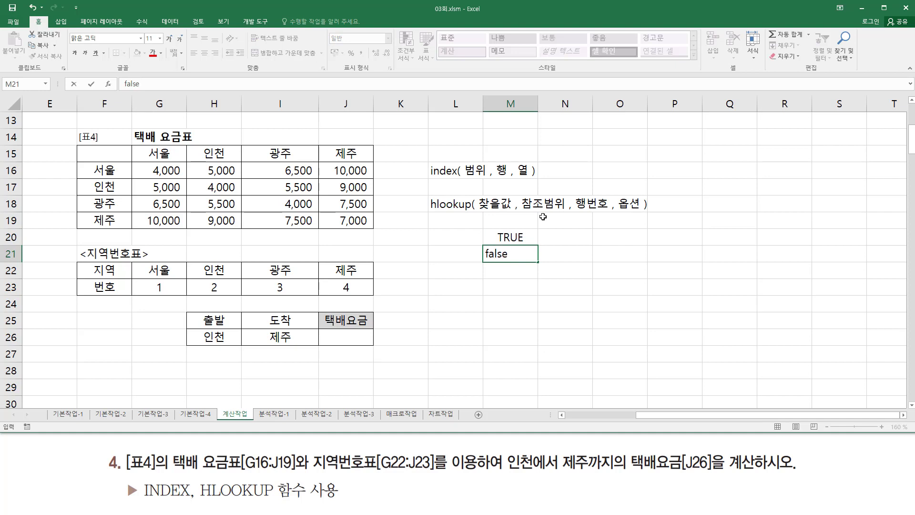
pyautogui.hotkey('ctrl', 'Return')
pyautogui.press('Up')
pyautogui.press('F2')
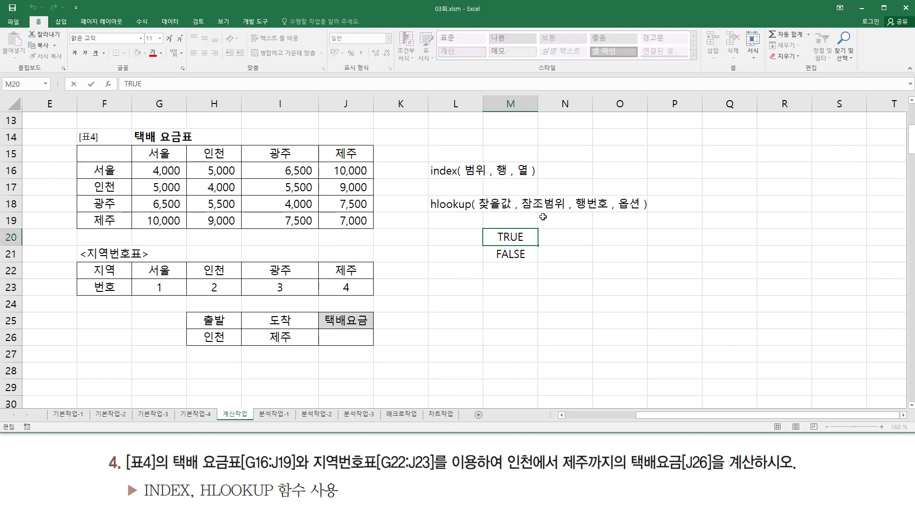
pyautogui.write('(')
pyautogui.write('생략)')
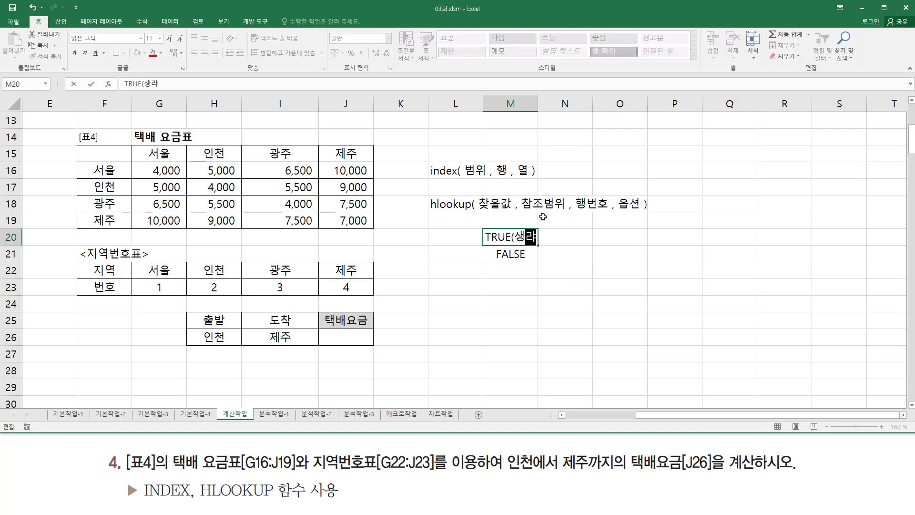
pyautogui.press('Return')
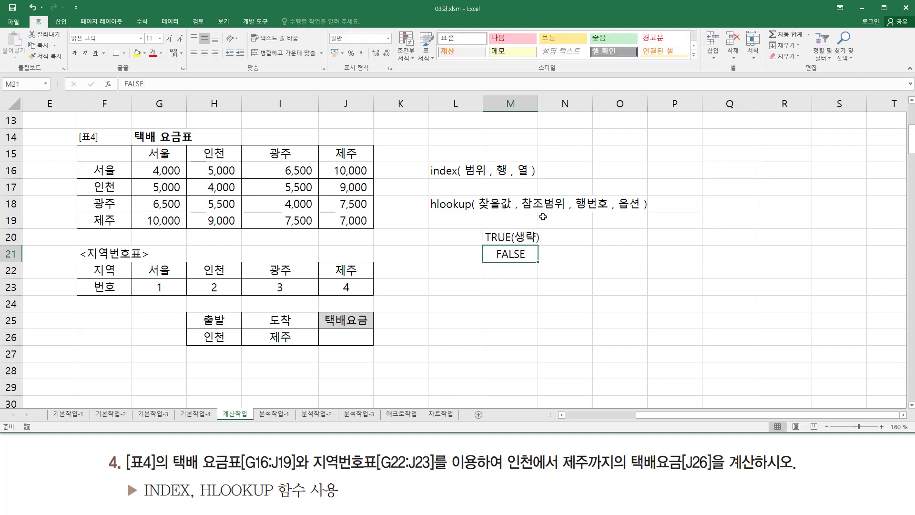
# Step: Relate the option values in M20:M21 to the 찾을값 and 참조범위 arguments of the HLOOKUP note
pyautogui.press('Up')
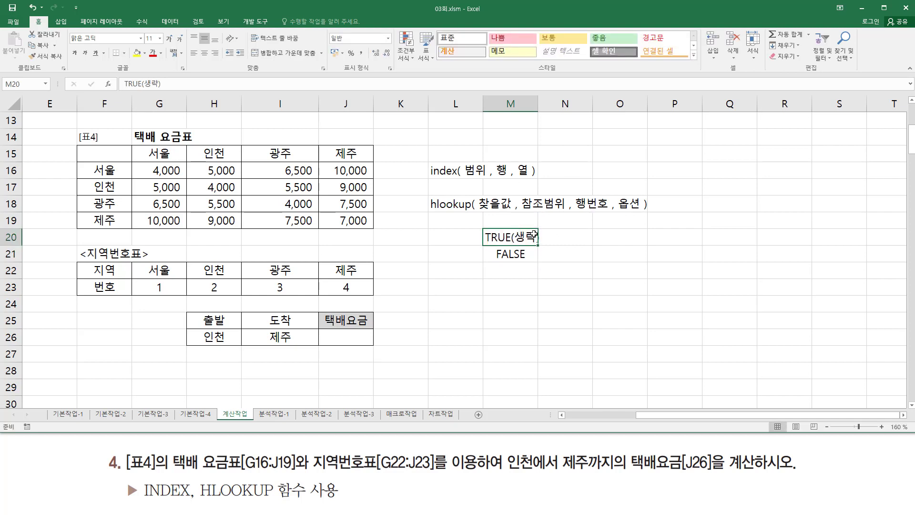
pyautogui.moveTo(519, 237); pyautogui.dragTo(520, 255)
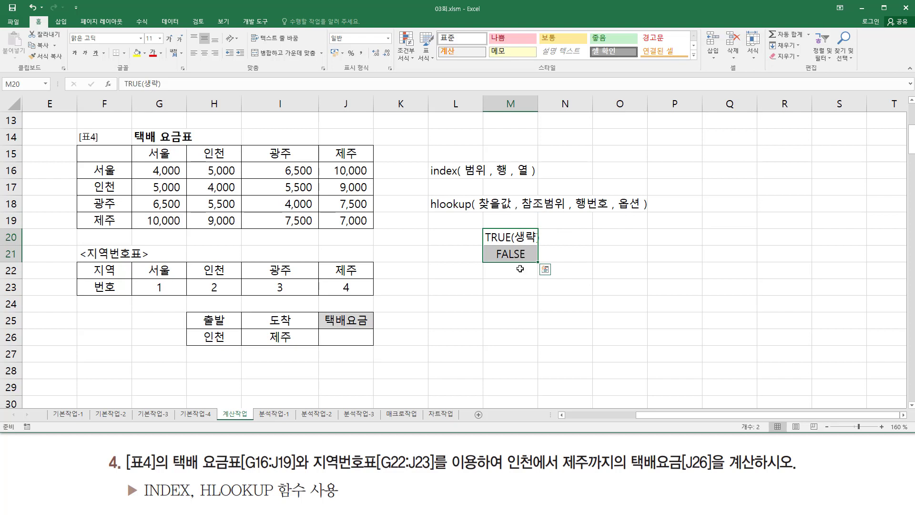
pyautogui.moveTo(521, 212)
pyautogui.mouseDown()
pyautogui.moveTo(577, 212)
pyautogui.moveTo(567, 193)
pyautogui.mouseUp()
pyautogui.moveTo(481, 213); pyautogui.dragTo(508, 213)
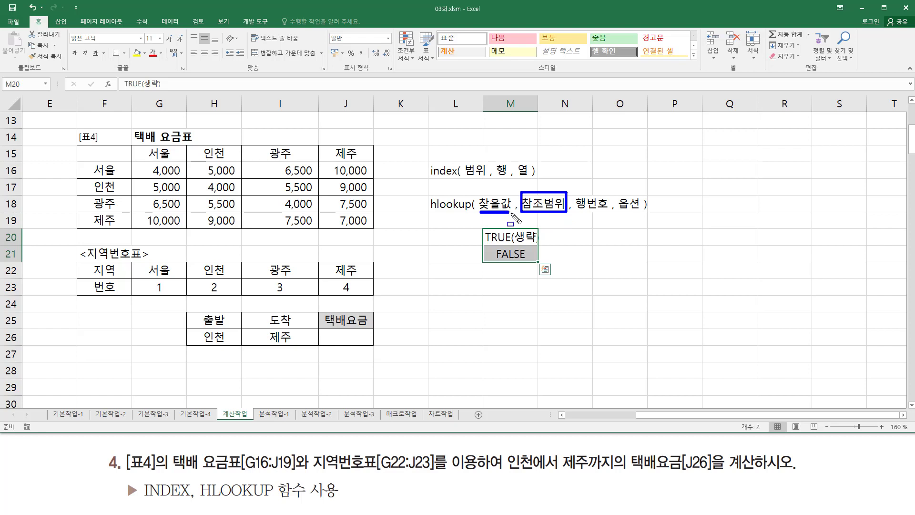
pyautogui.press('Escape')
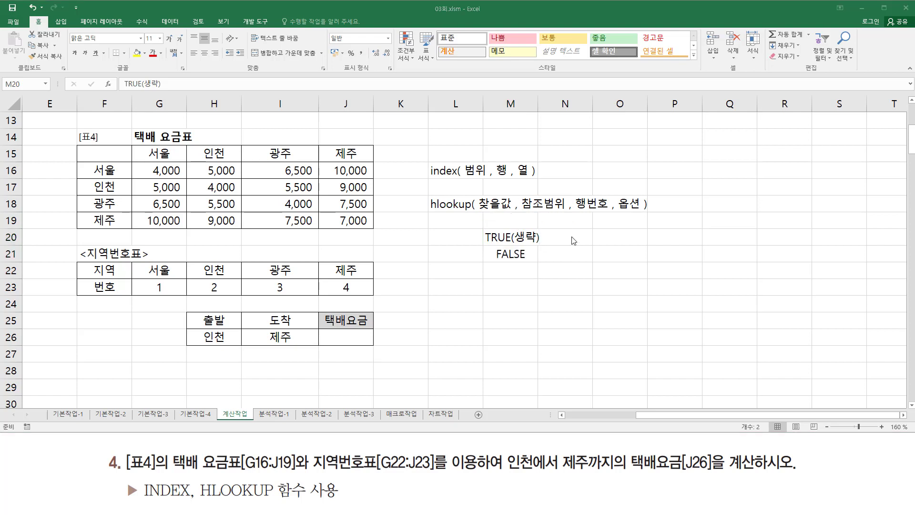
# Step: Describe the two option values by entering "근사값" in N20 and "정확하게 일치하는 값" in N21
pyautogui.click(578, 237)
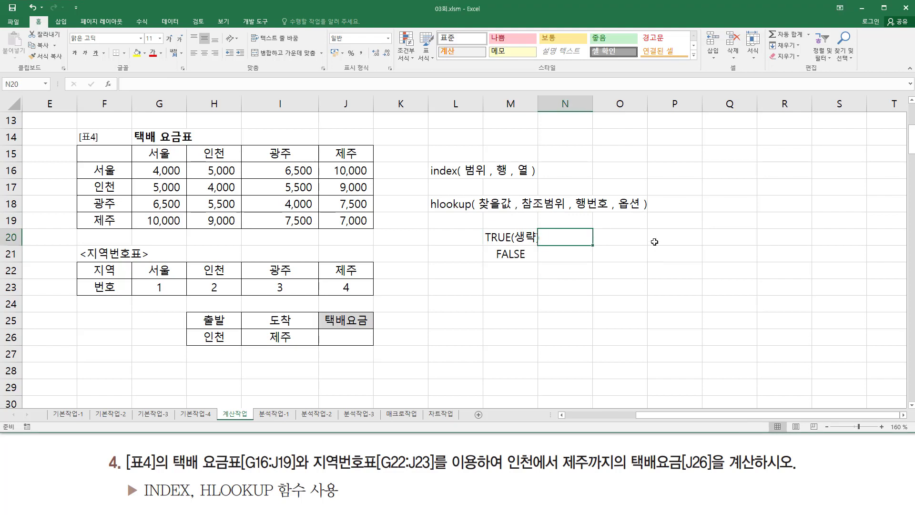
pyautogui.write('rm')
pyautogui.press('BackSpace')
pyautogui.press('BackSpace')
pyautogui.write('근사')
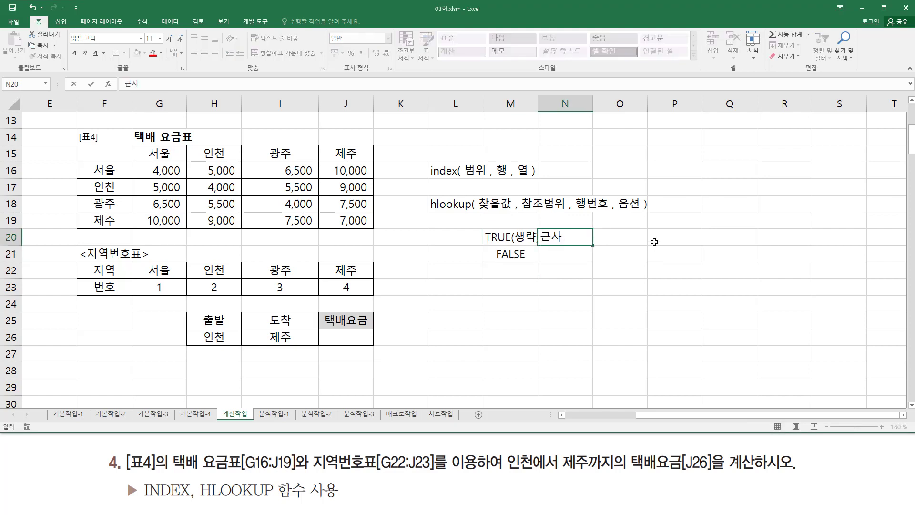
pyautogui.write('값')
pyautogui.press('Return')
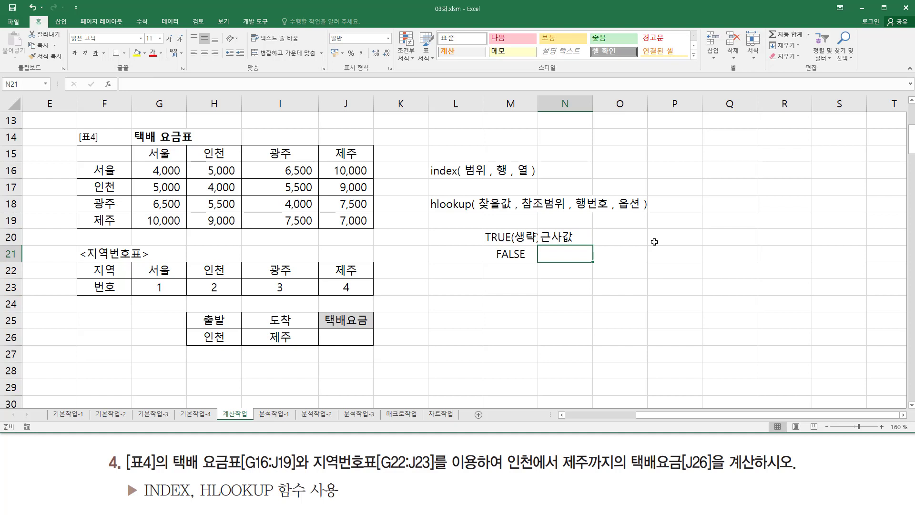
pyautogui.write('정확하게')
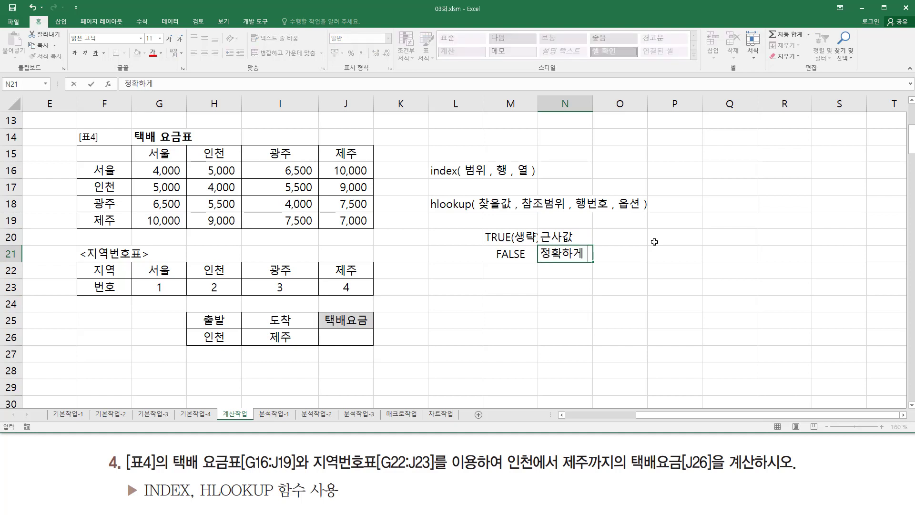
pyautogui.write(' 일치한')
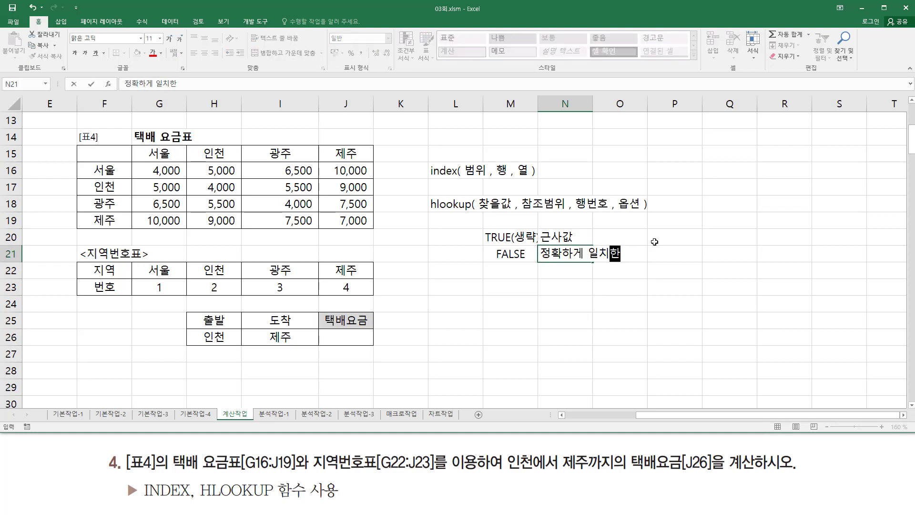
pyautogui.write('는 값')
pyautogui.press('Return')
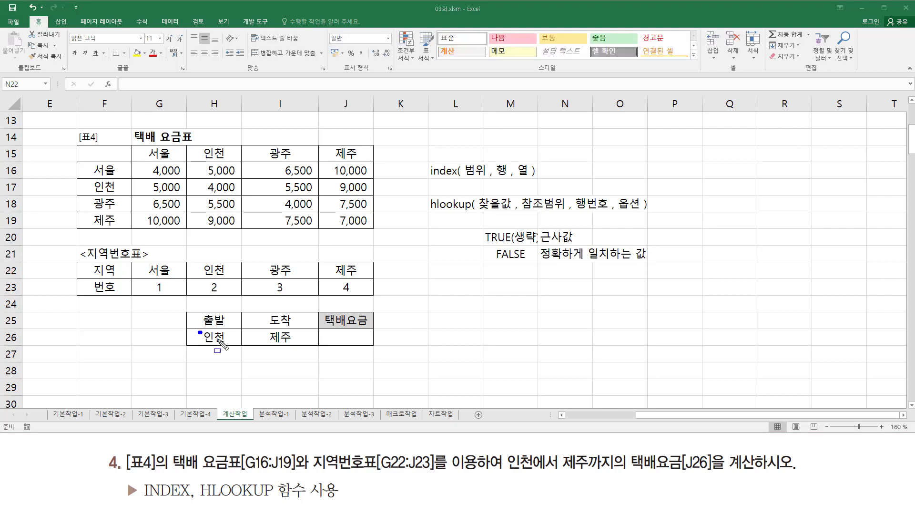
# Step: Examine how the 출발 and 도착 values in H26:I26 map to numbers in the 지역번호표 G22:J23 using HLOOKUP with the FALSE option
pyautogui.moveTo(199, 331); pyautogui.dragTo(296, 348)
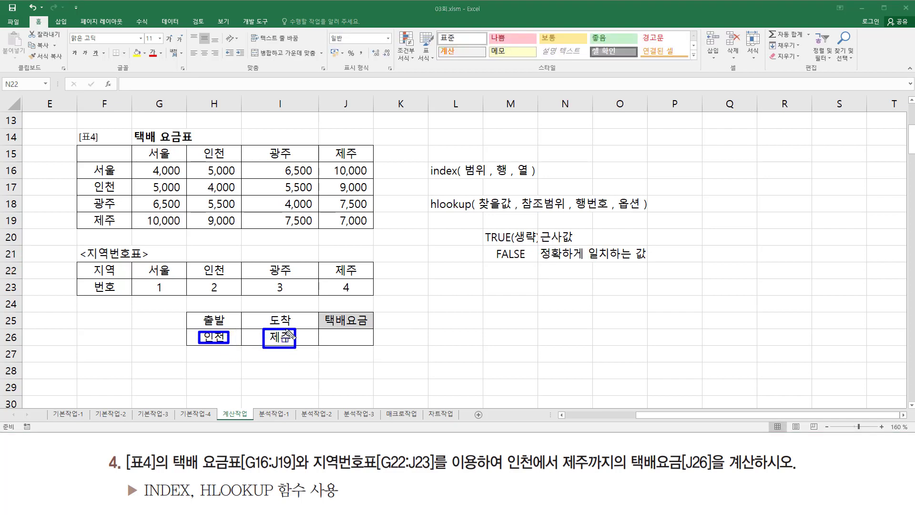
pyautogui.moveTo(140, 262)
pyautogui.mouseDown()
pyautogui.moveTo(320, 307)
pyautogui.moveTo(369, 301)
pyautogui.mouseUp()
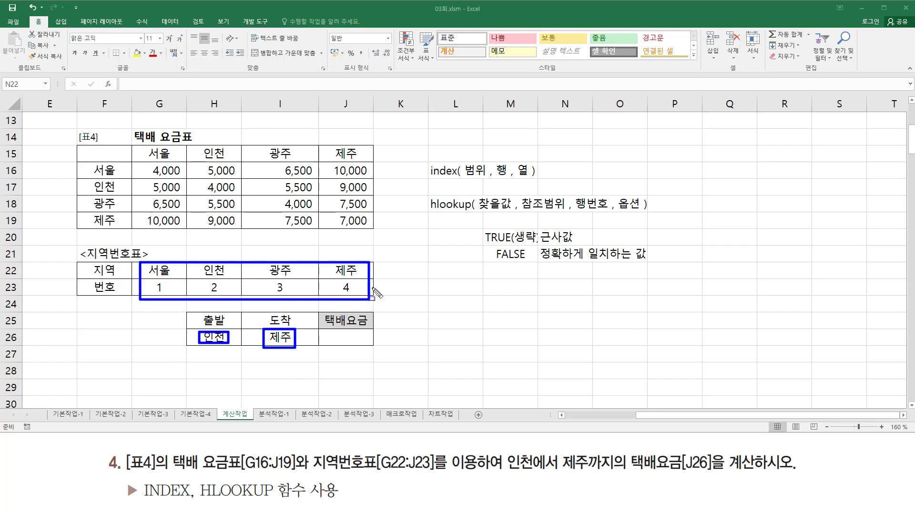
pyautogui.moveTo(431, 214)
pyautogui.mouseDown()
pyautogui.moveTo(475, 217)
pyautogui.moveTo(530, 265)
pyautogui.mouseUp()
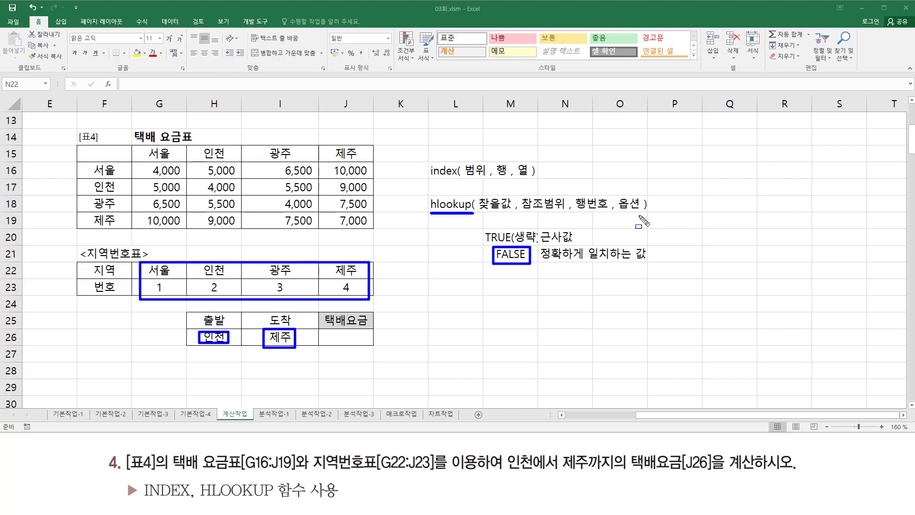
pyautogui.press('e')
pyautogui.moveTo(326, 330); pyautogui.dragTo(368, 346)
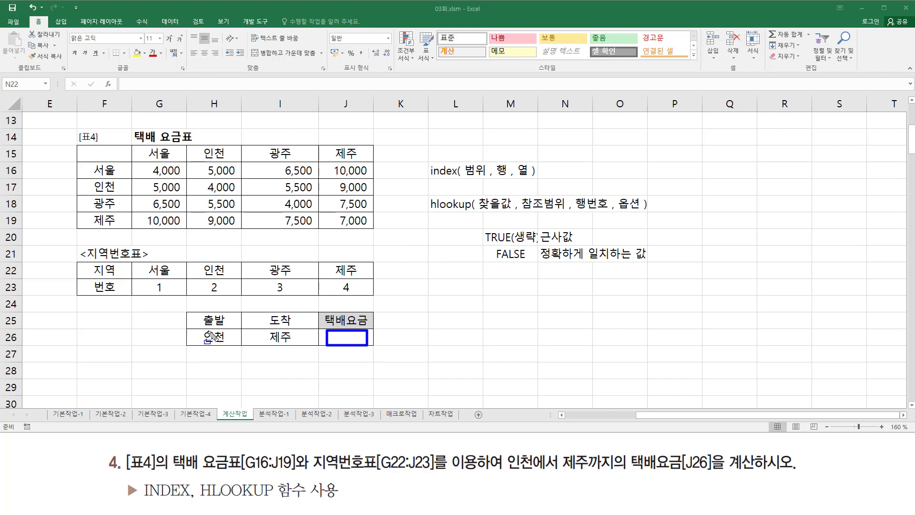
pyautogui.moveTo(201, 330)
pyautogui.mouseDown()
pyautogui.moveTo(210, 356)
pyautogui.moveTo(235, 351)
pyautogui.mouseUp()
pyautogui.moveTo(137, 263)
pyautogui.mouseDown()
pyautogui.moveTo(312, 299)
pyautogui.moveTo(377, 274)
pyautogui.mouseUp()
pyautogui.moveTo(208, 281)
pyautogui.mouseDown()
pyautogui.moveTo(208, 295)
pyautogui.moveTo(220, 297)
pyautogui.mouseUp()
pyautogui.press('Escape')
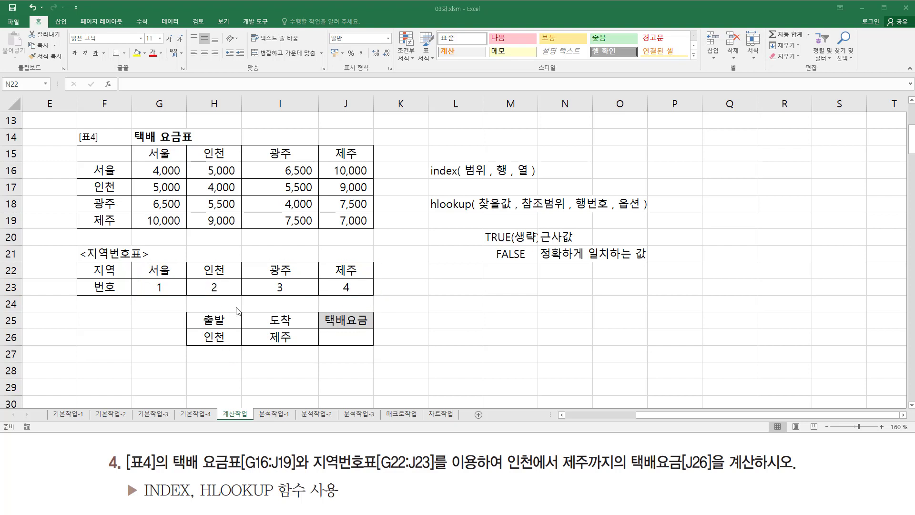
# Step: Begin an HLOOKUP formula in J26 with H26 as lookup value, G22:J23 as reference range and 2 as row number
pyautogui.click(358, 341)
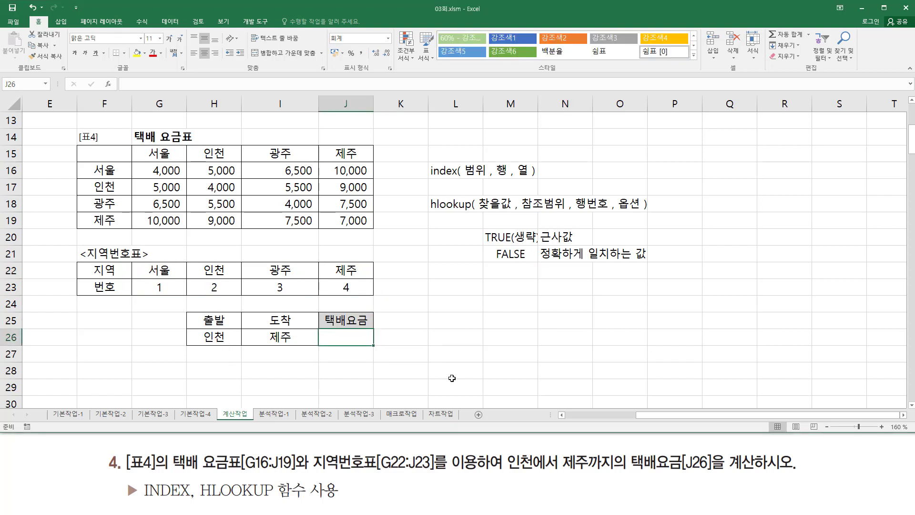
pyautogui.write('=hlo')
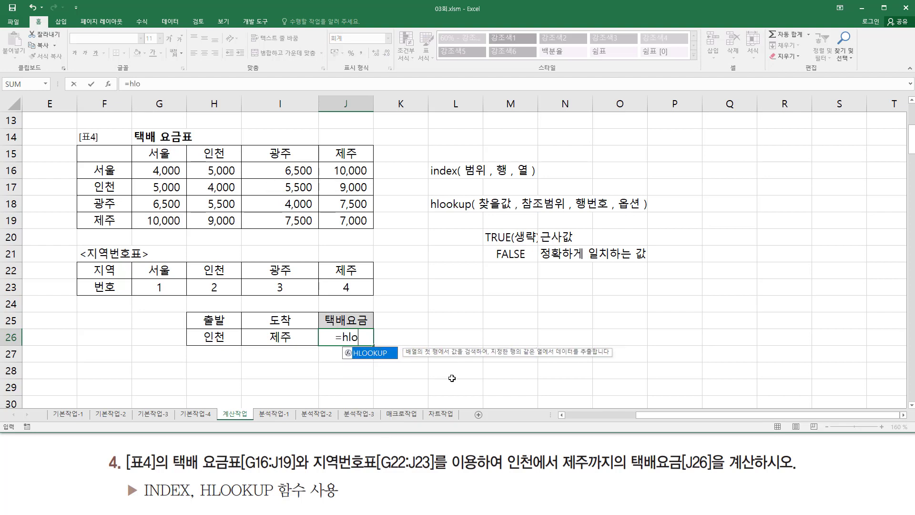
pyautogui.press('Tab')
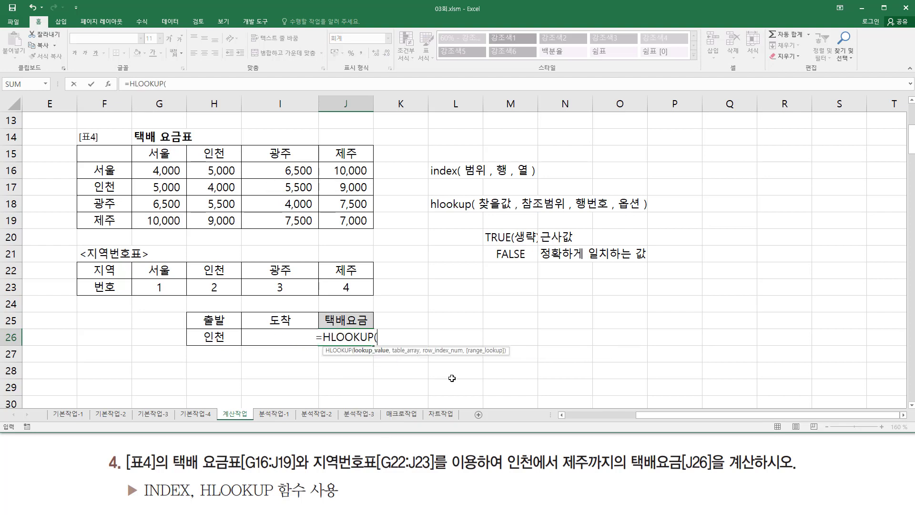
pyautogui.click(209, 337)
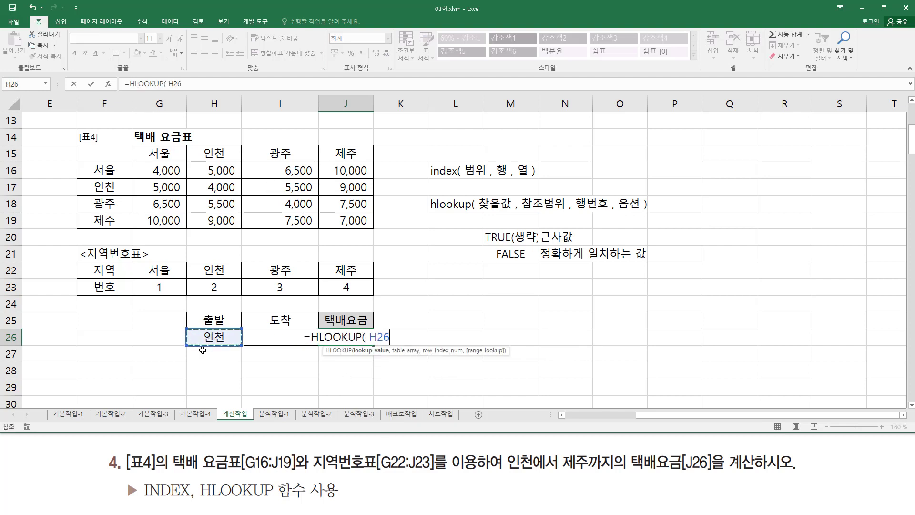
pyautogui.write(',')
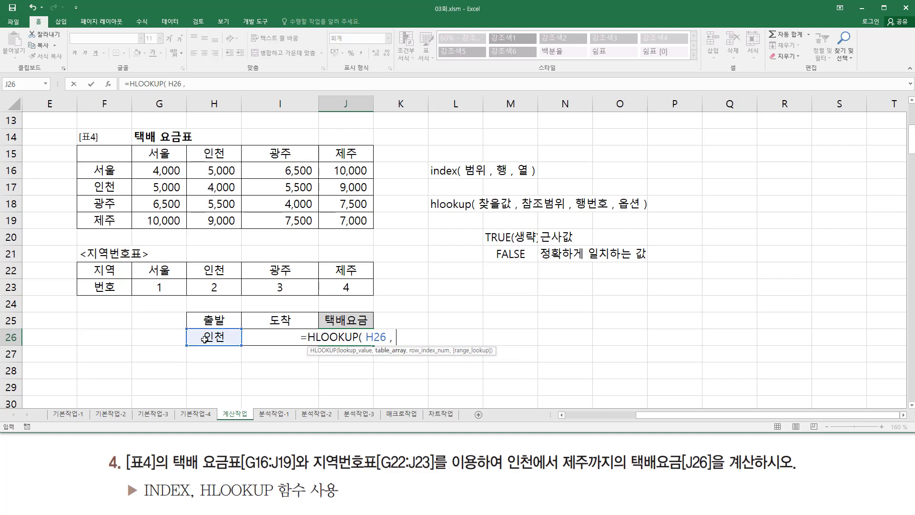
pyautogui.moveTo(178, 268); pyautogui.dragTo(338, 283)
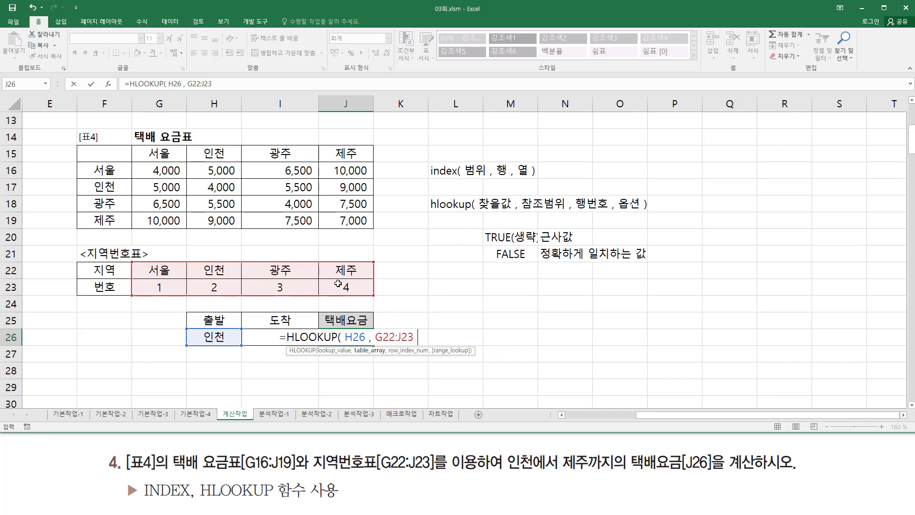
pyautogui.write(', 2')
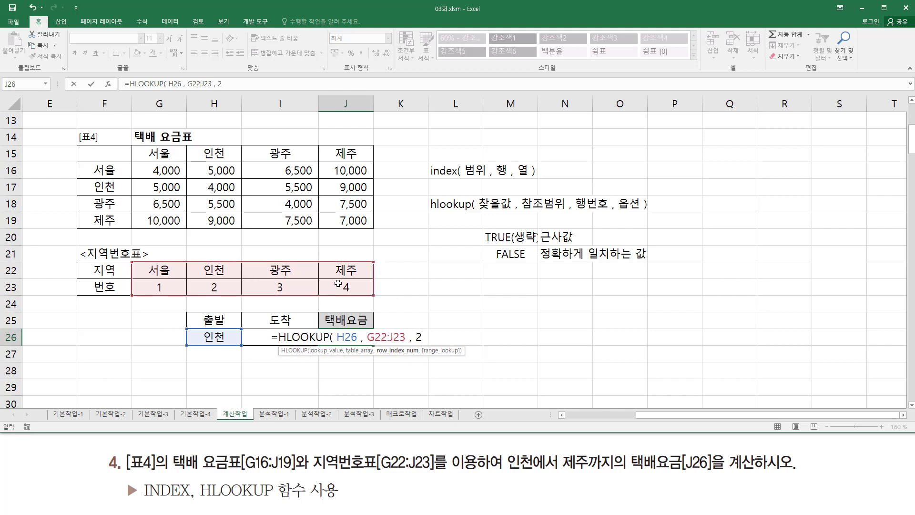
# Step: Check row 2 of the 지역번호표 range, complete the HLOOKUP with the exact-match option false, and enter the formula in J26
pyautogui.moveTo(132, 261)
pyautogui.mouseDown()
pyautogui.moveTo(148, 288)
pyautogui.moveTo(375, 296)
pyautogui.mouseUp()
pyautogui.moveTo(116, 287); pyautogui.dragTo(375, 289)
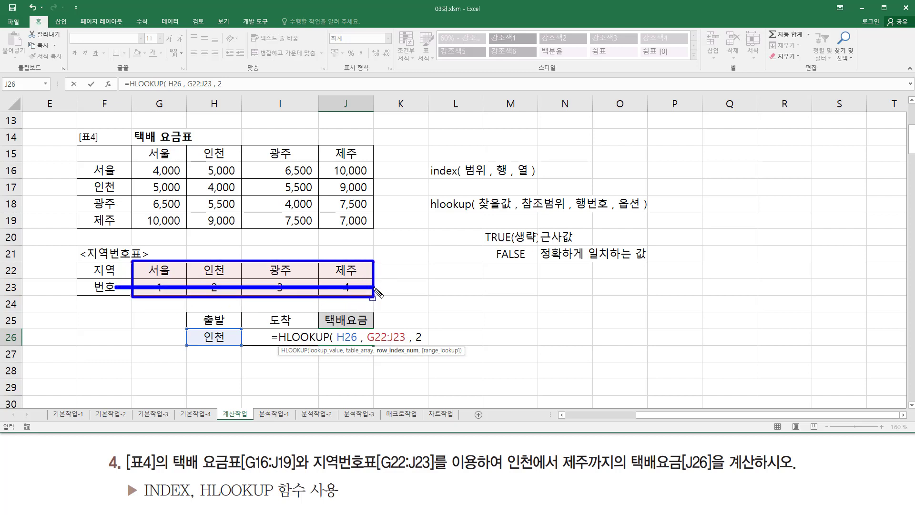
pyautogui.moveTo(414, 328); pyautogui.dragTo(426, 344)
pyautogui.press('Escape')
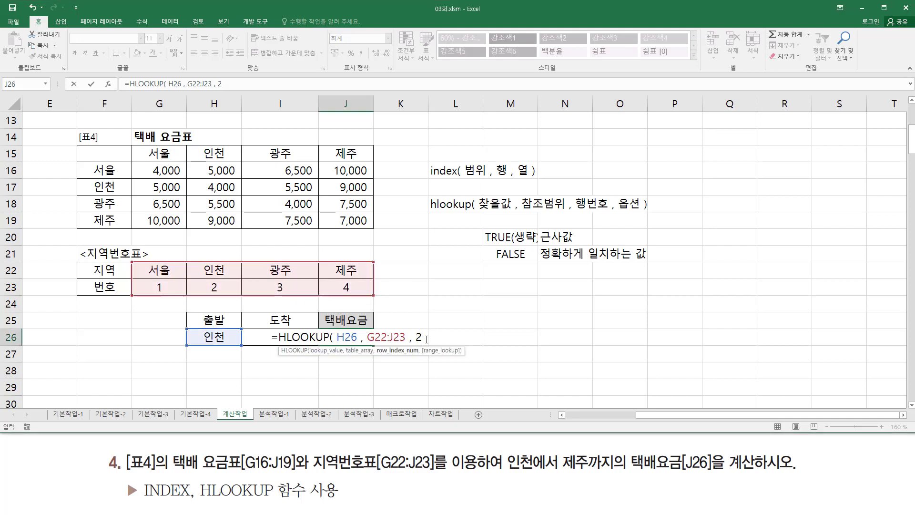
pyautogui.write(',')
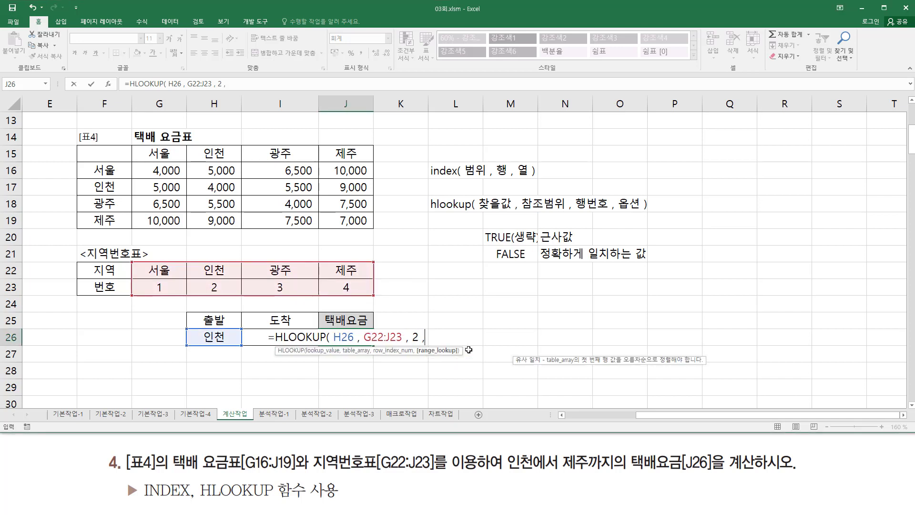
pyautogui.write(' fa')
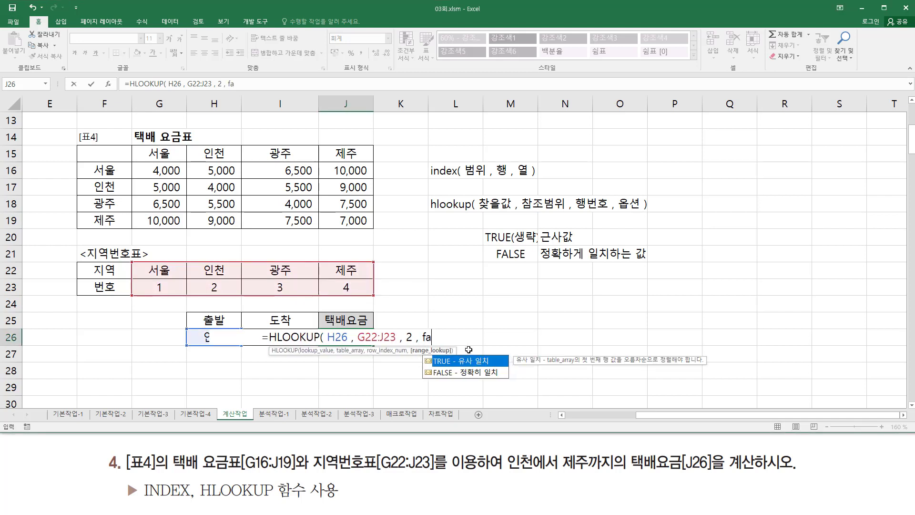
pyautogui.write('lse )')
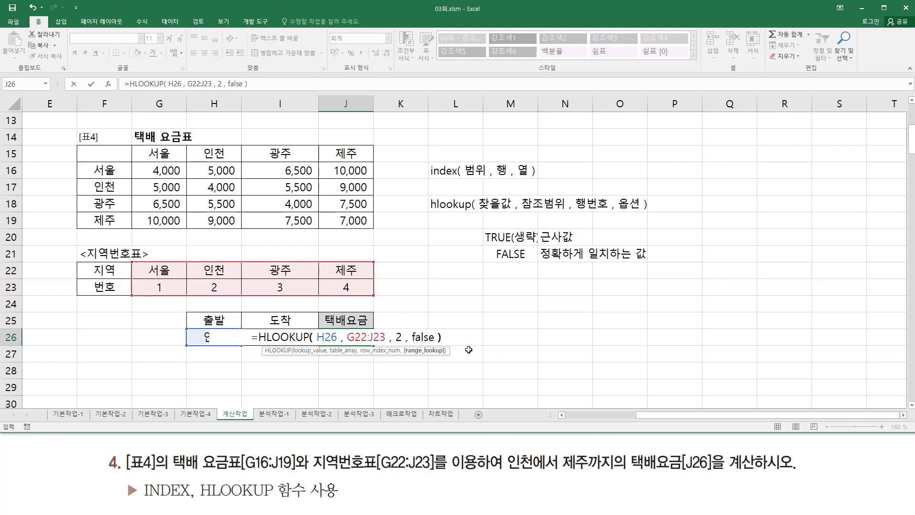
pyautogui.press('Return')
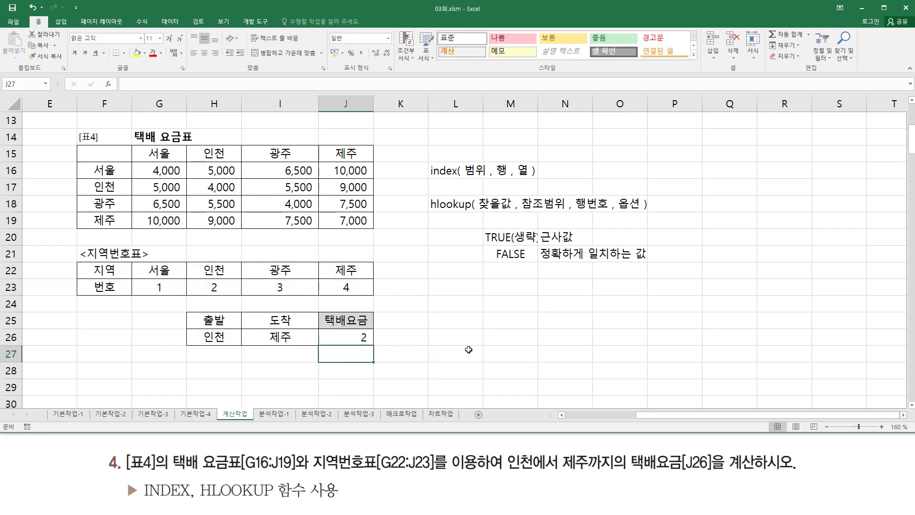
# Step: Copy the HLOOKUP expression from the formula in J26 without its equals sign
pyautogui.click(341, 339)
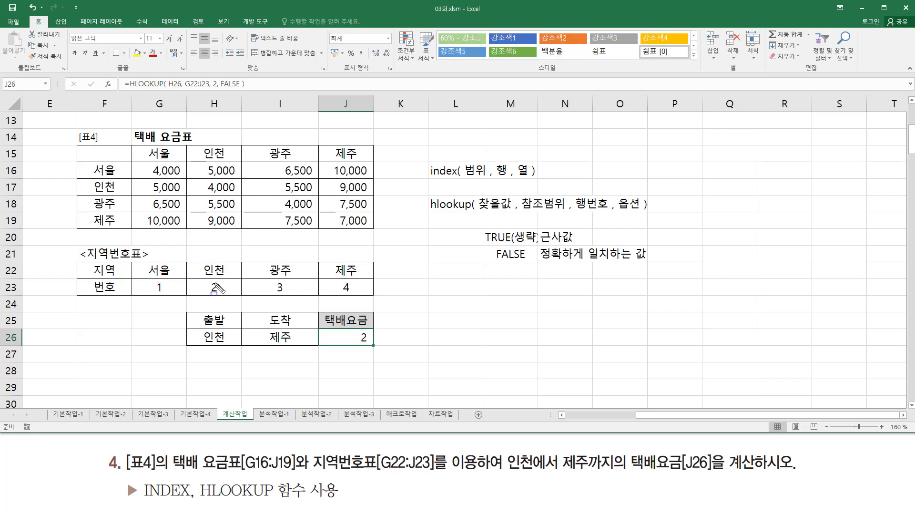
pyautogui.moveTo(207, 279); pyautogui.dragTo(223, 296)
pyautogui.doubleClick(354, 337)
pyautogui.moveTo(260, 337); pyautogui.dragTo(499, 337)
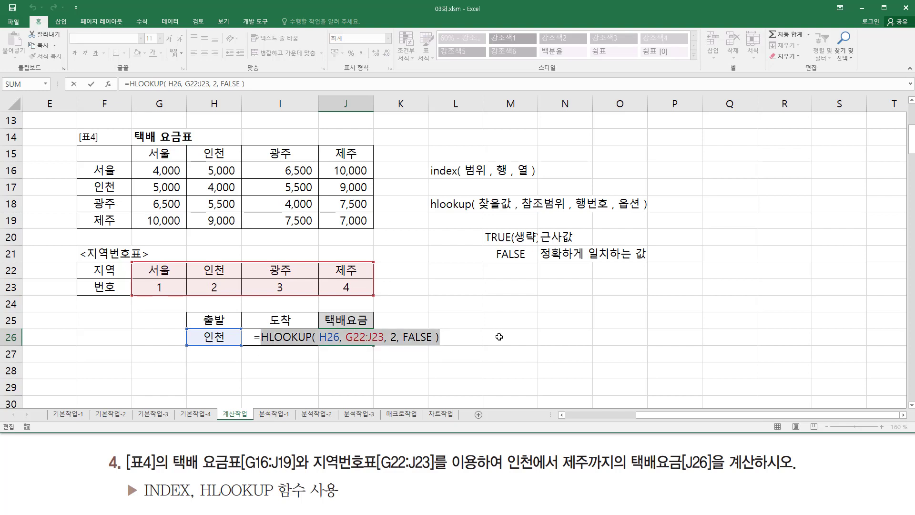
pyautogui.hotkey('ctrl', 'c')
# Step: Replace the HLOOKUP lookup value in J26 with the 도착 cell I26, keeping range G22:J23, row 2 and FALSE
pyautogui.click(325, 338)
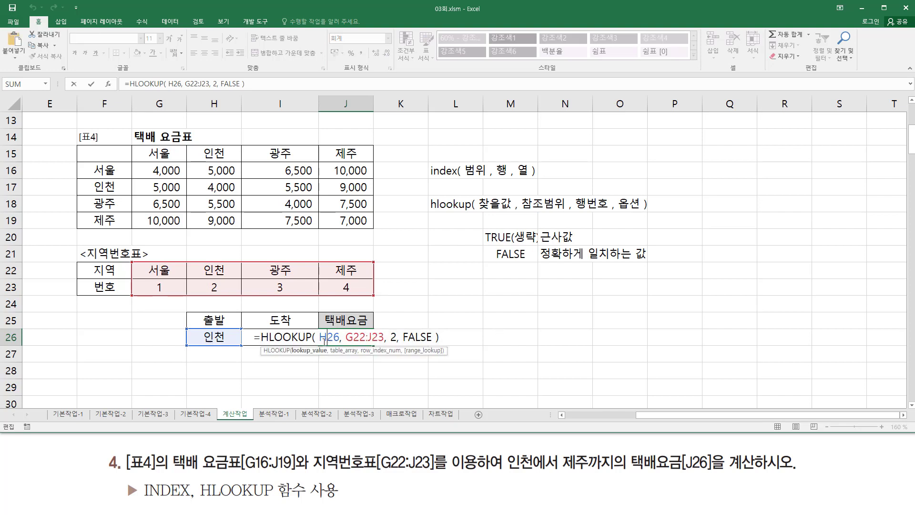
pyautogui.moveTo(320, 337); pyautogui.dragTo(336, 338)
pyautogui.moveTo(137, 267); pyautogui.dragTo(375, 302)
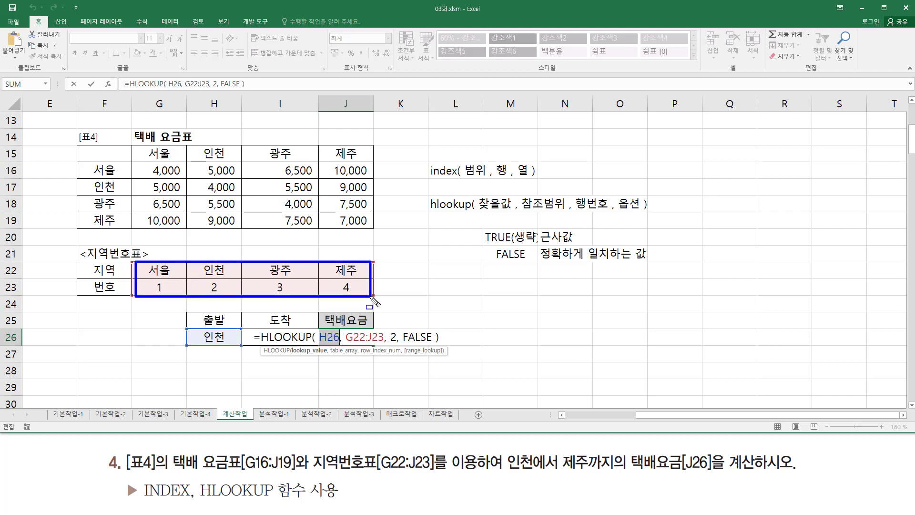
pyautogui.moveTo(125, 288); pyautogui.dragTo(340, 291)
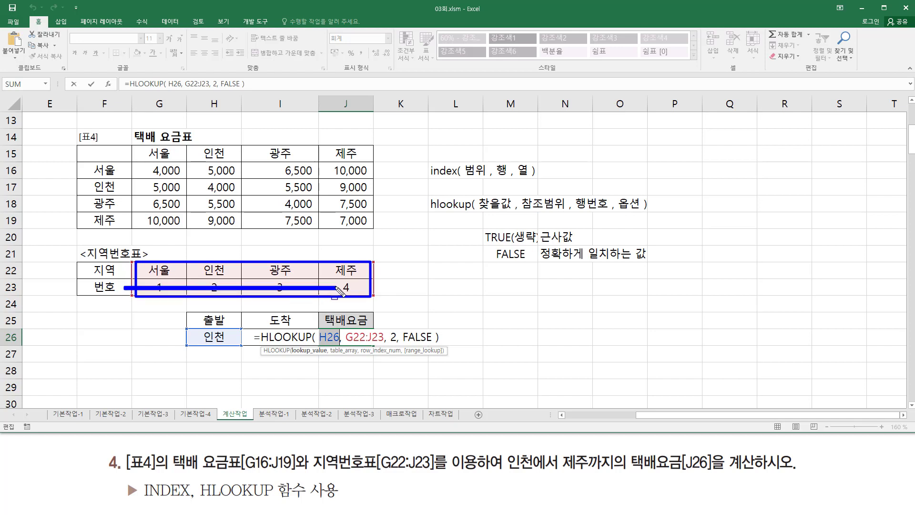
pyautogui.doubleClick(322, 335)
pyautogui.press('Escape')
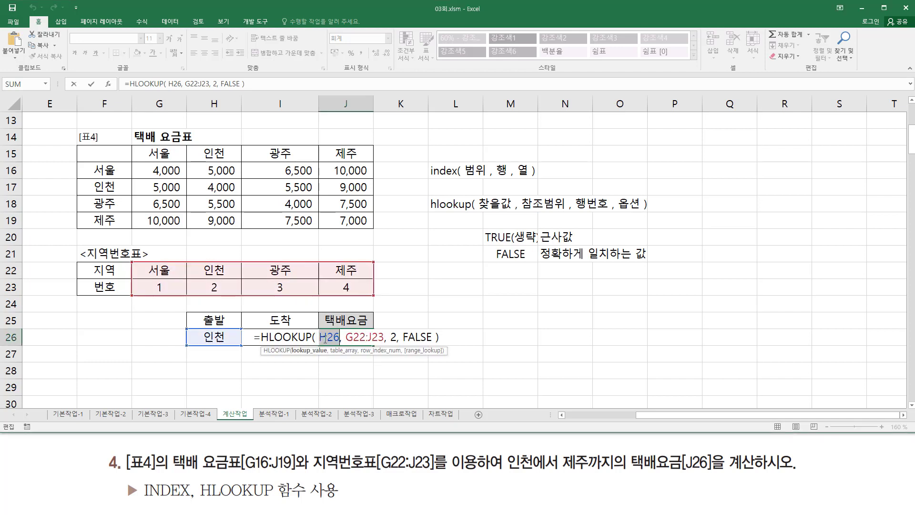
pyautogui.press('Delete')
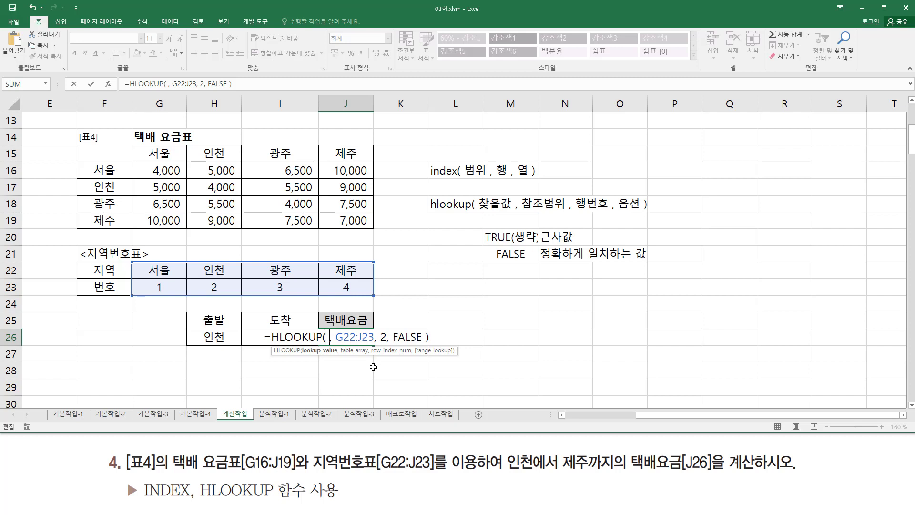
pyautogui.press('Left')
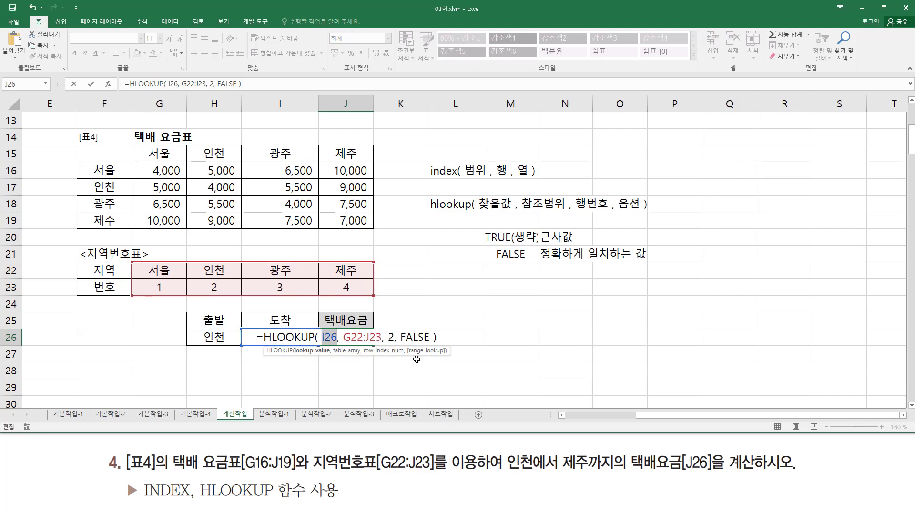
pyautogui.press('Return')
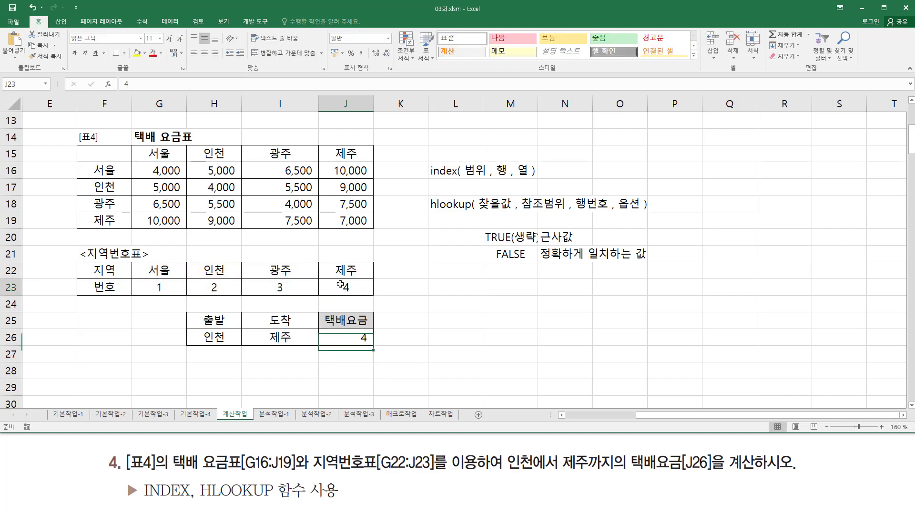
# Step: Insert an INDEX function before the HLOOKUP in J26, with G16:J19 as its range followed by a comma
pyautogui.click(341, 333)
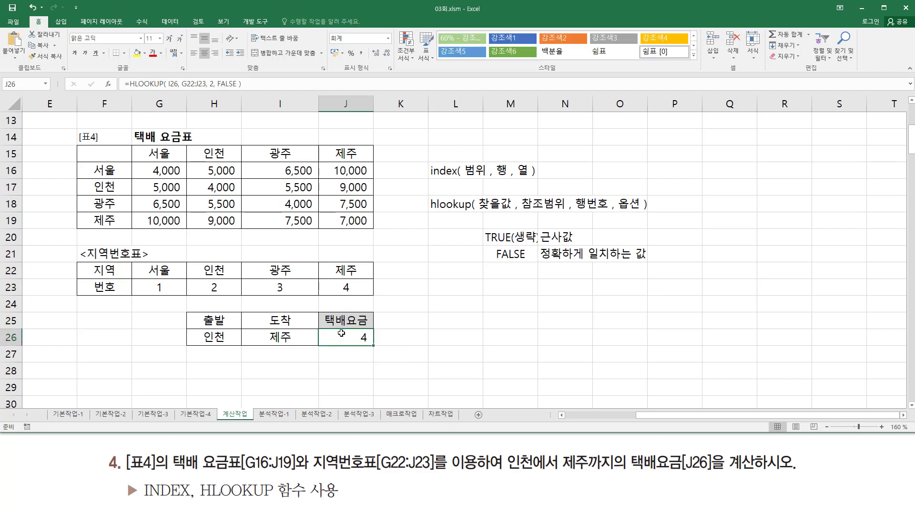
pyautogui.doubleClick(341, 333)
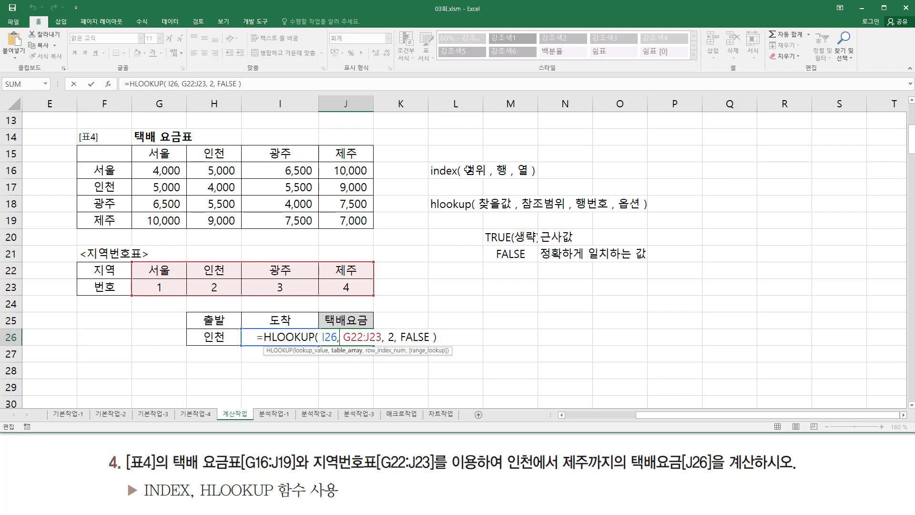
pyautogui.press('Home')
pyautogui.press('Right')
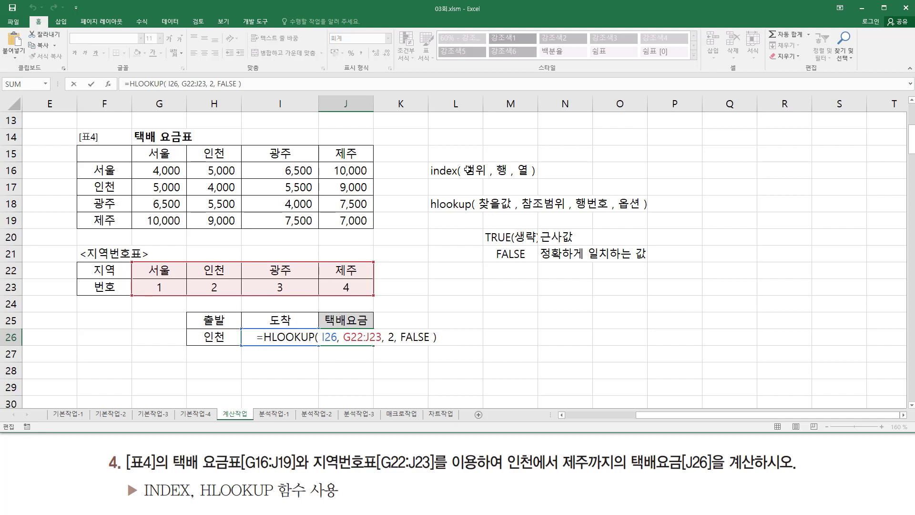
pyautogui.write('index(')
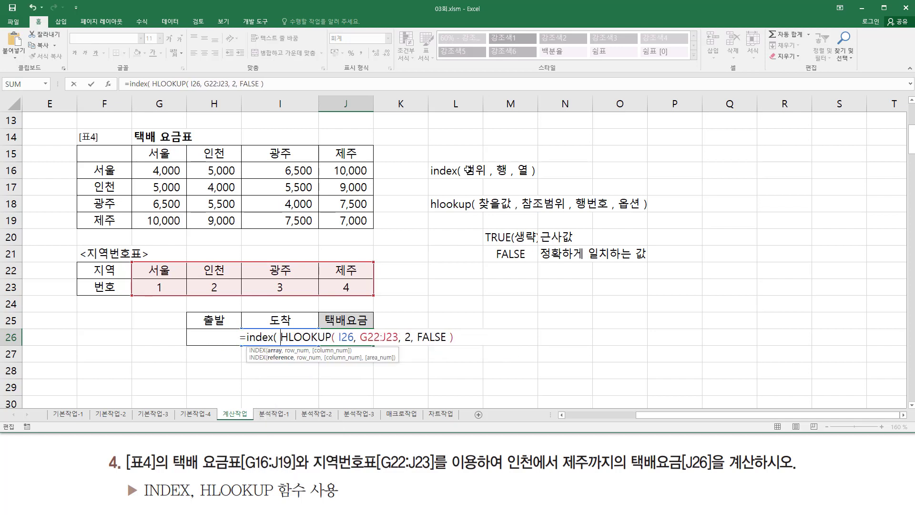
pyautogui.press('BackSpace')
pyautogui.press('BackSpace')
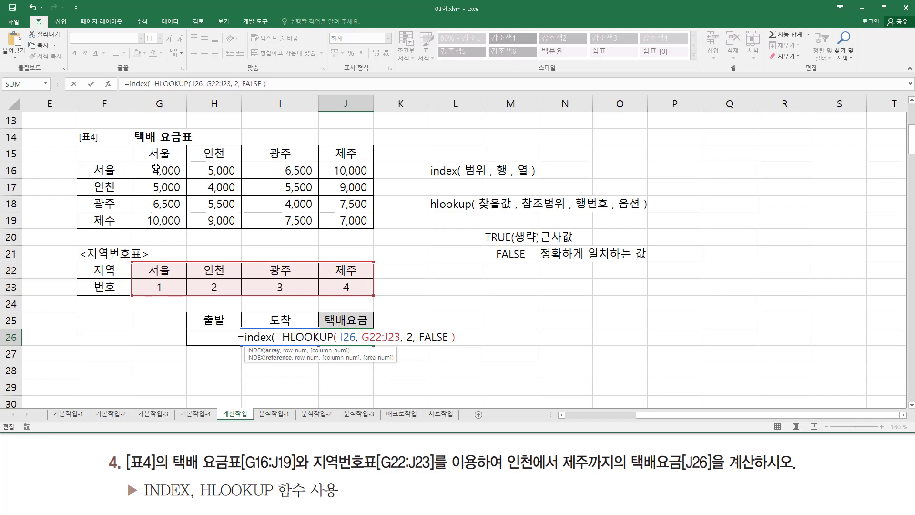
pyautogui.moveTo(155, 168); pyautogui.dragTo(344, 223)
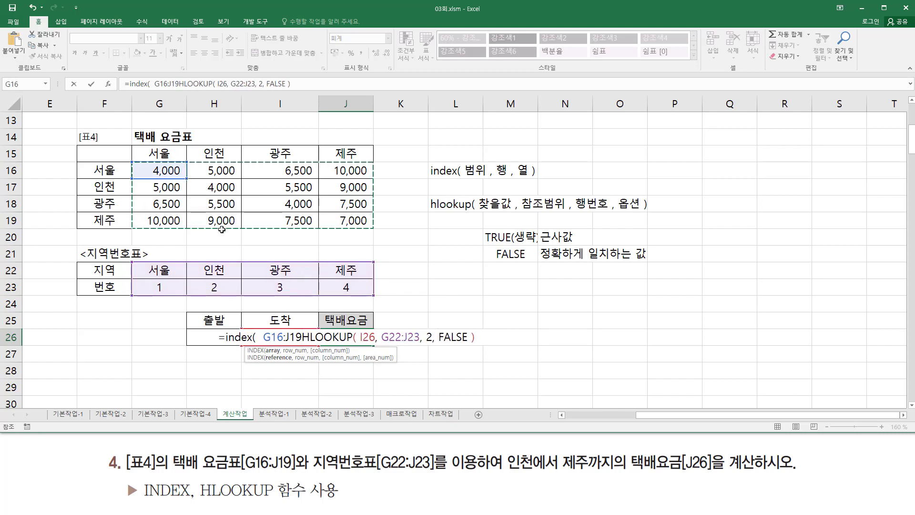
pyautogui.write(',')
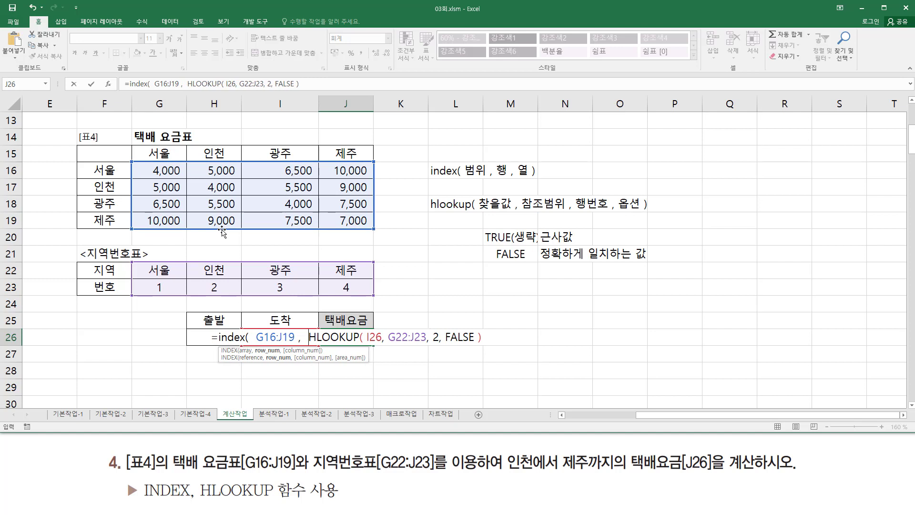
# Step: Add the copied HLOOKUP for H26 as the column argument of INDEX in J26 and close the INDEX parenthesis
pyautogui.press('End')
pyautogui.press('F2')
pyautogui.hotkey('shift', 'End')
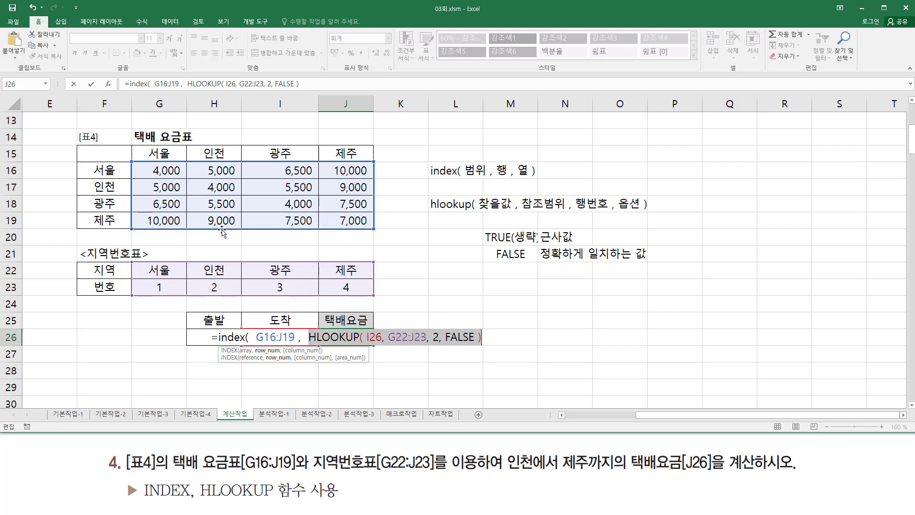
pyautogui.press('End')
pyautogui.write(',')
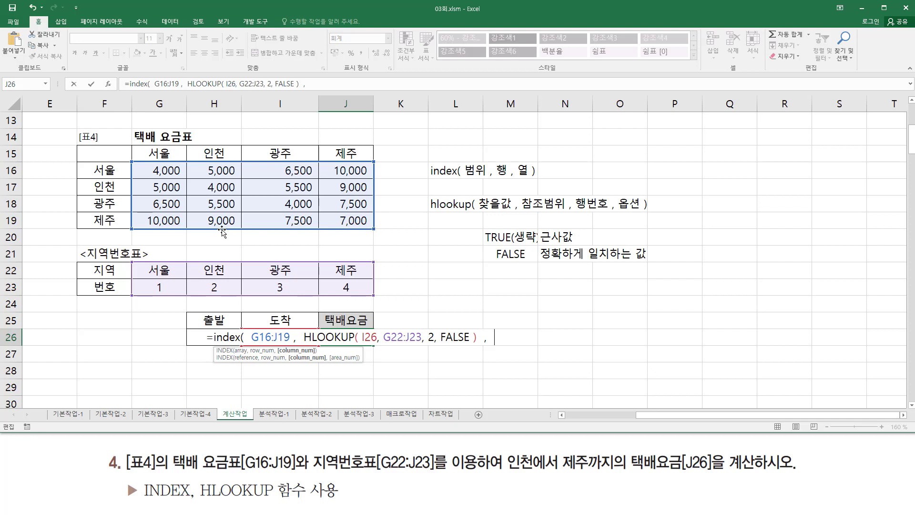
pyautogui.hotkey('ctrl', 'v')
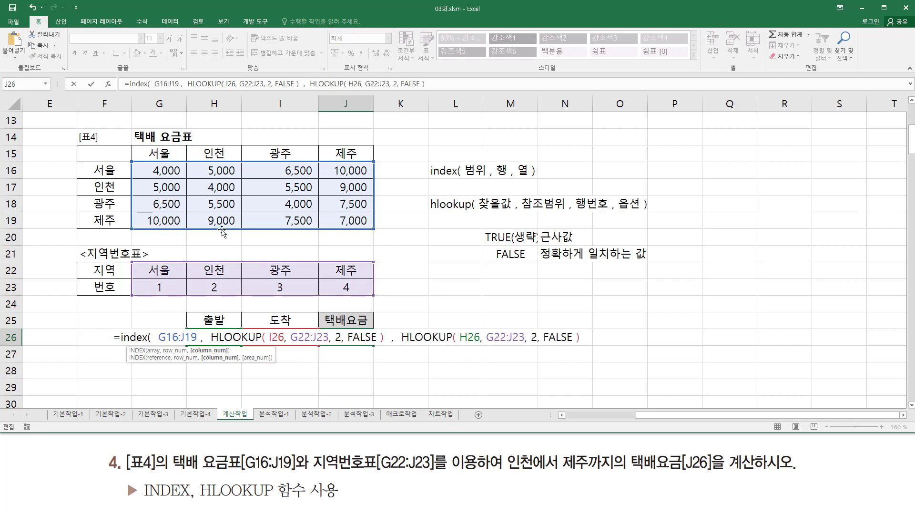
pyautogui.write(')')
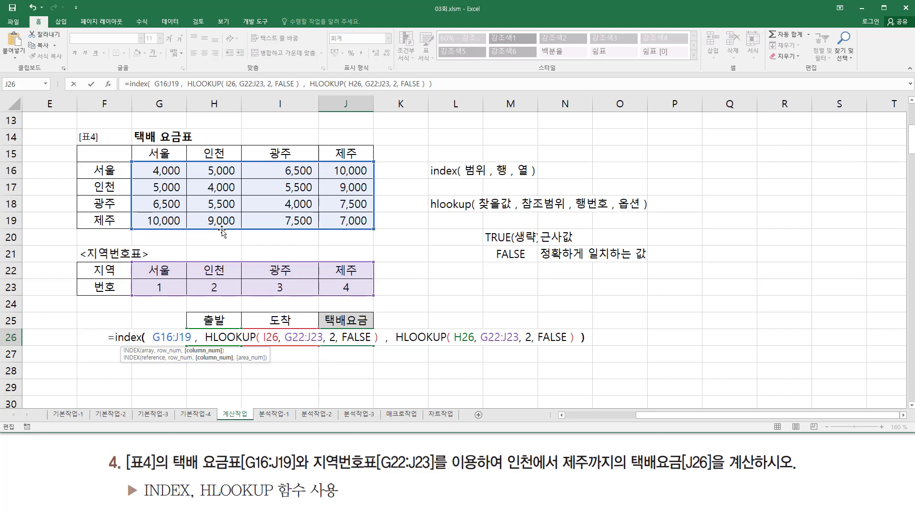
pyautogui.moveTo(581, 337); pyautogui.dragTo(587, 337)
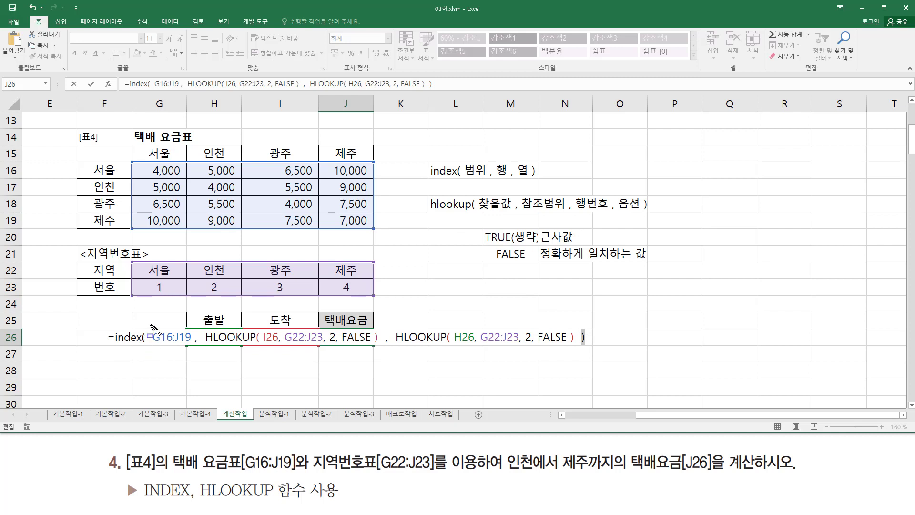
# Step: Examine how the INDEX range G16:J19 and the two HLOOKUP arguments supply the row and column within the 택배 요금표
pyautogui.moveTo(150, 325); pyautogui.dragTo(192, 355)
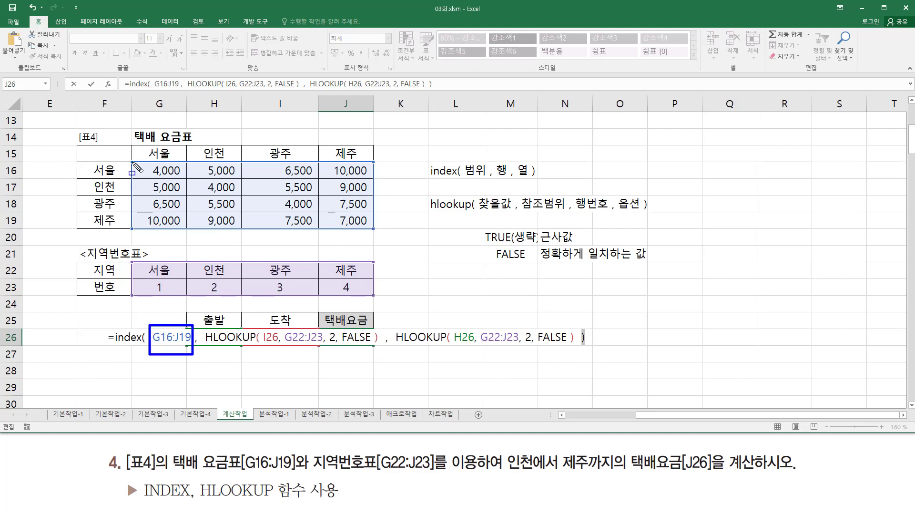
pyautogui.moveTo(131, 161); pyautogui.dragTo(375, 230)
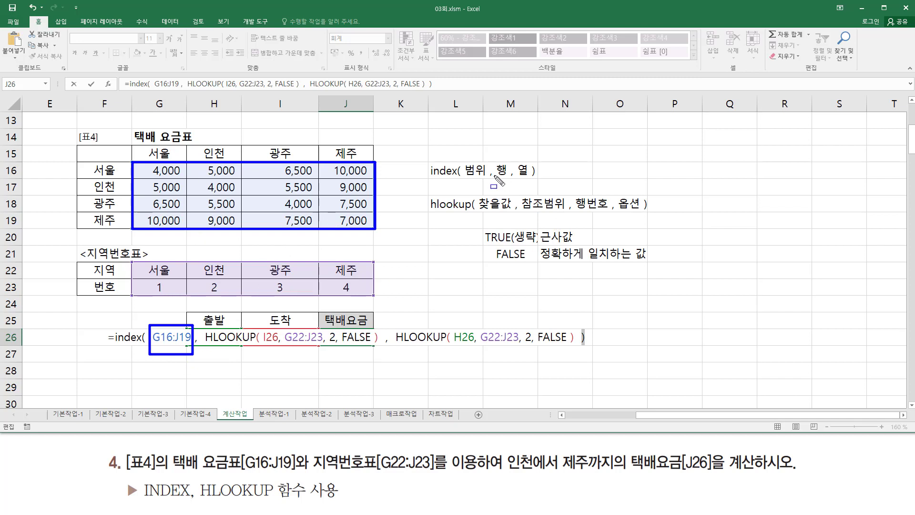
pyautogui.moveTo(496, 177); pyautogui.dragTo(528, 177)
pyautogui.moveTo(206, 344); pyautogui.dragTo(379, 344)
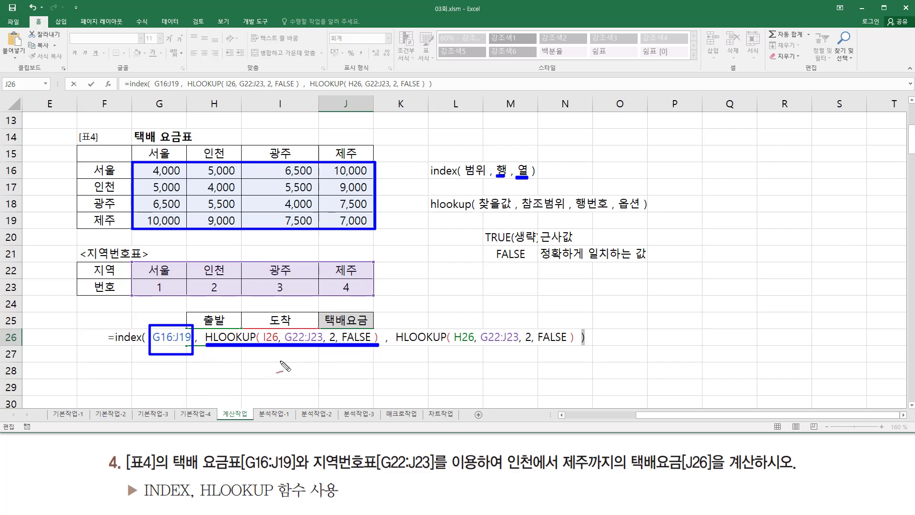
pyautogui.moveTo(284, 355)
pyautogui.mouseDown()
pyautogui.moveTo(279, 364)
pyautogui.moveTo(314, 365)
pyautogui.moveTo(295, 390)
pyautogui.mouseUp()
pyautogui.moveTo(395, 347); pyautogui.dragTo(576, 347)
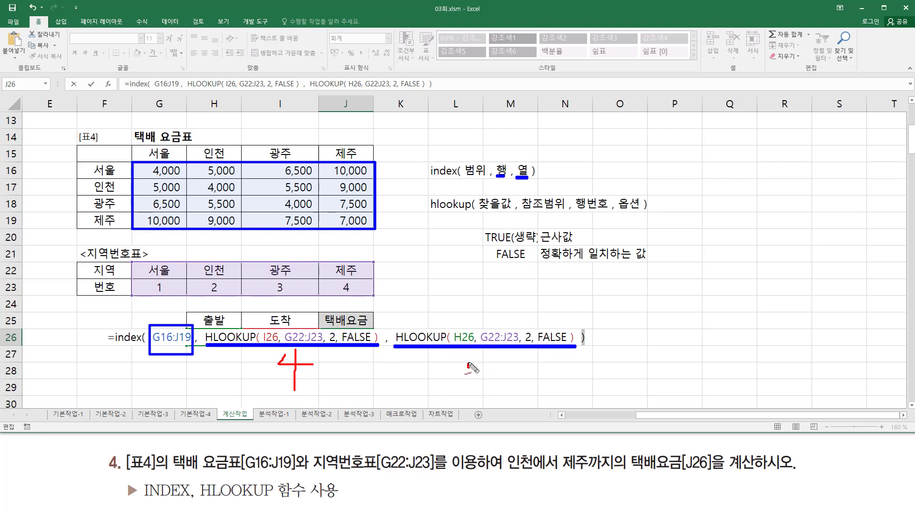
pyautogui.moveTo(469, 368); pyautogui.dragTo(483, 378)
pyautogui.moveTo(478, 391); pyautogui.dragTo(504, 385)
pyautogui.moveTo(140, 166)
pyautogui.mouseDown()
pyautogui.moveTo(282, 214)
pyautogui.moveTo(370, 227)
pyautogui.mouseUp()
pyautogui.moveTo(275, 392); pyautogui.dragTo(316, 392)
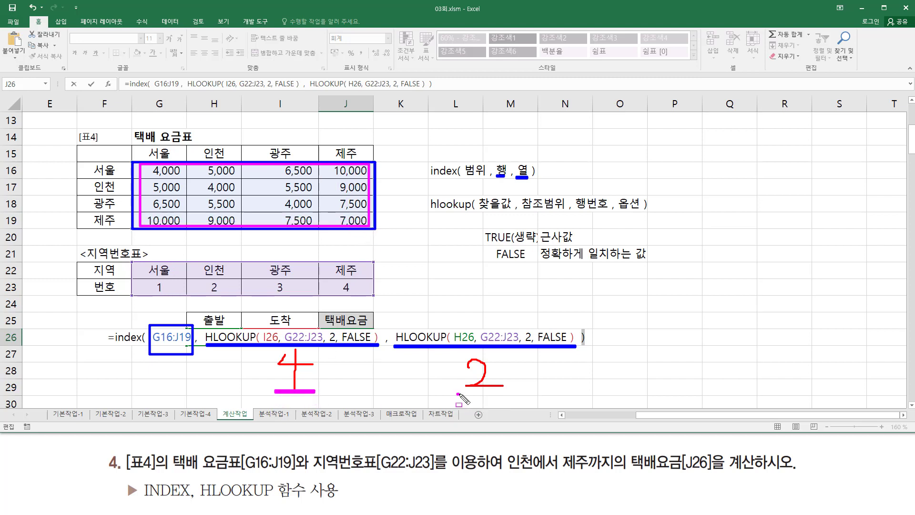
pyautogui.moveTo(456, 393); pyautogui.dragTo(513, 392)
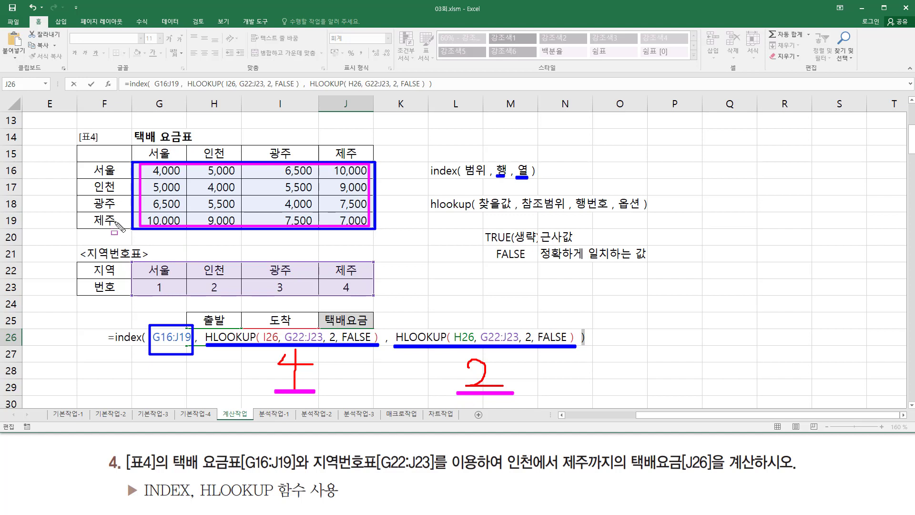
pyautogui.moveTo(114, 222); pyautogui.dragTo(204, 221)
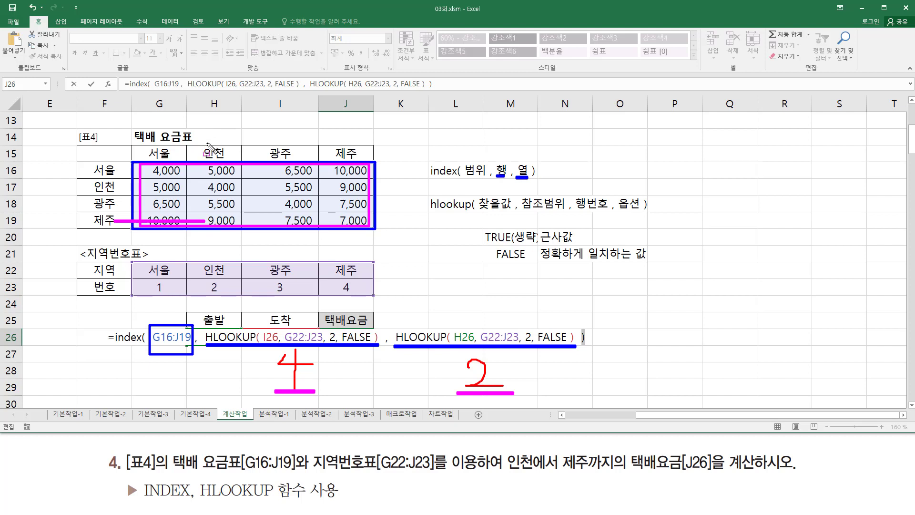
pyautogui.moveTo(205, 143)
pyautogui.mouseDown()
pyautogui.moveTo(205, 224)
pyautogui.moveTo(206, 210)
pyautogui.moveTo(238, 226)
pyautogui.mouseUp()
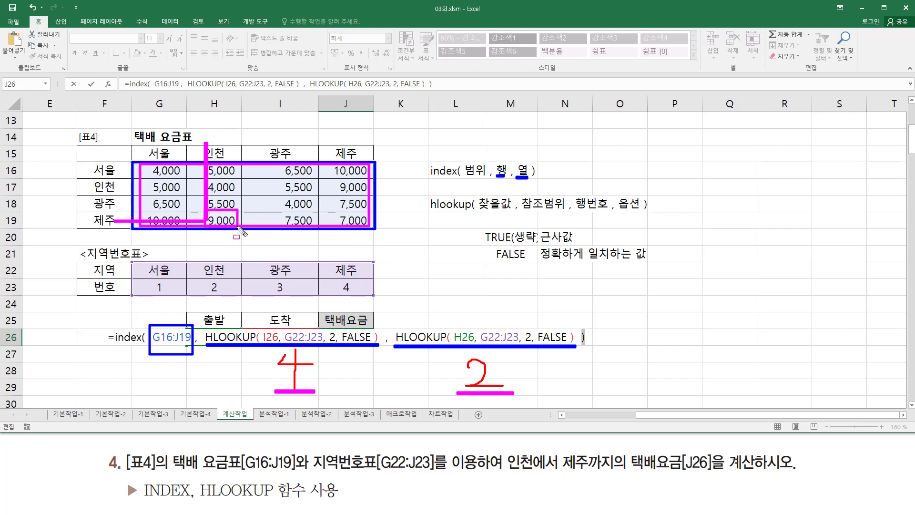
# Step: Enter the completed INDEX formula in J26
pyautogui.press('Escape')
pyautogui.doubleClick(321, 338)
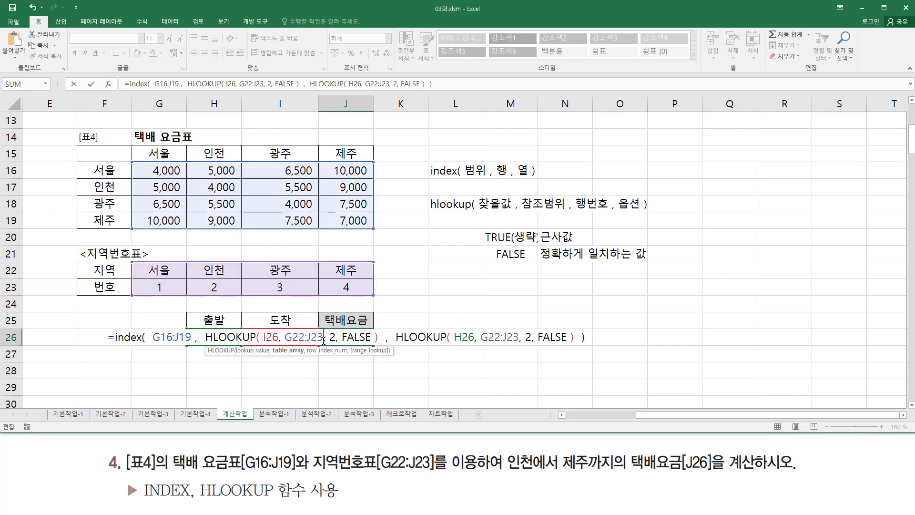
pyautogui.press('Return')
# Step: Record the INDEX formula from J26 as text in cell L23
pyautogui.click(322, 340)
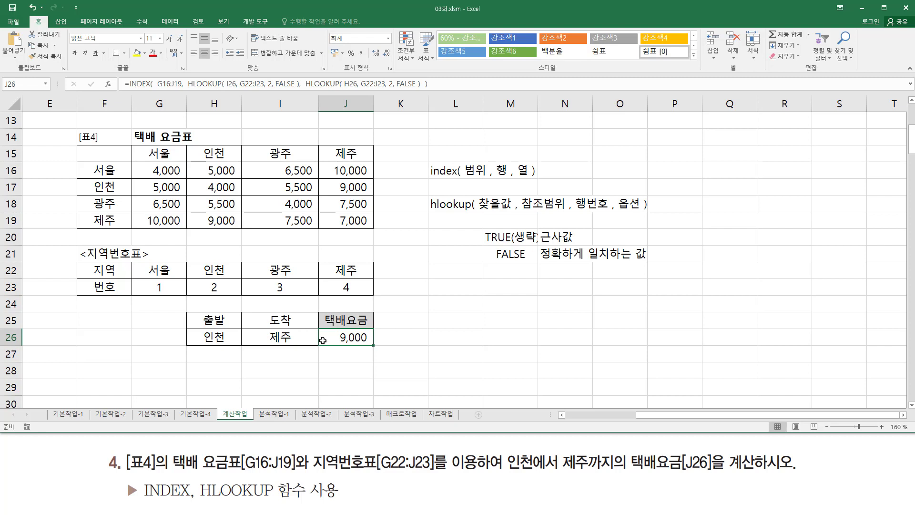
pyautogui.click(442, 289)
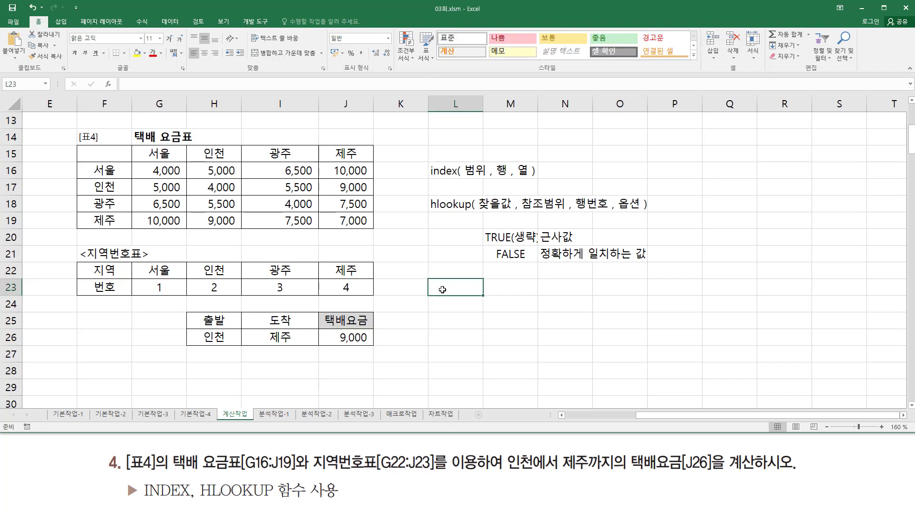
pyautogui.write("'")
pyautogui.write('=INDEX(  G16:J19,  HLOOKUP( I26, G22:J23, 2, FALSE ),  HLOOKUP( H26, G22:J23, 2, FALSE )  )')
pyautogui.press('Return')
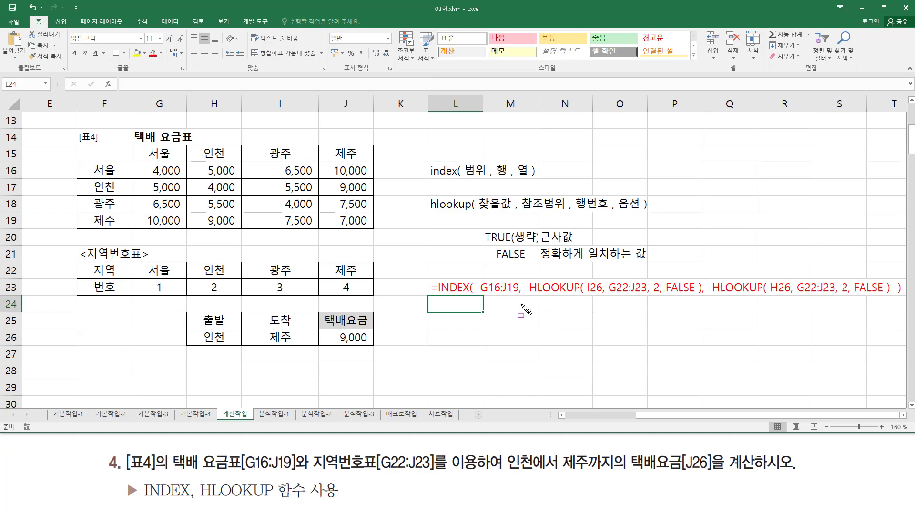
# Step: Compare the I26 and H26 references in the L23 formula text with the 도착 and 출발 cells
pyautogui.moveTo(586, 296); pyautogui.dragTo(602, 296)
pyautogui.moveTo(771, 296); pyautogui.dragTo(793, 296)
pyautogui.moveTo(268, 330)
pyautogui.mouseDown()
pyautogui.moveTo(286, 330)
pyautogui.moveTo(292, 342)
pyautogui.moveTo(294, 330)
pyautogui.mouseUp()
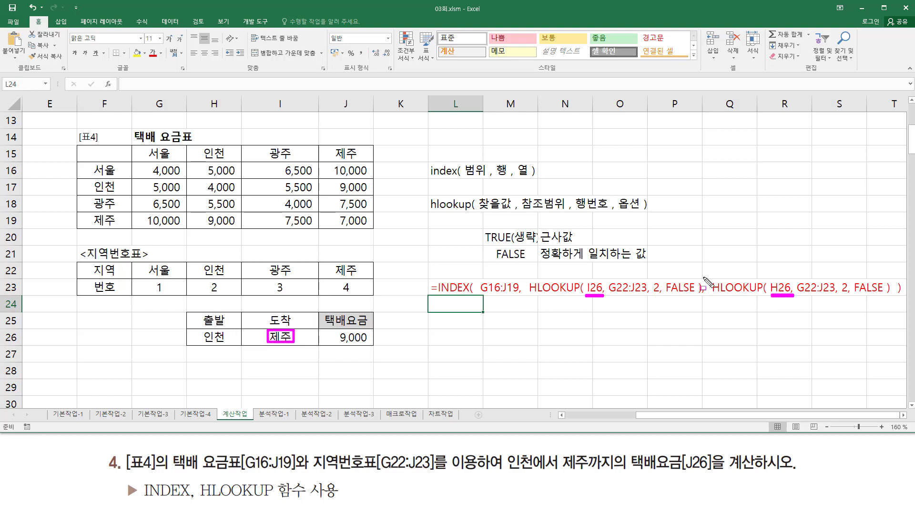
pyautogui.moveTo(200, 342); pyautogui.dragTo(229, 343)
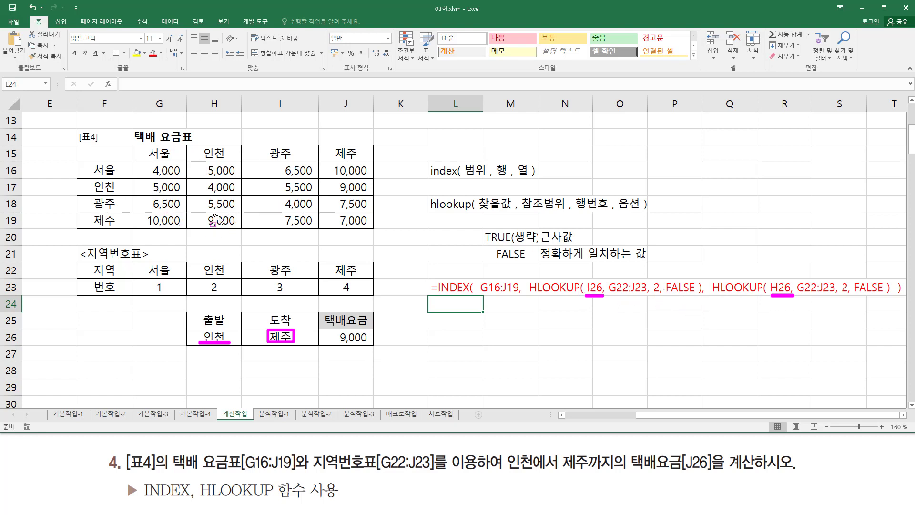
pyautogui.press('Escape')
# Step: Copy the second HLOOKUP, which looks up H26, in the J26 formula and remove it along with its preceding comma
pyautogui.doubleClick(342, 337)
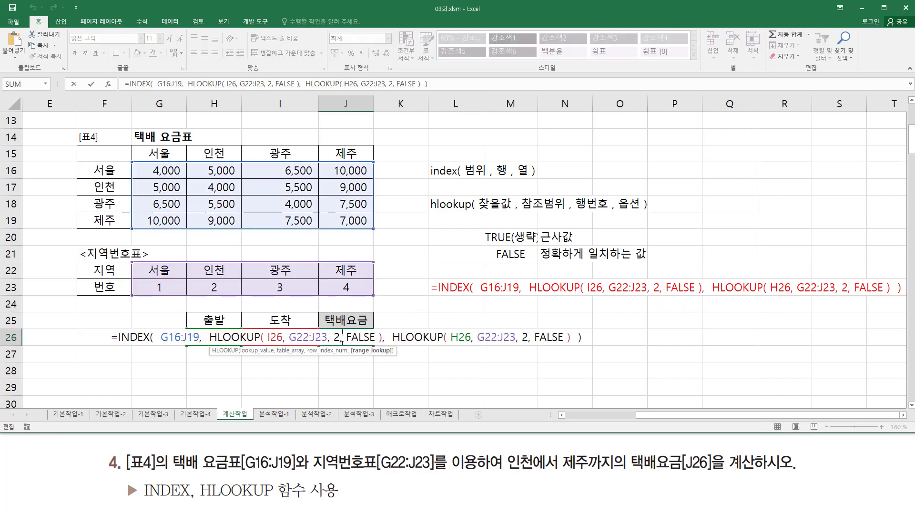
pyautogui.moveTo(394, 337); pyautogui.dragTo(574, 337)
pyautogui.hotkey('ctrl', 'c')
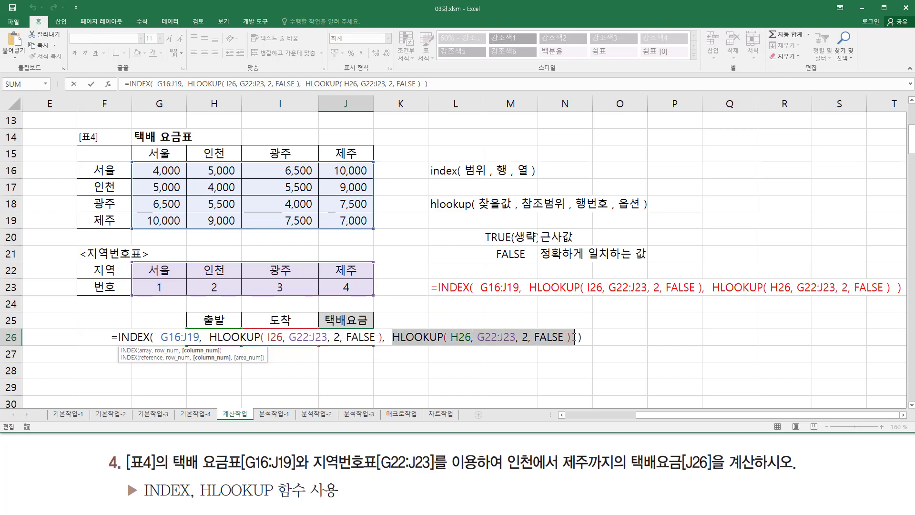
pyautogui.press('Delete')
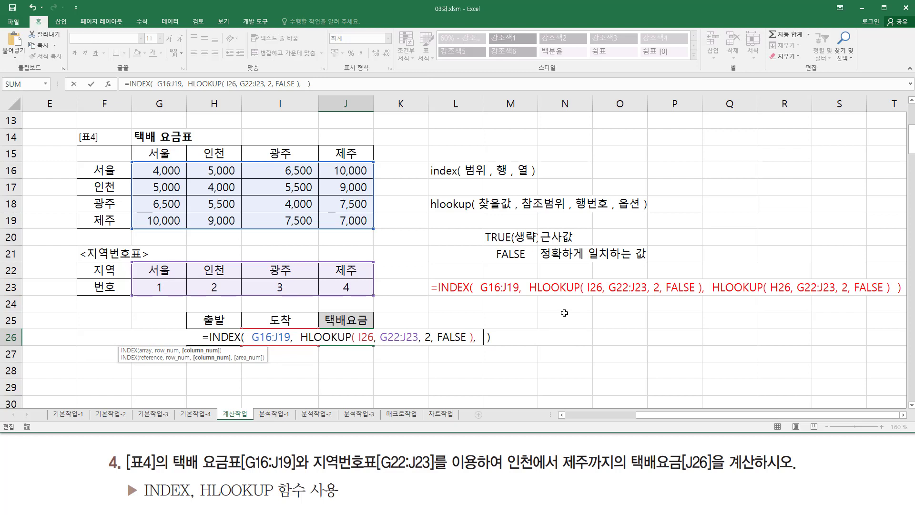
pyautogui.press('BackSpace')
pyautogui.press('BackSpace')
# Step: Insert the copied H26 HLOOKUP and a comma before the I26 HLOOKUP in J26, then enter the reordered formula
pyautogui.press('Left')
pyautogui.press('Left')
pyautogui.press('Left')
pyautogui.press('Left')
pyautogui.press('Left')
pyautogui.press('Left')
pyautogui.press('Left')
pyautogui.press('Left')
pyautogui.press('Left')
pyautogui.press('Left')
pyautogui.press('Left')
pyautogui.press('Left')
pyautogui.press('Left')
pyautogui.press('Left')
pyautogui.press('Left')
pyautogui.press('Left')
pyautogui.press('Left')
pyautogui.press('Left')
pyautogui.press('Left')
pyautogui.press('Left')
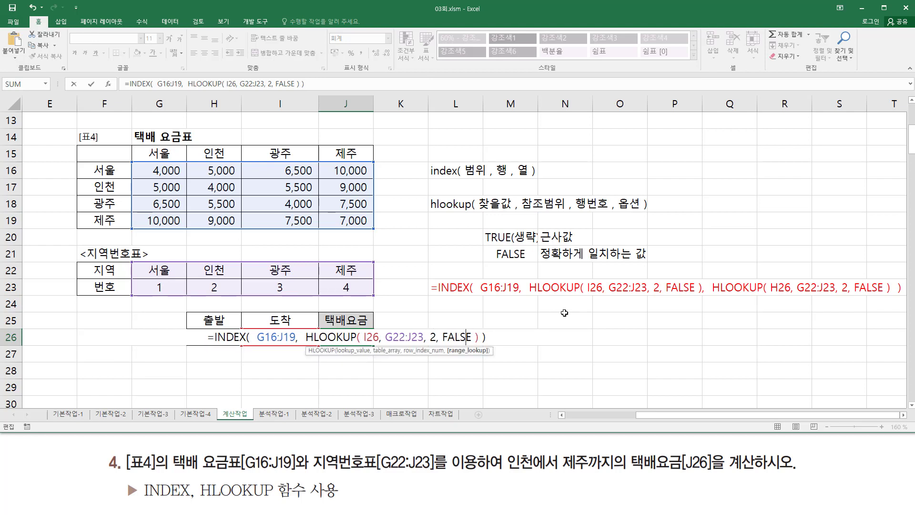
pyautogui.hotkey('shift', 'Right')
pyautogui.hotkey('shift', 'Right')
pyautogui.hotkey('shift', 'Right')
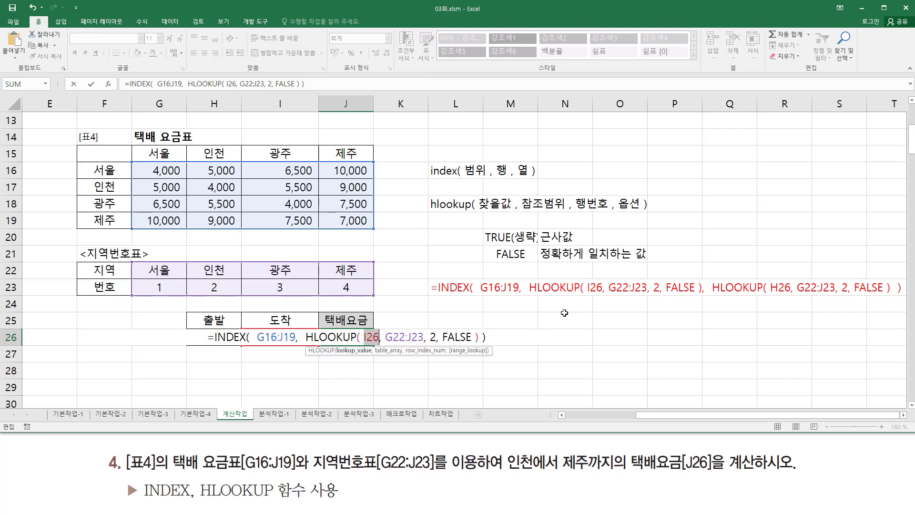
pyautogui.press('Left')
pyautogui.press('Left')
pyautogui.press('Left')
pyautogui.press('Left')
pyautogui.press('Left')
pyautogui.press('Left')
pyautogui.press('Left')
pyautogui.press('Left')
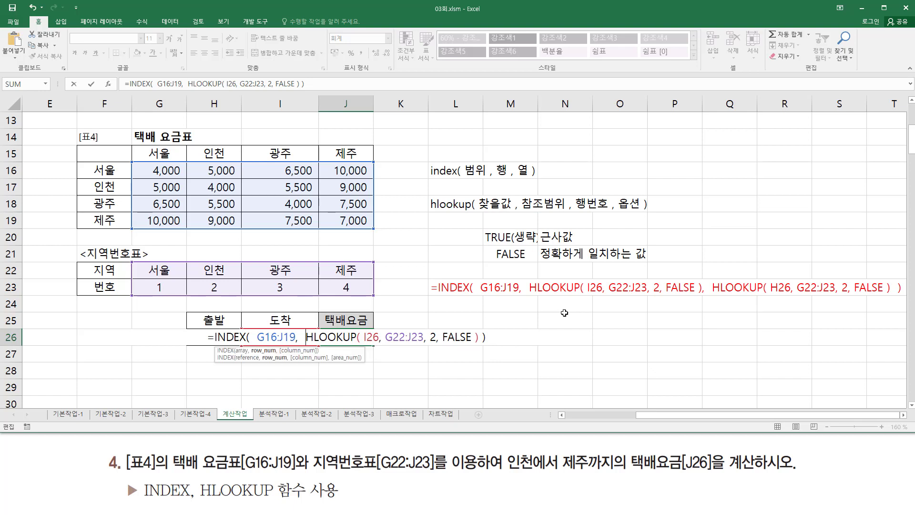
pyautogui.hotkey('ctrl', 'v')
pyautogui.write(',')
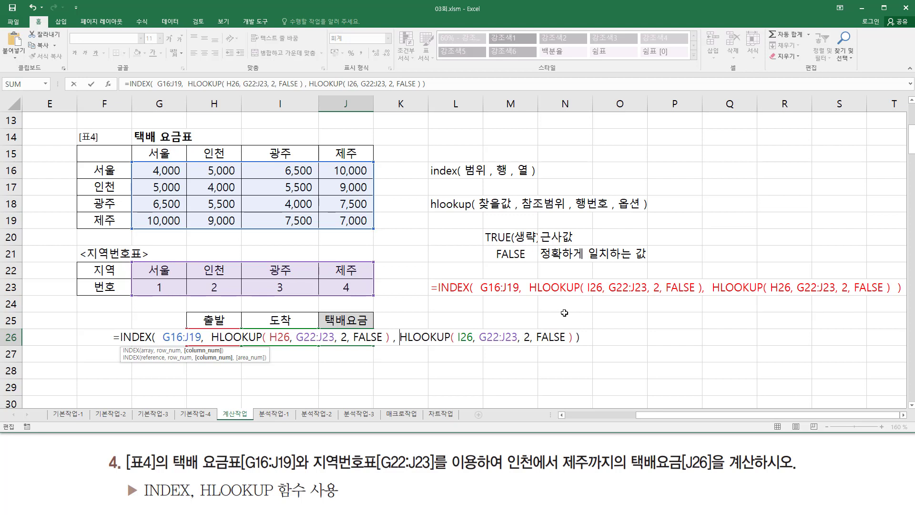
pyautogui.press('Return')
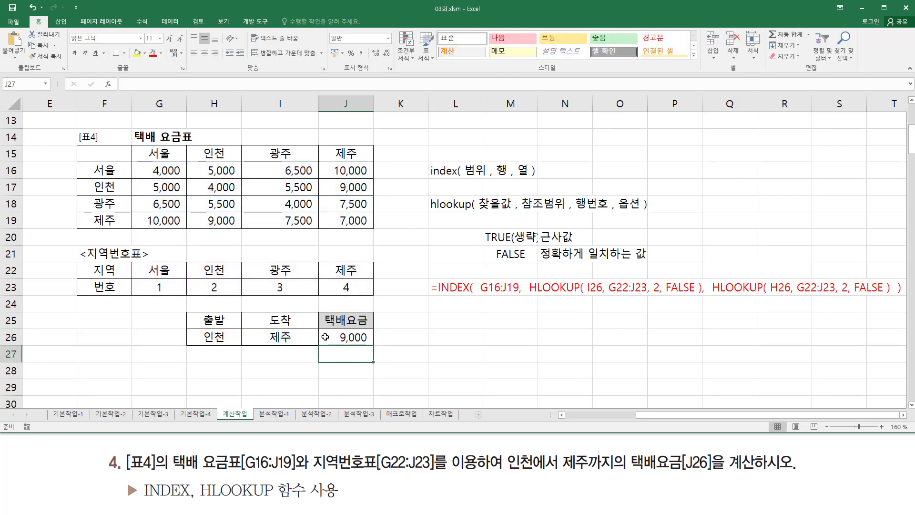
# Step: Record the reordered INDEX formula from J26 as text in cell L25
pyautogui.click(326, 337)
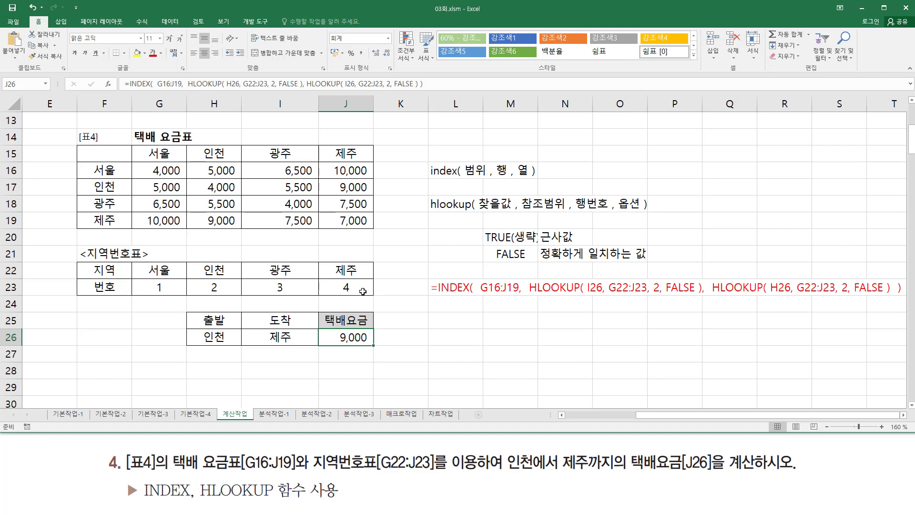
pyautogui.moveTo(444, 86); pyautogui.dragTo(123, 84)
pyautogui.hotkey('ctrl', 'c')
pyautogui.press('Escape')
pyautogui.click(444, 320)
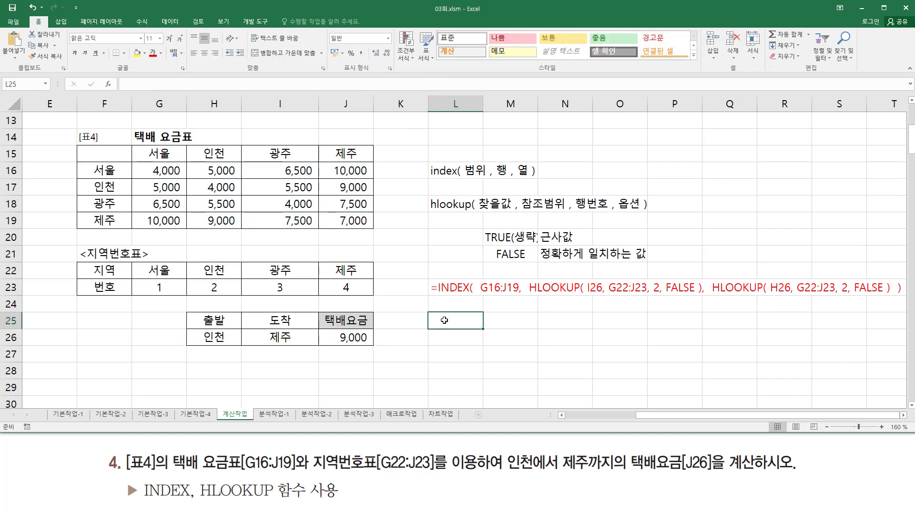
pyautogui.write("'")
pyautogui.hotkey('ctrl', 'v')
pyautogui.press('Return')
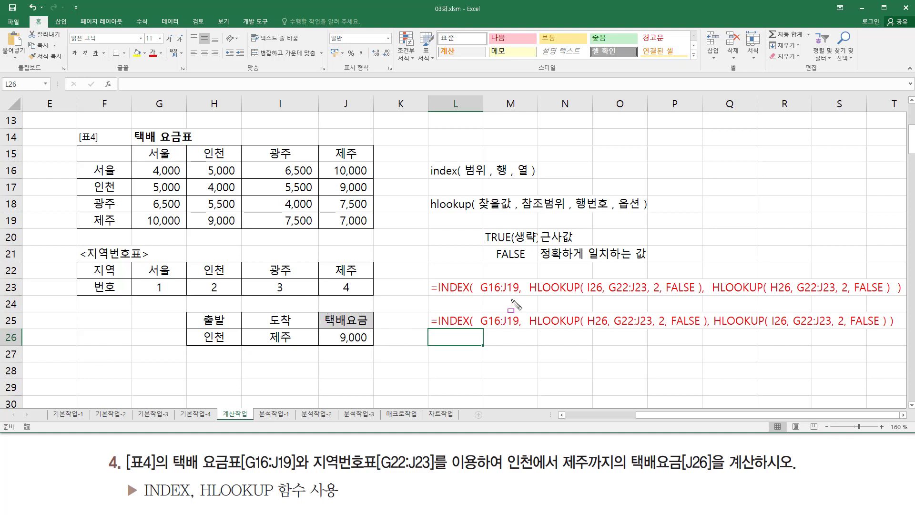
# Step: Compare the formula texts in L23 and L25, checking the G16:J19 range and the order of the I26 and H26 lookups
pyautogui.moveTo(478, 273); pyautogui.dragTo(520, 339)
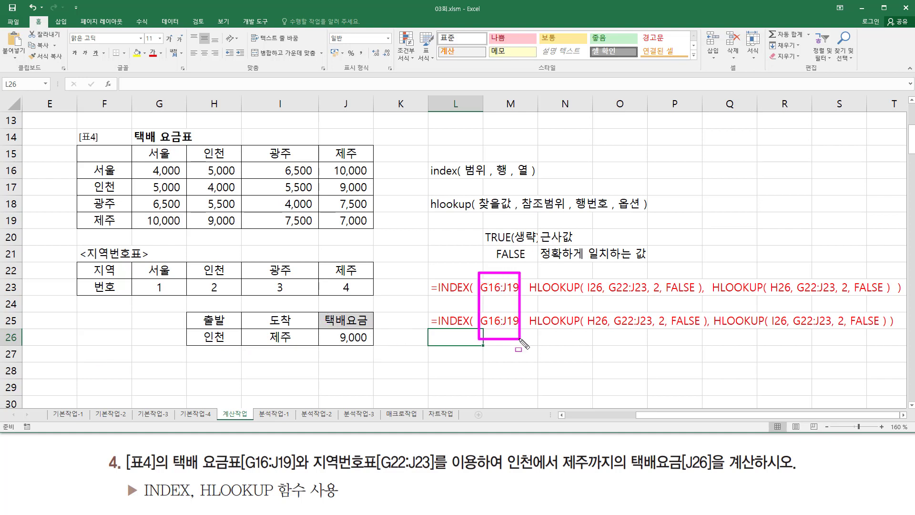
pyautogui.moveTo(461, 177); pyautogui.dragTo(485, 178)
pyautogui.moveTo(530, 299); pyautogui.dragTo(904, 298)
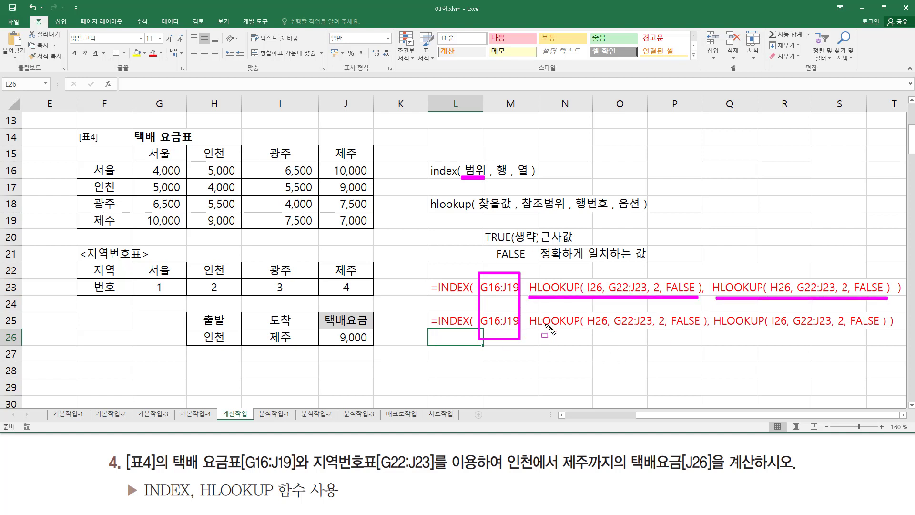
pyautogui.moveTo(528, 332); pyautogui.dragTo(891, 330)
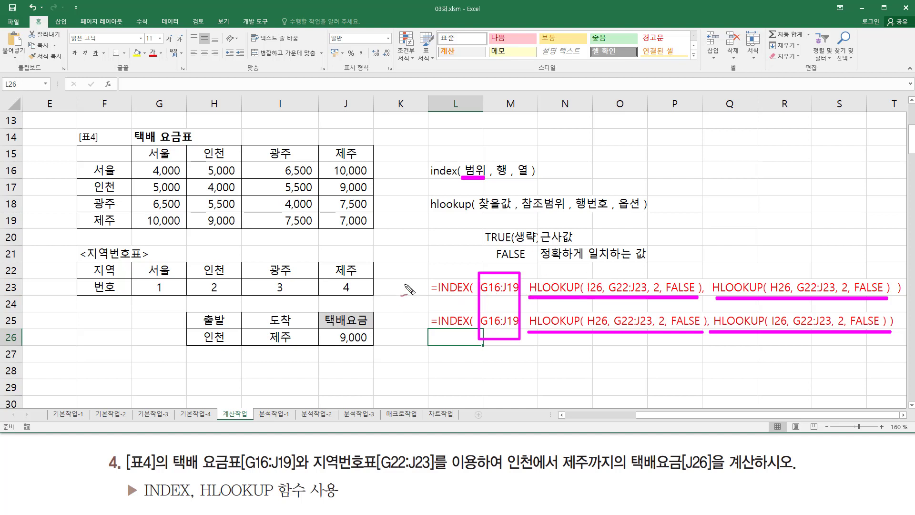
pyautogui.moveTo(590, 275); pyautogui.dragTo(608, 255)
pyautogui.moveTo(775, 275); pyautogui.dragTo(794, 255)
pyautogui.moveTo(595, 313); pyautogui.dragTo(610, 305)
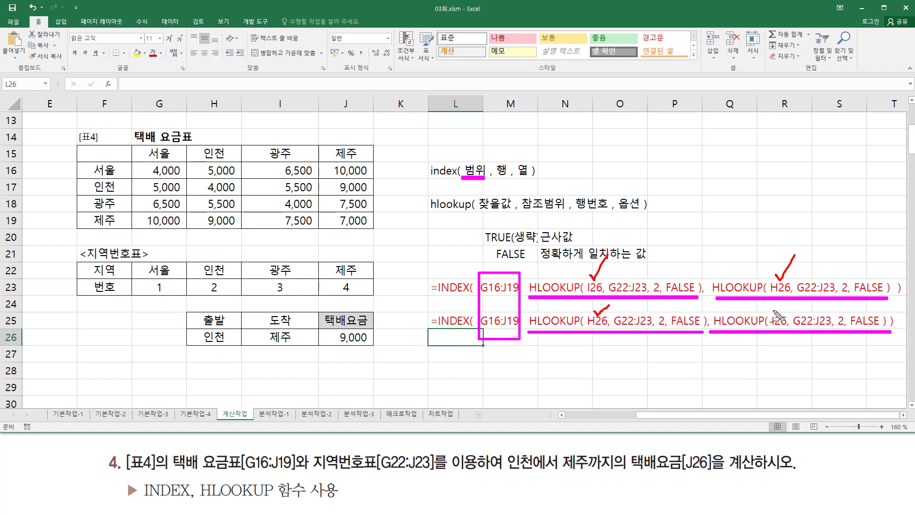
pyautogui.moveTo(774, 306); pyautogui.dragTo(781, 310)
pyautogui.moveTo(791, 312); pyautogui.dragTo(796, 299)
pyautogui.moveTo(783, 343); pyautogui.dragTo(789, 341)
pyautogui.press('Escape')
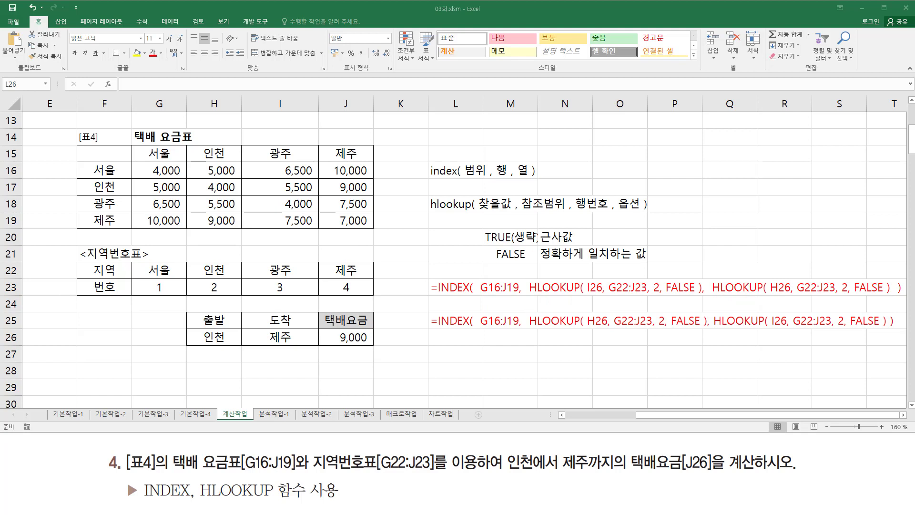
# Step: Review the two complete INDEX formula variants in L23 and L25 as alternative solutions for the 택배요금
pyautogui.moveTo(421, 277); pyautogui.dragTo(904, 303)
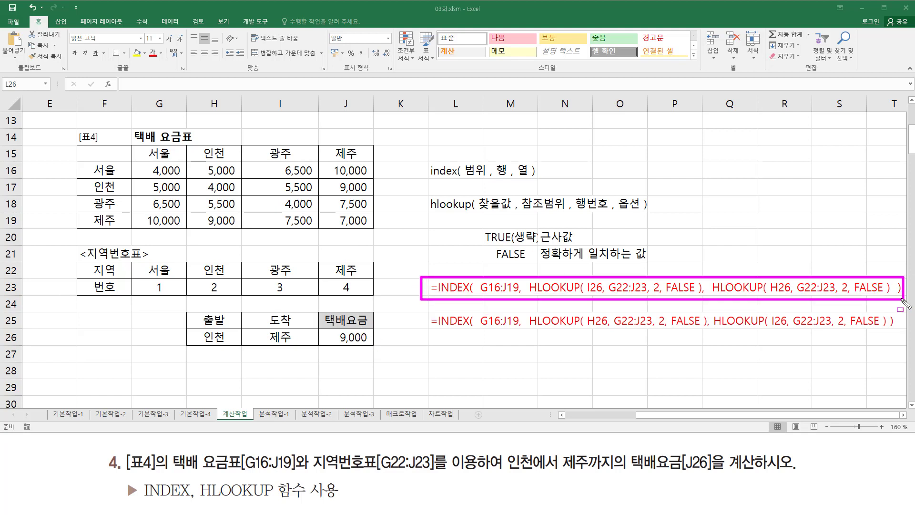
pyautogui.moveTo(423, 313); pyautogui.dragTo(905, 340)
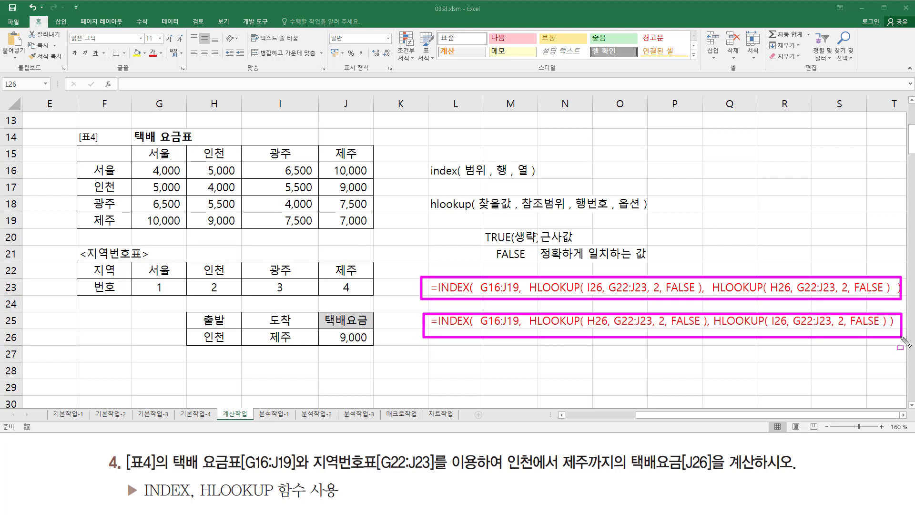
pyautogui.press('Escape')
pyautogui.click(431, 341)
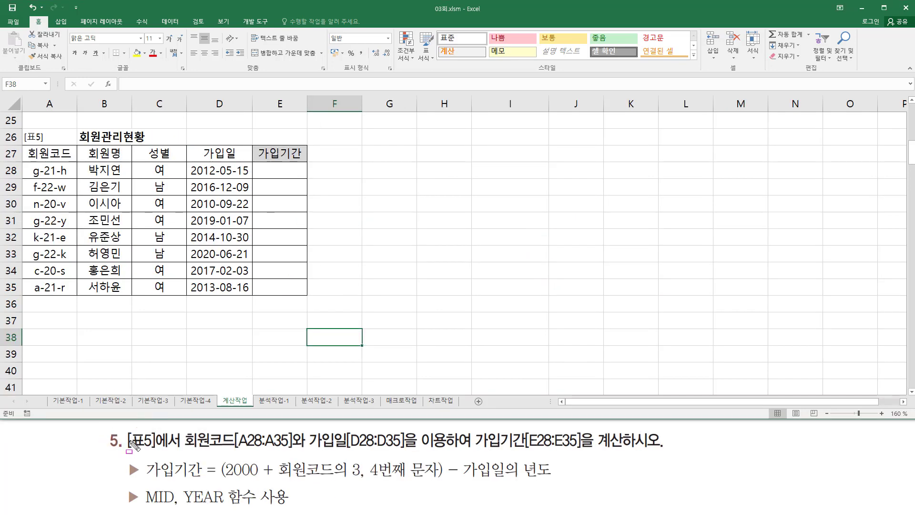
# Step: Examine exercise 5, matching the 회원코드 and 가입일 columns of [표5] and the target range E28:E35 to the instruction
pyautogui.moveTo(129, 450); pyautogui.dragTo(181, 449)
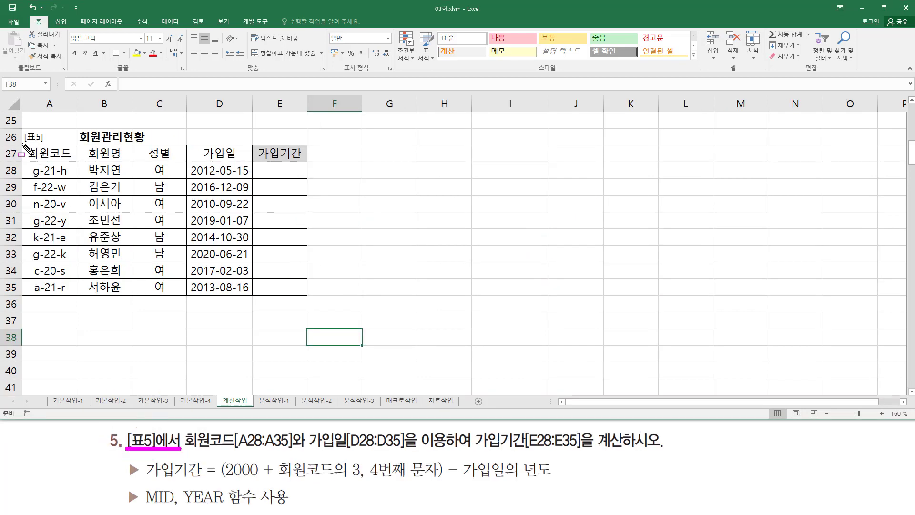
pyautogui.moveTo(23, 129); pyautogui.dragTo(315, 302)
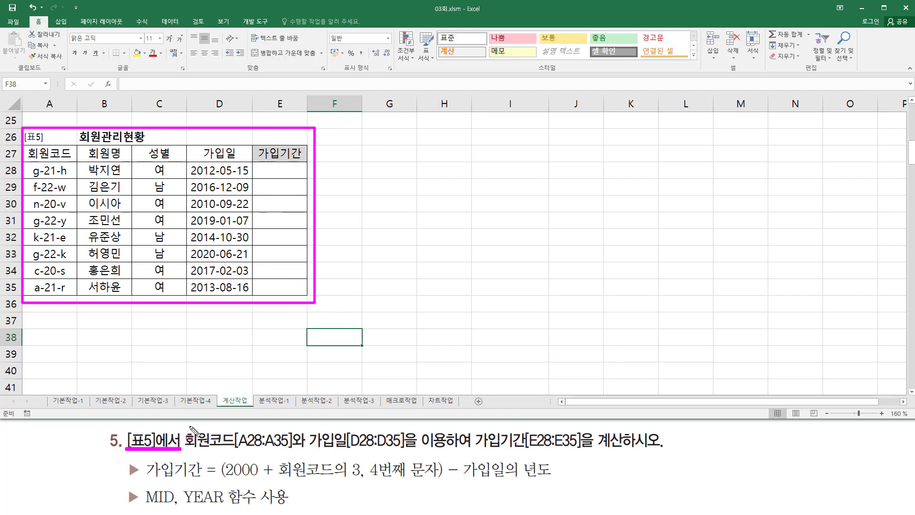
pyautogui.moveTo(186, 426)
pyautogui.mouseDown()
pyautogui.moveTo(212, 450)
pyautogui.moveTo(282, 452)
pyautogui.moveTo(271, 453)
pyautogui.mouseUp()
pyautogui.moveTo(306, 428)
pyautogui.mouseDown()
pyautogui.moveTo(319, 443)
pyautogui.moveTo(394, 454)
pyautogui.mouseUp()
pyautogui.moveTo(28, 144); pyautogui.dragTo(69, 158)
pyautogui.moveTo(198, 146)
pyautogui.mouseDown()
pyautogui.moveTo(209, 159)
pyautogui.moveTo(241, 161)
pyautogui.mouseUp()
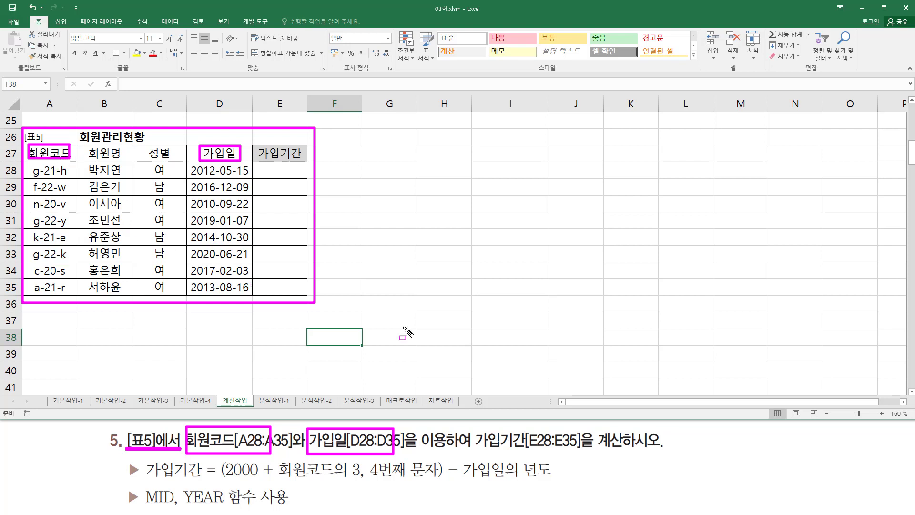
pyautogui.moveTo(475, 452); pyautogui.dragTo(640, 452)
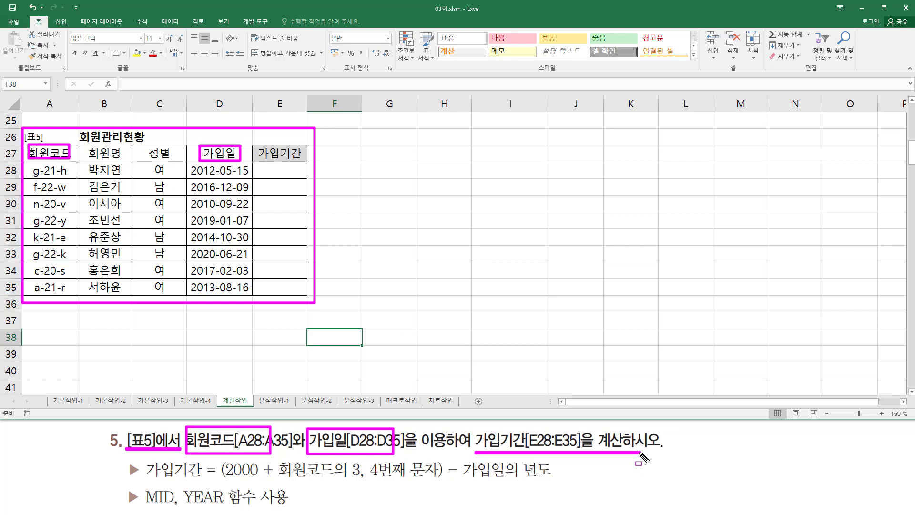
pyautogui.moveTo(276, 165)
pyautogui.mouseDown()
pyautogui.moveTo(261, 182)
pyautogui.moveTo(289, 288)
pyautogui.mouseUp()
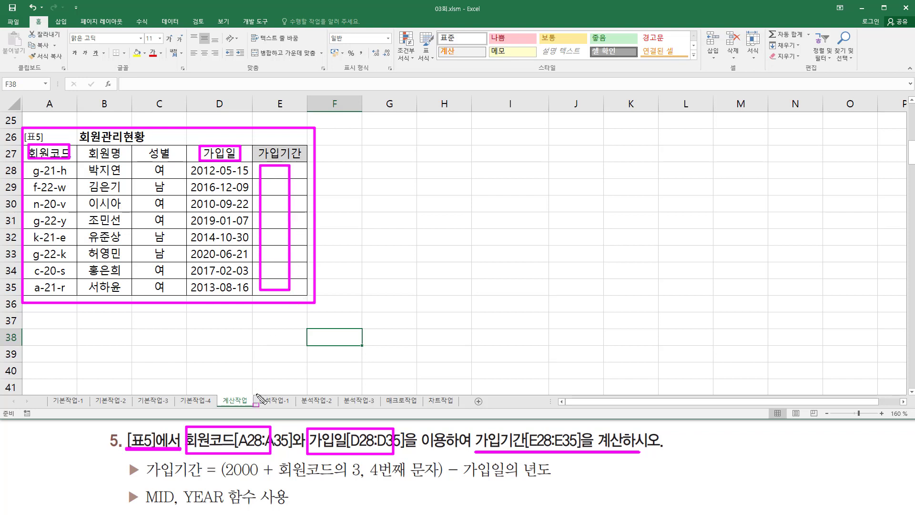
pyautogui.press('Escape')
# Step: Study the 가입기간 rule, relating the 3rd and 4th characters of 회원코드 to MID and the 가입일 year to YEAR
pyautogui.moveTo(147, 482); pyautogui.dragTo(438, 482)
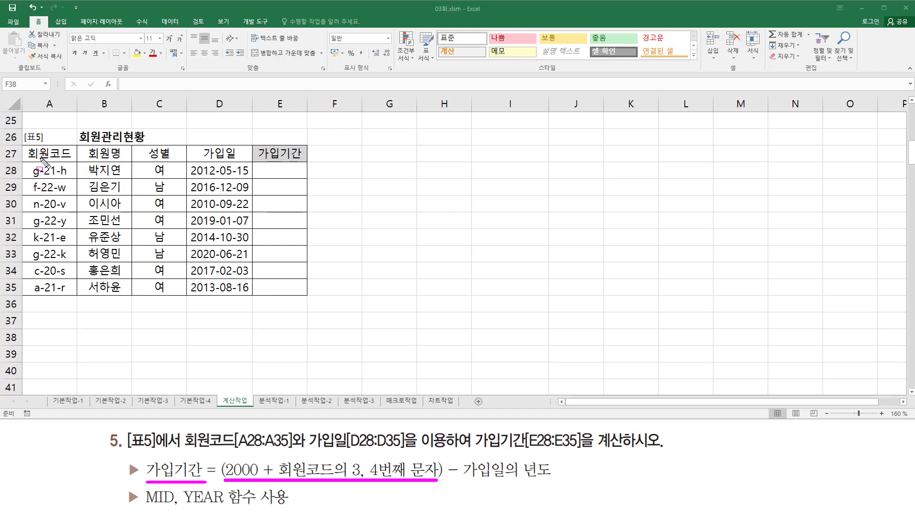
pyautogui.moveTo(42, 158)
pyautogui.mouseDown()
pyautogui.moveTo(60, 219)
pyautogui.moveTo(61, 301)
pyautogui.mouseUp()
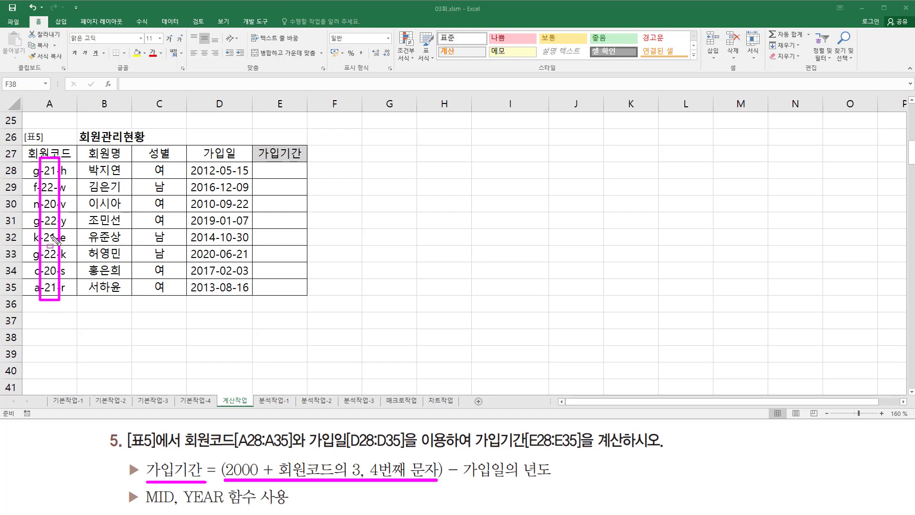
pyautogui.press('e')
pyautogui.moveTo(42, 178); pyautogui.dragTo(57, 178)
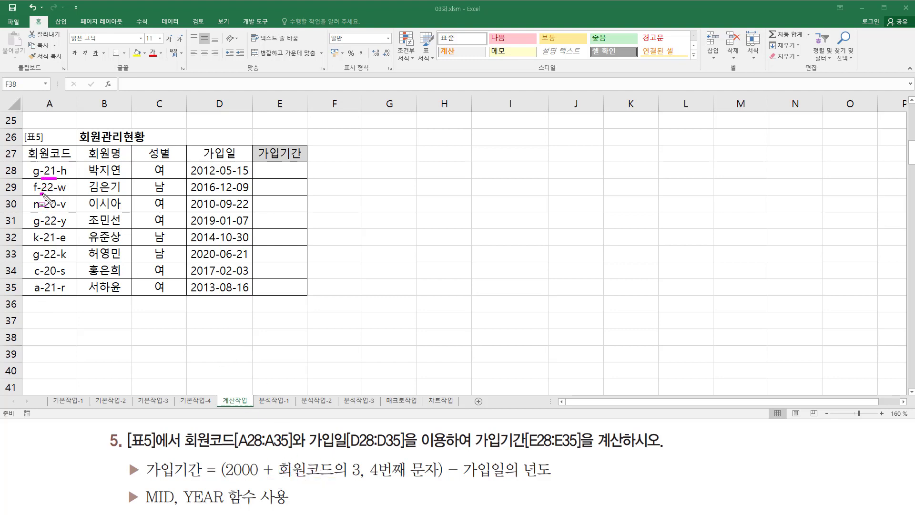
pyautogui.moveTo(42, 194); pyautogui.dragTo(51, 194)
pyautogui.moveTo(224, 483); pyautogui.dragTo(440, 483)
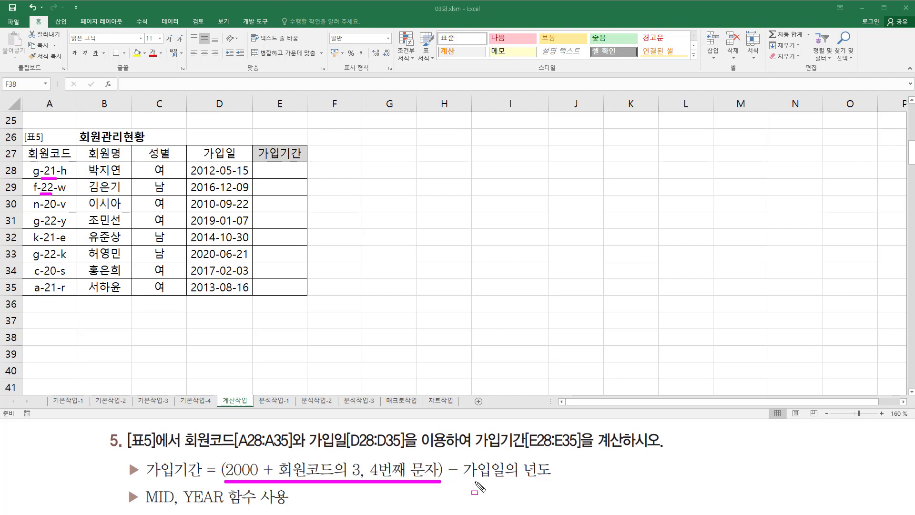
pyautogui.moveTo(464, 481); pyautogui.dragTo(551, 481)
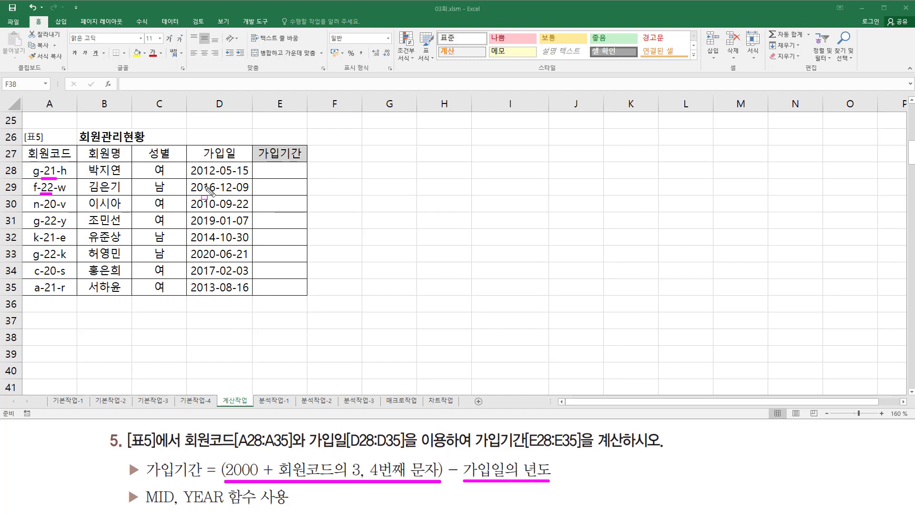
pyautogui.moveTo(185, 161)
pyautogui.mouseDown()
pyautogui.moveTo(200, 240)
pyautogui.moveTo(253, 289)
pyautogui.mouseUp()
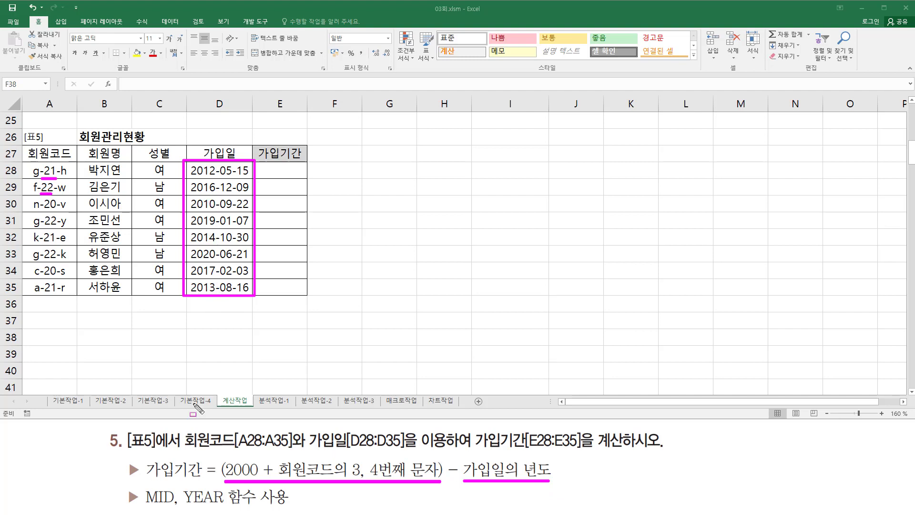
pyautogui.moveTo(187, 506); pyautogui.dragTo(223, 507)
pyautogui.moveTo(279, 455)
pyautogui.mouseDown()
pyautogui.moveTo(286, 477)
pyautogui.moveTo(279, 456)
pyautogui.mouseUp()
pyautogui.moveTo(340, 481); pyautogui.dragTo(442, 484)
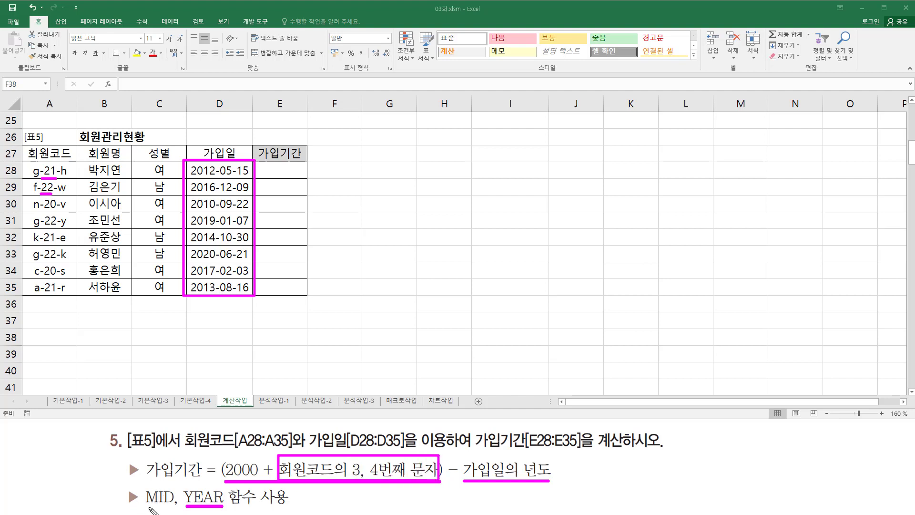
pyautogui.moveTo(147, 505); pyautogui.dragTo(171, 506)
pyautogui.press('Escape')
# Step: Extract the 3rd and 4th characters of the 회원코드 in E28 with =MID( A28, 3, 2 ) and fill the formula down to E35
pyautogui.click(271, 174)
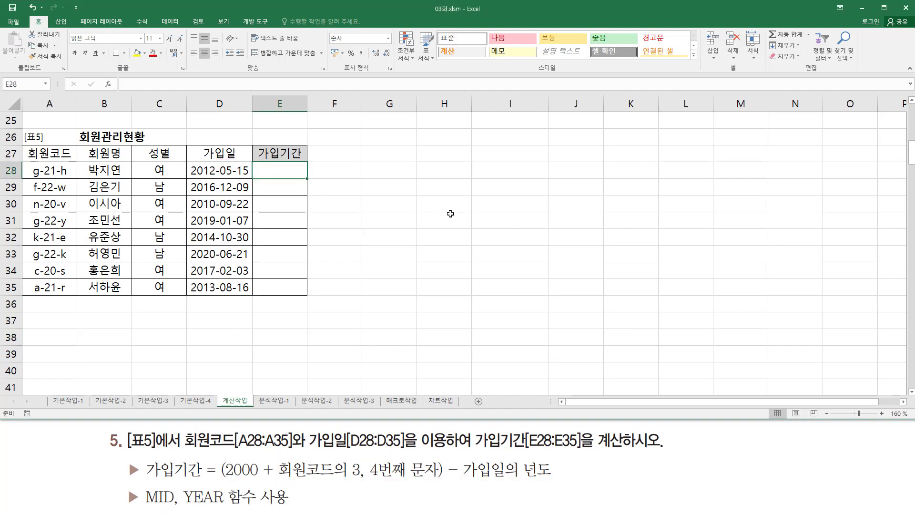
pyautogui.write('=m')
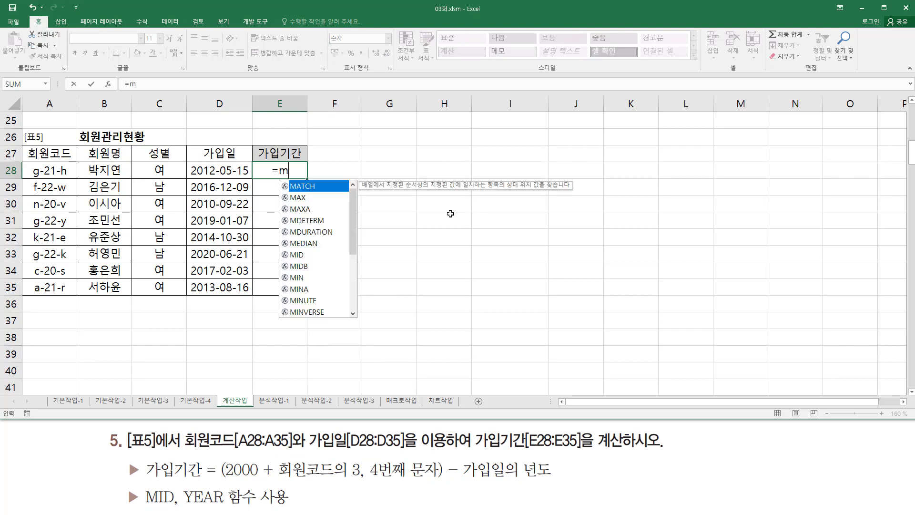
pyautogui.write('id')
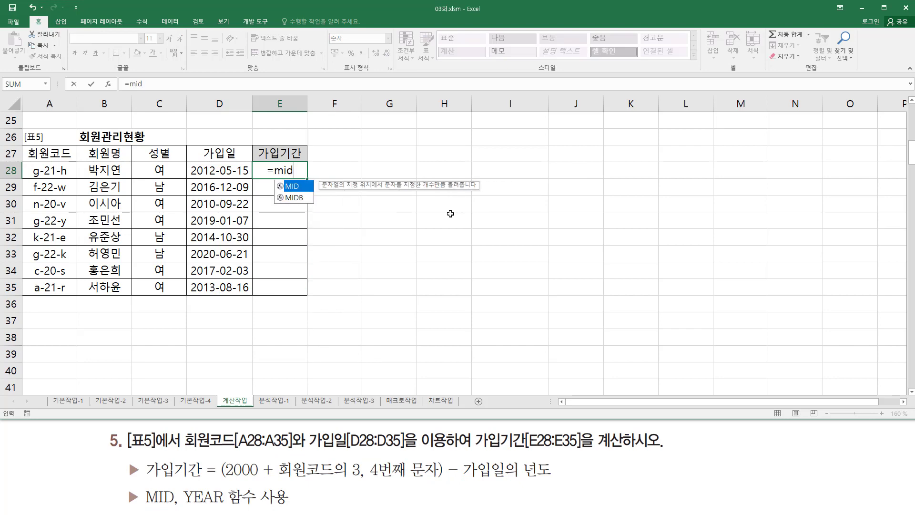
pyautogui.write('(')
pyautogui.click(53, 171)
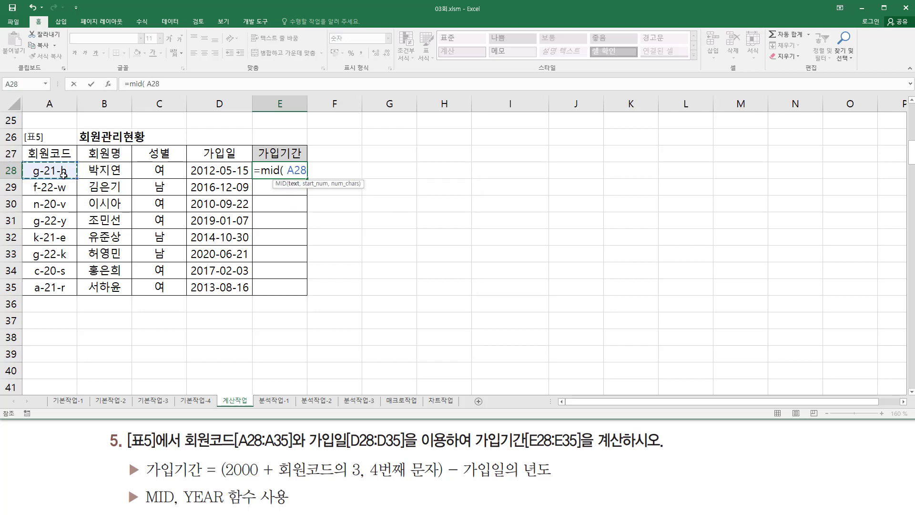
pyautogui.write(',')
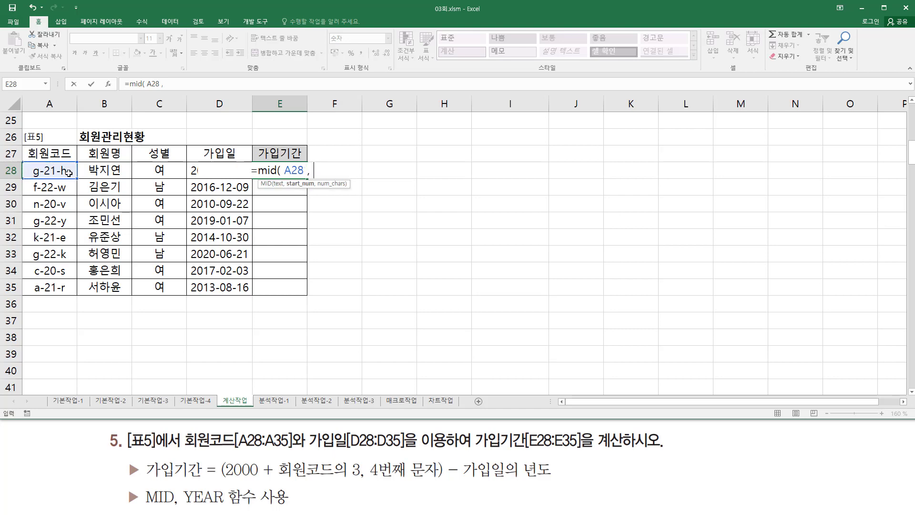
pyautogui.write(' 3')
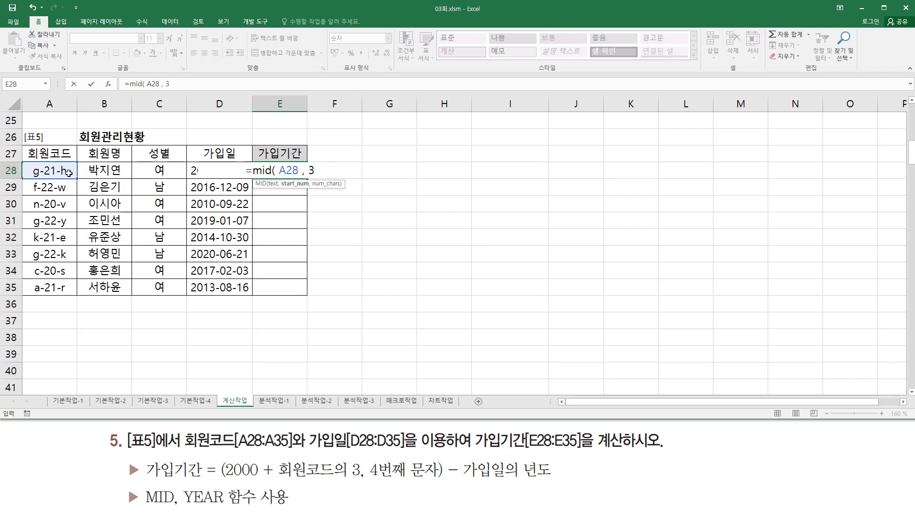
pyautogui.write(' , 2')
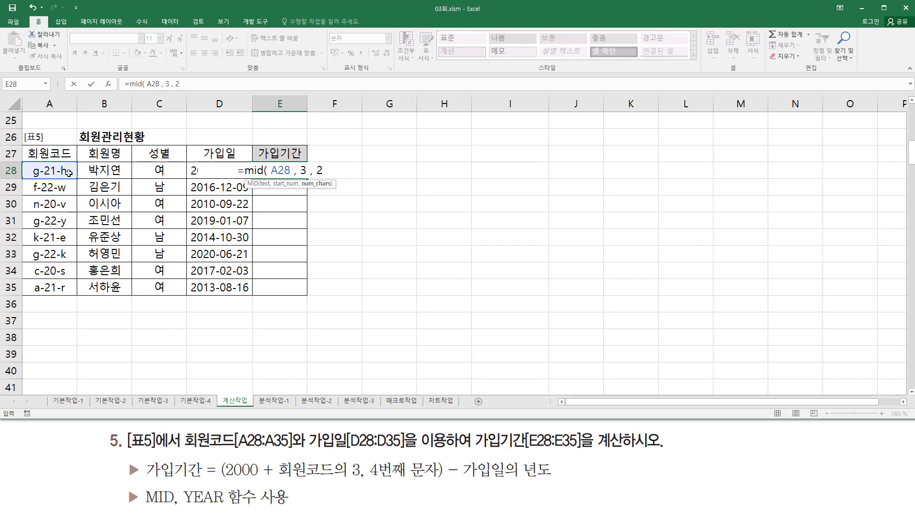
pyautogui.write(')')
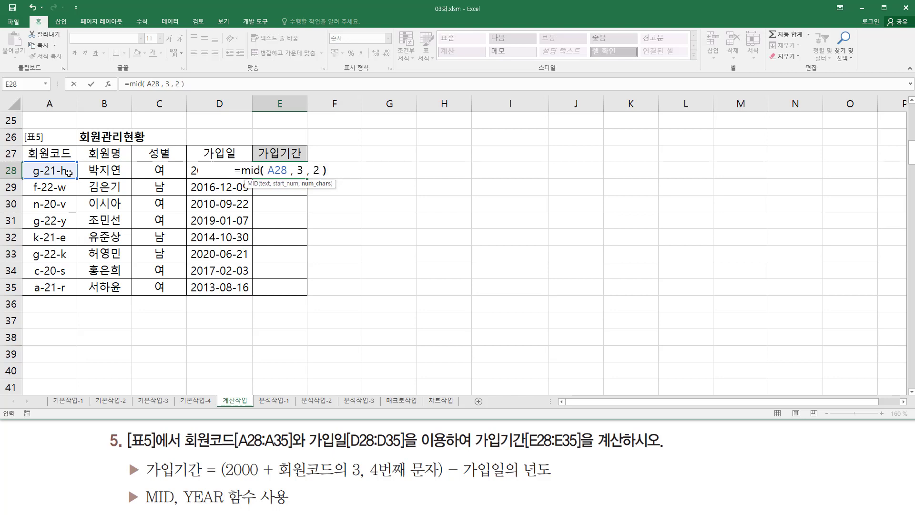
pyautogui.press('Return')
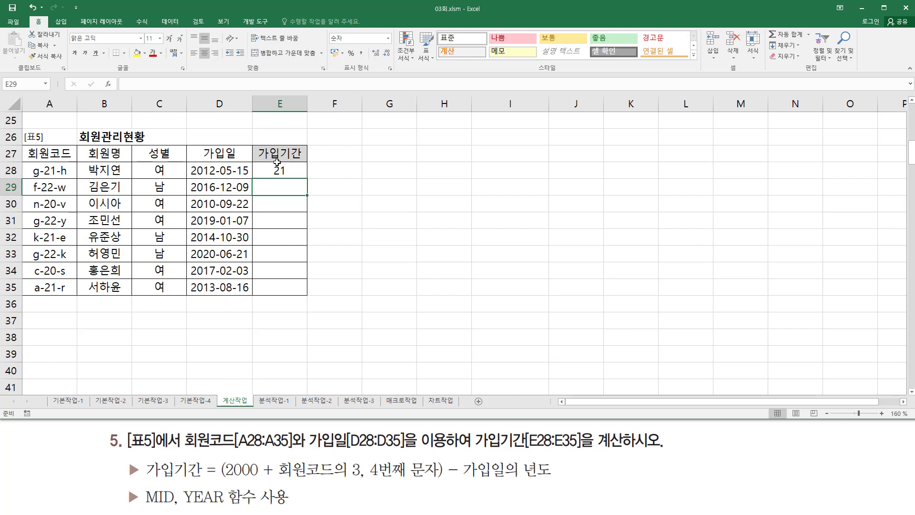
pyautogui.click(283, 171)
pyautogui.moveTo(309, 178); pyautogui.dragTo(309, 295)
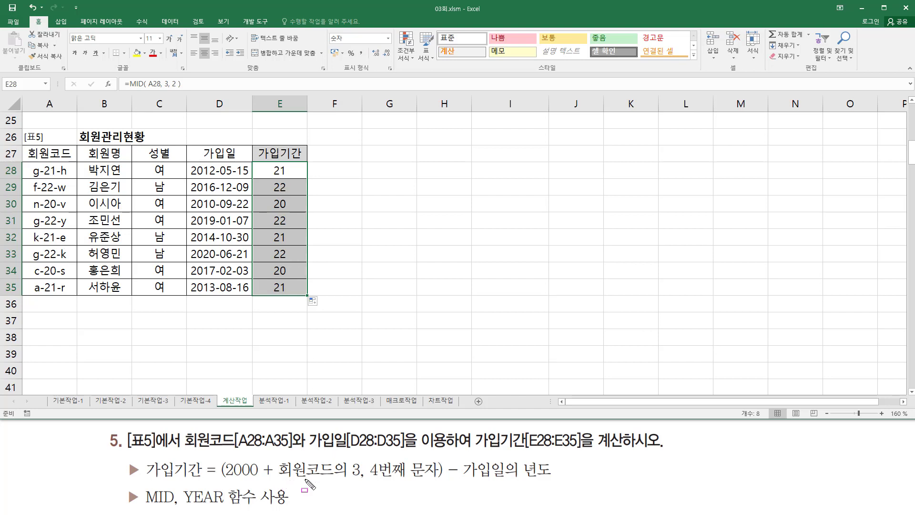
# Step: Add 2000 in front of the MID function in E28, giving =2000 + MID( A28, 3, 2 ), and fill it down to E35
pyautogui.moveTo(279, 479); pyautogui.dragTo(439, 479)
pyautogui.moveTo(224, 479); pyautogui.dragTo(260, 481)
pyautogui.press('Escape')
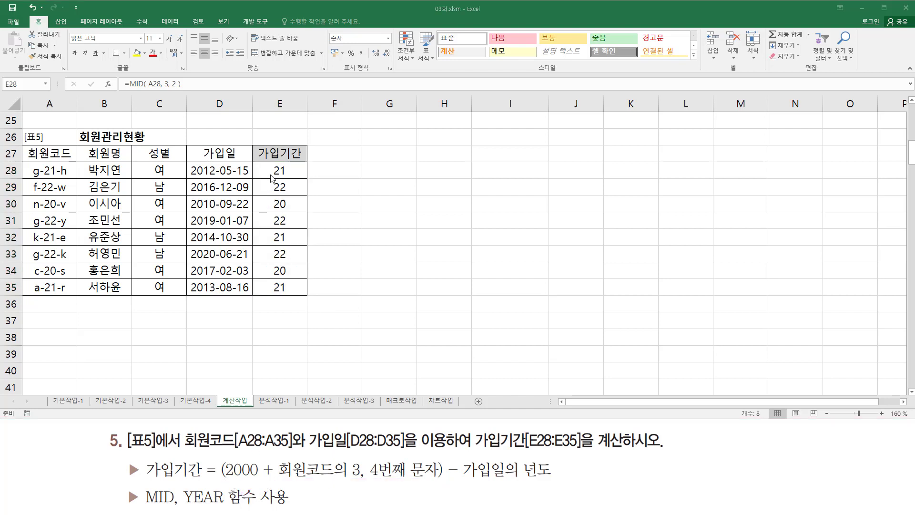
pyautogui.doubleClick(271, 171)
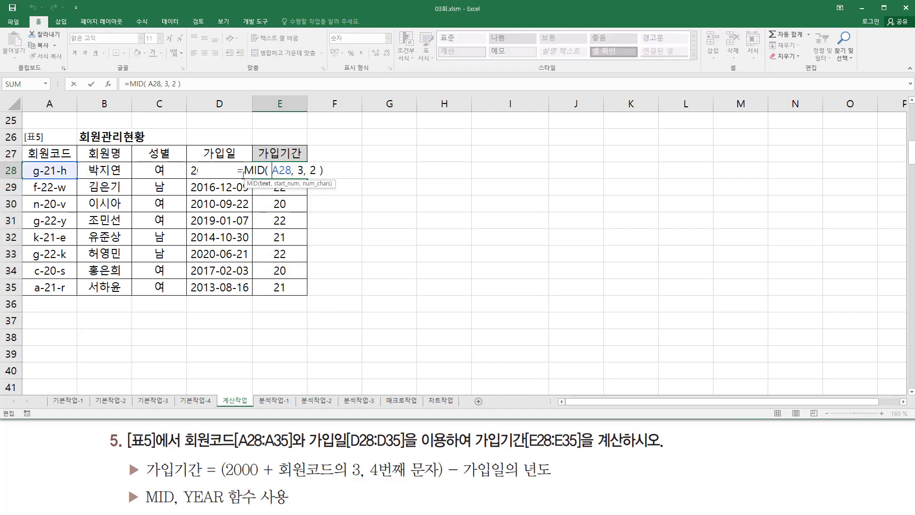
pyautogui.write('2000 ')
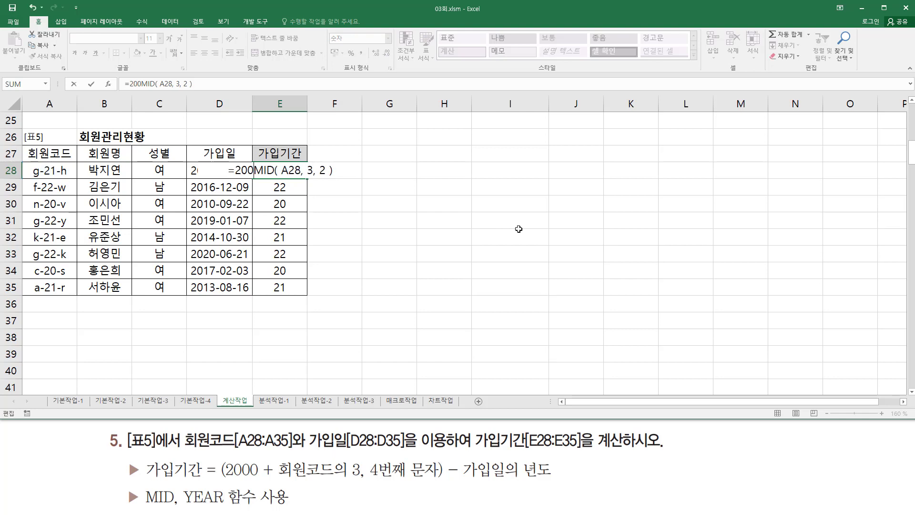
pyautogui.write('+')
pyautogui.press('BackSpace')
pyautogui.write('0 +')
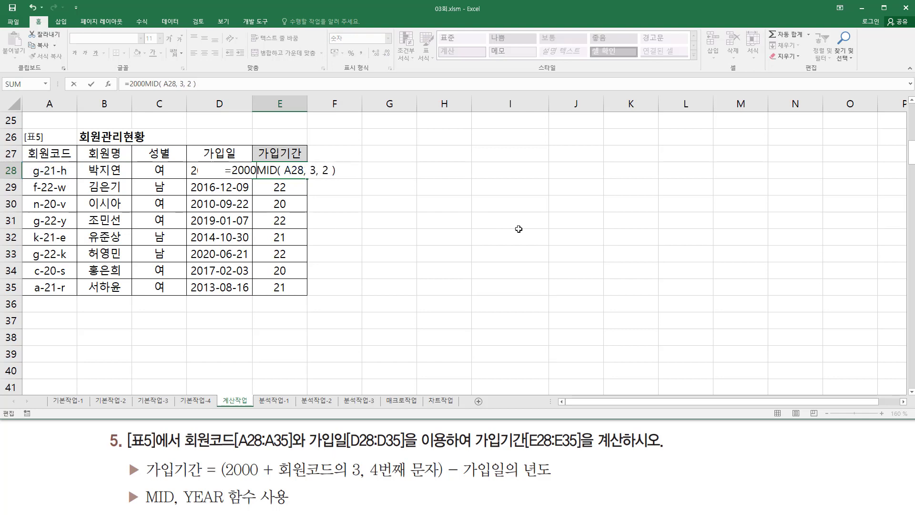
pyautogui.press('Return')
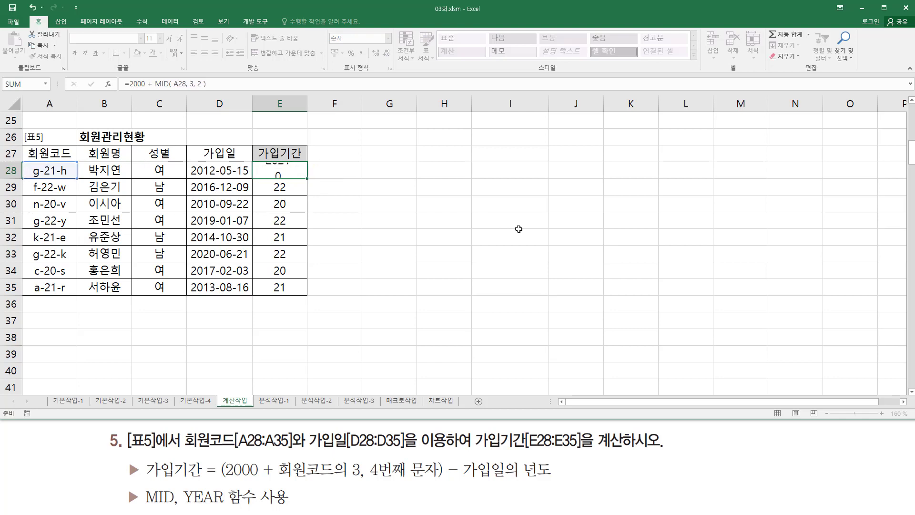
pyautogui.click(281, 164)
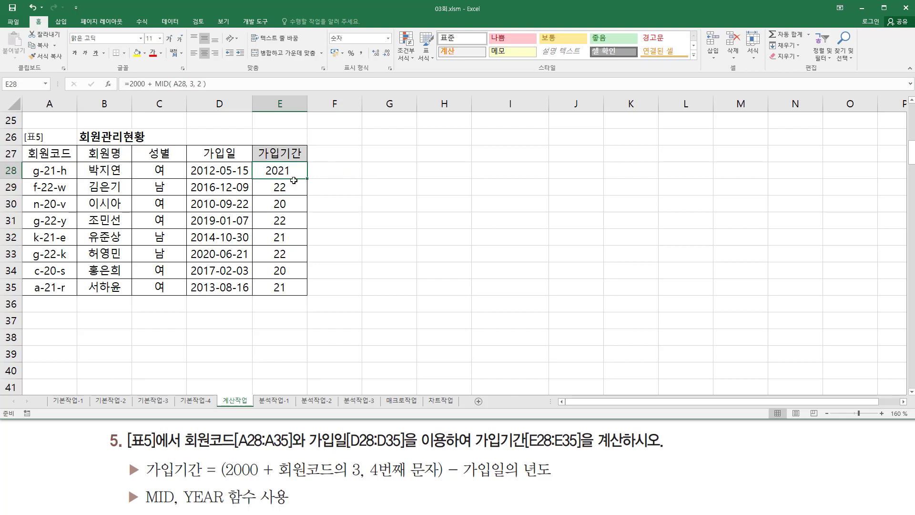
pyautogui.moveTo(308, 180); pyautogui.dragTo(290, 302)
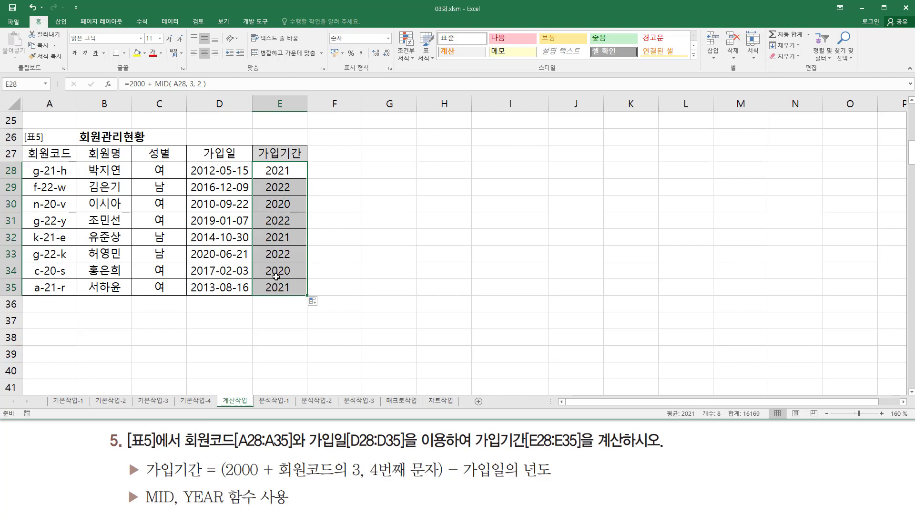
# Step: Enclose the 2000 + MID( A28, 3, 2 ) part of the E28 formula in parentheses, as the 가입기간 rule requires
pyautogui.click(270, 171)
pyautogui.doubleClick(270, 171)
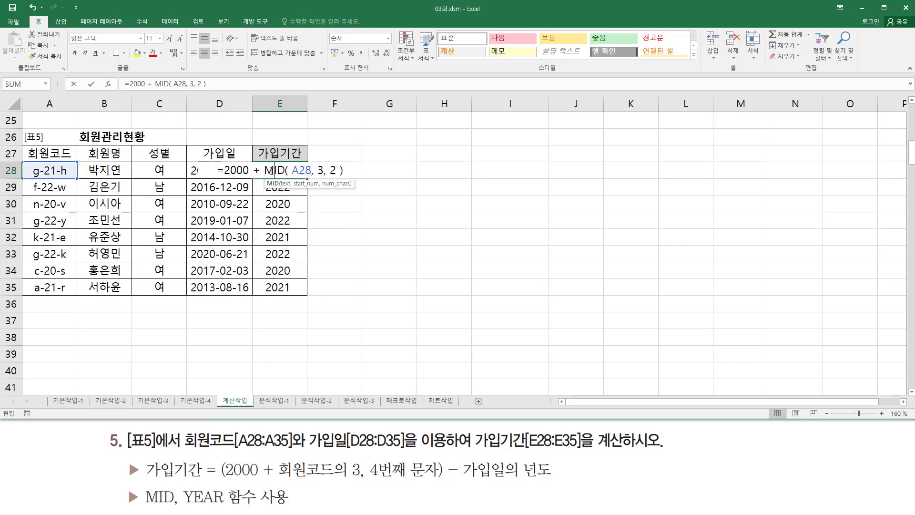
pyautogui.moveTo(230, 481); pyautogui.dragTo(434, 480)
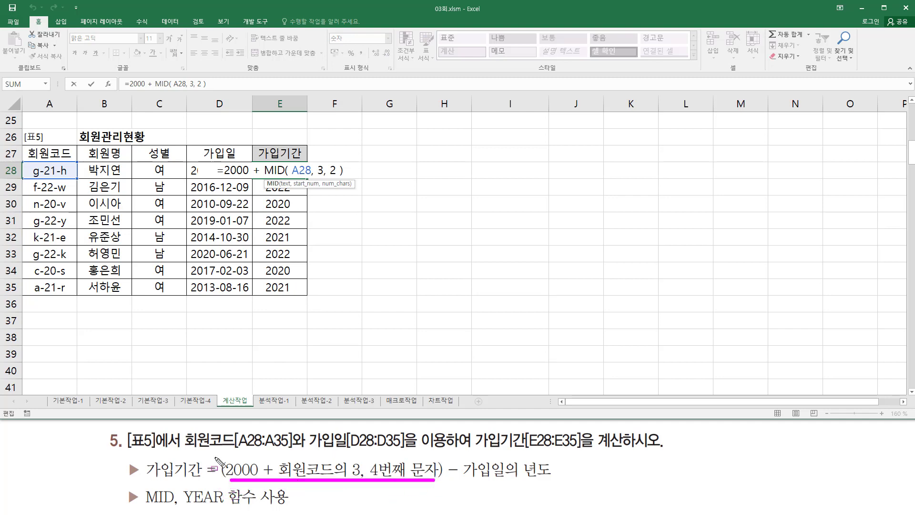
pyautogui.moveTo(223, 453); pyautogui.dragTo(223, 461)
pyautogui.moveTo(440, 455); pyautogui.dragTo(440, 461)
pyautogui.moveTo(443, 483); pyautogui.dragTo(572, 485)
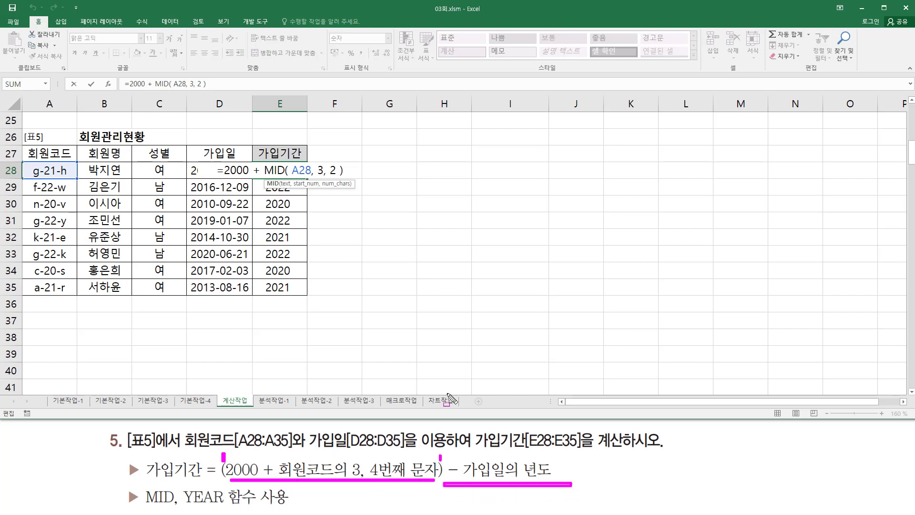
pyautogui.press('Escape')
pyautogui.click(228, 170)
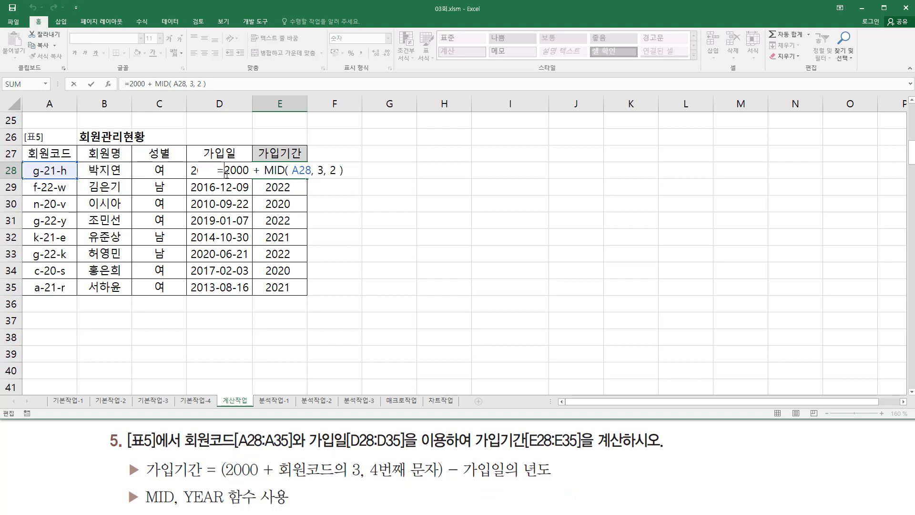
pyautogui.write('( ')
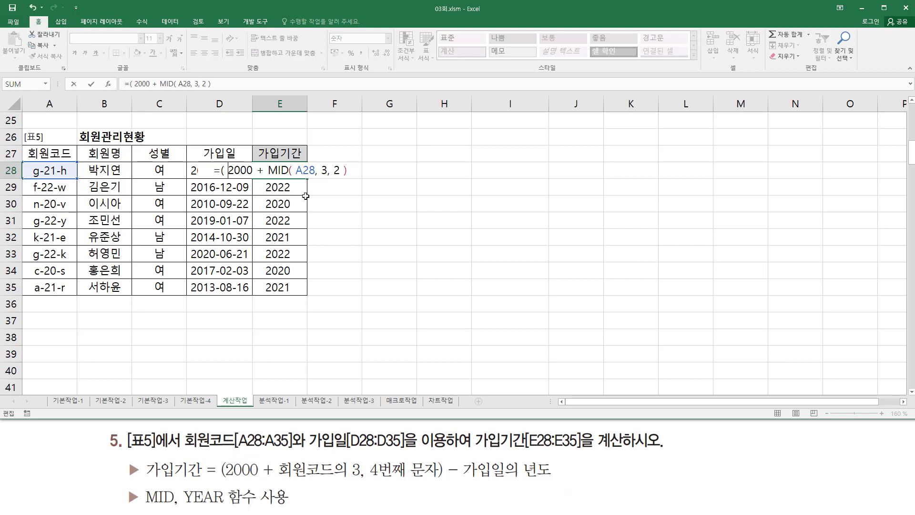
pyautogui.write(' )')
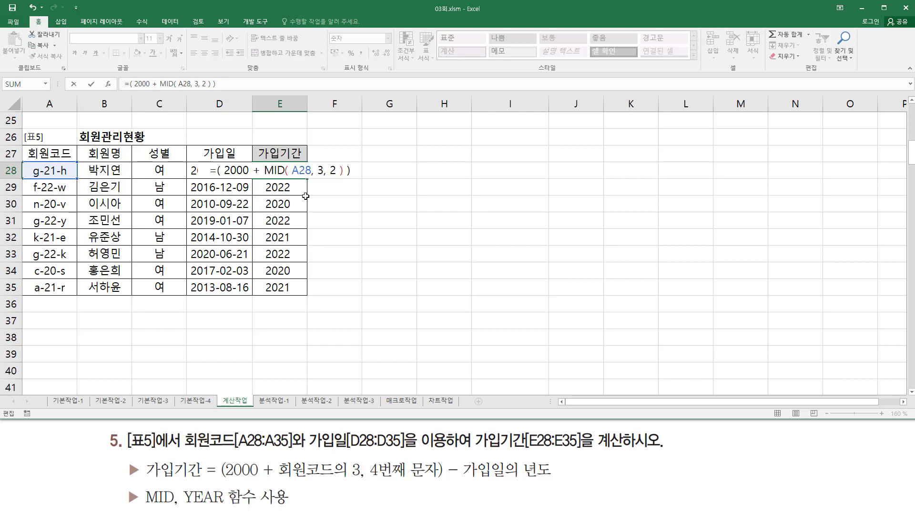
# Step: Subtract the 가입일 year in the E28 formula by appending - YEAR(D28) after the closing parenthesis
pyautogui.write(' -')
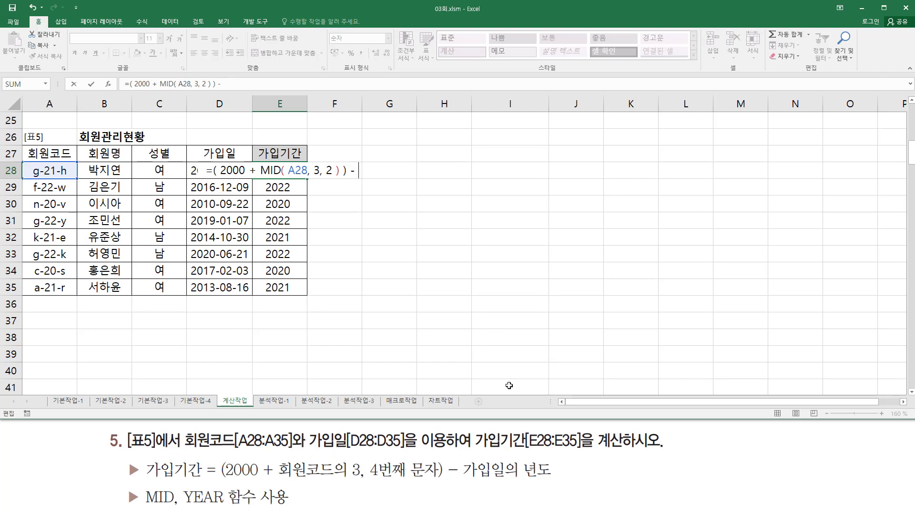
pyautogui.moveTo(463, 474); pyautogui.dragTo(554, 477)
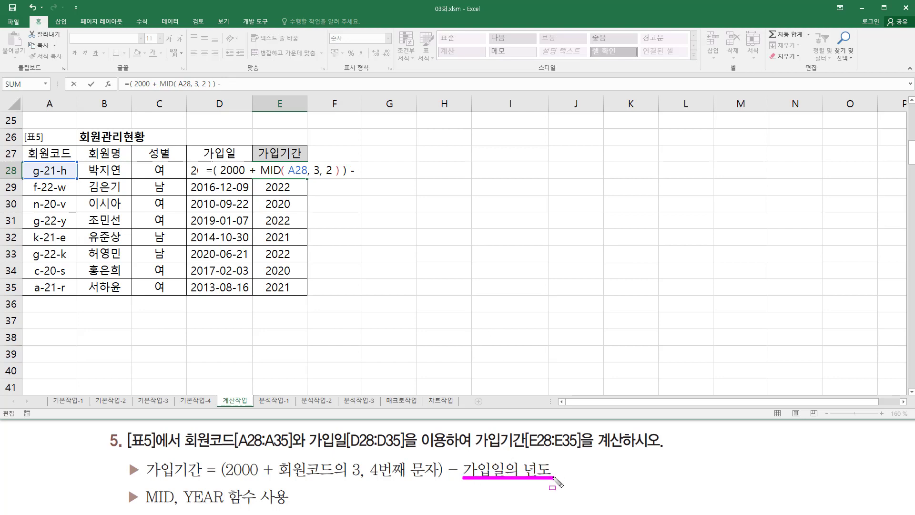
pyautogui.moveTo(202, 145); pyautogui.dragTo(248, 161)
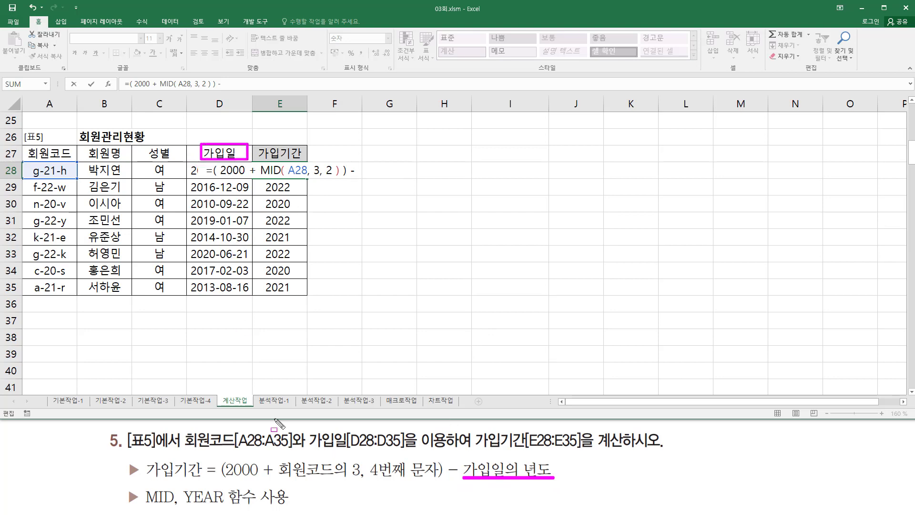
pyautogui.moveTo(182, 491)
pyautogui.mouseDown()
pyautogui.moveTo(220, 508)
pyautogui.moveTo(225, 486)
pyautogui.mouseUp()
pyautogui.press('Escape')
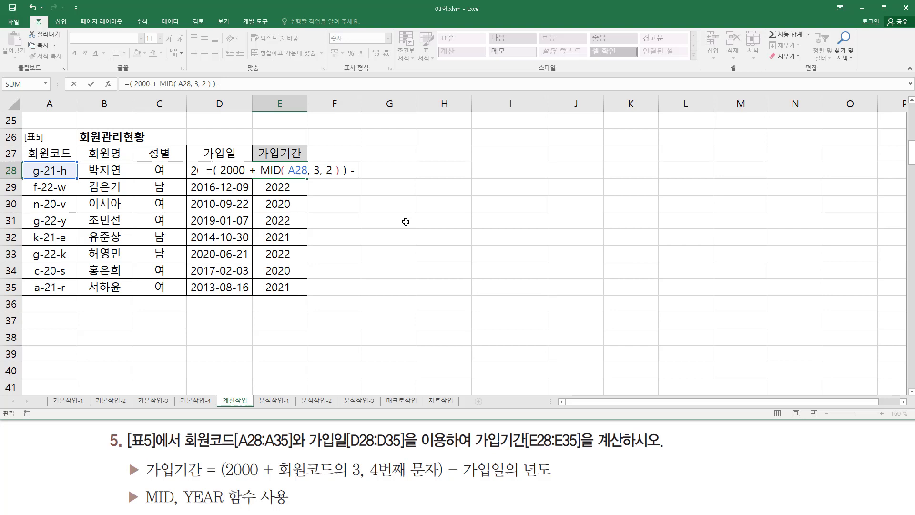
pyautogui.write('ye')
pyautogui.press('Tab')
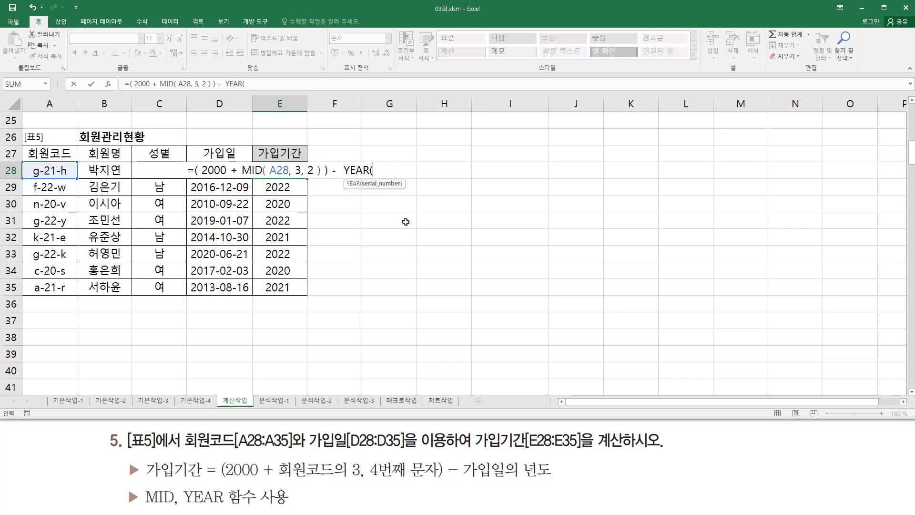
pyautogui.press('Left')
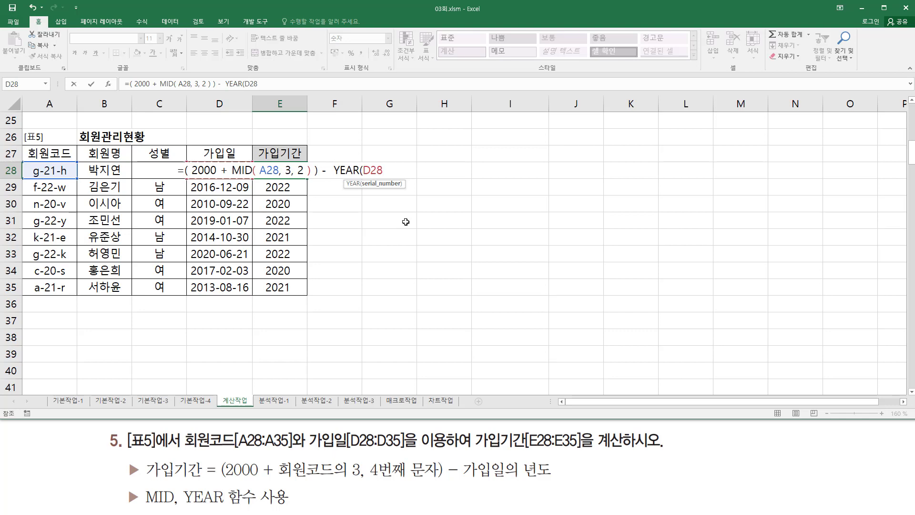
pyautogui.write(')')
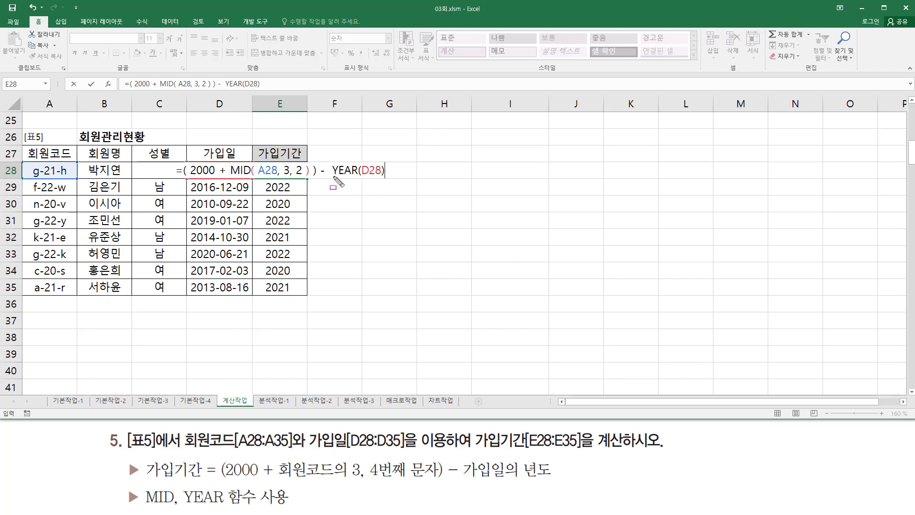
# Step: Check the E28 formula against the 가입기간 rule, enter it, and fill it down to E35
pyautogui.moveTo(332, 177); pyautogui.dragTo(390, 178)
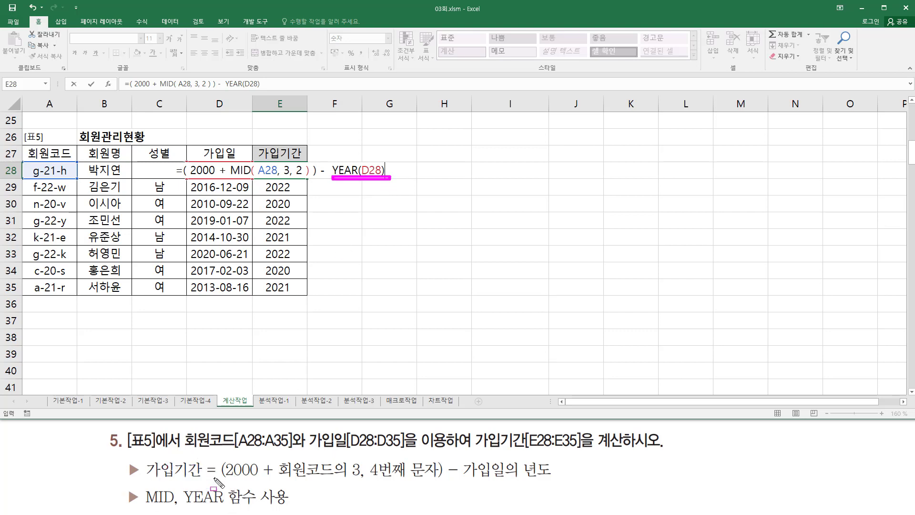
pyautogui.moveTo(217, 475); pyautogui.dragTo(560, 476)
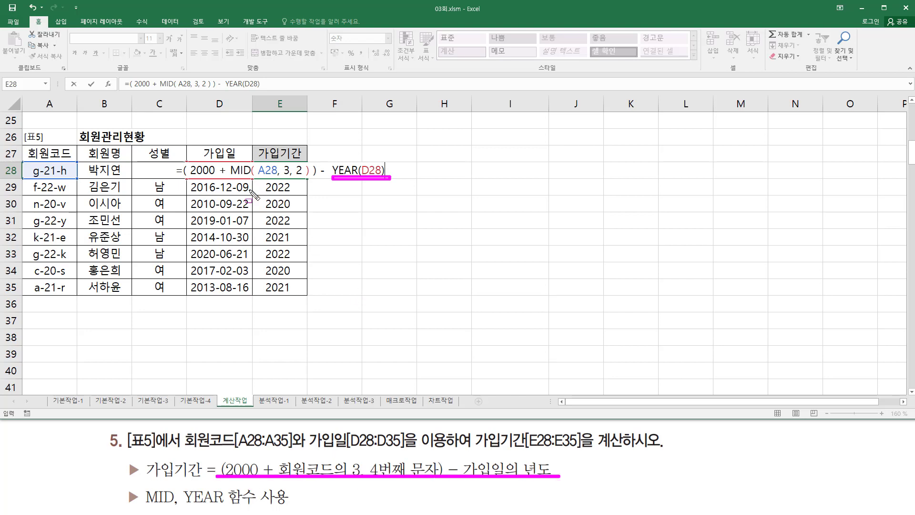
pyautogui.press('Escape')
pyautogui.click(318, 171)
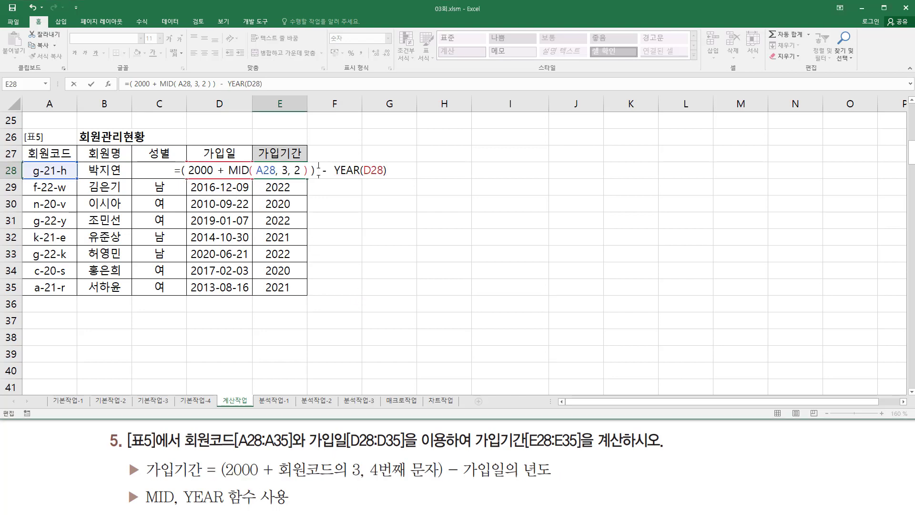
pyautogui.press('Return')
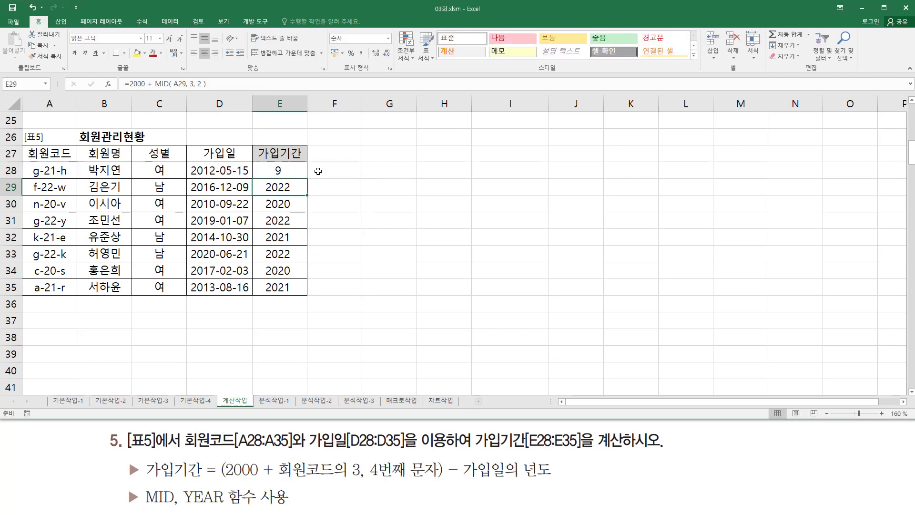
pyautogui.click(288, 169)
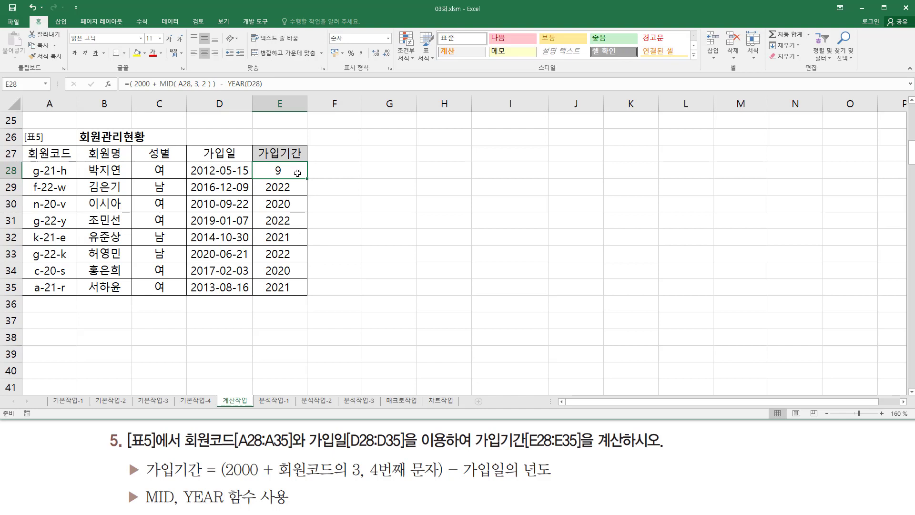
pyautogui.moveTo(308, 179); pyautogui.dragTo(310, 296)
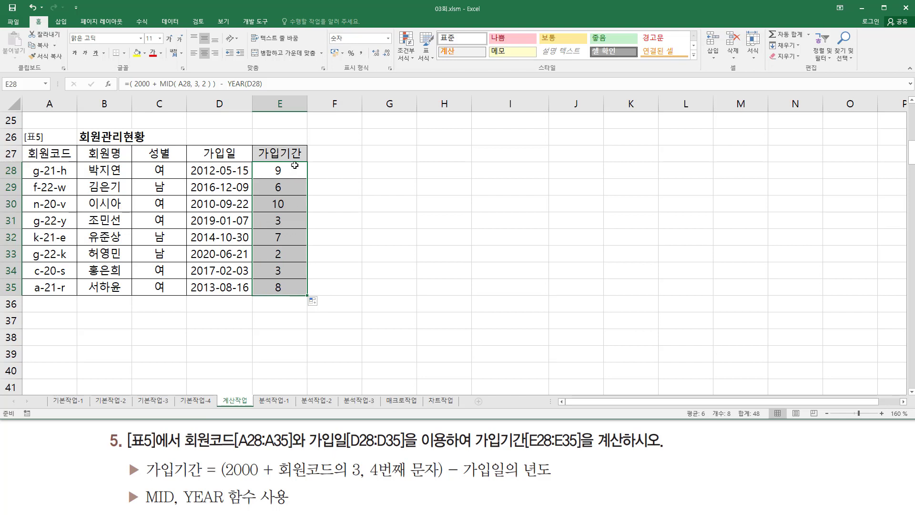
# Step: Record the formula =( 2000 + MID( A28, 3, 2 ) ) - YEAR(D28) as plain text in B37
pyautogui.click(109, 323)
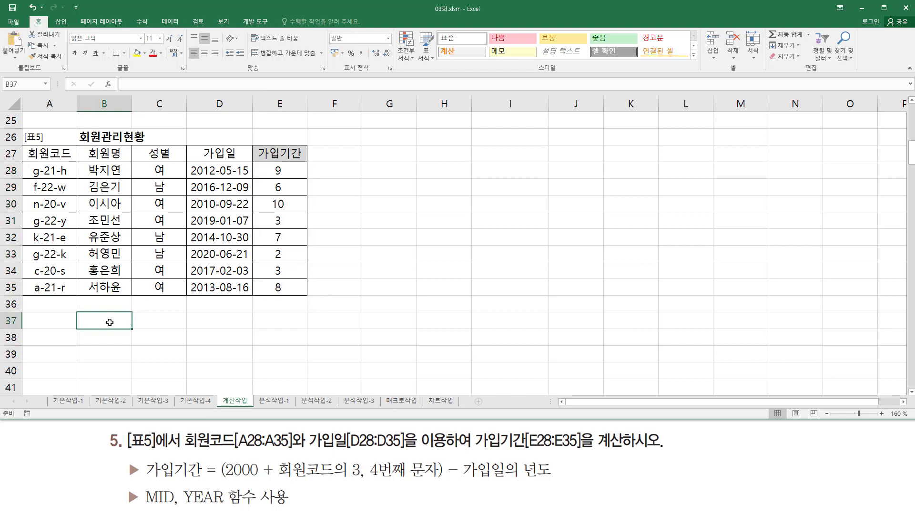
pyautogui.write("'")
pyautogui.write('=( 2000 + MID( A28, 3, 2 ) )  -  YEAR(D28)')
pyautogui.press('Return')
pyautogui.click(382, 320)
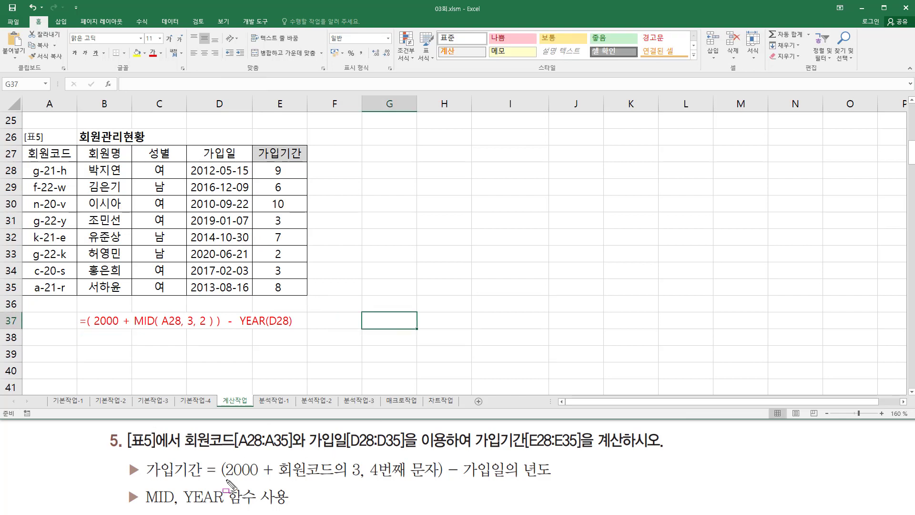
# Step: Compare each part of the formula text in B37 with the matching part of the 가입기간 rule in exercise 5
pyautogui.moveTo(220, 482); pyautogui.dragTo(276, 484)
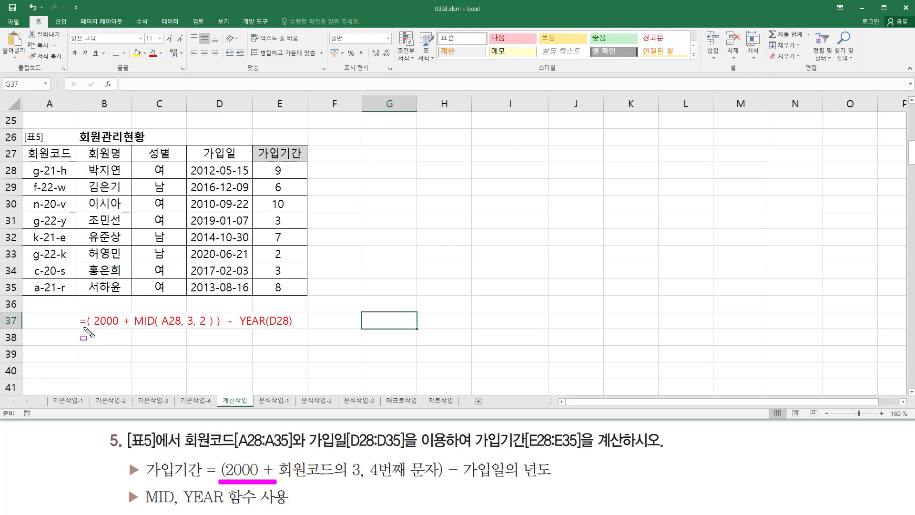
pyautogui.moveTo(82, 328); pyautogui.dragTo(131, 328)
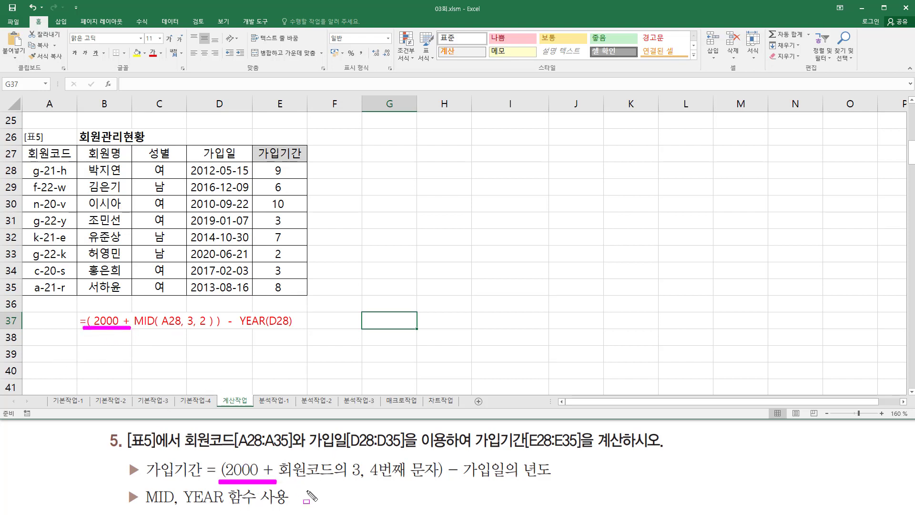
pyautogui.moveTo(283, 479); pyautogui.dragTo(434, 478)
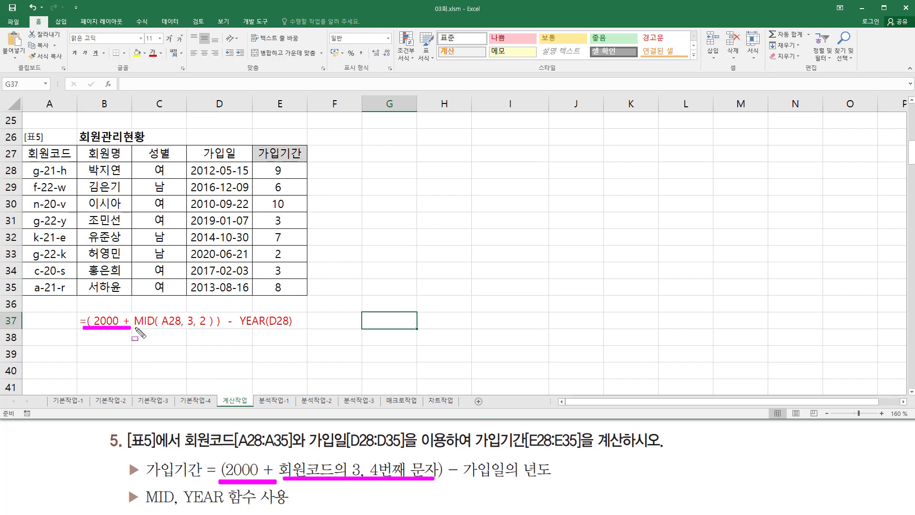
pyautogui.moveTo(135, 328); pyautogui.dragTo(212, 328)
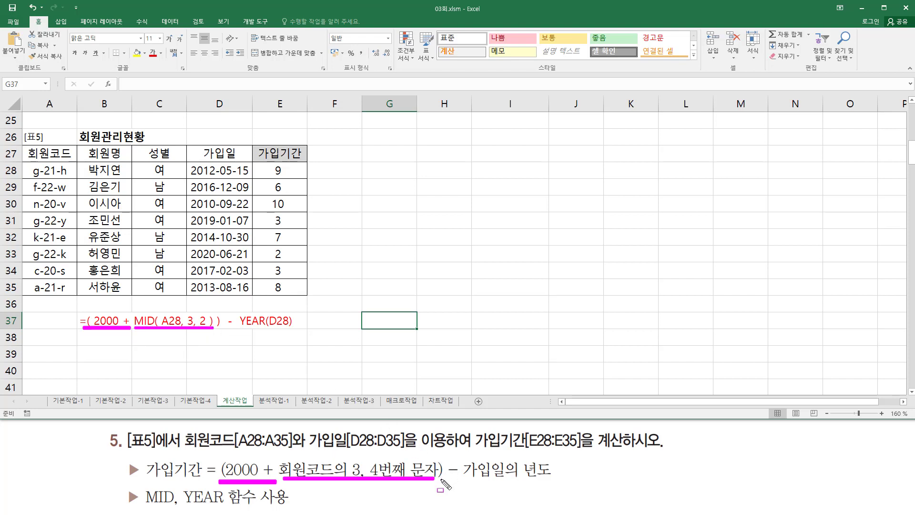
pyautogui.click(216, 329)
pyautogui.moveTo(217, 329); pyautogui.dragTo(221, 329)
pyautogui.moveTo(447, 456); pyautogui.dragTo(559, 484)
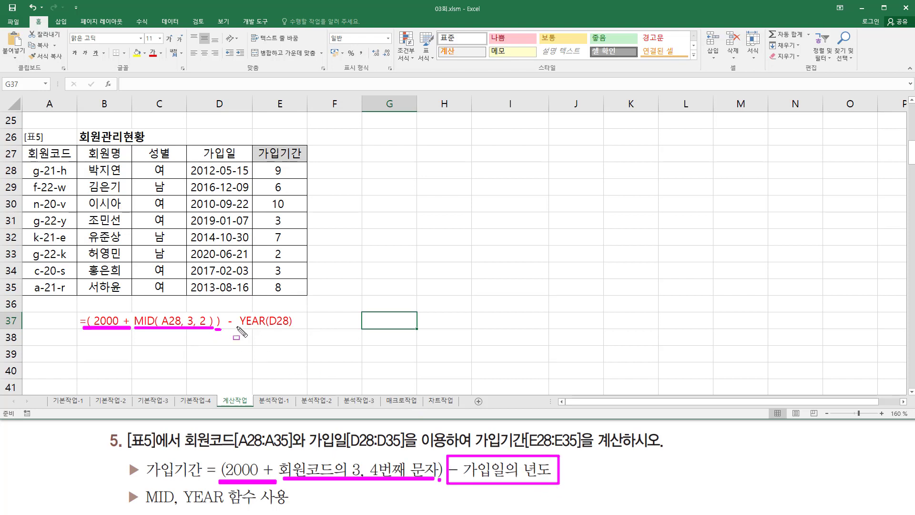
pyautogui.moveTo(224, 308); pyautogui.dragTo(302, 333)
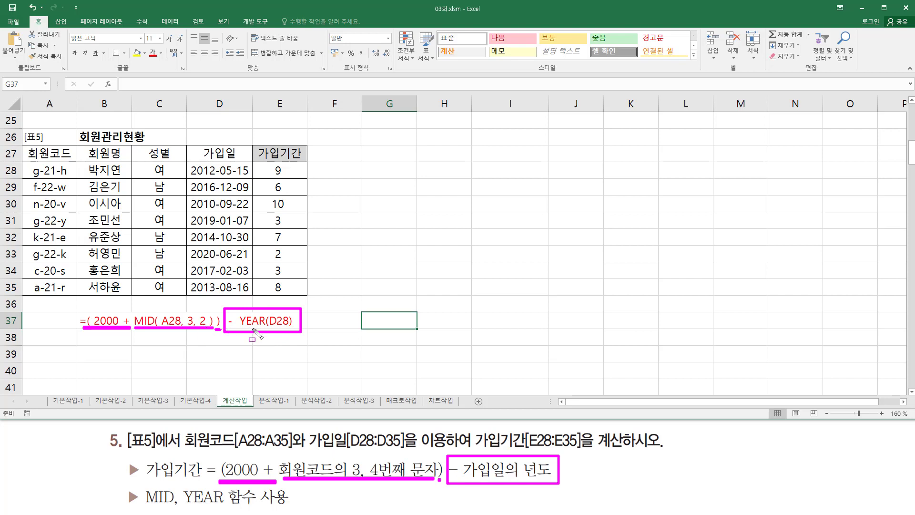
pyautogui.press('Escape')
pyautogui.click(405, 288)
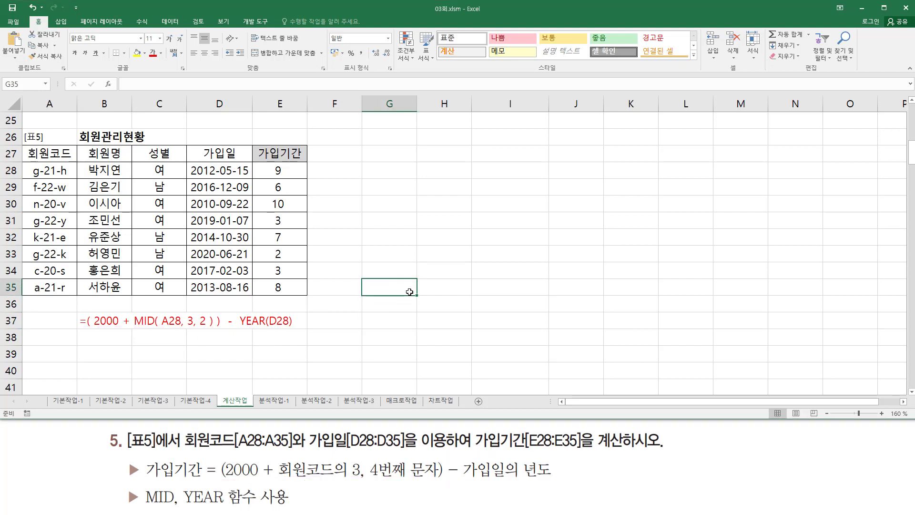